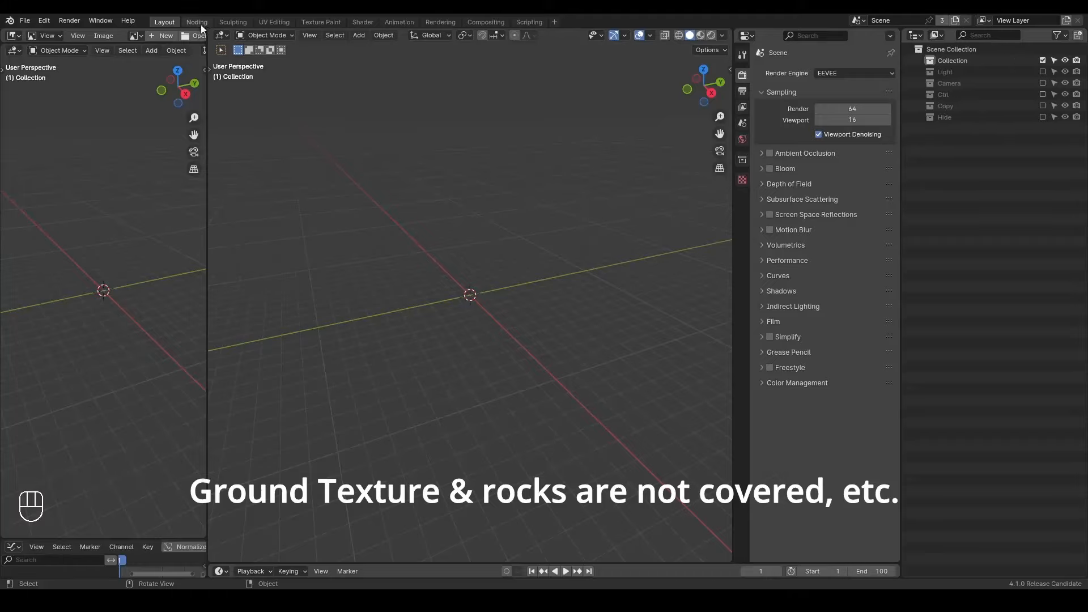
# Add a plane mesh, create a new Geometry Nodes tree on it and pin that tree in the node editor
pyautogui.hotkey('shift', 'a')
pyautogui.moveTo(617, 216)
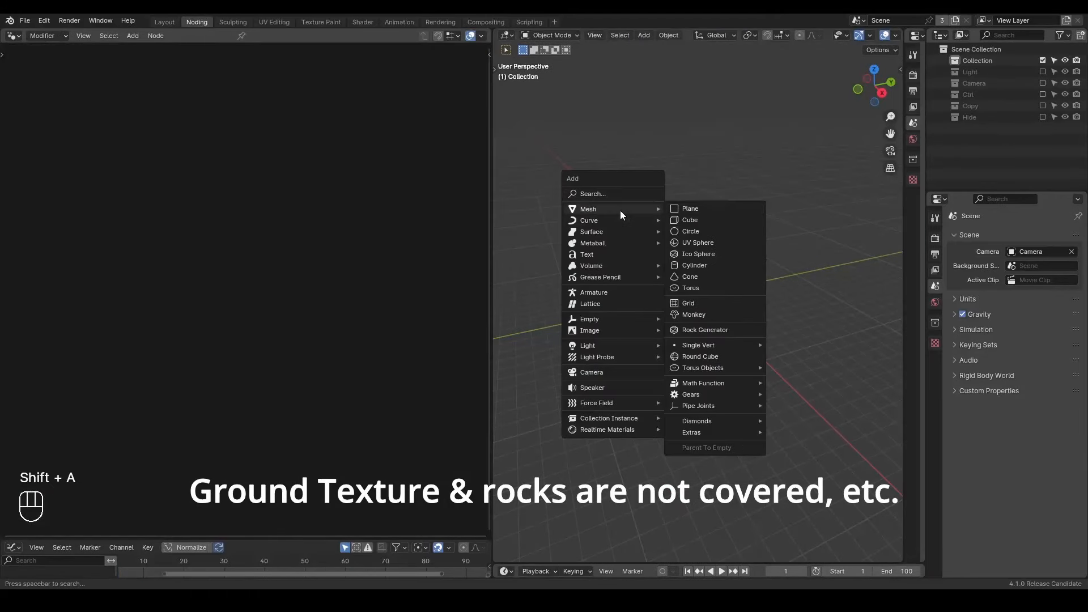
pyautogui.click(683, 210)
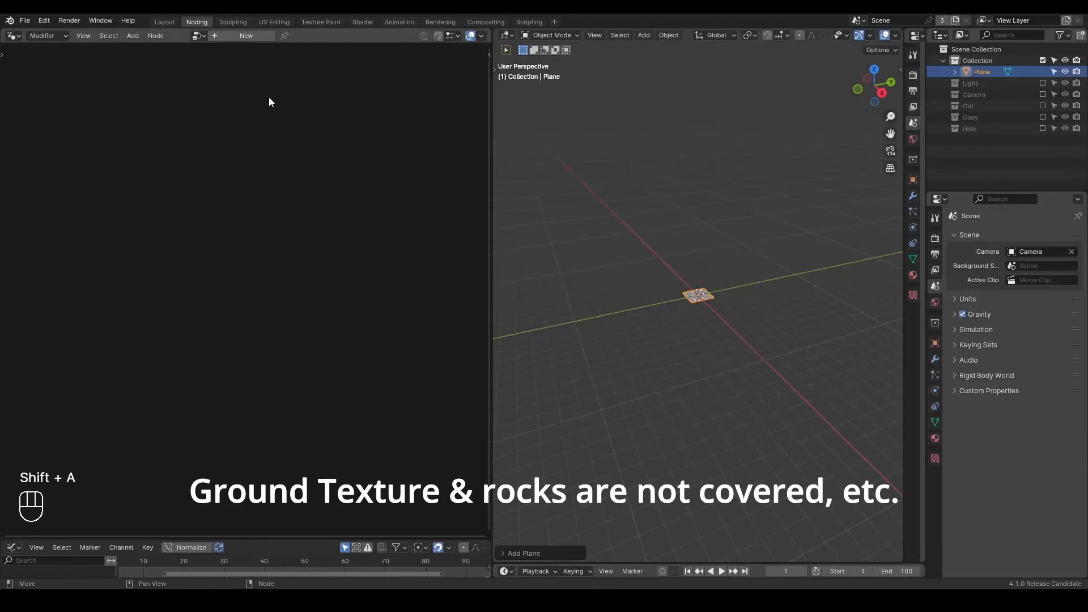
pyautogui.click(240, 36)
pyautogui.click(303, 35)
# Switch the viewport to the front view and replace the Group Input node with a G_Curve Linear node
pyautogui.moveTo(620, 308); pyautogui.dragTo(737, 278, button='middle')
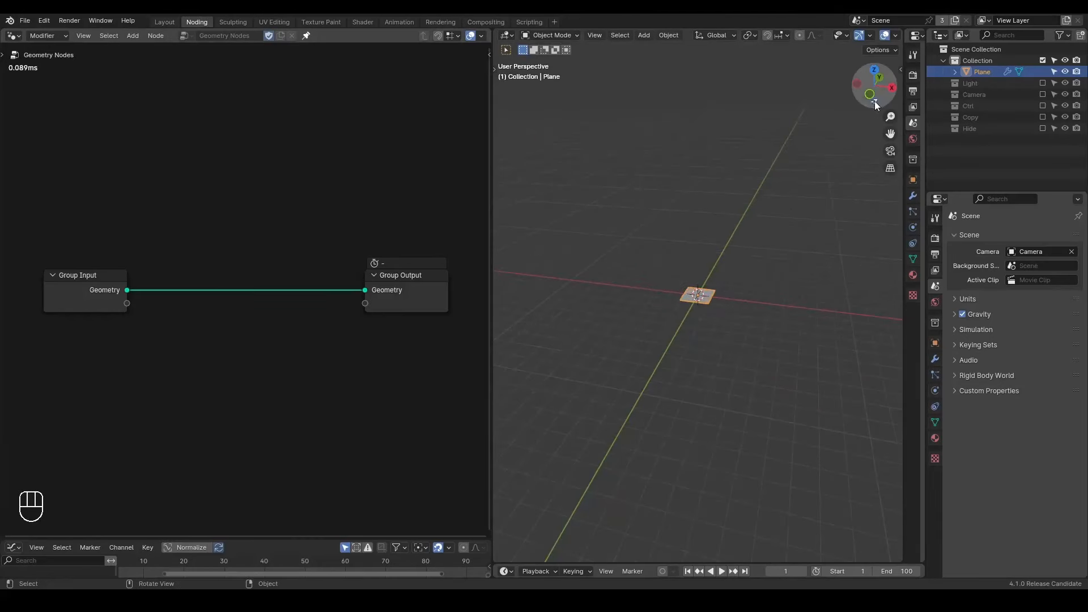
pyautogui.click(870, 95)
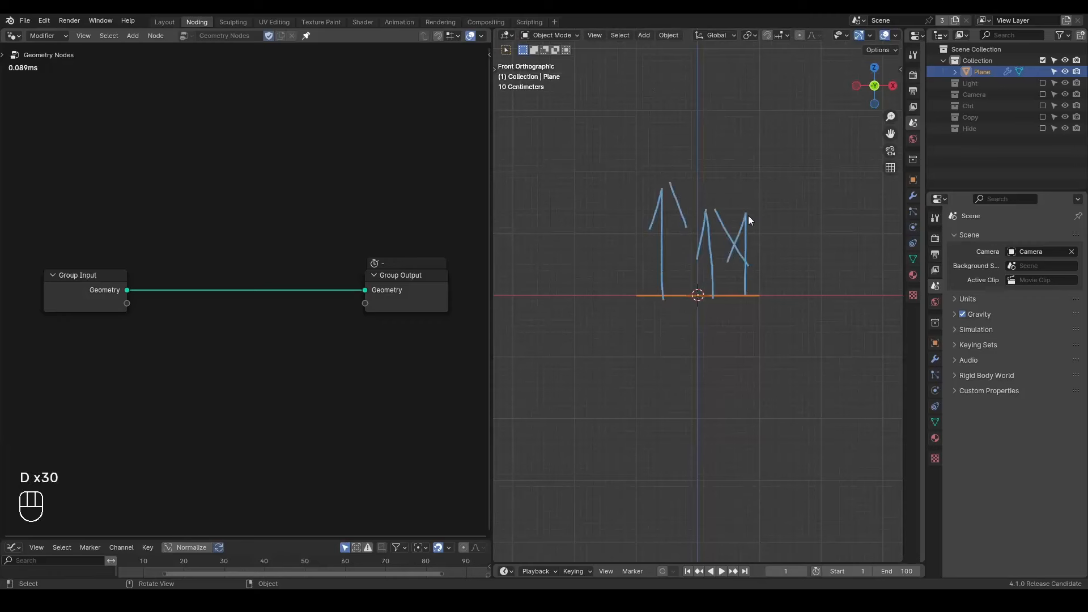
pyautogui.moveTo(159, 258); pyautogui.dragTo(219, 235, button='middle')
pyautogui.click(138, 285)
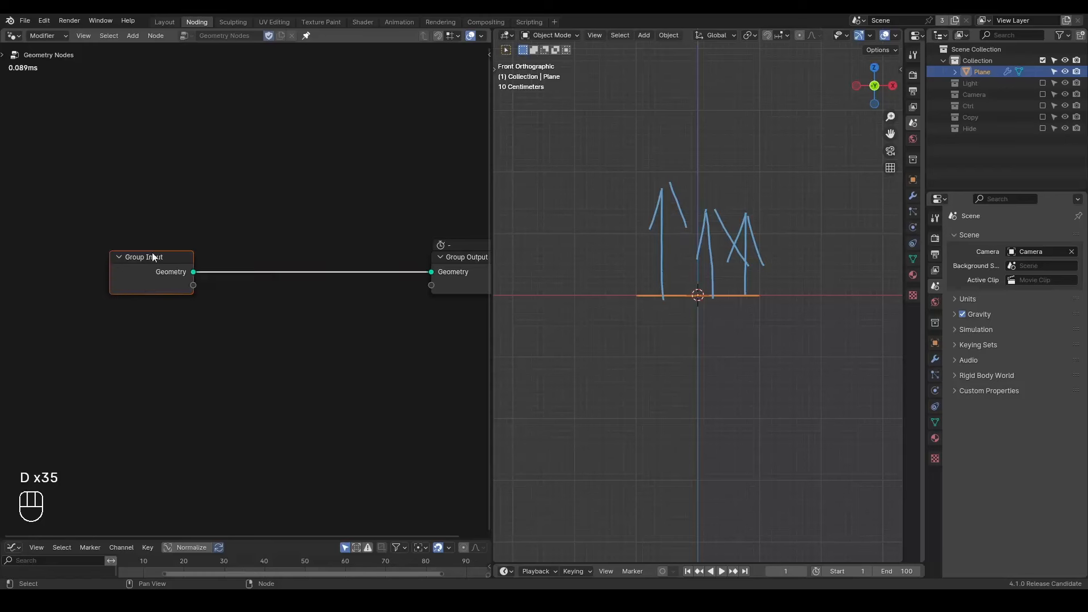
pyautogui.press('x')
pyautogui.hotkey('ctrl', 'a')
pyautogui.write('curve linear')
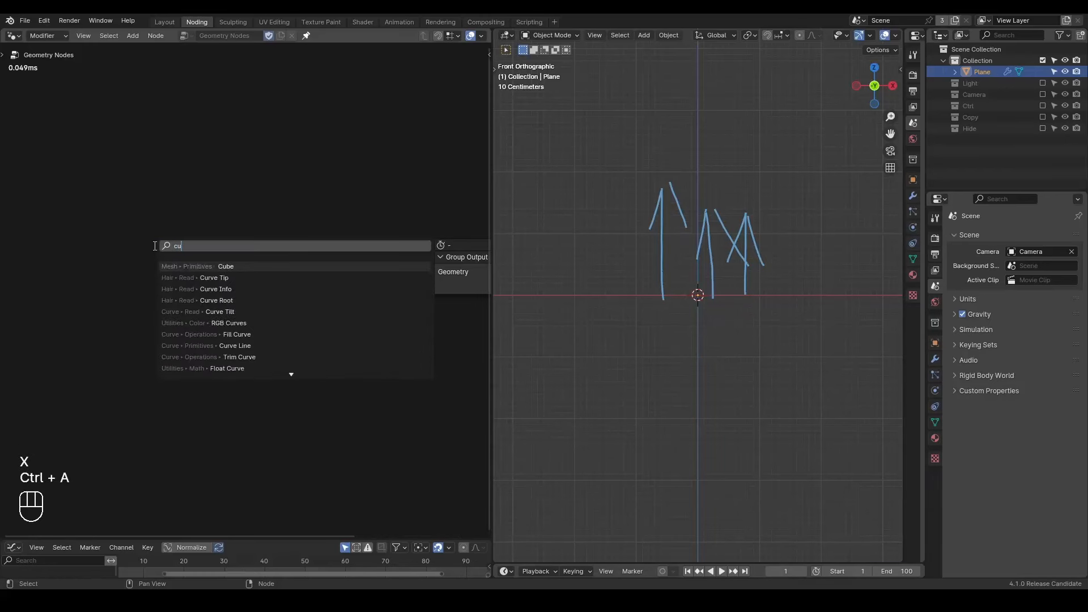
pyautogui.press('Return')
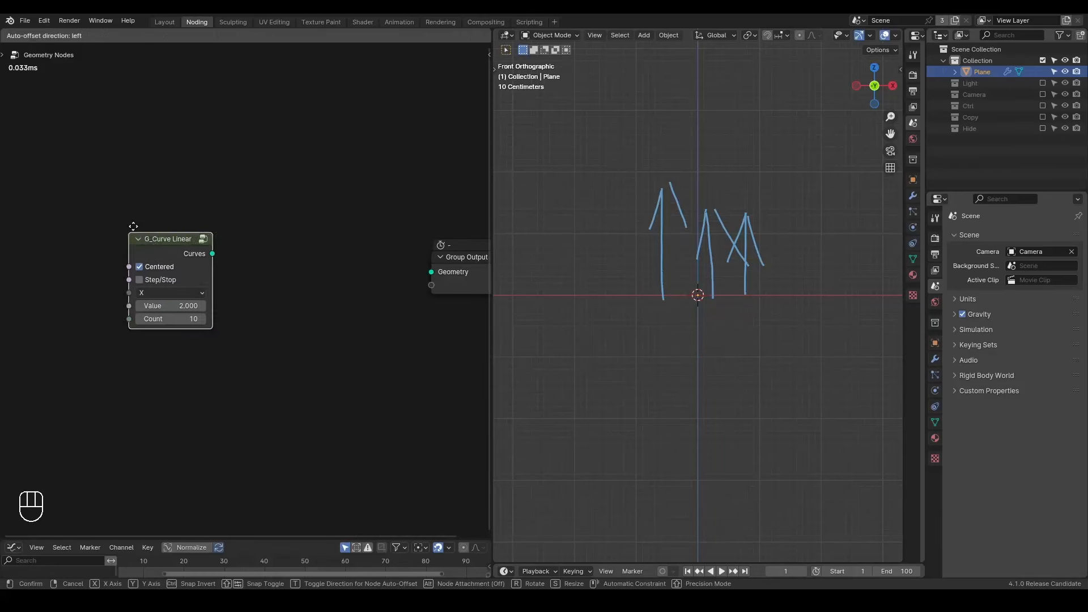
pyautogui.click(114, 206)
# Insert a G_Bevel Curve node before the Group Output and feed a duplicate of G_Curve Linear into its Custom Bevel input
pyautogui.keyDown('alt'); pyautogui.keyDown('shift'); pyautogui.click(138, 216); pyautogui.keyUp('shift'); pyautogui.keyUp('alt')
pyautogui.hotkey('ctrl', 'a')
pyautogui.write('bevel')
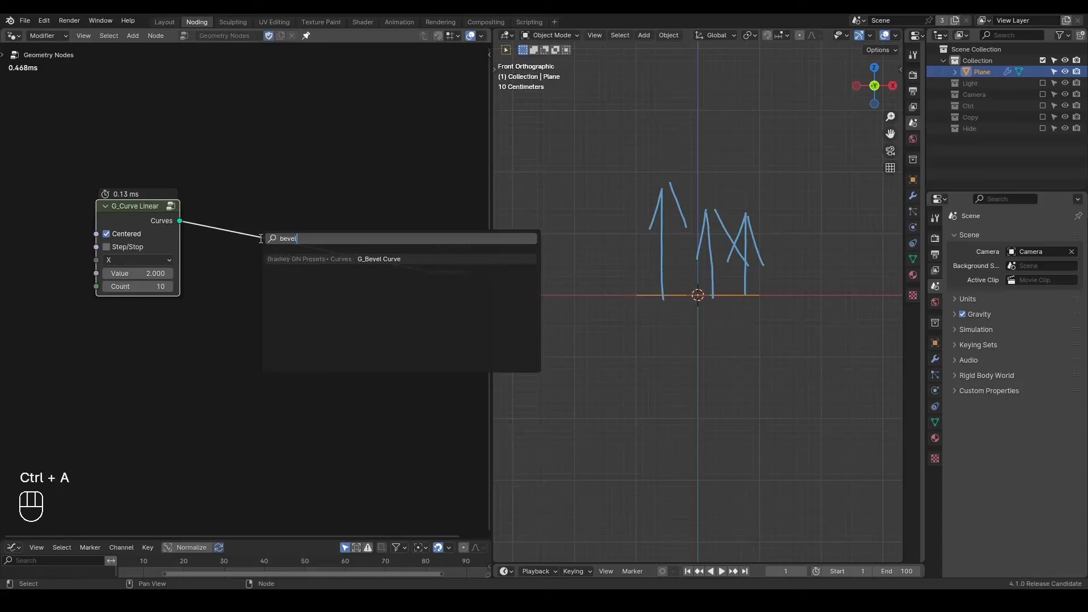
pyautogui.press('Return')
pyautogui.click(244, 196)
pyautogui.hotkey('shift', 'd')
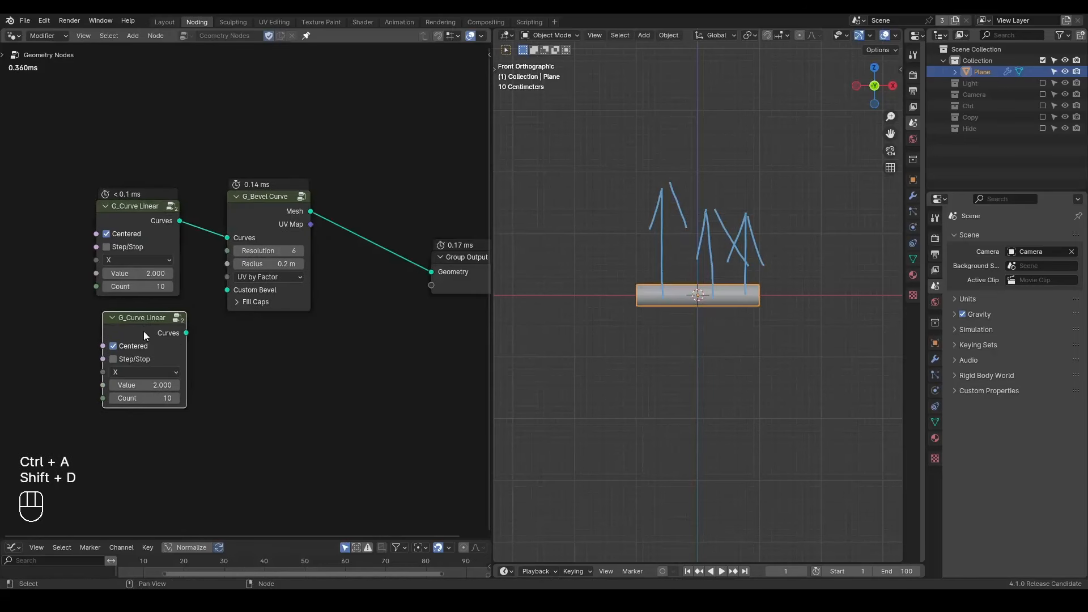
pyautogui.moveTo(185, 333); pyautogui.dragTo(227, 290)
# Set the axis of the original G_Curve Linear node to Z and turn off its Centered option
pyautogui.click(150, 258)
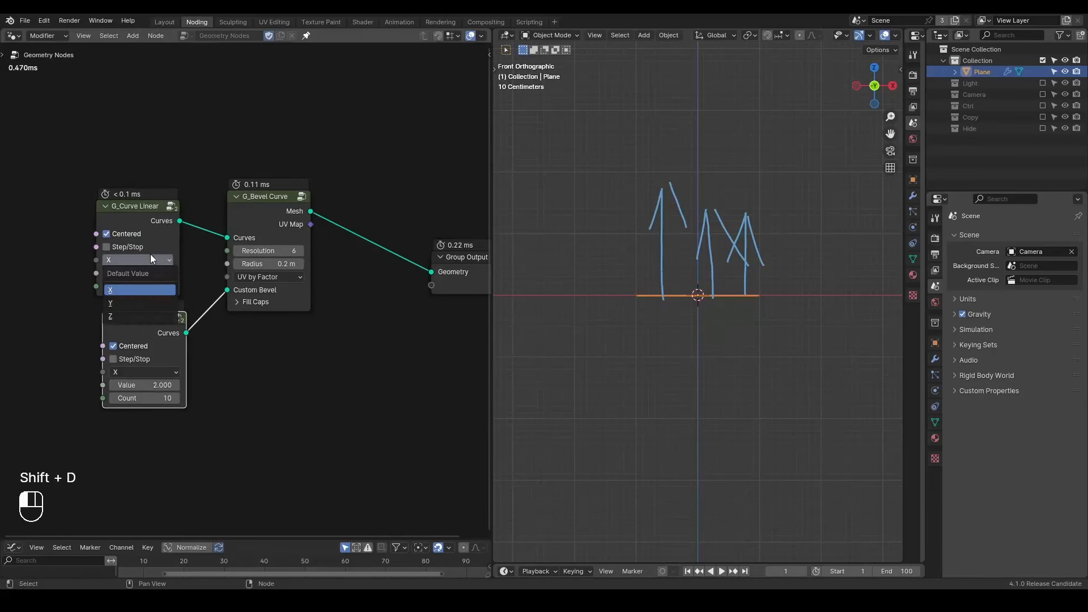
pyautogui.click(142, 283)
pyautogui.scroll(3, 603, 331)
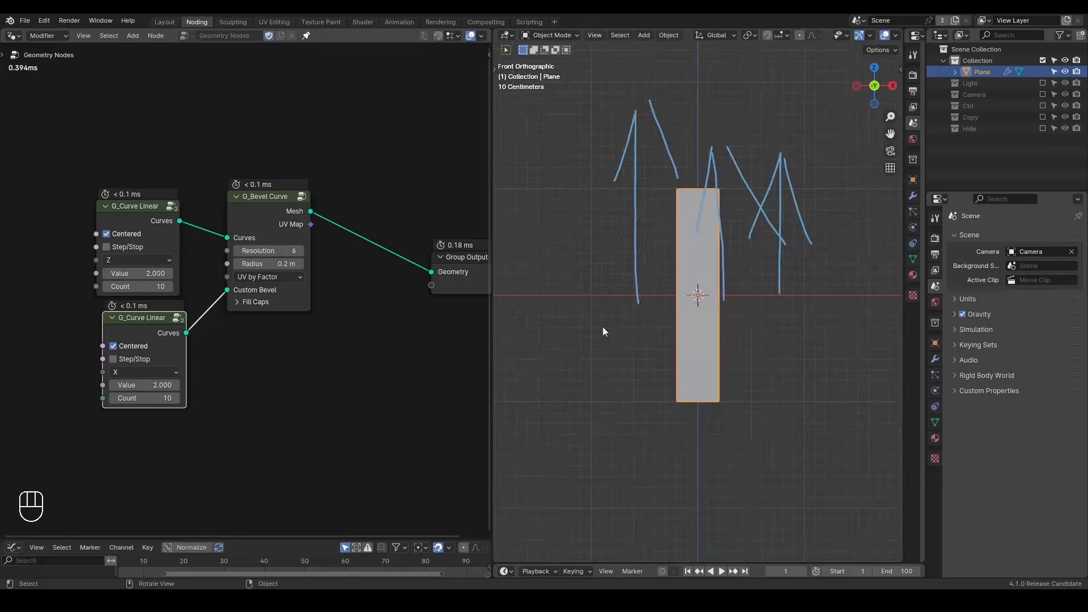
pyautogui.click(130, 235)
# Insert a G_Store UVMap node after G_Bevel Curve and connect the bevel's UV Map output to its UV Map input
pyautogui.moveTo(209, 269); pyautogui.dragTo(310, 291, button='middle')
pyautogui.moveTo(227, 229); pyautogui.dragTo(154, 226)
pyautogui.moveTo(416, 324); pyautogui.dragTo(284, 358, button='middle')
pyautogui.hotkey('ctrl', 'a')
pyautogui.write('store uv')
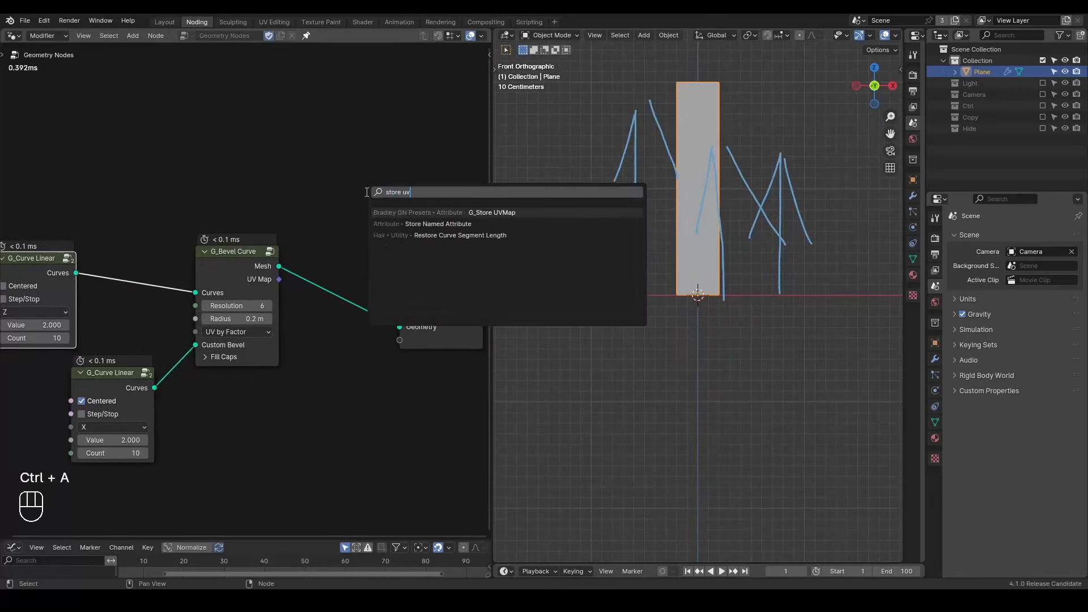
pyautogui.press('Return')
pyautogui.click(277, 244)
pyautogui.moveTo(221, 279); pyautogui.dragTo(270, 297)
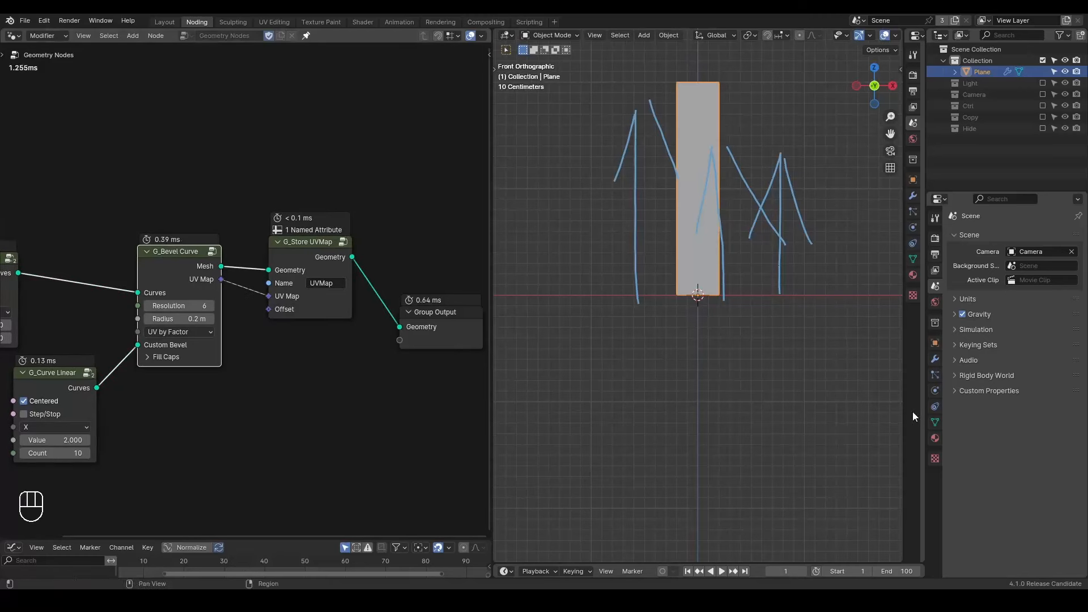
# Create a material named Fire and assign it through a Set Material node placed after G_Store UVMap
pyautogui.click(935, 438)
pyautogui.click(981, 285)
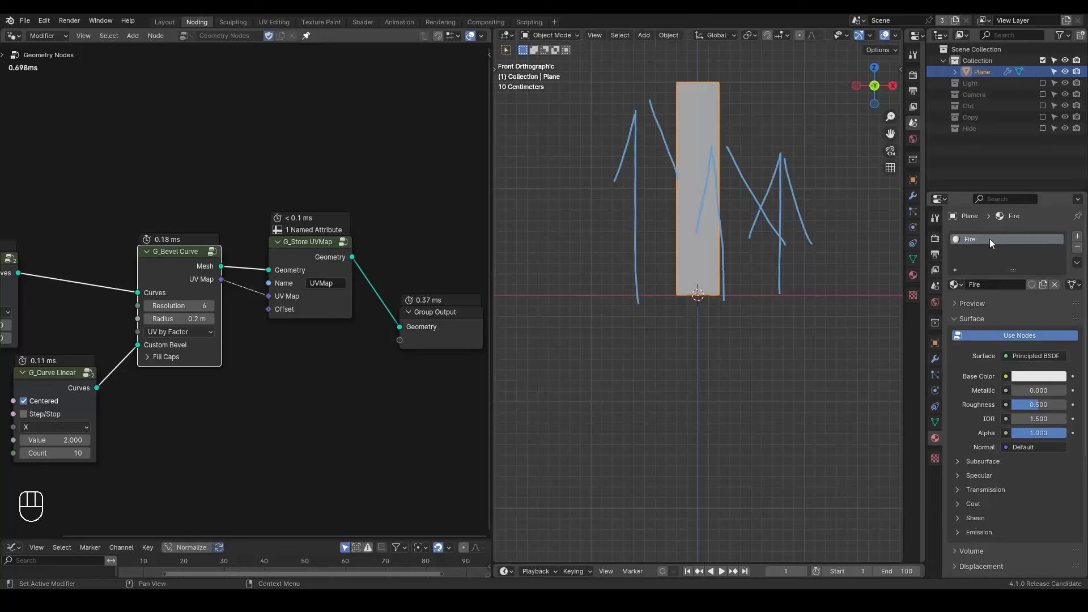
pyautogui.hotkey('ctrl', 'a')
pyautogui.write('set m')
pyautogui.press('Return')
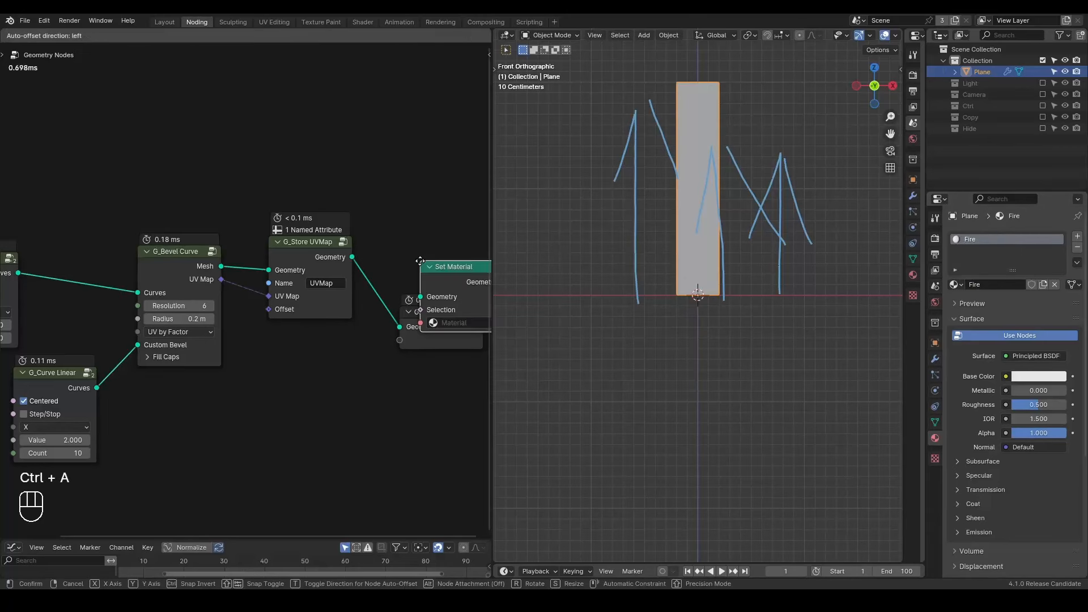
pyautogui.click(258, 247)
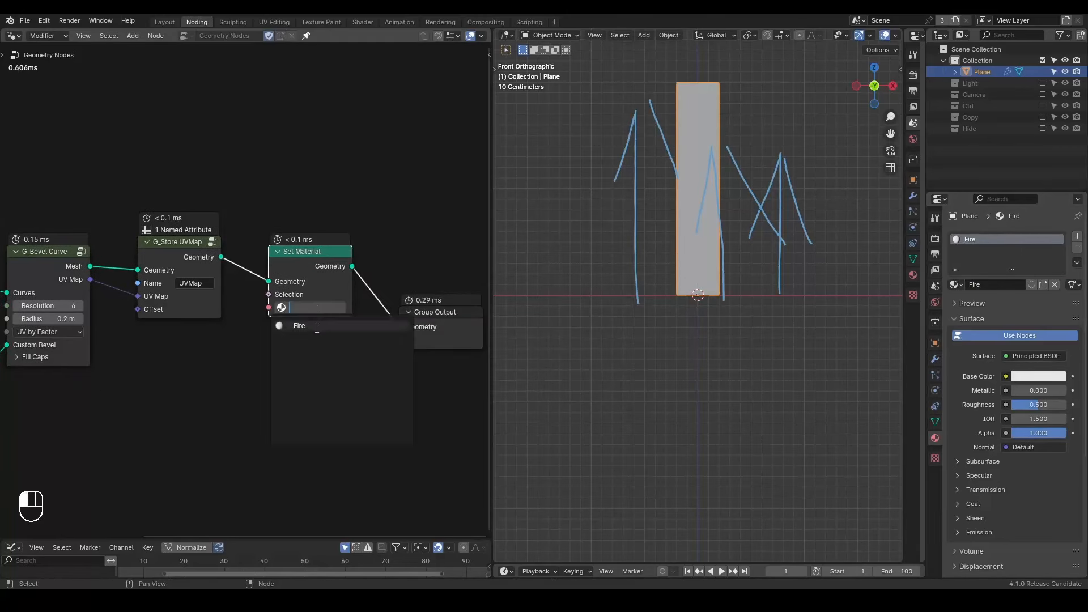
# Split the node editor area horizontally and change the lower part to the Shader Editor
pyautogui.moveTo(5, 535); pyautogui.dragTo(22, 246)
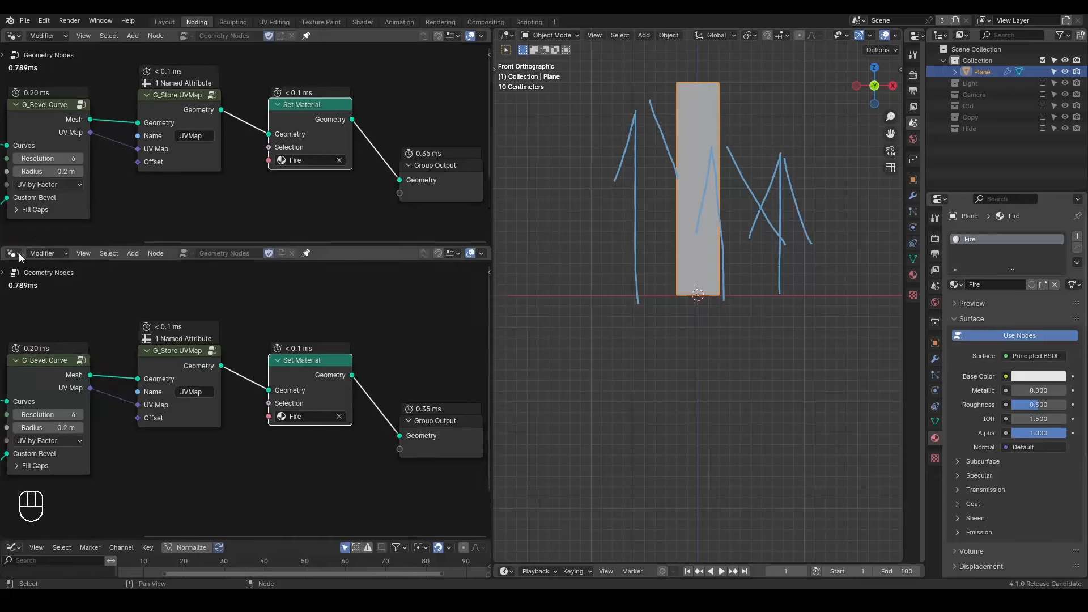
pyautogui.click(20, 254)
pyautogui.click(60, 389)
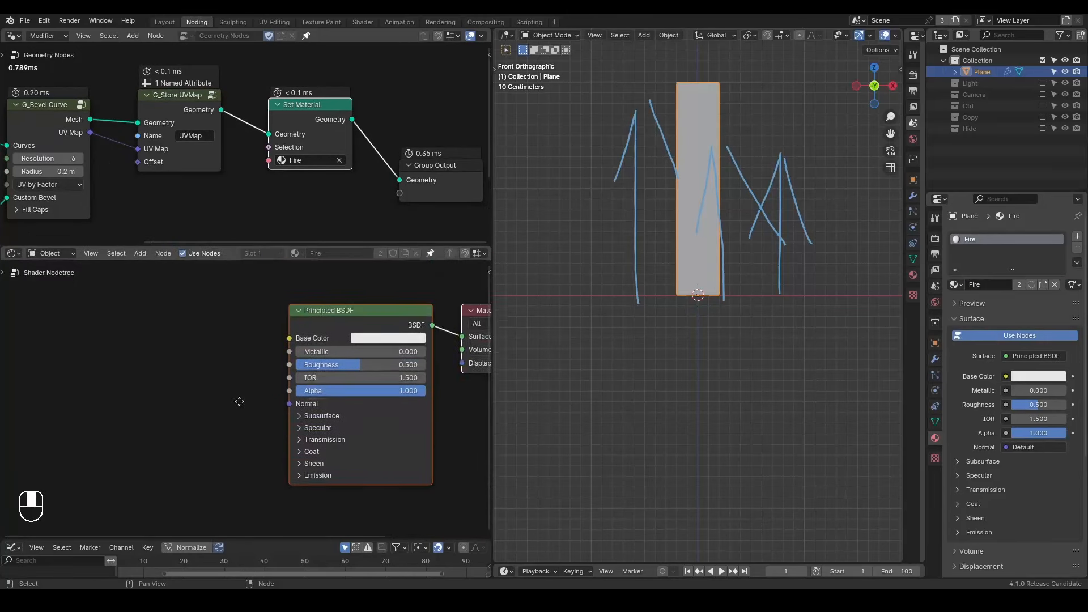
# Add an Attribute node reading UVMap to the Fire material and route its Vector output directly to the material surface
pyautogui.moveTo(182, 376); pyautogui.dragTo(220, 344, button='middle')
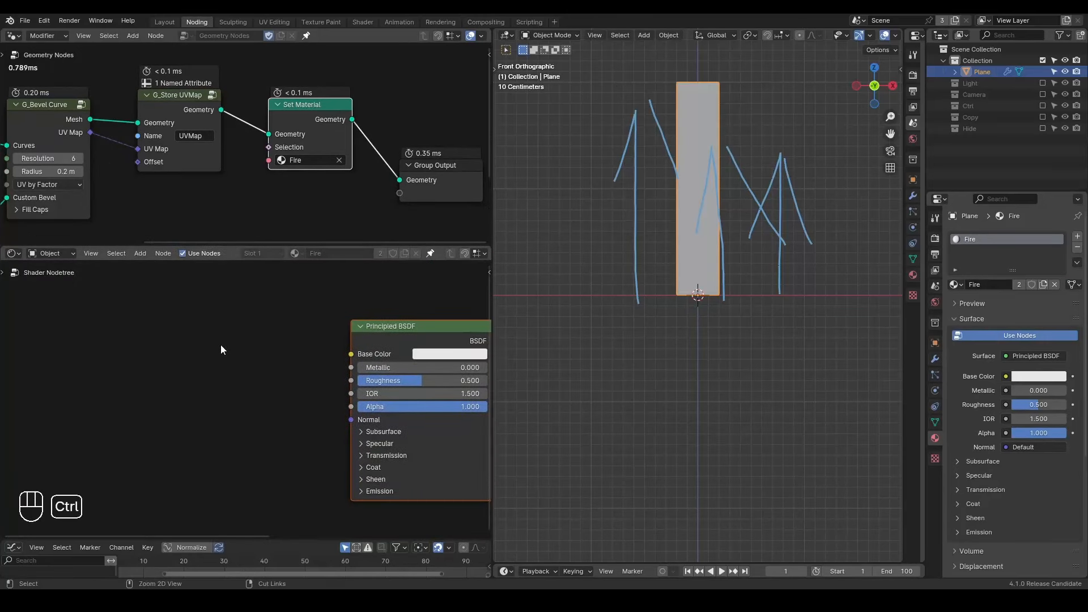
pyautogui.hotkey('ctrl', 'a')
pyautogui.write('uvmap')
pyautogui.press('Return')
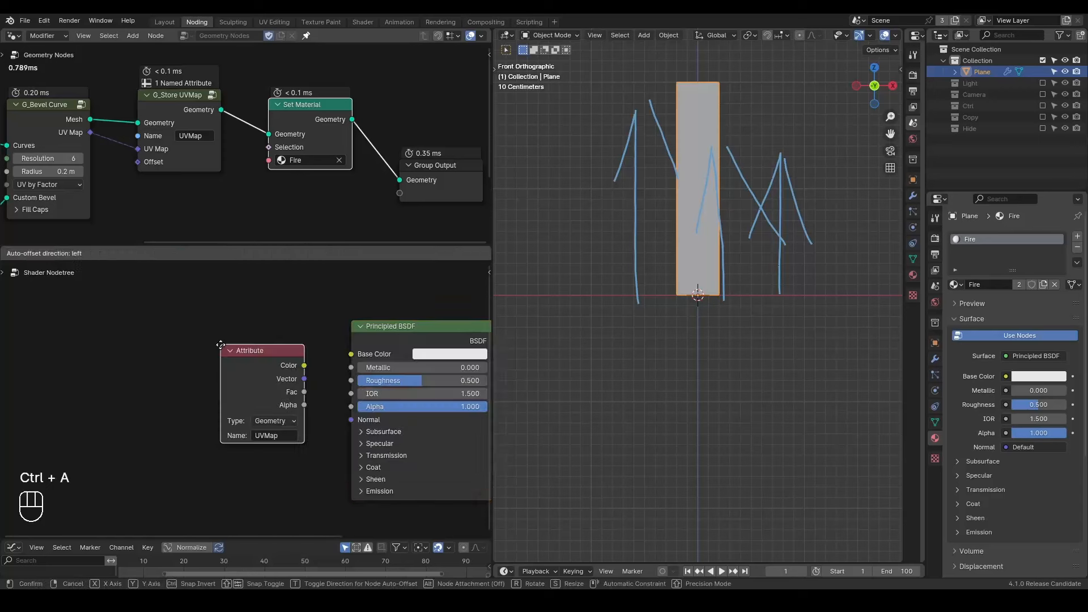
pyautogui.click(96, 333)
pyautogui.keyDown('ctrl'); pyautogui.keyDown('shift'); pyautogui.click(144, 364); pyautogui.keyUp('shift'); pyautogui.keyUp('ctrl')
pyautogui.keyDown('ctrl'); pyautogui.keyDown('shift'); pyautogui.click(144, 365); pyautogui.keyUp('shift'); pyautogui.keyUp('ctrl')
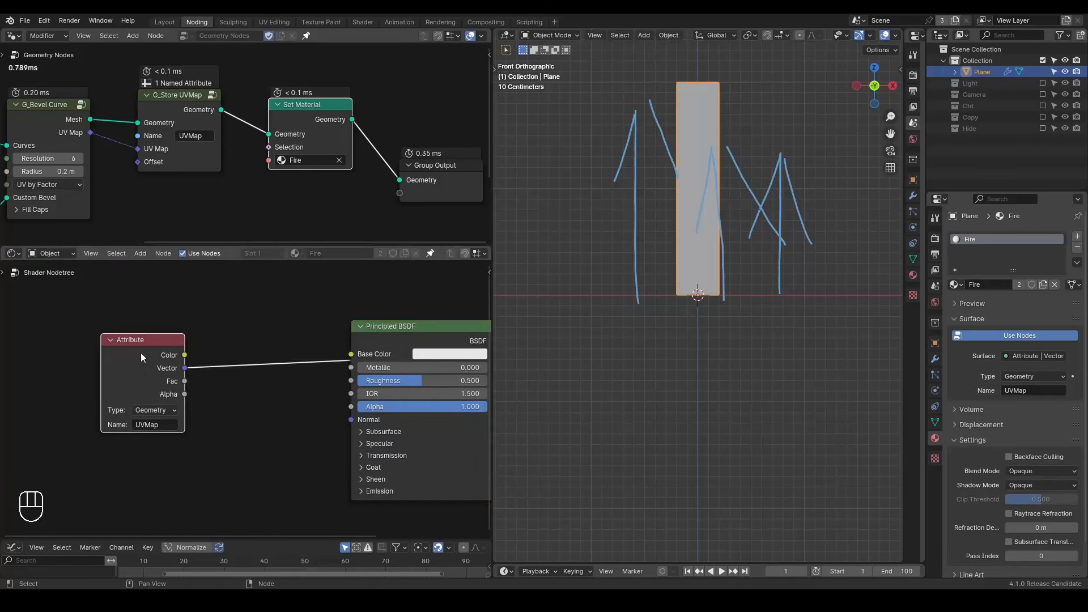
pyautogui.moveTo(141, 353); pyautogui.dragTo(56, 336)
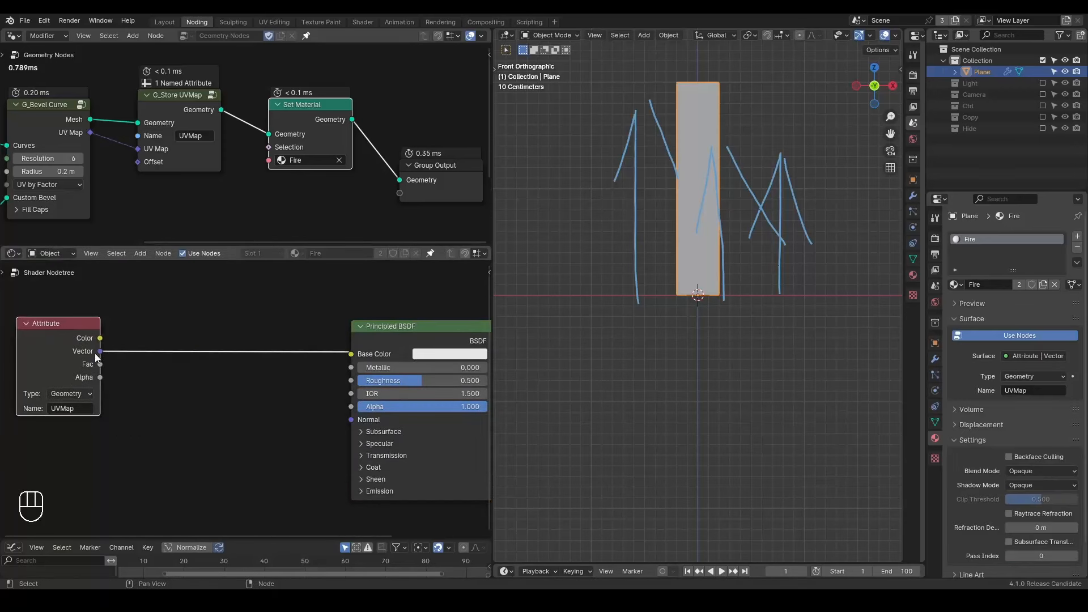
# Insert a vector Subtract node after the Attribute node, with X and Y set to 0.5
pyautogui.hotkey('ctrl', 'a')
pyautogui.write('subtract')
pyautogui.press('Return')
pyautogui.click(157, 379)
pyautogui.keyDown('alt'); pyautogui.moveTo(172, 381); pyautogui.dragTo(177, 329); pyautogui.keyUp('alt')
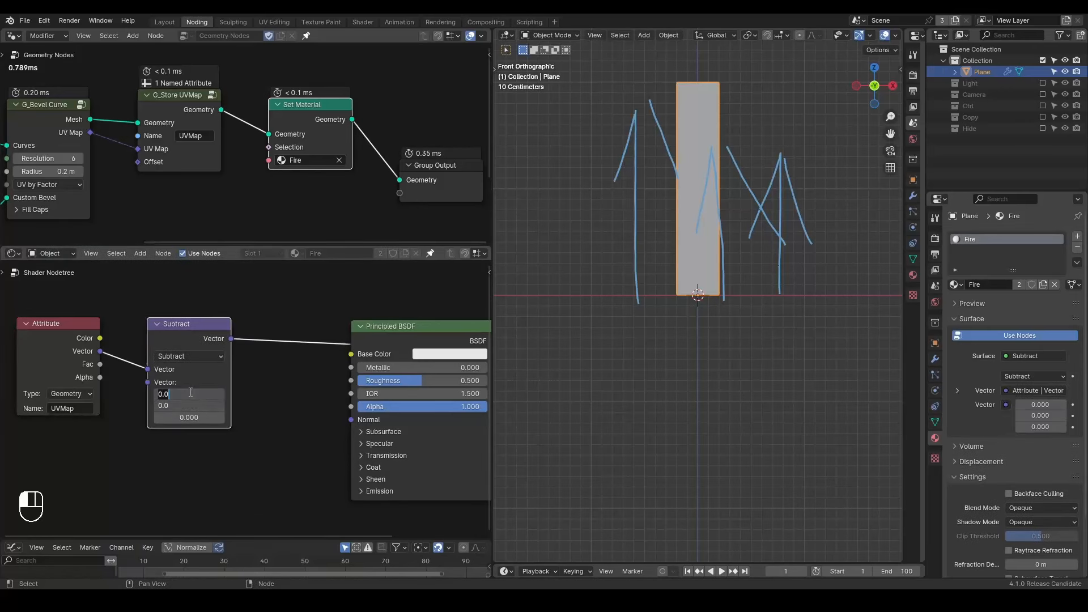
pyautogui.press('BackSpace')
pyautogui.write('5')
pyautogui.press('Return')
# Add a Gradient Texture after the Subtract node and set its type to Spherical
pyautogui.hotkey('ctrl', 'a')
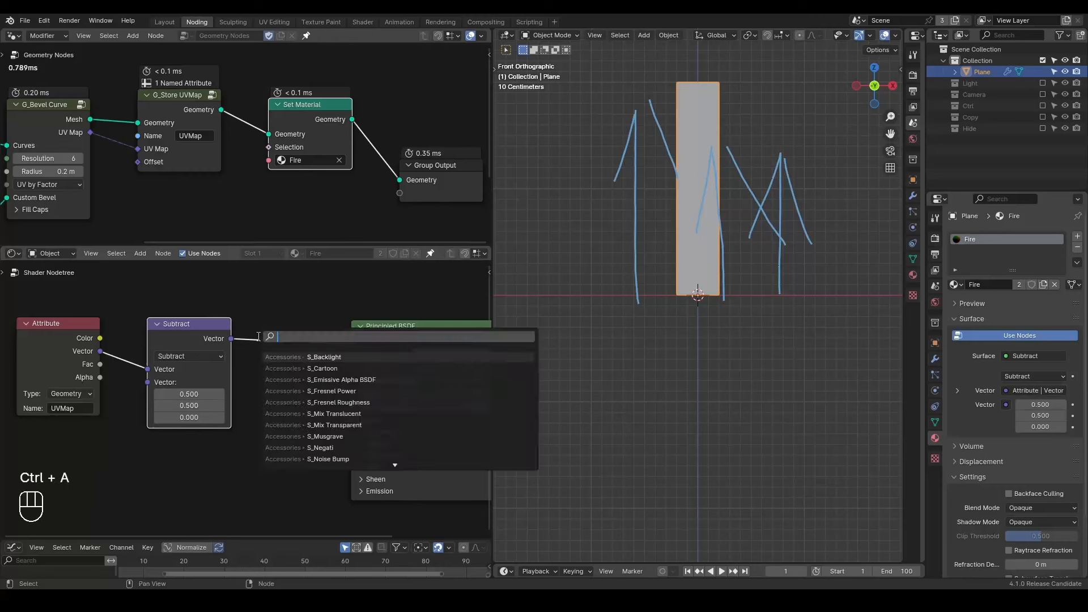
pyautogui.write('gradient')
pyautogui.press('Return')
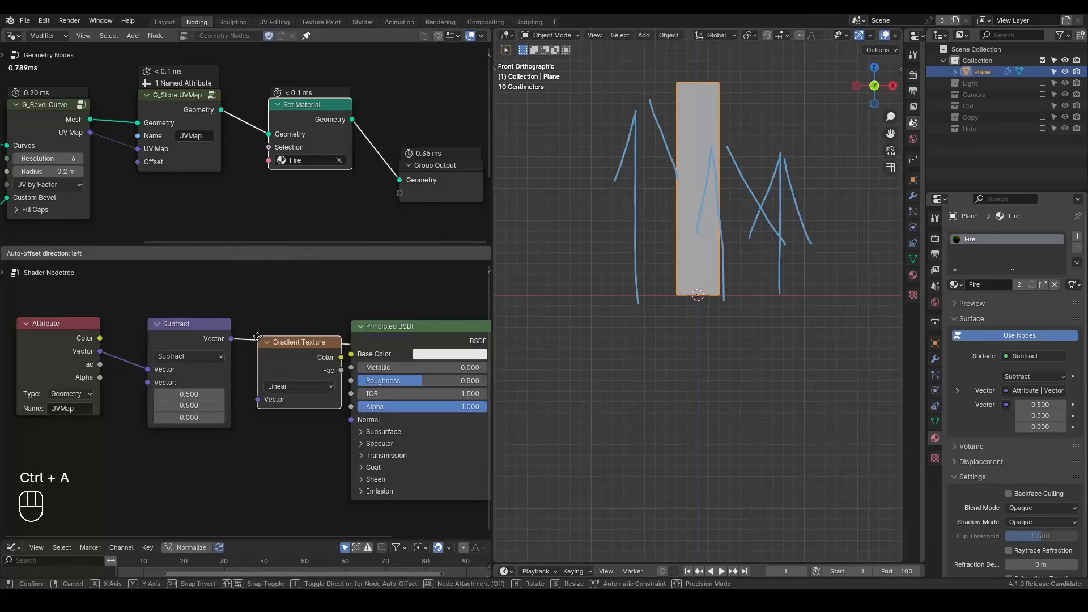
pyautogui.click(311, 353)
pyautogui.click(315, 357)
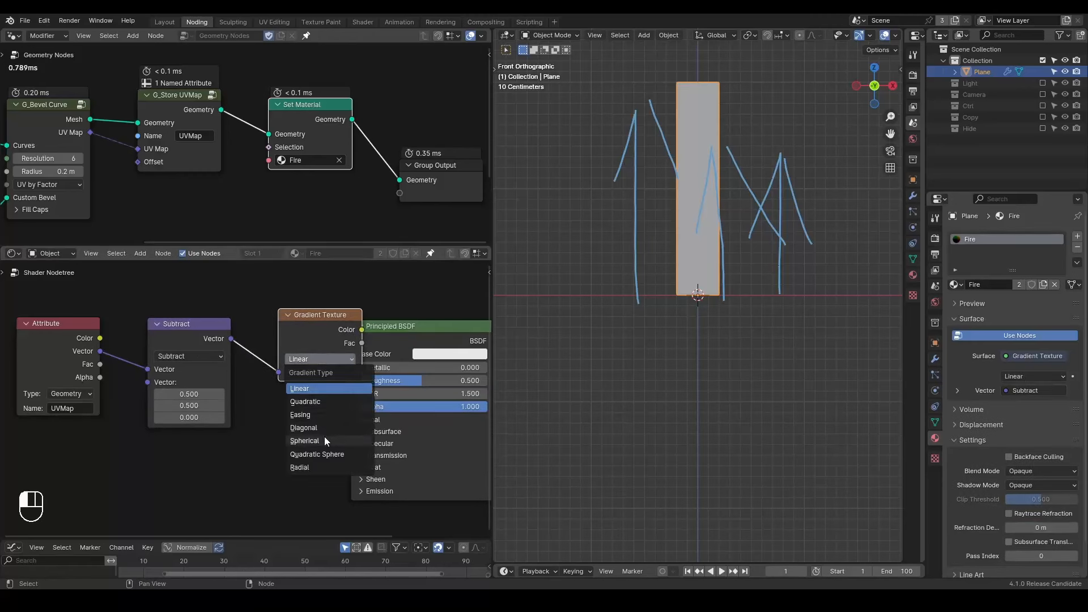
pyautogui.click(325, 439)
# Delete the Principled BSDF node and switch the viewport shading so the Fire material is displayed
pyautogui.moveTo(387, 327); pyautogui.dragTo(386, 428)
pyautogui.press('x')
pyautogui.press('z')
pyautogui.click(723, 257)
pyautogui.keyDown('shift'); pyautogui.moveTo(708, 206); pyautogui.dragTo(709, 308, button='middle'); pyautogui.keyUp('shift')
pyautogui.scroll(2, 708, 308)
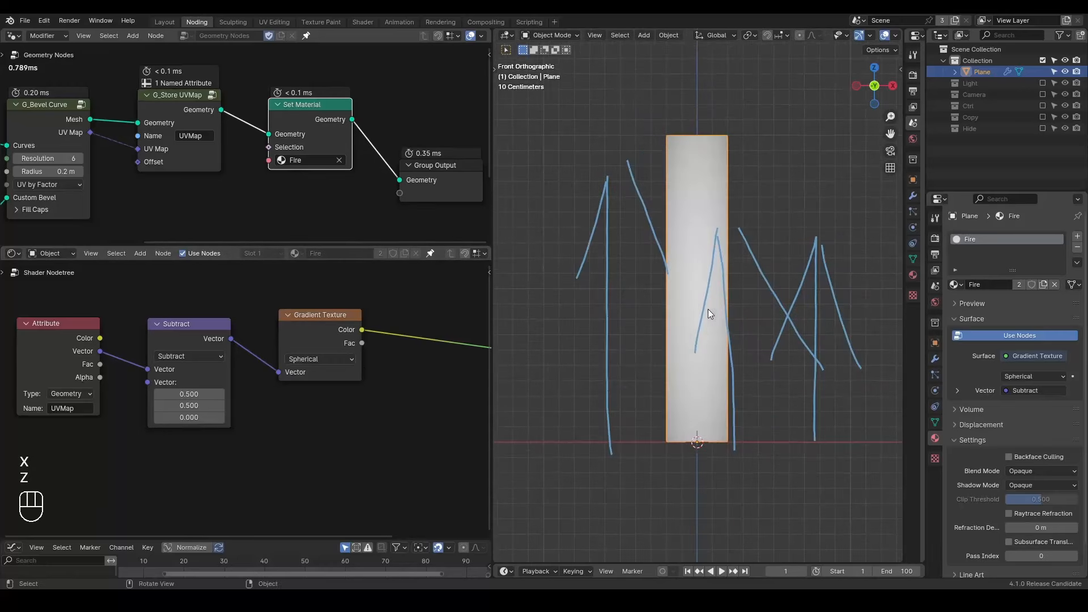
# Insert a vector Scale node between Subtract and Gradient Texture and set its scale to 2.04
pyautogui.write('scale')
pyautogui.moveTo(235, 374); pyautogui.dragTo(259, 335)
pyautogui.press('Return')
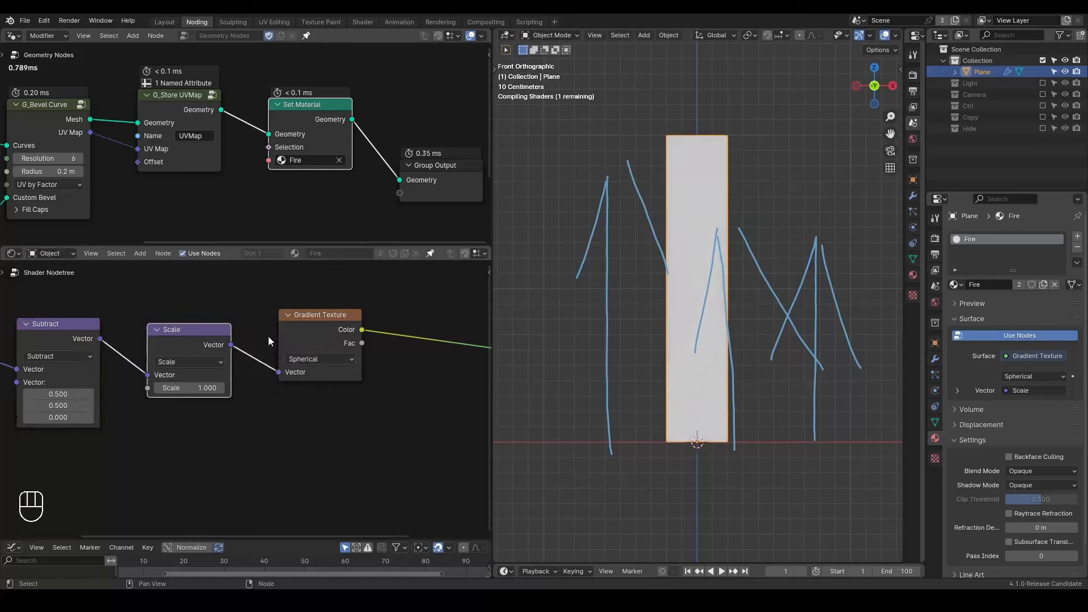
pyautogui.keyDown('shift'); pyautogui.moveTo(193, 388); pyautogui.dragTo(248, 388); pyautogui.keyUp('shift')
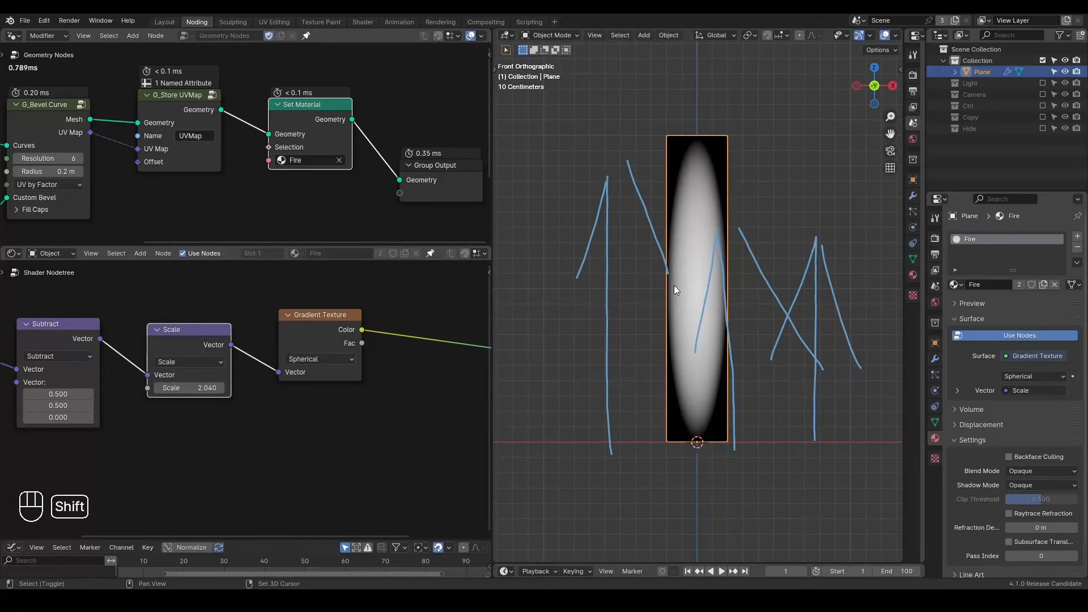
# Erase the annotation strokes sketched around the plane in the viewport
pyautogui.keyDown('shift'); pyautogui.moveTo(674, 285); pyautogui.dragTo(695, 283, button='middle'); pyautogui.keyUp('shift')
pyautogui.scroll(-2, 696, 276)
pyautogui.press('d')
pyautogui.moveTo(660, 199)
pyautogui.mouseDown(button='right')
pyautogui.moveTo(652, 184)
pyautogui.moveTo(737, 440)
pyautogui.moveTo(784, 305)
pyautogui.mouseUp(button='right')
# Set the Subtract node's X value to 0 and reduce the Scale node's value to 1.91
pyautogui.moveTo(192, 364); pyautogui.dragTo(368, 321, button='middle')
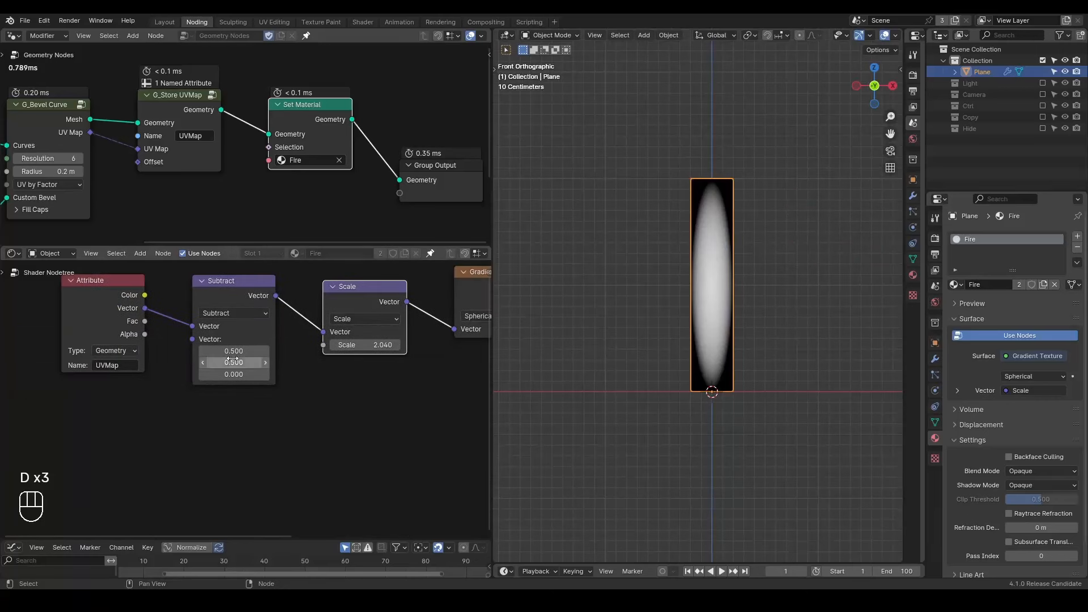
pyautogui.keyDown('shift'); pyautogui.moveTo(234, 351); pyautogui.dragTo(162, 351); pyautogui.keyUp('shift')
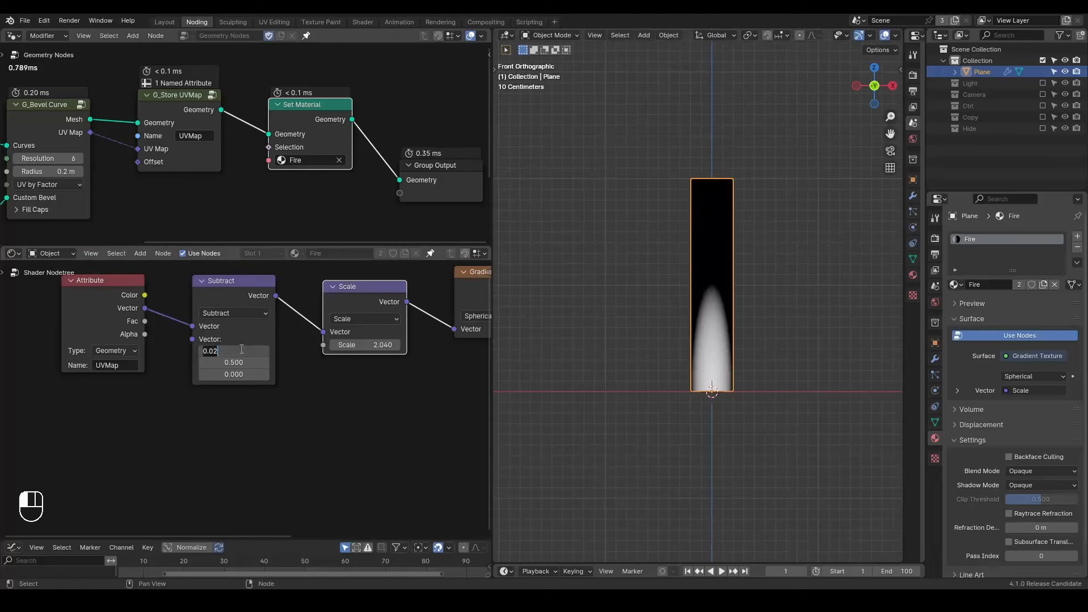
pyautogui.keyDown('shift'); pyautogui.moveTo(363, 345); pyautogui.dragTo(351, 345); pyautogui.keyUp('shift')
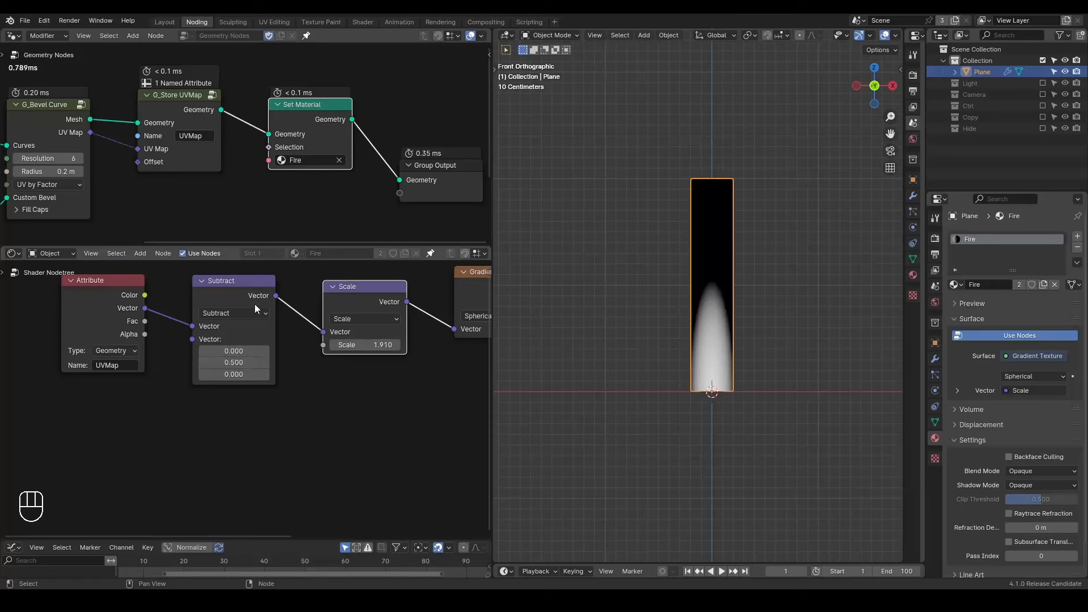
# Insert a vector Multiply node between Scale and Gradient Texture and set all three of its factors to 1
pyautogui.moveTo(275, 295); pyautogui.dragTo(306, 371)
pyautogui.write('multiply')
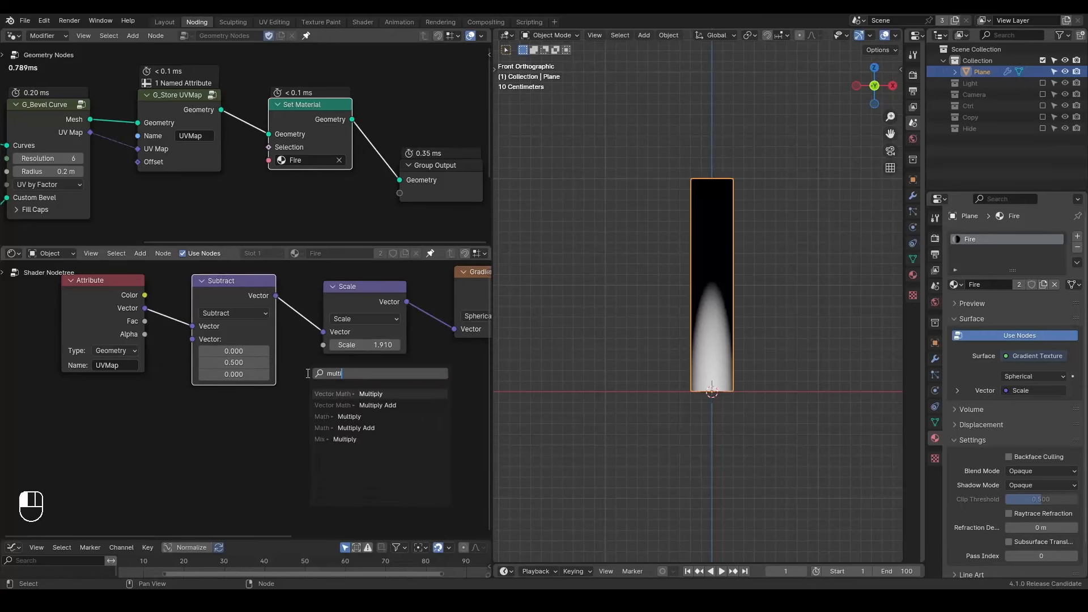
pyautogui.press('Return')
pyautogui.click(307, 372)
pyautogui.keyDown('alt'); pyautogui.moveTo(328, 375); pyautogui.dragTo(417, 302); pyautogui.keyUp('alt')
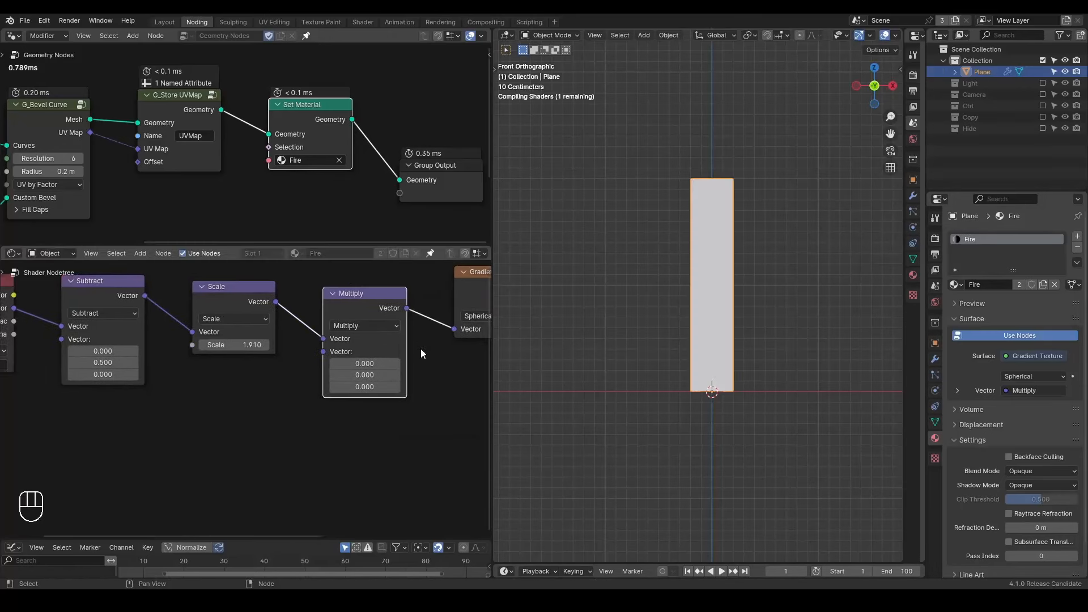
pyautogui.moveTo(420, 348); pyautogui.dragTo(385, 345, button='middle')
pyautogui.click(346, 360)
pyautogui.write('1')
pyautogui.press('Return')
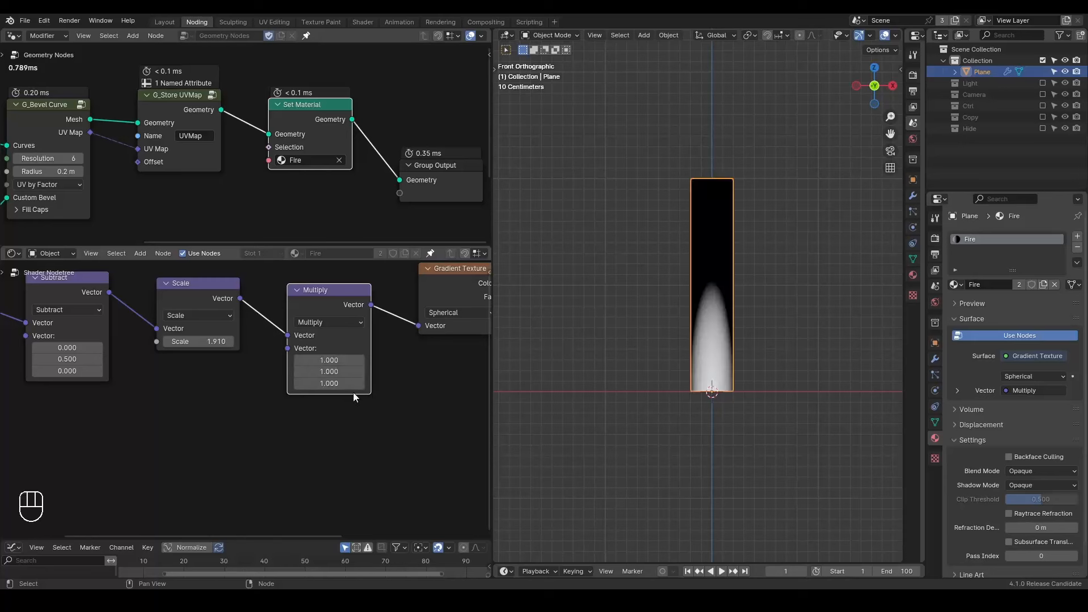
# Try Multiply factors of X 0.66 and Y 1.37 with the X-axis G_Curve Linear value set to 3
pyautogui.keyDown('shift'); pyautogui.moveTo(329, 371); pyautogui.dragTo(302, 360); pyautogui.keyUp('shift')
pyautogui.moveTo(222, 192); pyautogui.dragTo(378, 137, button='middle')
pyautogui.moveTo(162, 219); pyautogui.dragTo(212, 197, button='middle')
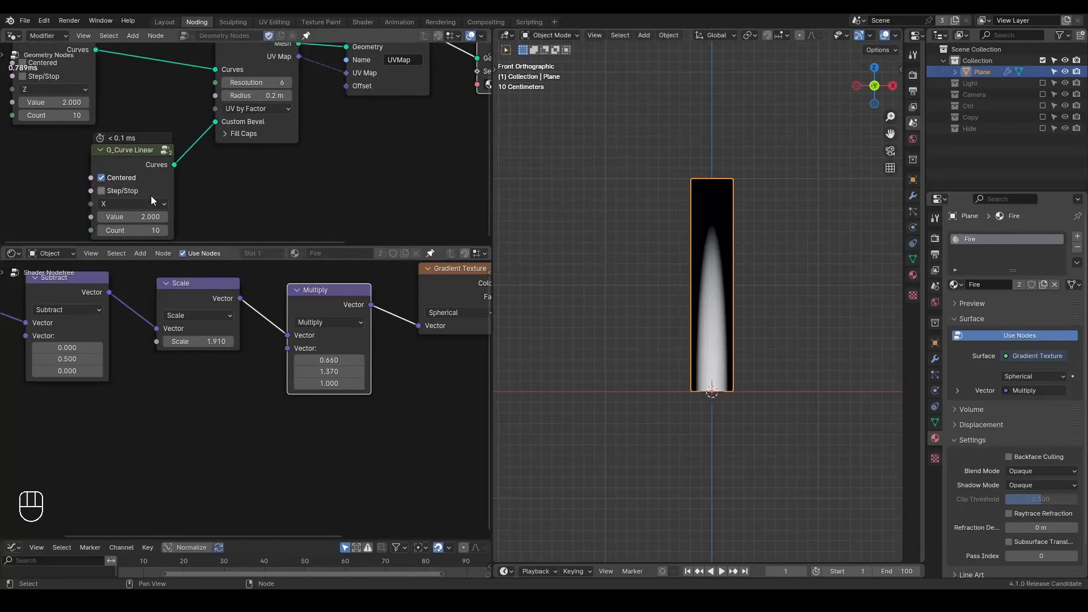
pyautogui.press('BackSpace')
pyautogui.press('BackSpace')
pyautogui.press('BackSpace')
pyautogui.write('3')
pyautogui.press('Return')
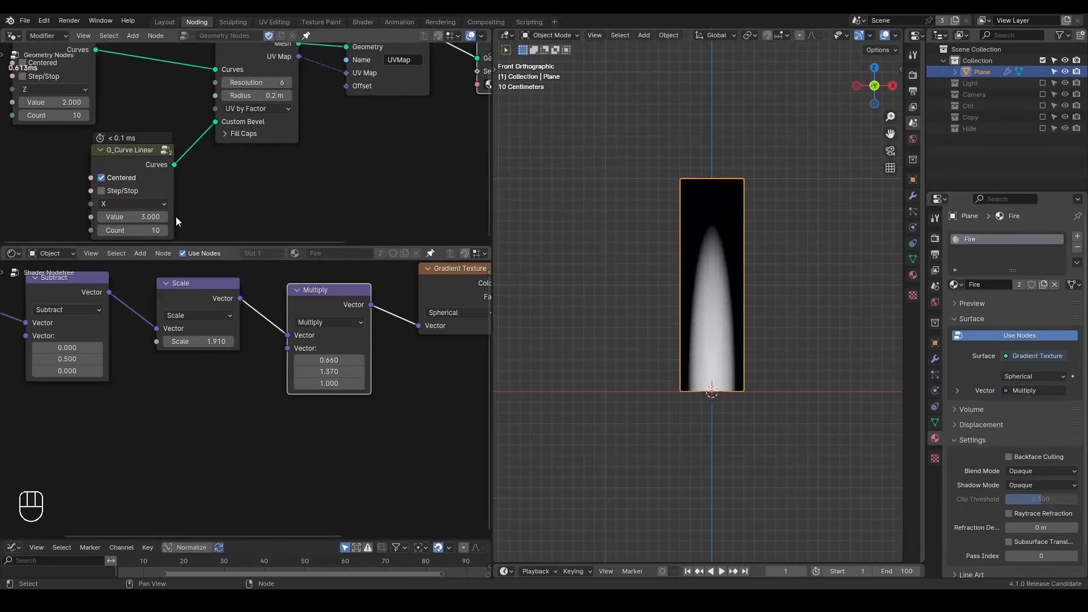
# Set the X-axis G_Curve Linear value to 4 and the Multiply node's factors to X 0.54 and Y 1.33
pyautogui.click(133, 217)
pyautogui.doubleClick(134, 219)
pyautogui.write('4')
pyautogui.press('Return')
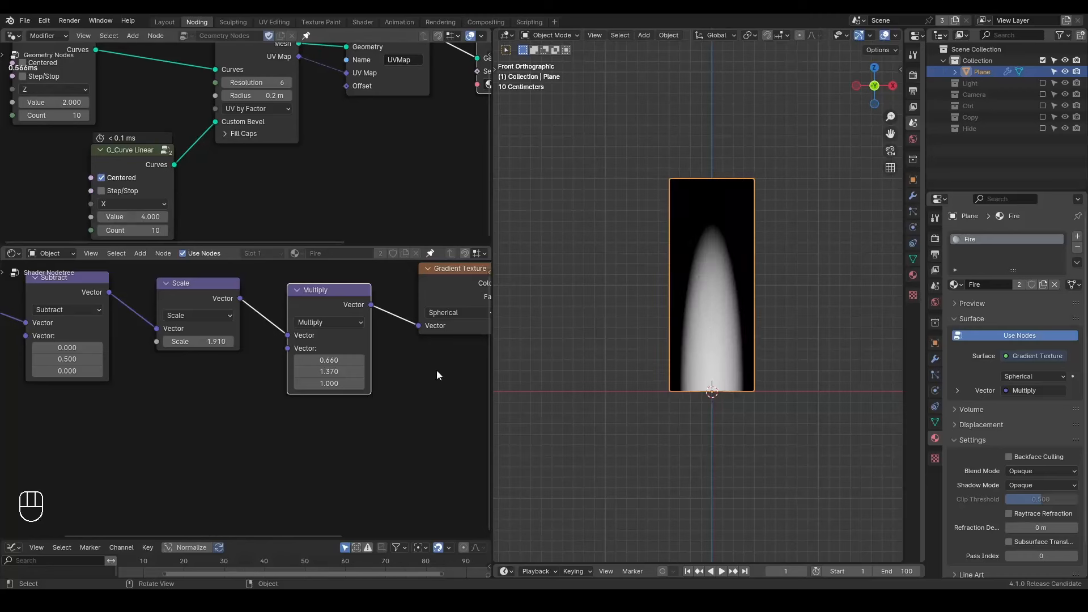
pyautogui.keyDown('shift'); pyautogui.moveTo(329, 371); pyautogui.dragTo(314, 361); pyautogui.keyUp('shift')
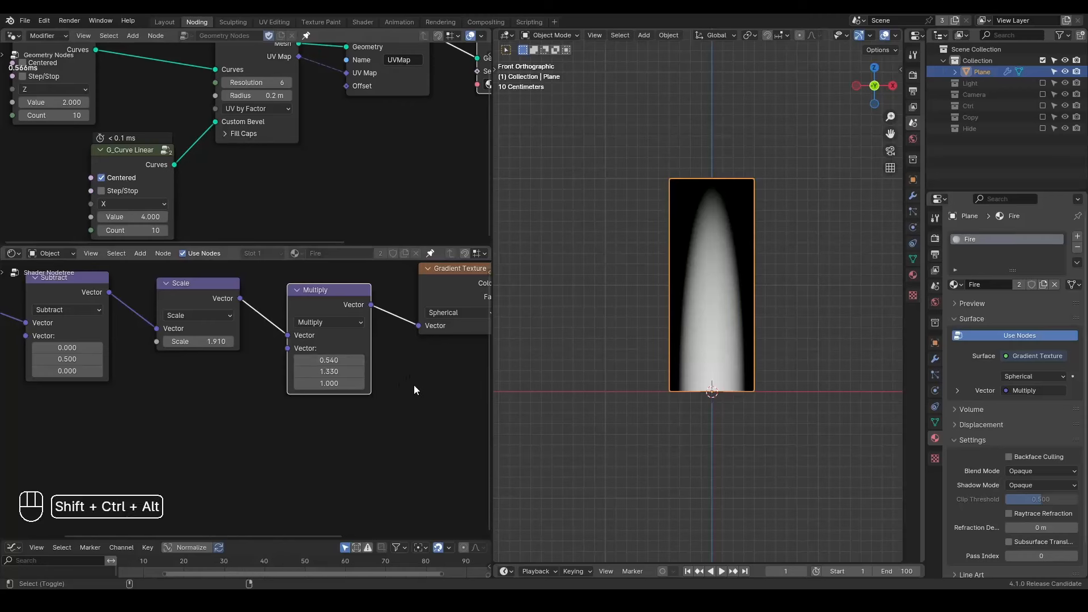
pyautogui.hotkey('shift', 'ctrl', 'alt', 'q')
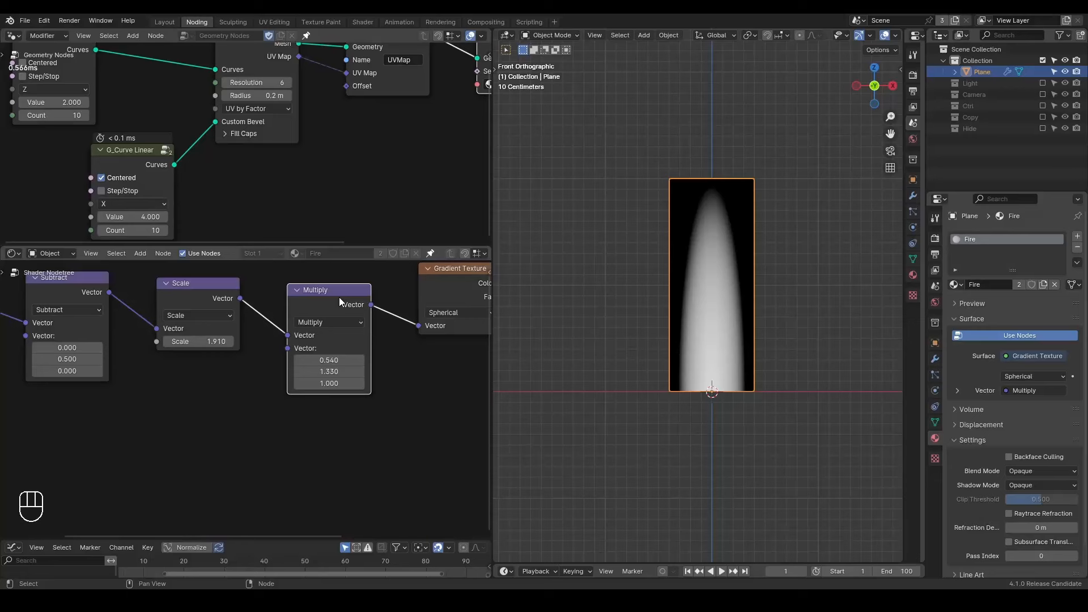
# Insert a vector Add node between the Multiply and Gradient Texture nodes
pyautogui.moveTo(362, 305); pyautogui.dragTo(278, 335, button='middle')
pyautogui.moveTo(311, 389); pyautogui.dragTo(313, 391)
pyautogui.click(363, 512)
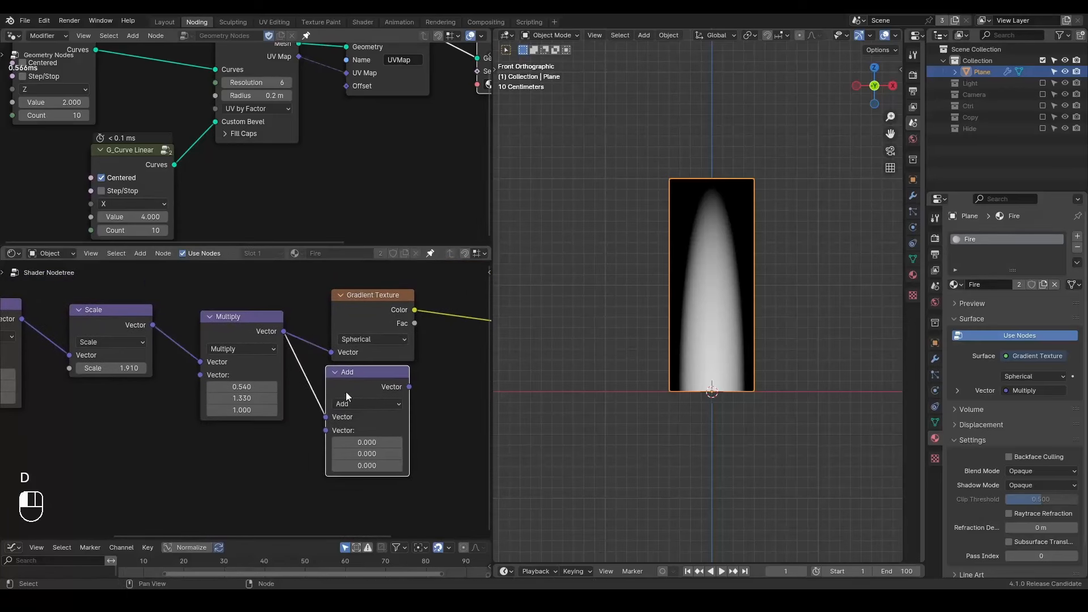
pyautogui.click(334, 302)
pyautogui.moveTo(270, 339); pyautogui.dragTo(413, 344, button='middle')
pyautogui.scroll(-2, 392, 345)
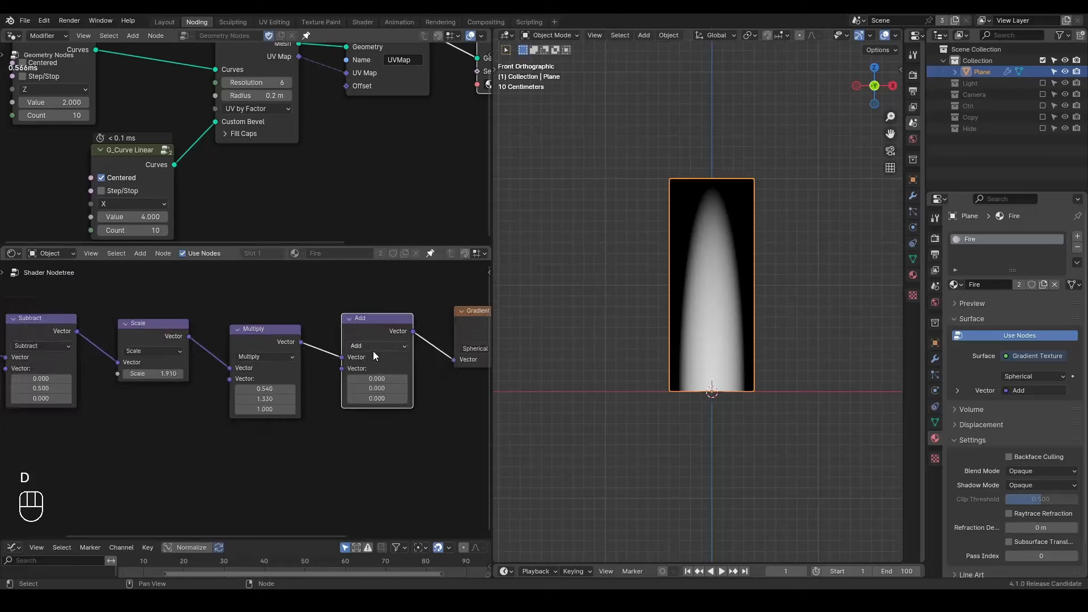
# Move the Subtract, Scale and Multiply nodes away from the Add node to make room for more nodes
pyautogui.moveTo(232, 354); pyautogui.dragTo(294, 348, button='middle')
pyautogui.scroll(-4, 294, 348)
pyautogui.moveTo(303, 295); pyautogui.dragTo(32, 440)
pyautogui.press('g')
pyautogui.click(117, 330)
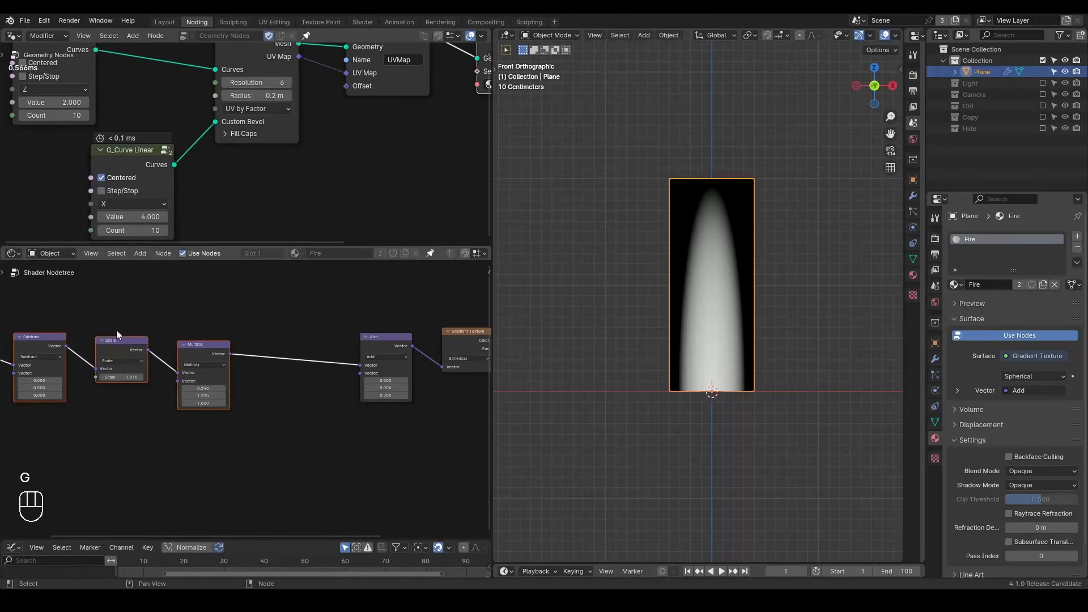
pyautogui.click(272, 422)
# Add a Noise Texture node below the link between the Multiply and Add nodes
pyautogui.scroll(4, 311, 442)
pyautogui.moveTo(315, 444); pyautogui.dragTo(237, 410, button='middle')
pyautogui.scroll(2, 237, 409)
pyautogui.hotkey('ctrl', 'a')
pyautogui.write('noise te')
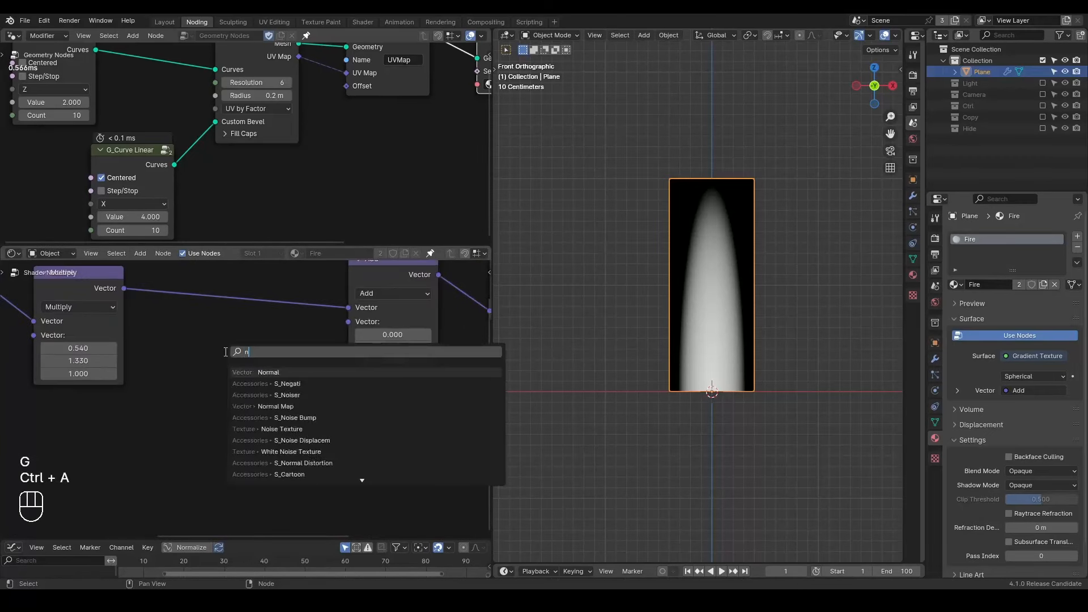
pyautogui.press('Return')
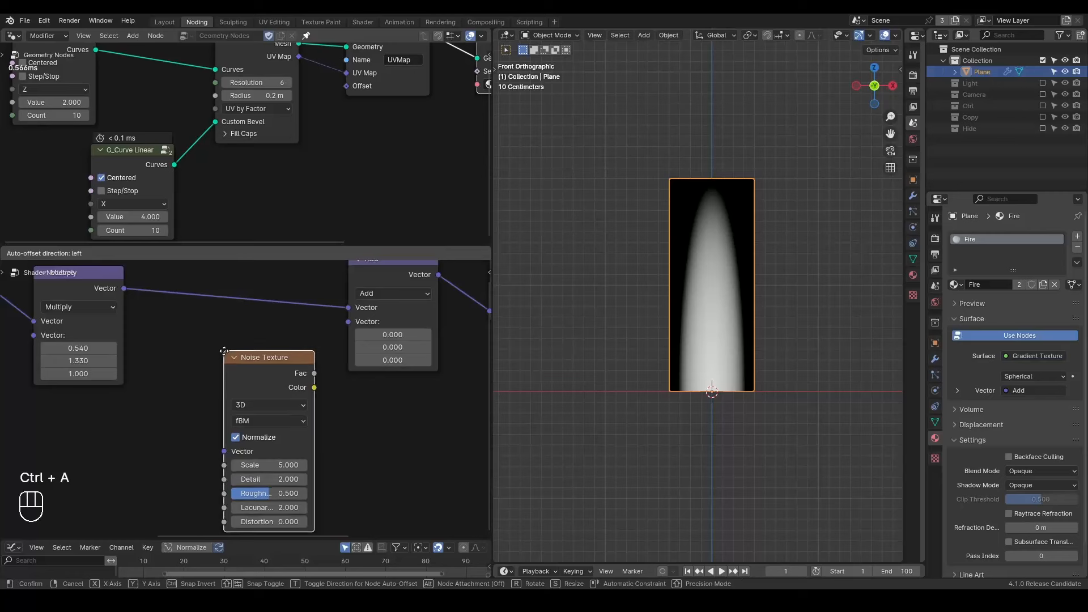
pyautogui.click(207, 343)
# Connect Multiply to the Noise Texture's Vector and its Color to Add's second Vector, and turn off Normalize
pyautogui.moveTo(124, 287); pyautogui.dragTo(212, 440)
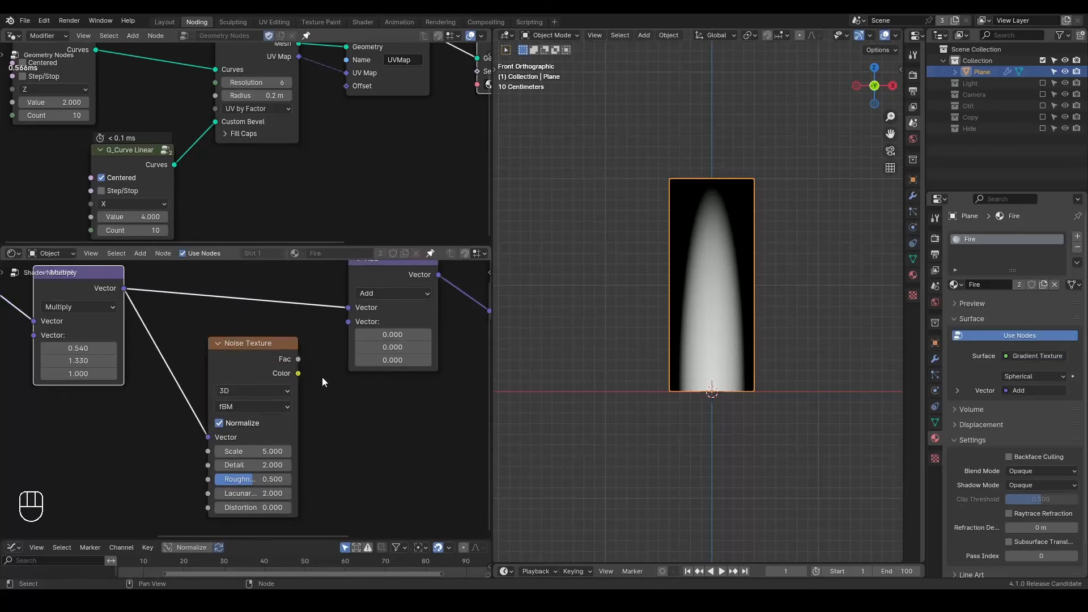
pyautogui.moveTo(299, 373); pyautogui.dragTo(347, 324)
pyautogui.moveTo(249, 358); pyautogui.dragTo(254, 351)
pyautogui.moveTo(246, 440); pyautogui.dragTo(252, 459, button='middle')
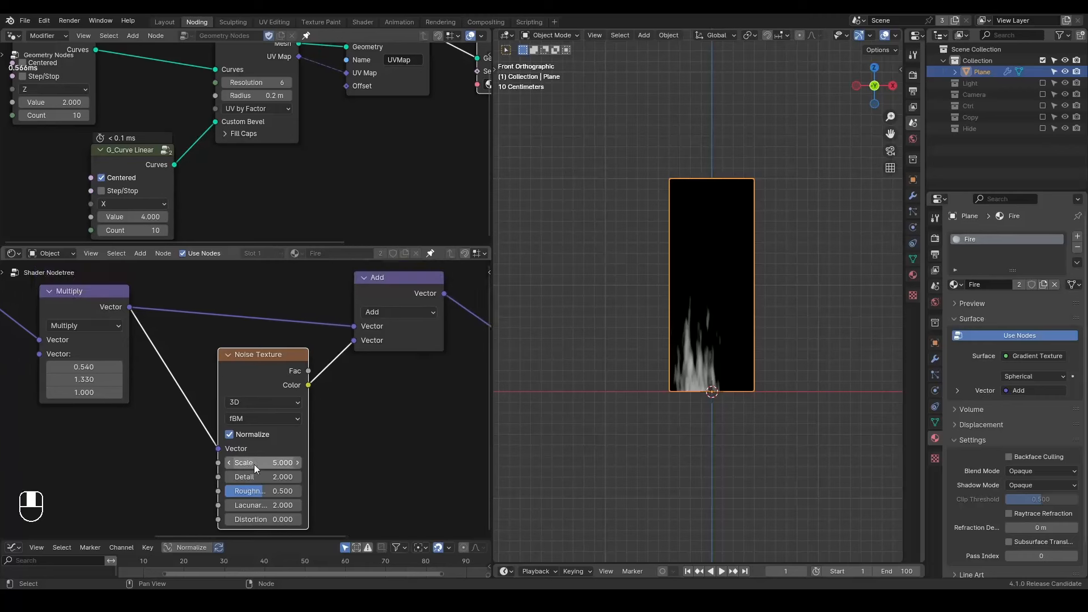
pyautogui.click(244, 439)
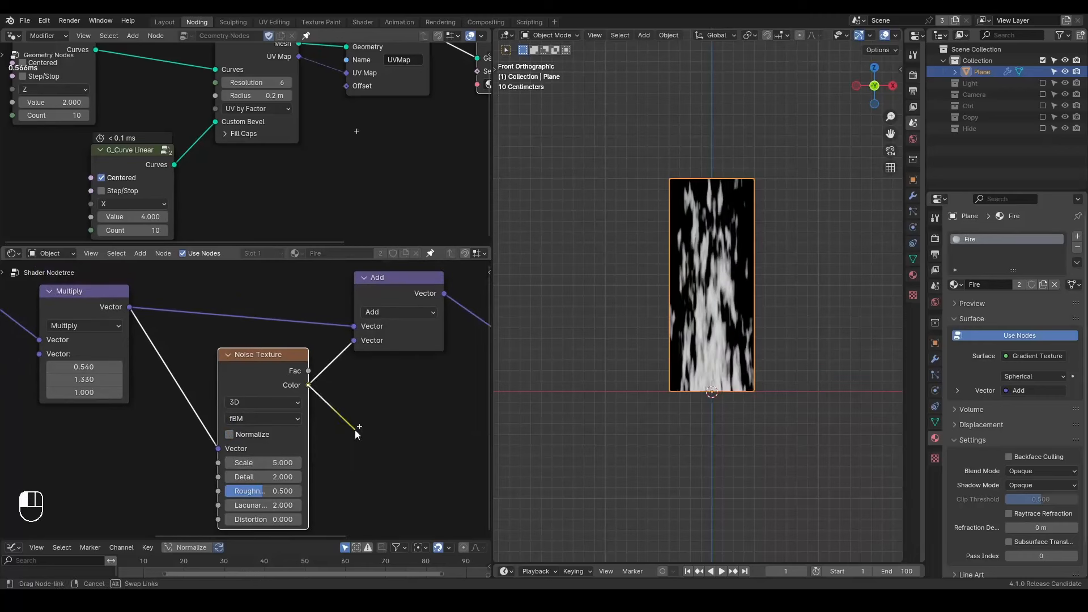
# Insert a vector Scale node between the Noise Texture's Color and the Add node, with scale 0.2
pyautogui.hotkey('shift', 'a')
pyautogui.write('scale')
pyautogui.press('Return')
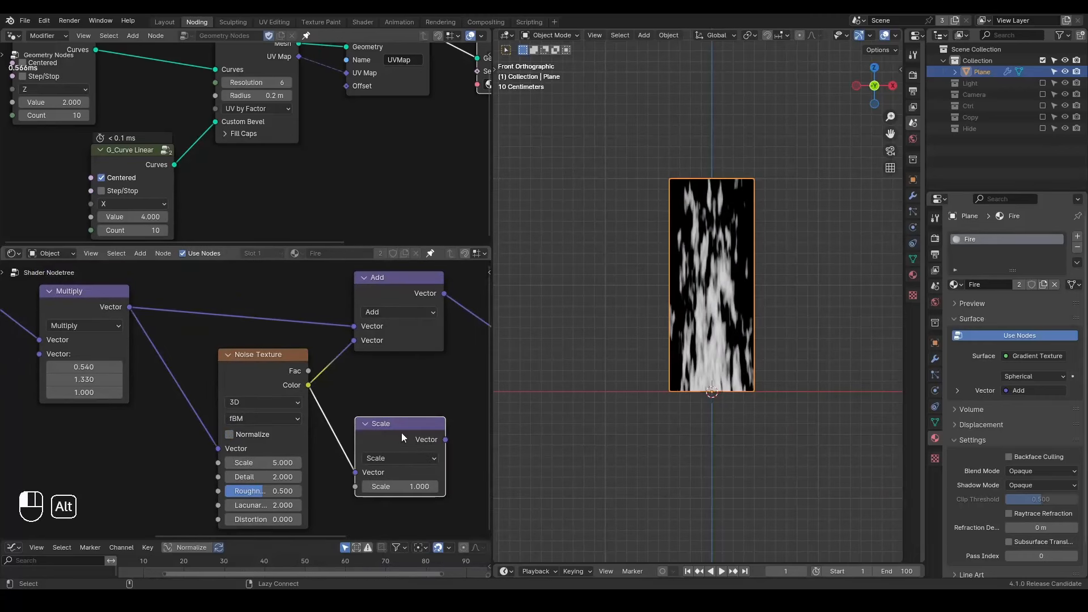
pyautogui.click(338, 358)
pyautogui.moveTo(334, 364); pyautogui.dragTo(328, 368)
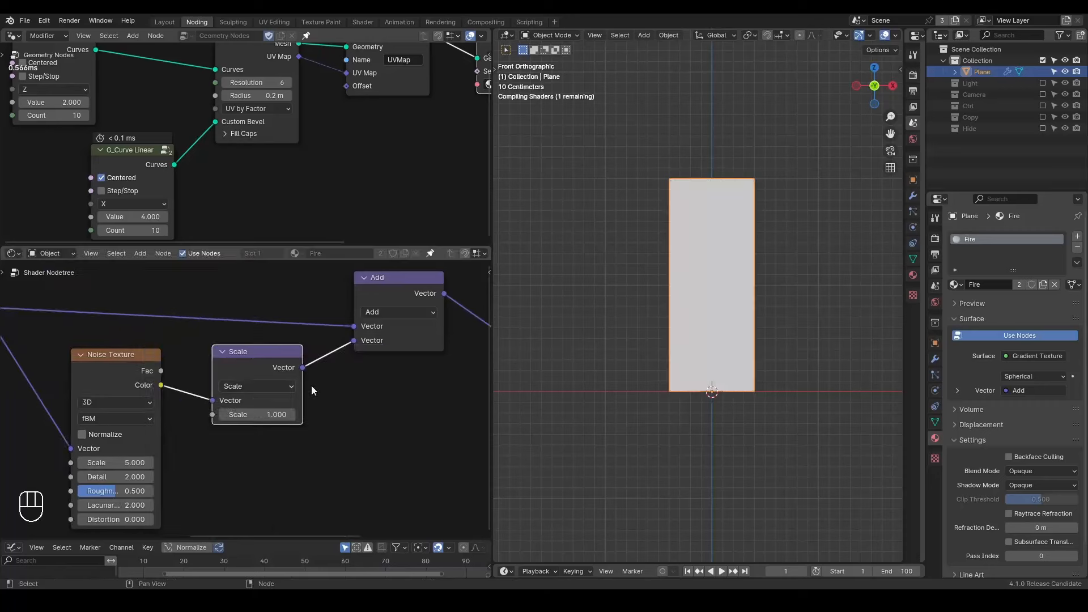
pyautogui.moveTo(285, 410); pyautogui.dragTo(417, 347, button='middle')
pyautogui.moveTo(397, 351); pyautogui.dragTo(354, 351)
pyautogui.moveTo(224, 378); pyautogui.dragTo(324, 407, button='middle')
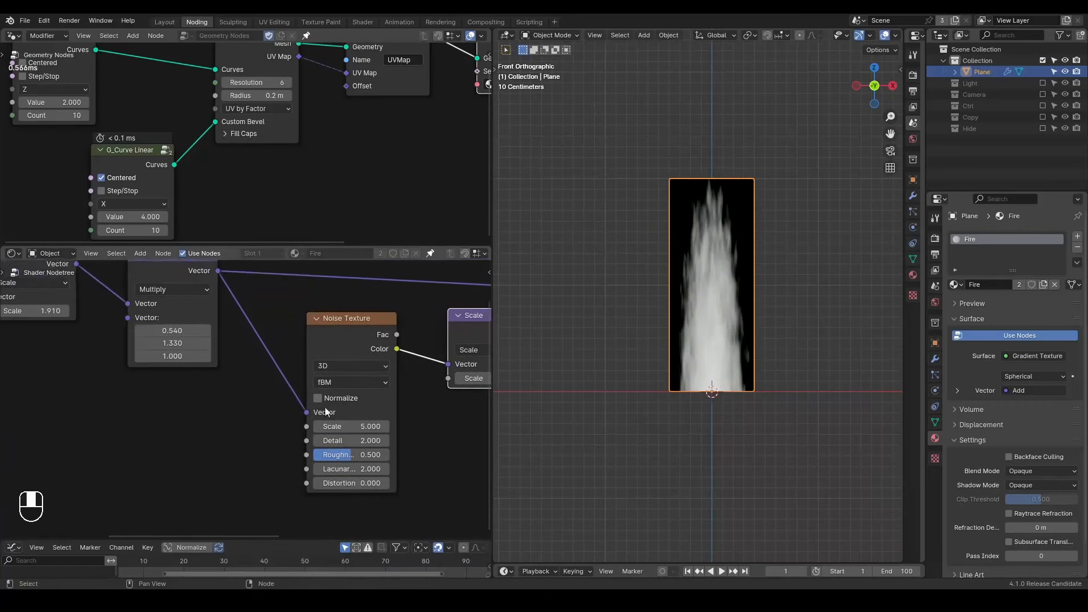
# Duplicate the Multiply node and insert the copy between the original Multiply and the Noise Texture
pyautogui.moveTo(174, 288); pyautogui.dragTo(172, 347, button='middle')
pyautogui.click(151, 324)
pyautogui.hotkey('shift', 'd')
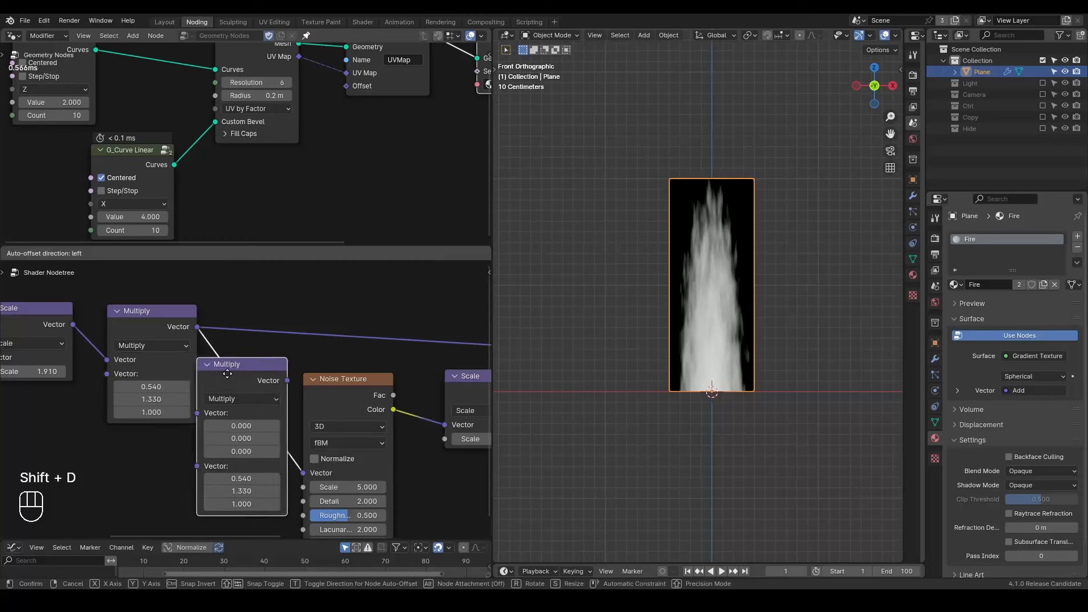
pyautogui.click(156, 483)
pyautogui.moveTo(64, 328); pyautogui.dragTo(179, 445)
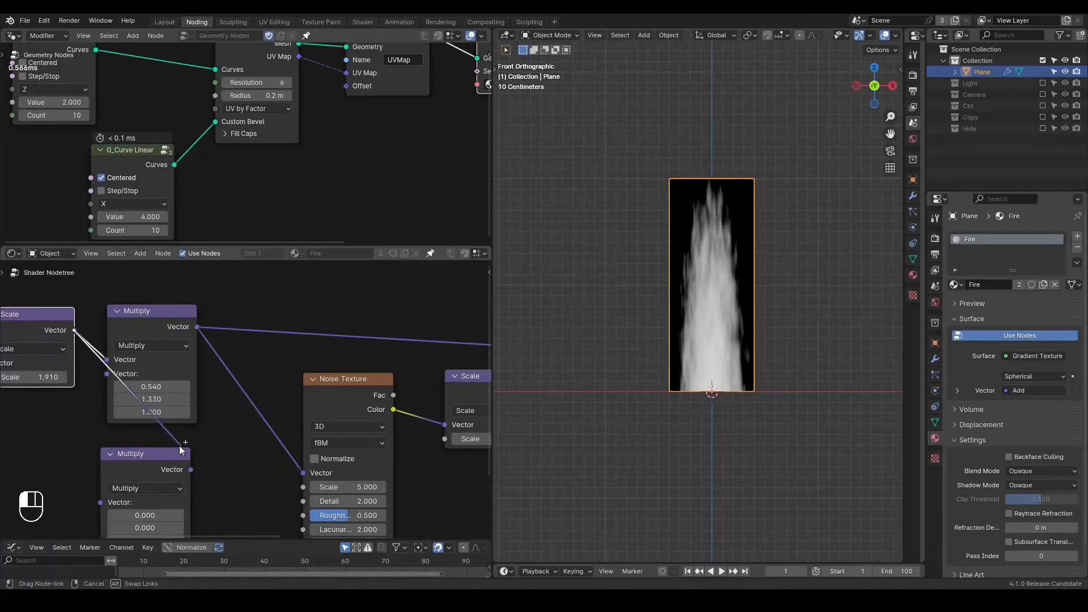
pyautogui.rightClick(110, 442)
pyautogui.moveTo(121, 454); pyautogui.dragTo(247, 387)
# Set the duplicated Multiply node's factors to X 2.18, Y 1 and Z 1
pyautogui.moveTo(247, 480); pyautogui.dragTo(257, 457, button='middle')
pyautogui.moveTo(222, 437); pyautogui.dragTo(244, 439)
pyautogui.write('1')
pyautogui.press('Return')
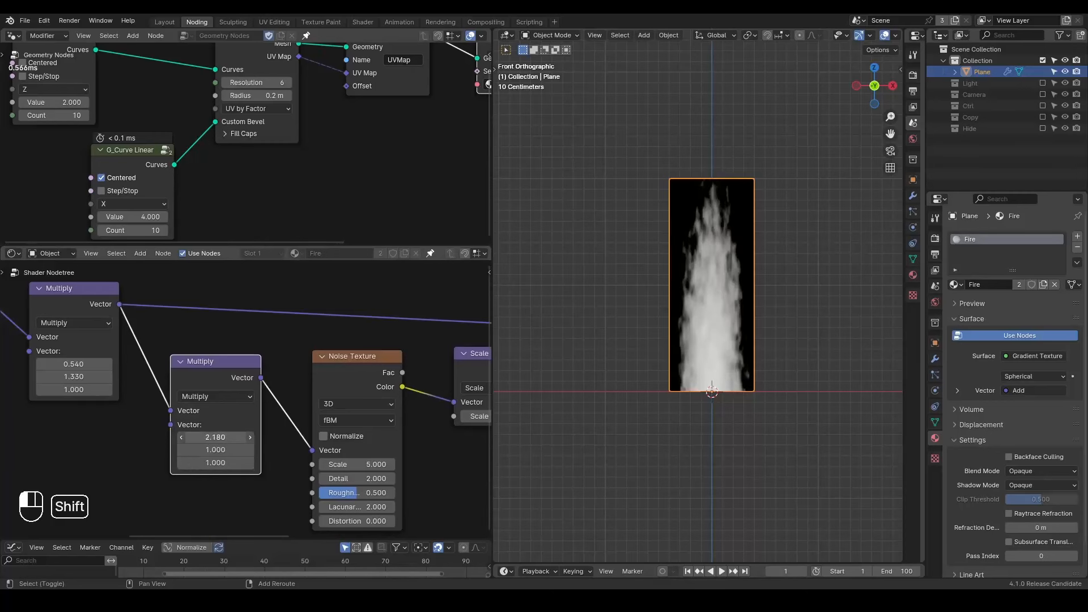
# Set the Scale node after the noise to 0.22 and reduce the Noise Texture's scale to 2.08
pyautogui.moveTo(386, 450); pyautogui.dragTo(289, 431, button='middle')
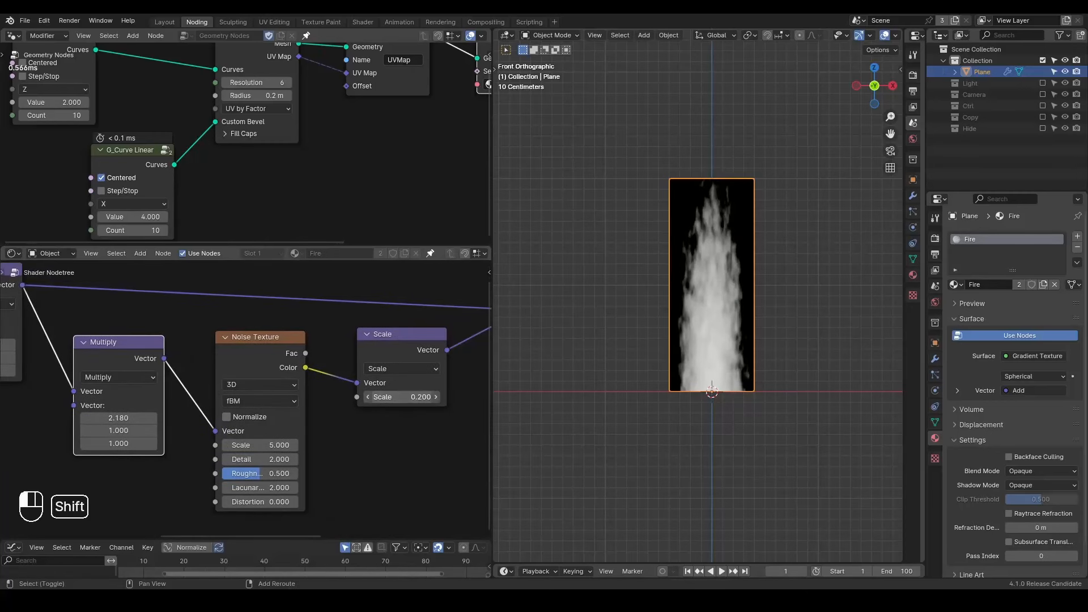
pyautogui.keyDown('shift'); pyautogui.moveTo(266, 444); pyautogui.dragTo(230, 445); pyautogui.keyUp('shift')
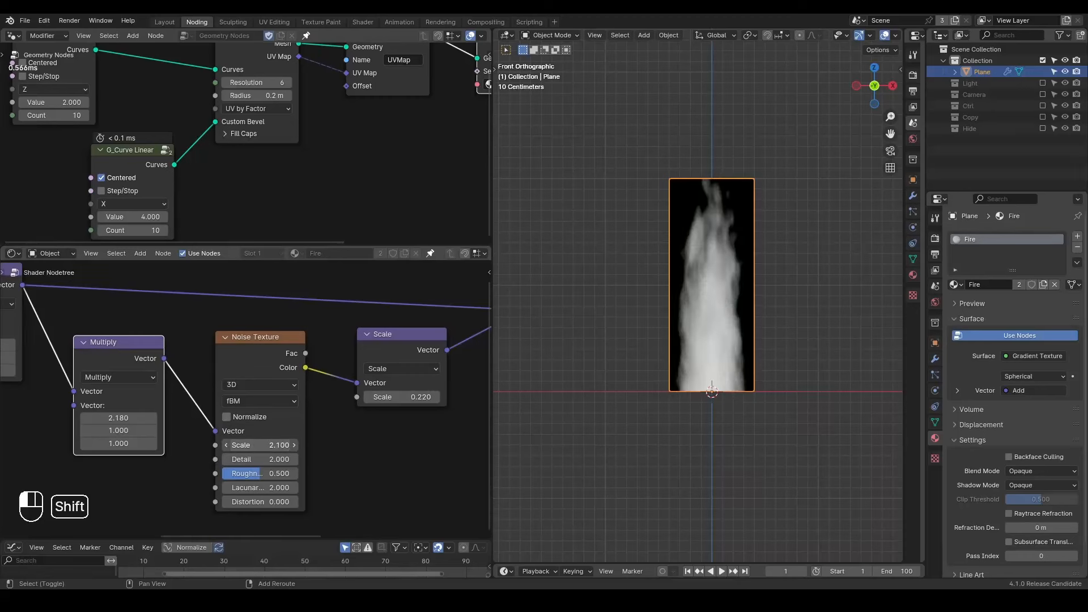
# Set the noise branch's Multiply X factor to 1.42 and the Scale node after the noise to 0.51
pyautogui.moveTo(206, 403); pyautogui.dragTo(281, 400, button='middle')
pyautogui.moveTo(193, 414)
pyautogui.keyDown('shift'); pyautogui.mouseDown()
pyautogui.moveTo(170, 414)
pyautogui.moveTo(207, 414)
pyautogui.mouseUp(); pyautogui.keyUp('shift')
pyautogui.keyDown('shift'); pyautogui.moveTo(466, 393); pyautogui.dragTo(482, 393); pyautogui.keyUp('shift')
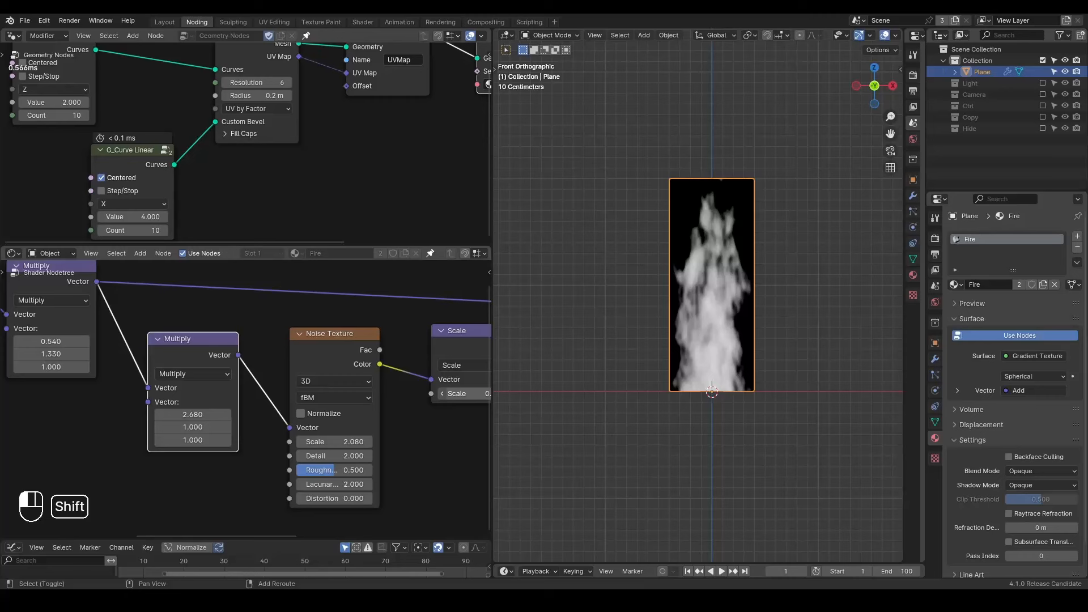
pyautogui.keyDown('shift'); pyautogui.moveTo(193, 414); pyautogui.dragTo(176, 414); pyautogui.keyUp('shift')
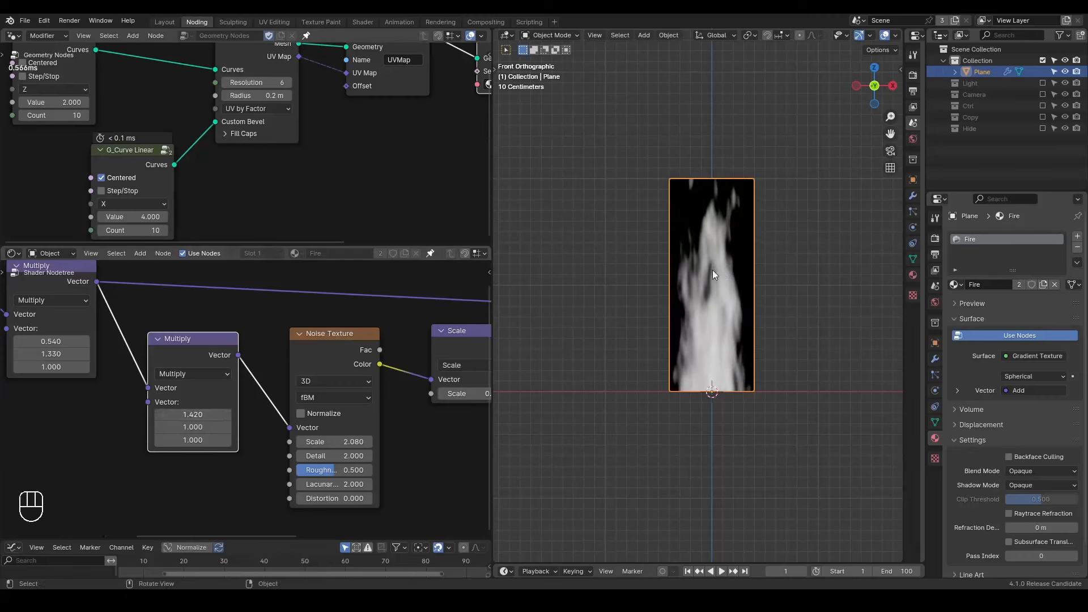
# Insert a vector Add node between the second Multiply node and the Noise Texture
pyautogui.moveTo(274, 326); pyautogui.dragTo(239, 363, button='middle')
pyautogui.scroll(-1, 230, 391)
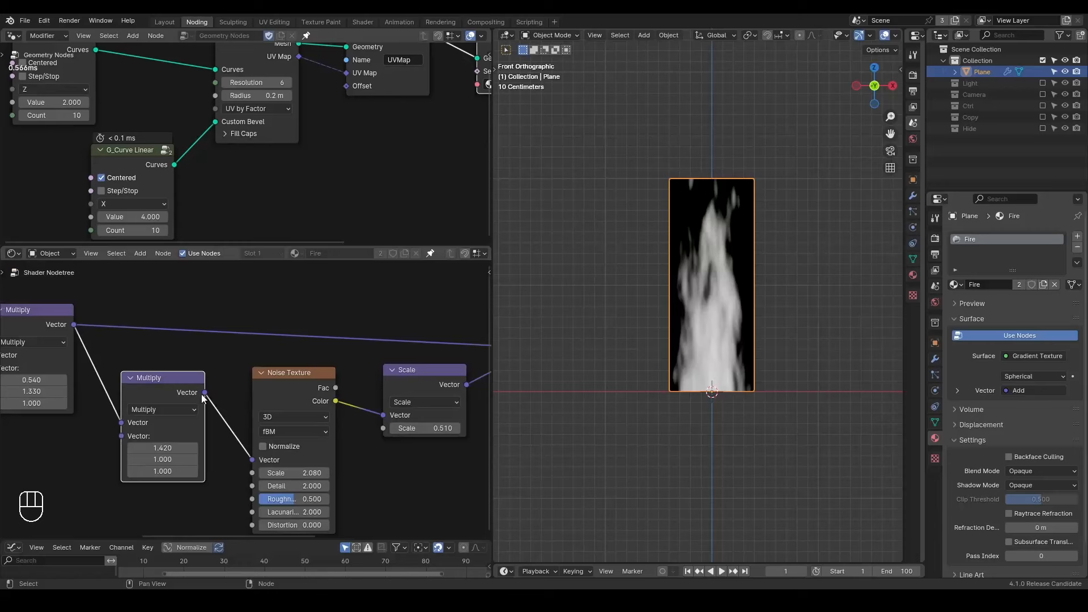
pyautogui.moveTo(261, 363); pyautogui.dragTo(262, 362)
pyautogui.write('add')
pyautogui.click(291, 358)
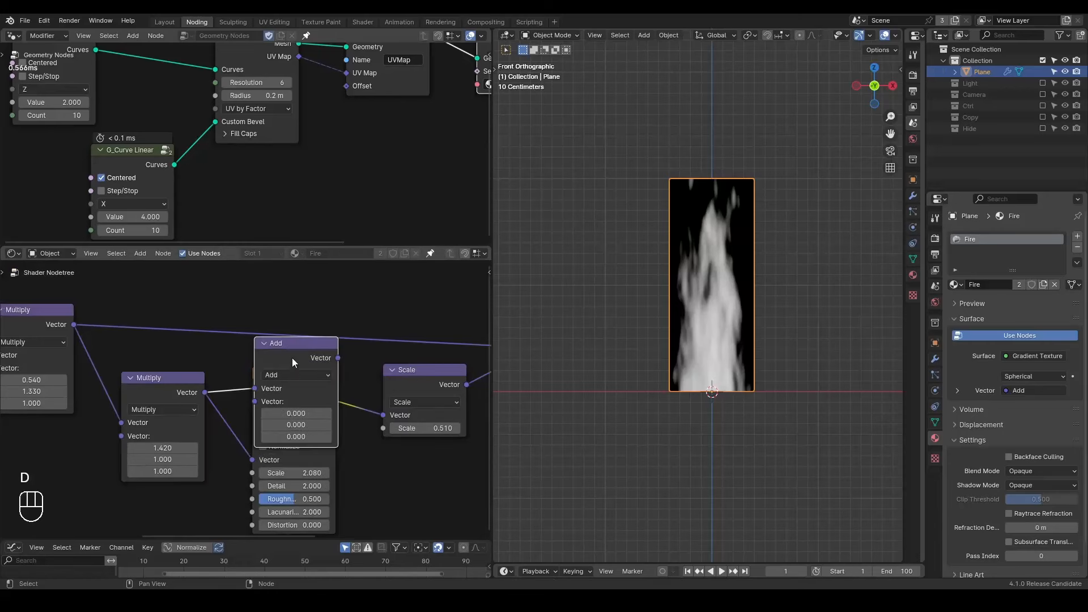
pyautogui.click(241, 394)
# Try an X offset of -6.5 on the noise branch's Add node and reset it to 0
pyautogui.moveTo(222, 395); pyautogui.dragTo(328, 348, button='middle')
pyautogui.keyDown('shift'); pyautogui.moveTo(268, 409); pyautogui.dragTo(187, 408); pyautogui.keyUp('shift')
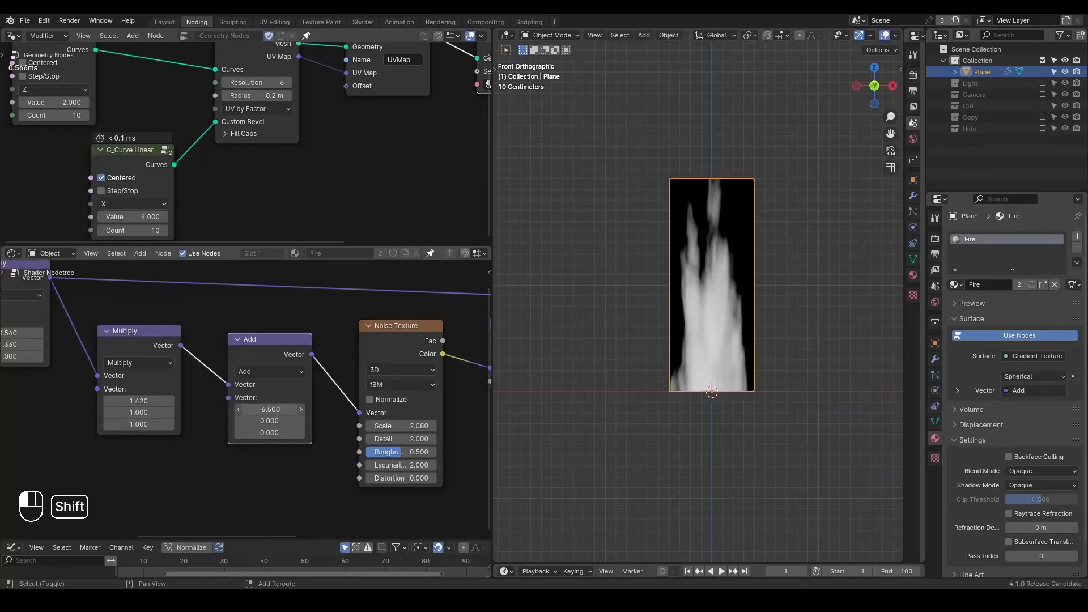
pyautogui.click(272, 408)
pyautogui.write('0')
pyautogui.press('Return')
# Add a Combine XYZ node and connect it to the second Vector input of the noise branch's Add node
pyautogui.moveTo(185, 422); pyautogui.dragTo(273, 378, button='middle')
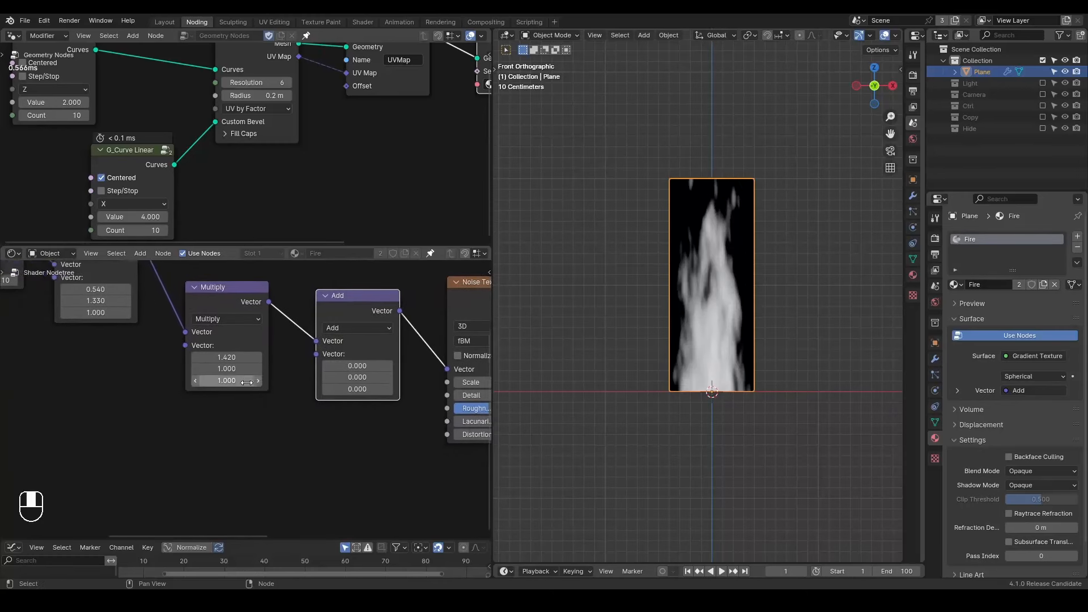
pyautogui.hotkey('ctrl', 'a')
pyautogui.write('combine')
pyautogui.press('Return')
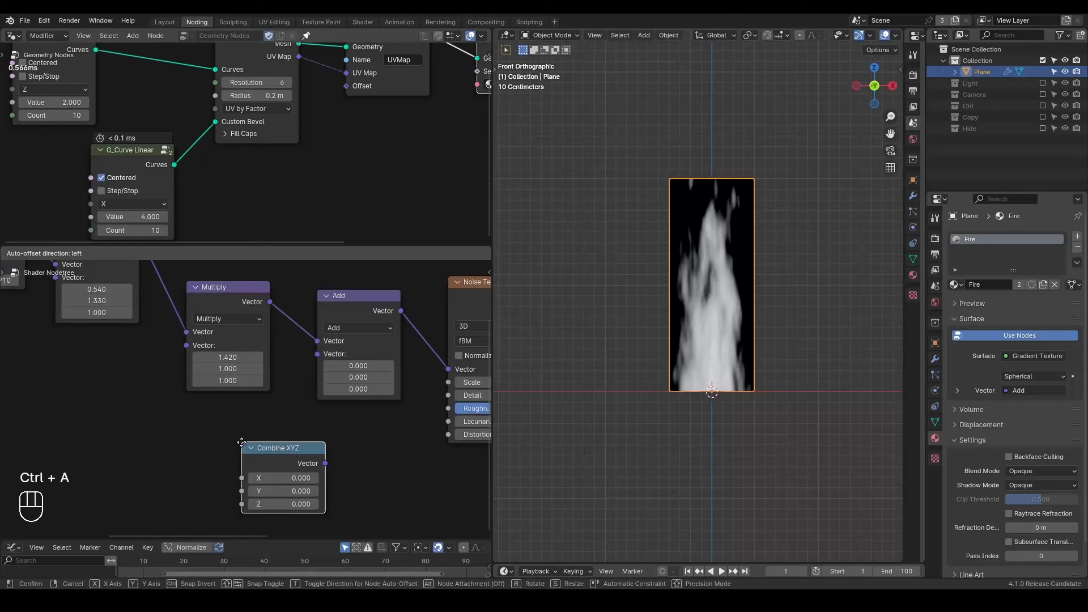
pyautogui.click(173, 423)
pyautogui.moveTo(256, 445); pyautogui.dragTo(318, 353)
# Add an Attribute node named frame_current beside Combine XYZ and widen it
pyautogui.moveTo(138, 432); pyautogui.dragTo(274, 392, button='middle')
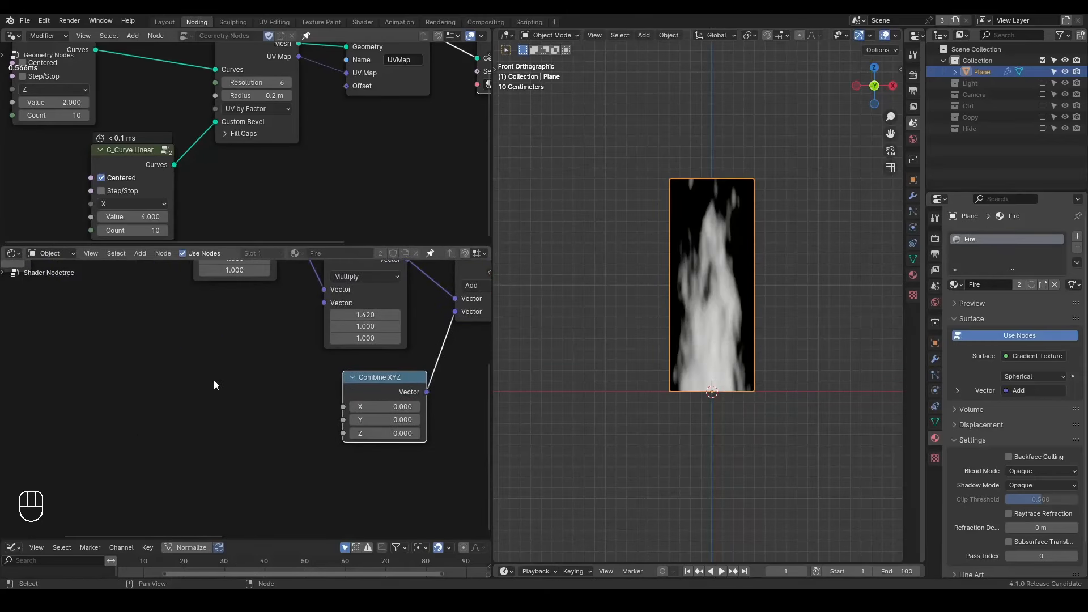
pyautogui.hotkey('ctrl', 'a')
pyautogui.write('at')
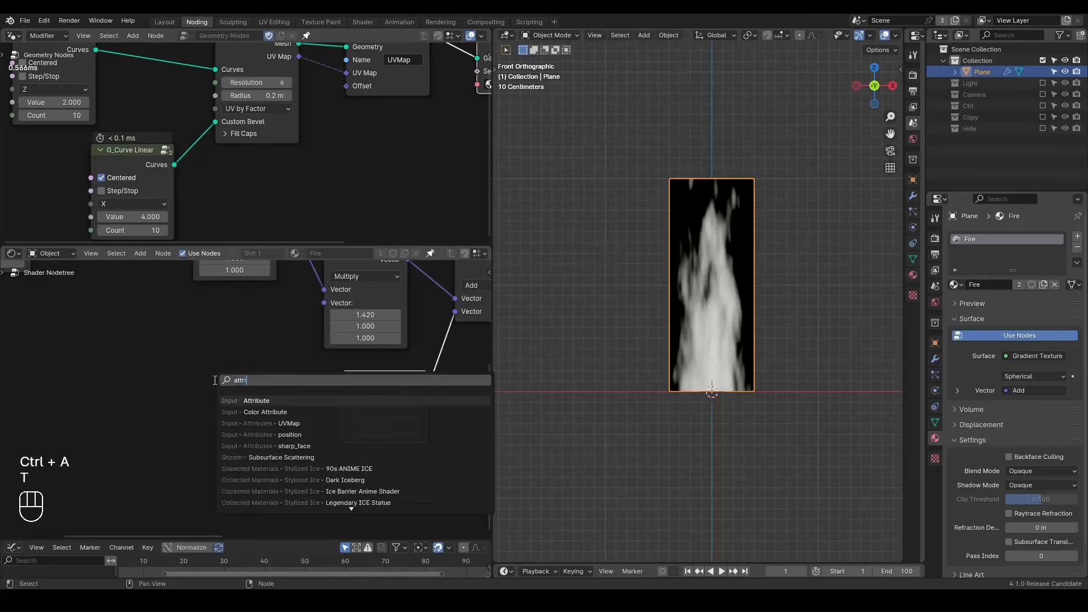
pyautogui.press('Return')
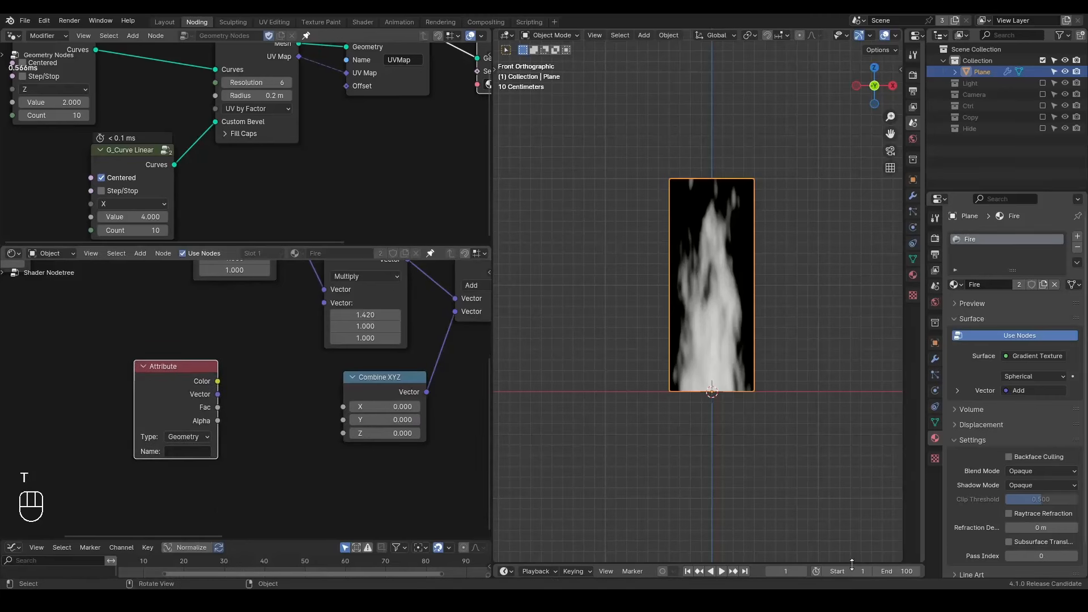
pyautogui.rightClick(801, 569)
pyautogui.click(179, 454)
pyautogui.write('frame_current')
pyautogui.press('Return')
pyautogui.moveTo(133, 408); pyautogui.dragTo(95, 413)
# Divide the Attribute node's Fac by -25 with a math Divide node and connect the result to Combine XYZ's X
pyautogui.moveTo(189, 391); pyautogui.dragTo(222, 428)
pyautogui.rightClick(191, 413)
pyautogui.write('div')
pyautogui.press('Return')
pyautogui.click(195, 382)
pyautogui.click(236, 447)
pyautogui.write('-25')
pyautogui.press('Return')
pyautogui.moveTo(277, 391); pyautogui.dragTo(342, 408)
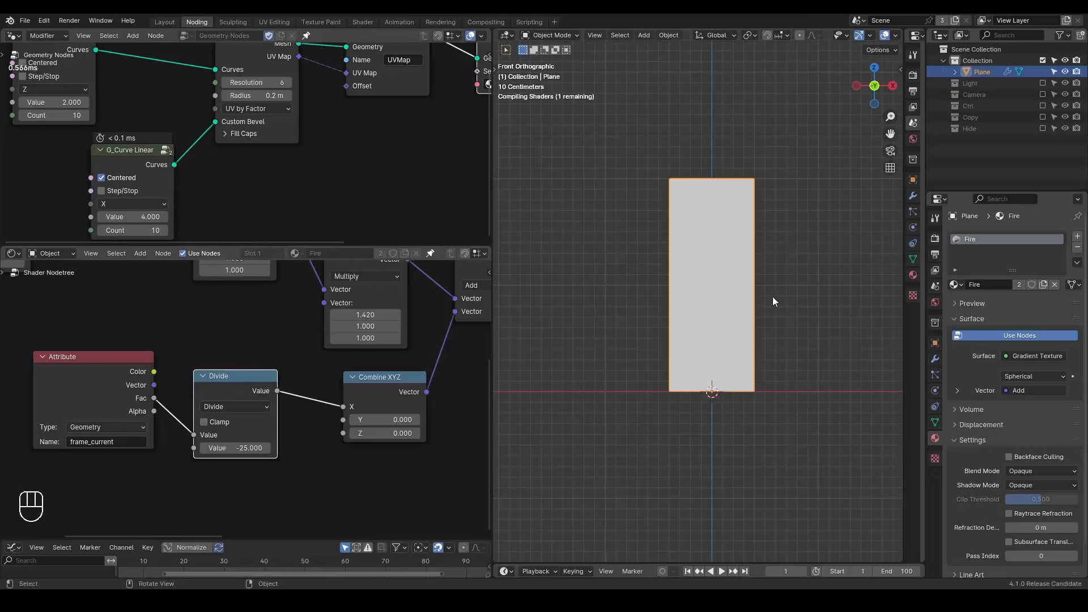
# Test the animation playback and set the Attribute node's type to View Layer
pyautogui.press('space')
pyautogui.press('space')
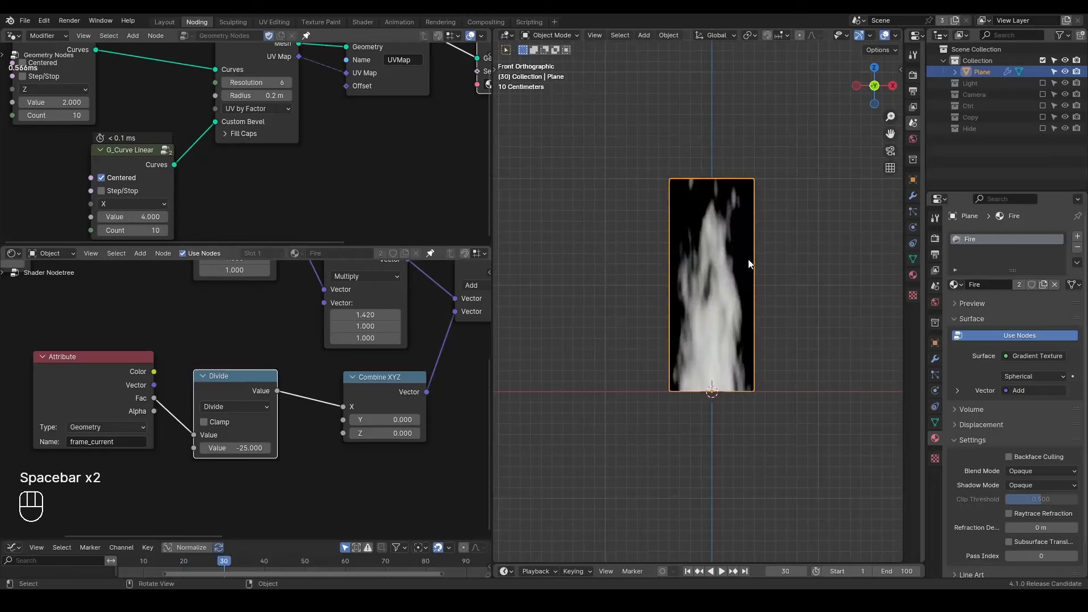
pyautogui.hotkey('shift', 'space')
pyautogui.click(117, 430)
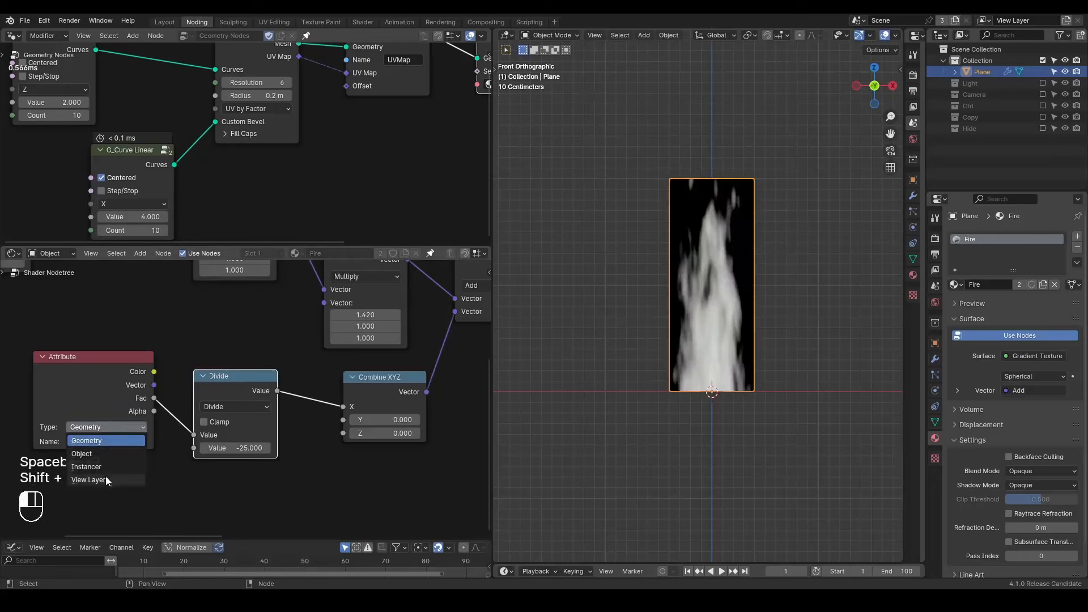
pyautogui.click(110, 481)
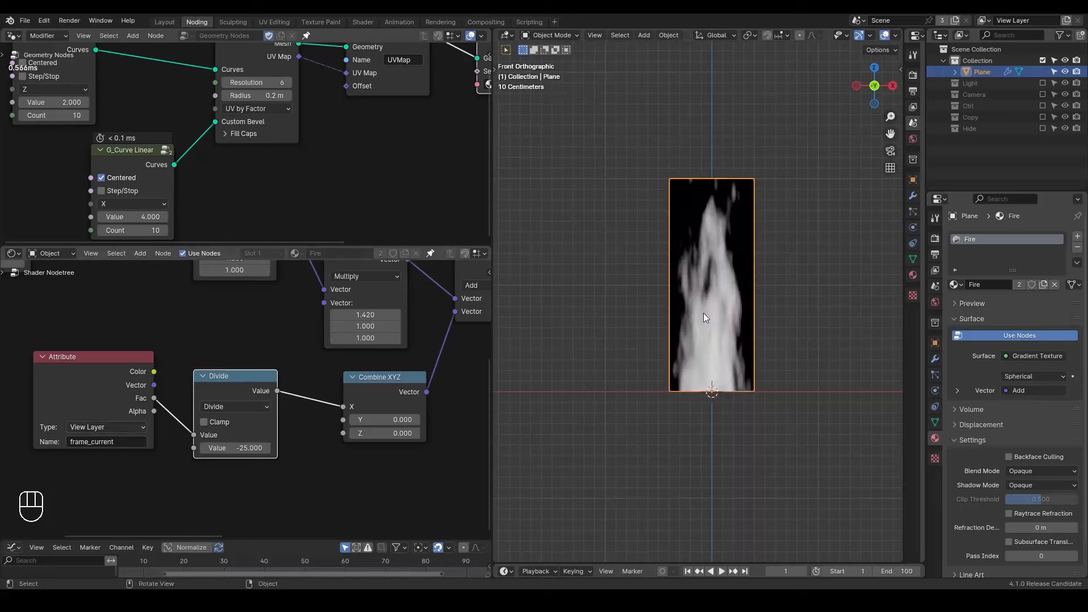
# Play the flame animation, rewind it, and review the shader node chain up to the Material Output
pyautogui.press('space')
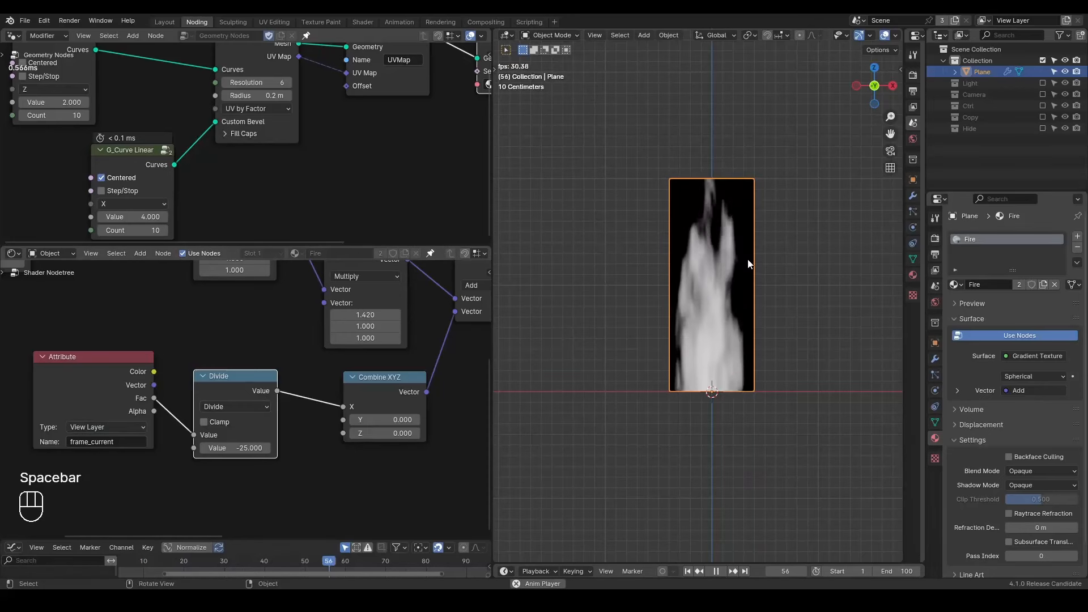
pyautogui.press('space')
pyautogui.hotkey('shift', 'space')
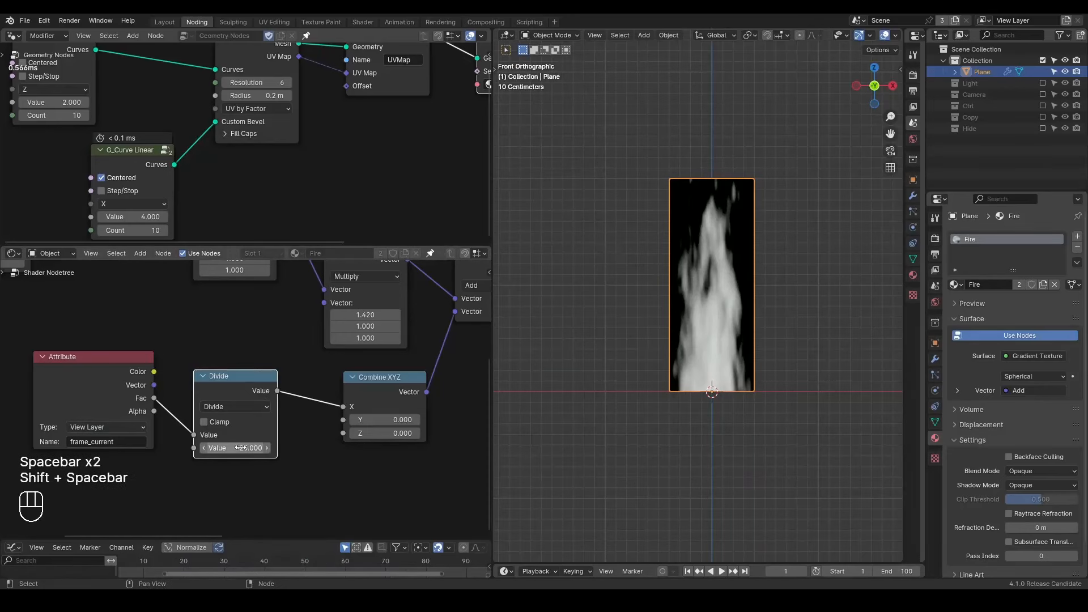
pyautogui.moveTo(384, 320); pyautogui.dragTo(250, 381, button='middle')
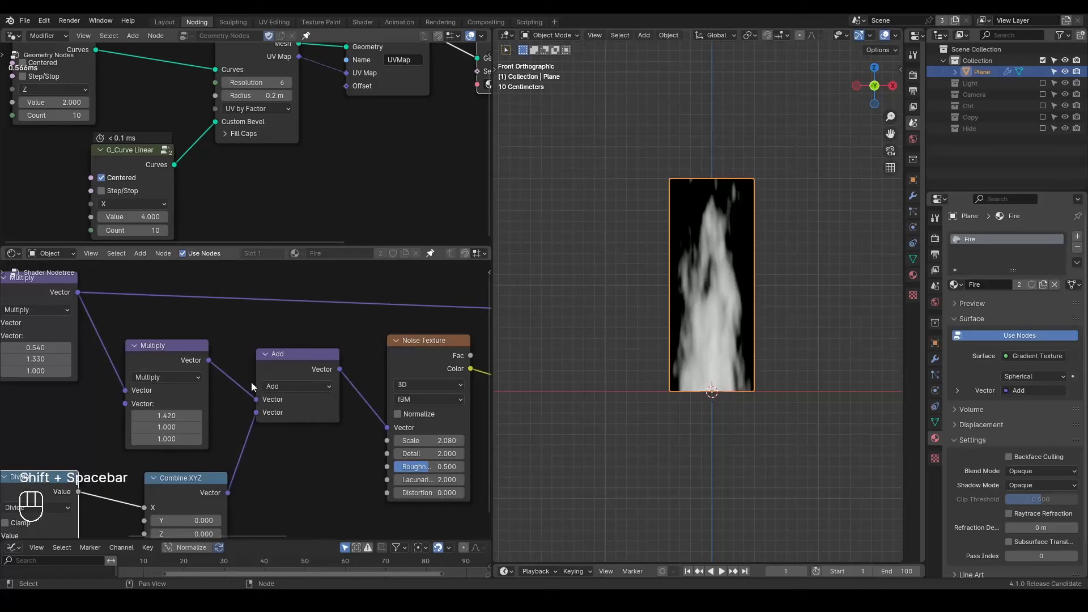
pyautogui.moveTo(400, 344); pyautogui.dragTo(217, 367, button='middle')
pyautogui.scroll(-8, 217, 367)
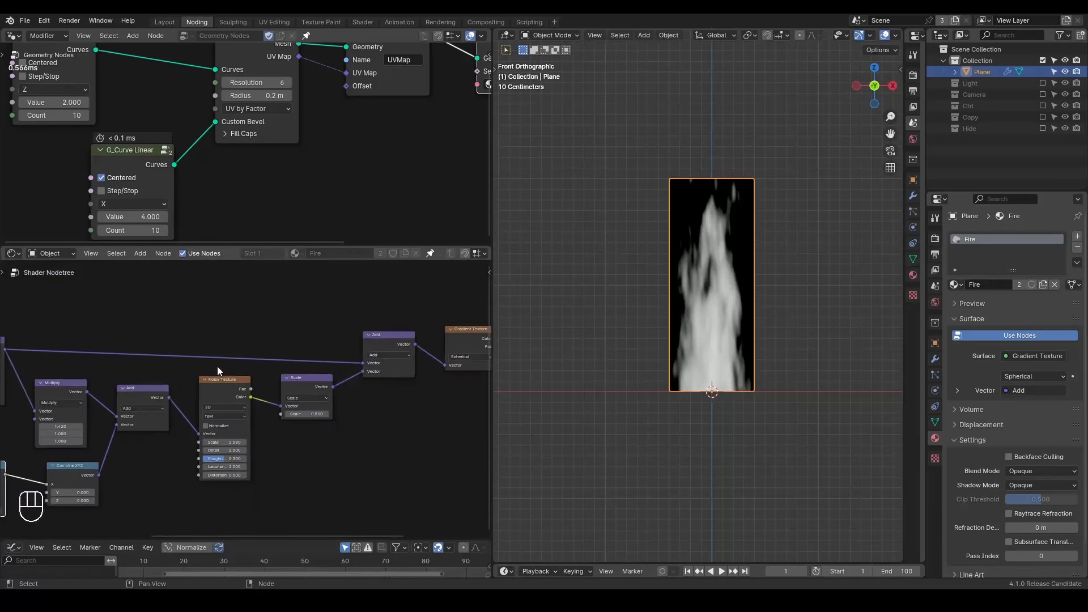
pyautogui.moveTo(287, 349); pyautogui.dragTo(221, 351, button='middle')
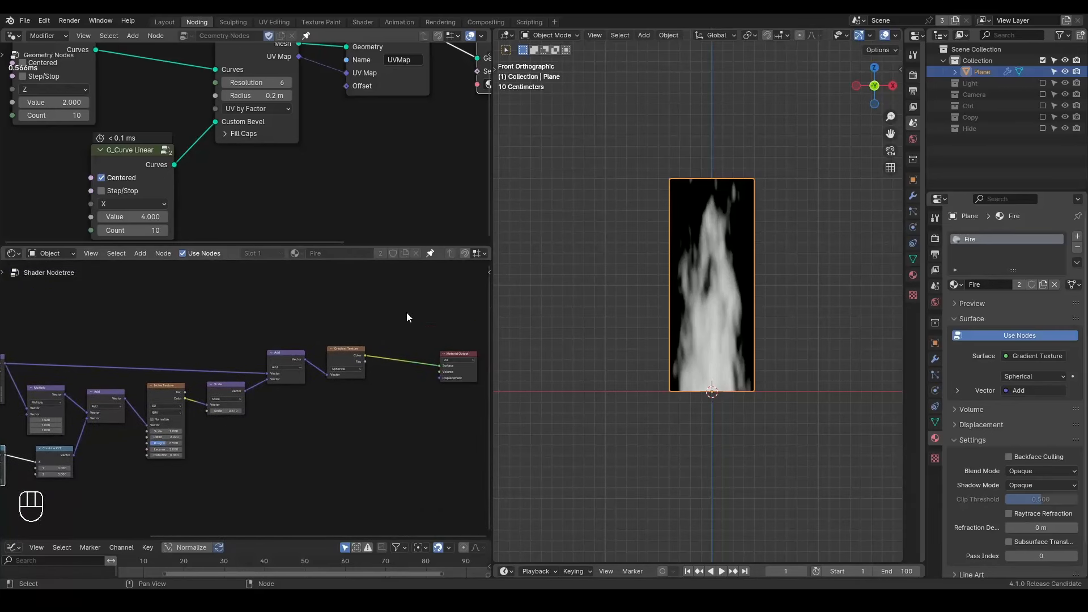
pyautogui.hotkey('ctrl', 'alt', 'shift', 'q')
# Try another X offset in the Subtract node before resetting it to 0, and try 0.620 as the Multiply node's X before undoing it
pyautogui.moveTo(88, 367); pyautogui.dragTo(400, 441, button='middle')
pyautogui.moveTo(252, 417); pyautogui.dragTo(222, 417)
pyautogui.click(222, 416)
pyautogui.write('0')
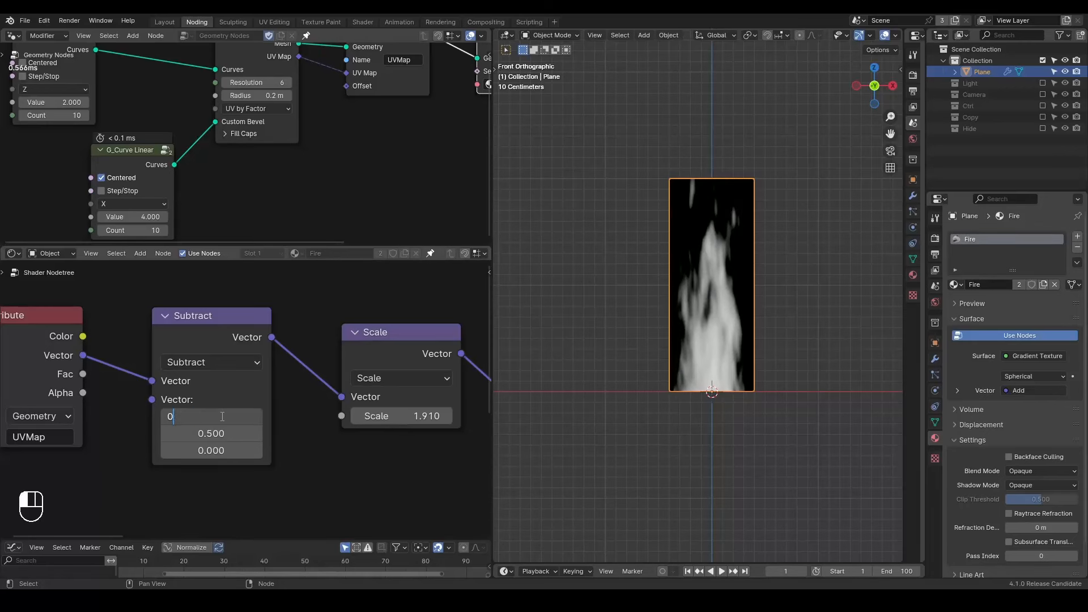
pyautogui.press('Return')
pyautogui.moveTo(371, 440); pyautogui.dragTo(58, 392, button='middle')
pyautogui.moveTo(247, 379)
pyautogui.keyDown('shift'); pyautogui.mouseDown()
pyautogui.moveTo(283, 380)
pyautogui.moveTo(238, 379)
pyautogui.moveTo(266, 379)
pyautogui.mouseUp(); pyautogui.keyUp('shift')
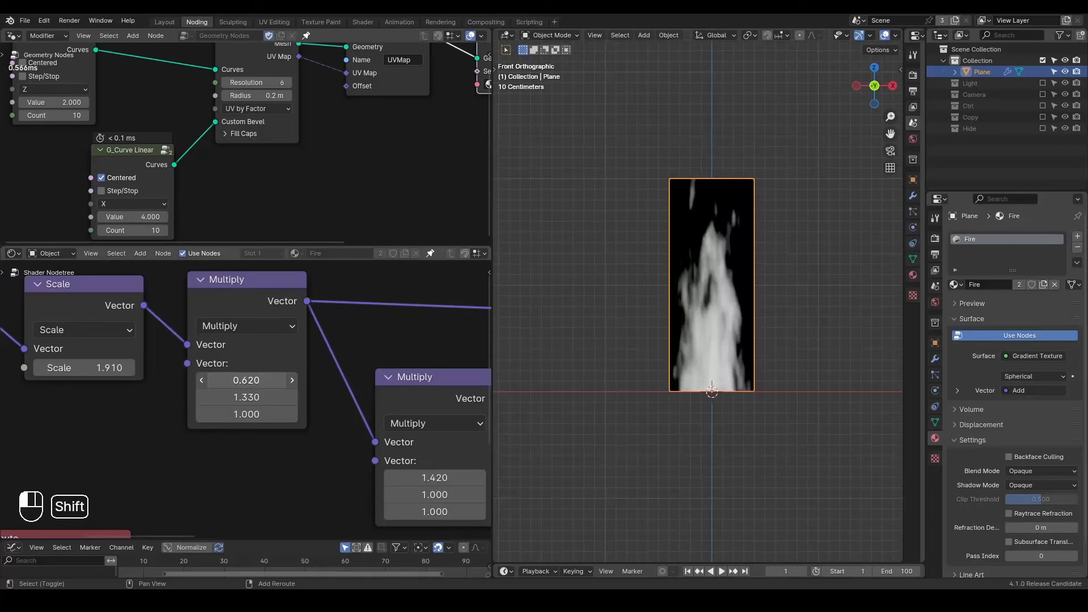
pyautogui.hotkey('ctrl', 'z')
pyautogui.scroll(-2, 243, 430)
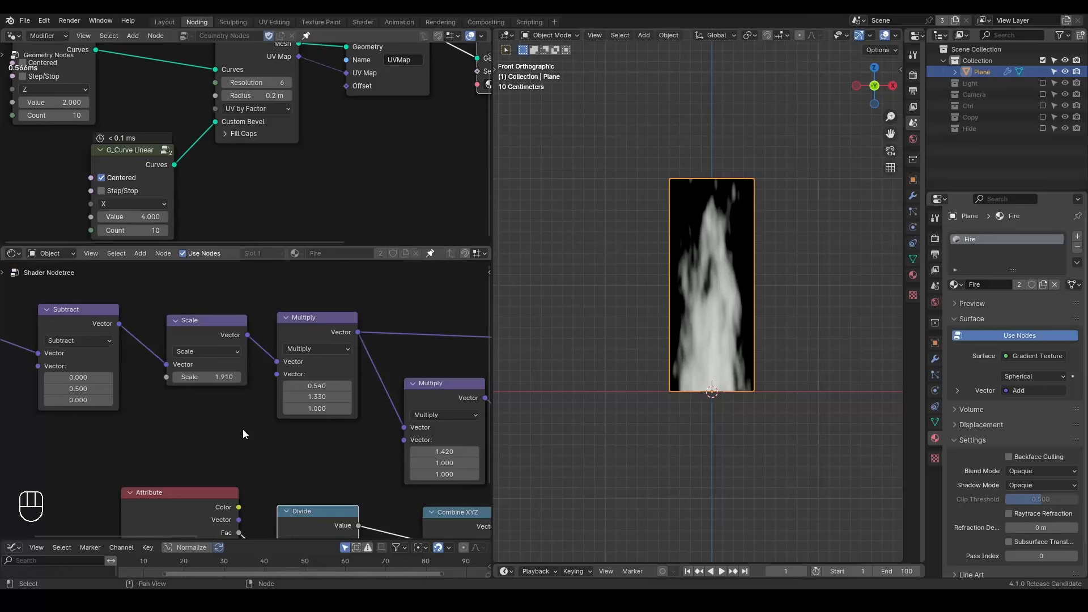
# Add a Transparent BSDF below the Gradient Texture node in the Fire material
pyautogui.moveTo(416, 352); pyautogui.dragTo(444, 380, button='middle')
pyautogui.moveTo(355, 348); pyautogui.dragTo(466, 335)
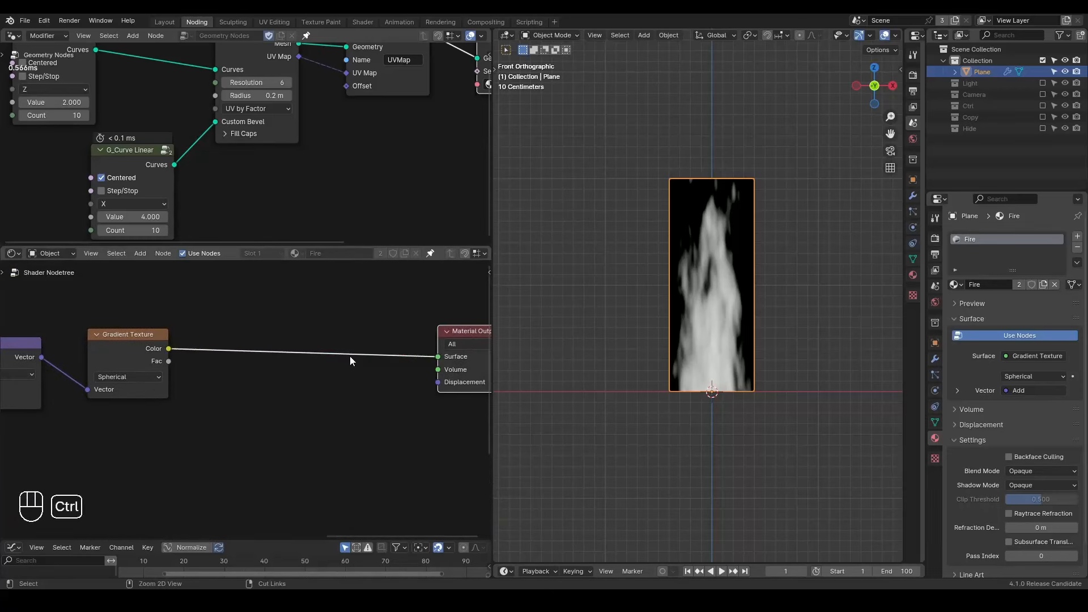
pyautogui.hotkey('ctrl', 'a')
pyautogui.write('transparent')
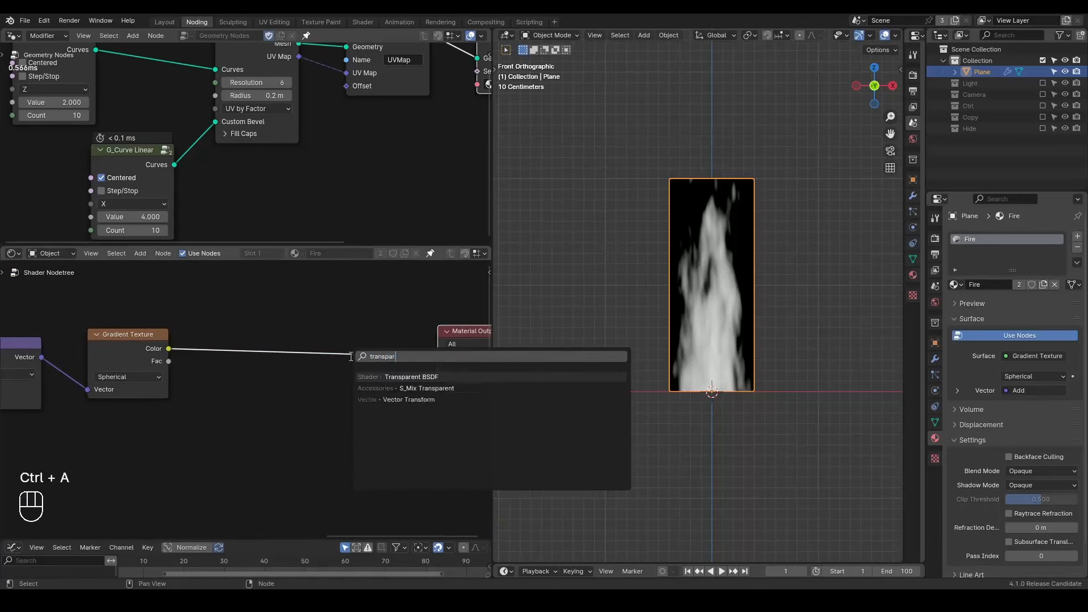
pyautogui.press('Return')
pyautogui.click(177, 384)
# Add a Mix Shader driven by the Gradient Texture's Color as Fac and insert it before the Material Output
pyautogui.moveTo(169, 358); pyautogui.dragTo(310, 376)
pyautogui.write('mix')
pyautogui.press('Return')
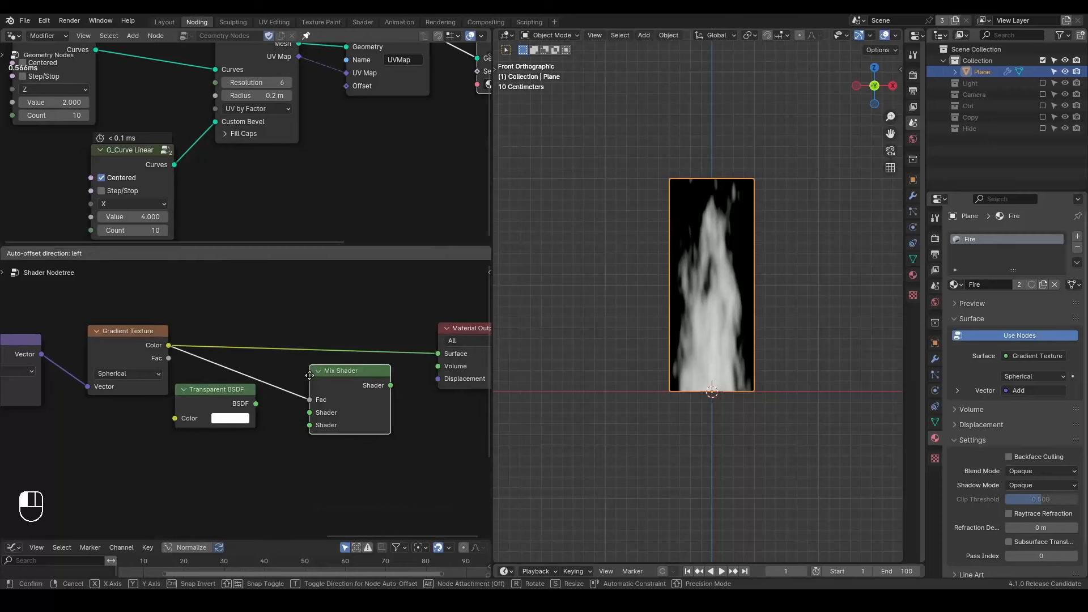
pyautogui.click(310, 375)
pyautogui.keyDown('alt'); pyautogui.moveTo(335, 383); pyautogui.dragTo(311, 351); pyautogui.keyUp('alt')
# Add an Emission shader as the Mix Shader's second input and feed the Gradient Texture's Color into its Color
pyautogui.moveTo(256, 403); pyautogui.dragTo(248, 451)
pyautogui.write('emis')
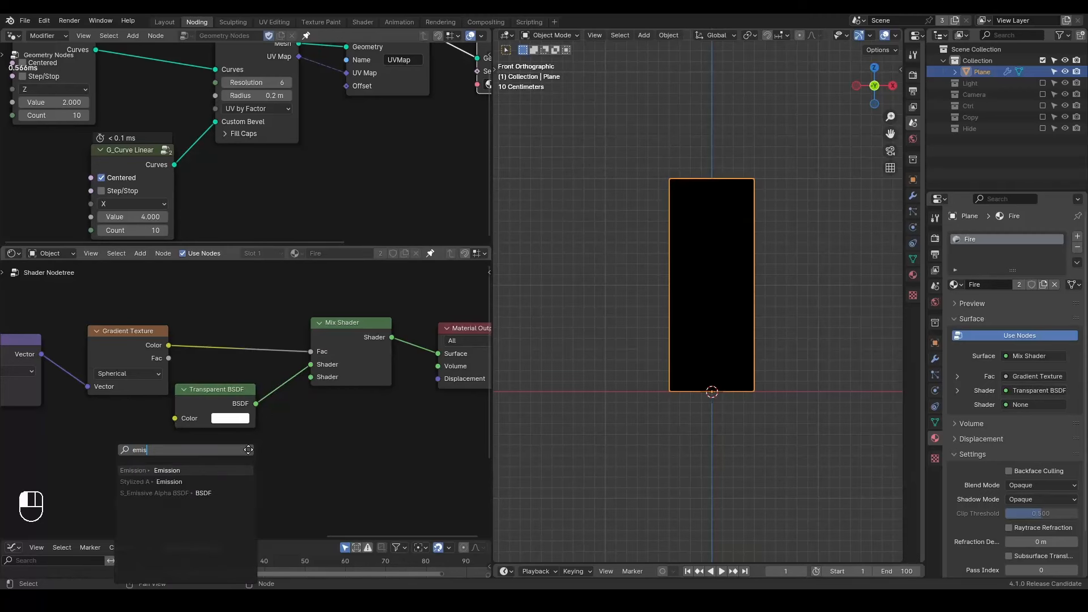
pyautogui.press('Return')
pyautogui.click(263, 449)
pyautogui.moveTo(168, 358); pyautogui.dragTo(182, 471)
# Move the shader nodes and Material Output farther from the Gradient Texture to make room between them
pyautogui.moveTo(415, 449); pyautogui.dragTo(260, 484, button='middle')
pyautogui.moveTo(377, 278); pyautogui.dragTo(48, 487)
pyautogui.press('g')
pyautogui.click(361, 447)
# Set the Fire material's Blend Mode to Alpha Blend
pyautogui.press('n')
pyautogui.scroll(-5, 430, 363)
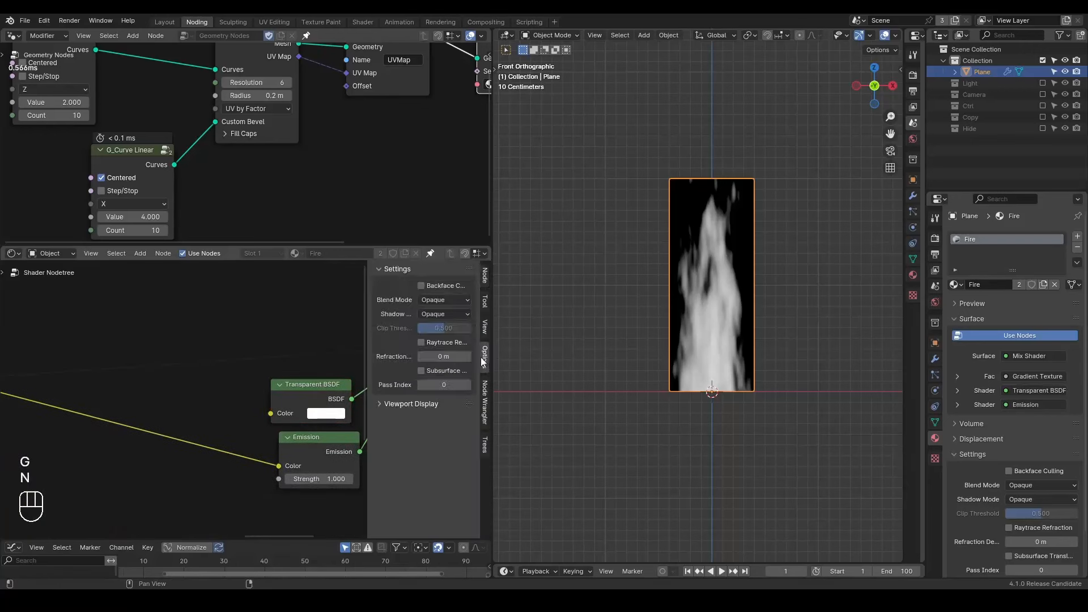
pyautogui.click(434, 299)
pyautogui.click(454, 351)
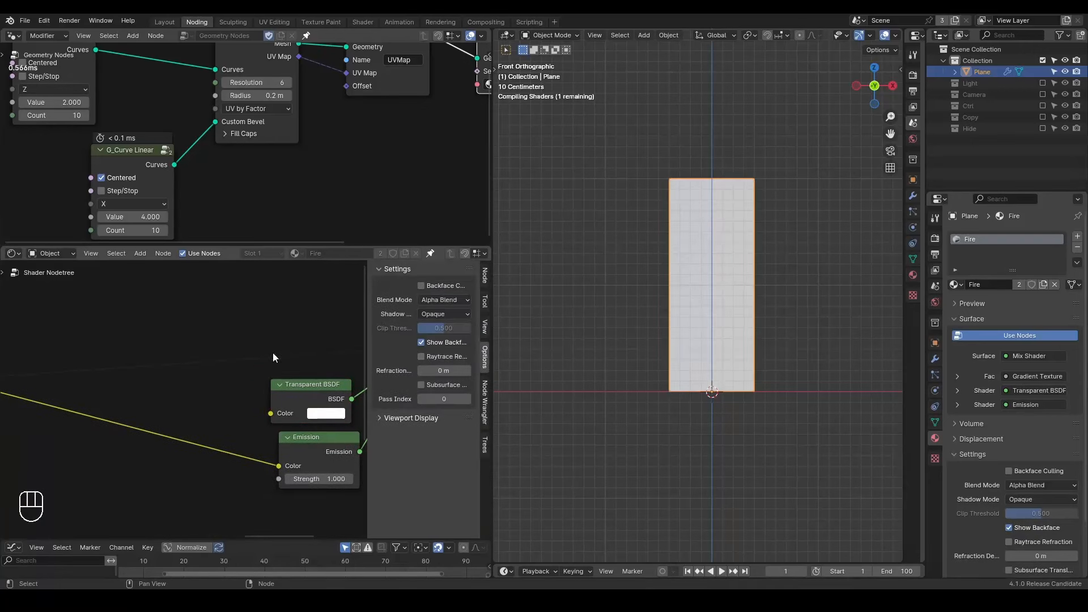
pyautogui.press('n')
# Insert a Color Ramp with its white stop at 0.250 before the Mix Shader's Fac, and duplicate it for the Emission Color
pyautogui.moveTo(428, 393); pyautogui.dragTo(419, 391, button='middle')
pyautogui.moveTo(382, 434); pyautogui.dragTo(305, 444)
pyautogui.moveTo(327, 415); pyautogui.dragTo(420, 419, button='middle')
pyautogui.hotkey('shift', 'a')
pyautogui.write('color ramp')
pyautogui.press('Return')
pyautogui.click(208, 363)
pyautogui.hotkey('shift', 'd')
pyautogui.click(137, 441)
# Colour the Emission ramp's stops dark red, red-orange, orange at 0.625, yellow and white, and set the Emission strength to 5
pyautogui.moveTo(211, 463); pyautogui.dragTo(227, 462)
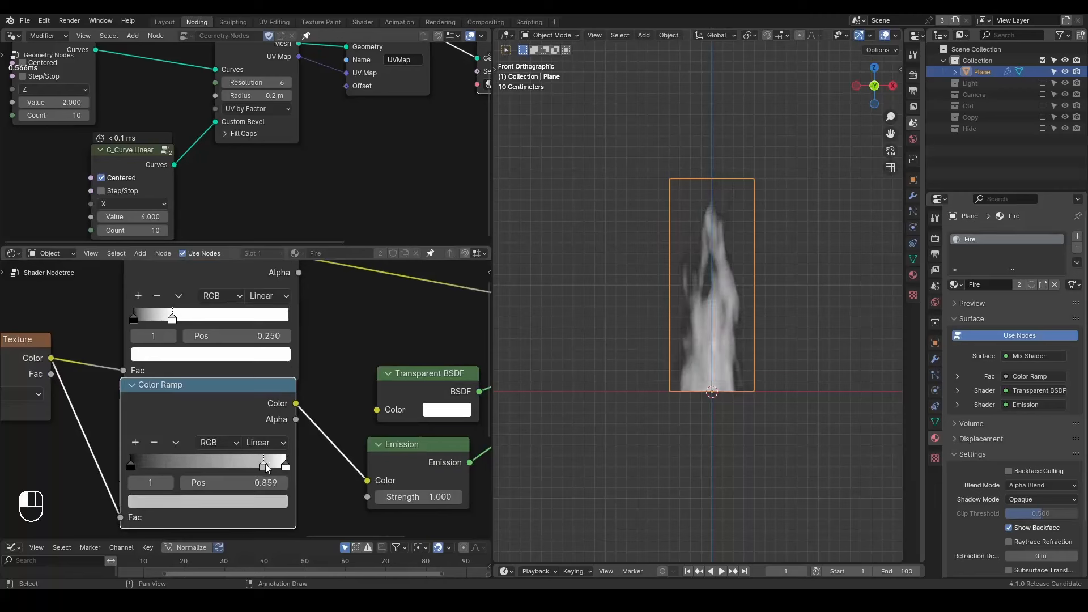
pyautogui.click(237, 504)
pyautogui.moveTo(275, 304); pyautogui.dragTo(275, 268)
pyautogui.moveTo(199, 336)
pyautogui.mouseDown()
pyautogui.moveTo(176, 375)
pyautogui.moveTo(177, 352)
pyautogui.mouseUp()
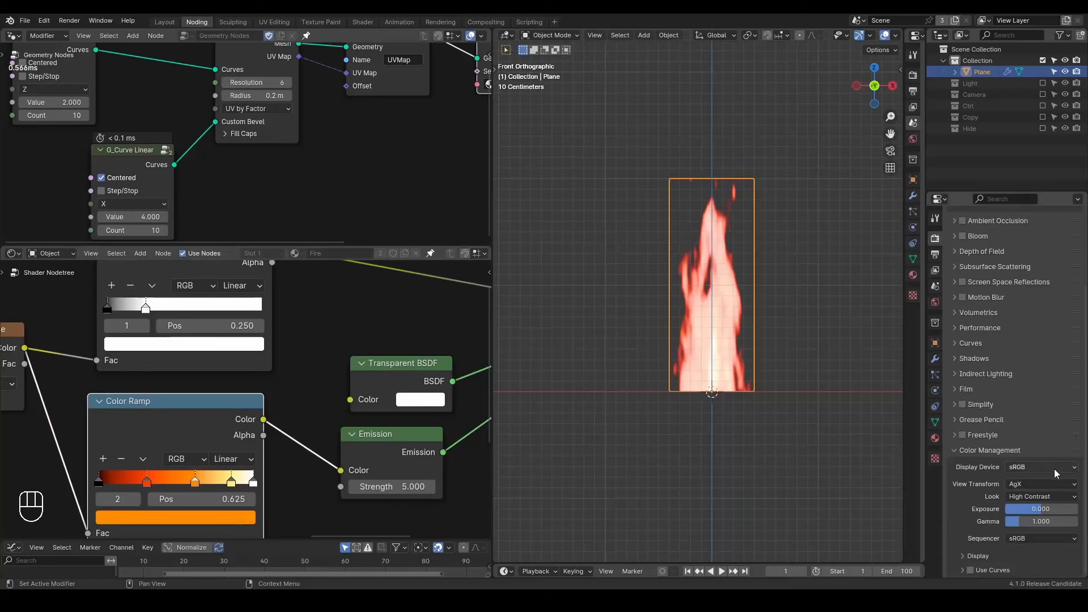
# Change the scene's View Transform to Filmic and try an Emission strength of 15
pyautogui.click(1038, 484)
pyautogui.click(1036, 521)
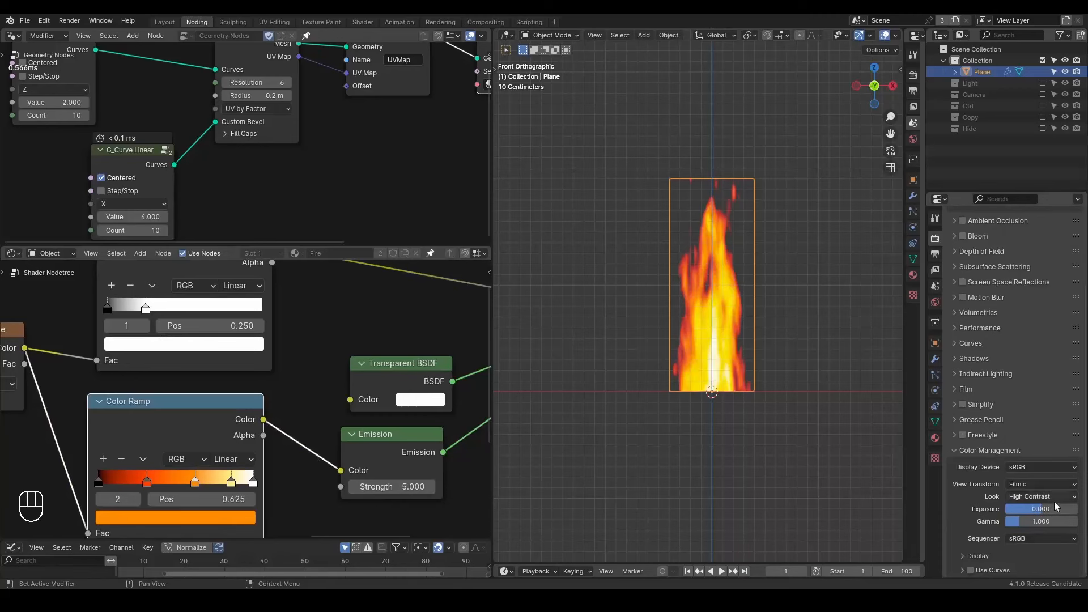
pyautogui.click(359, 489)
pyautogui.write('15')
pyautogui.press('Return')
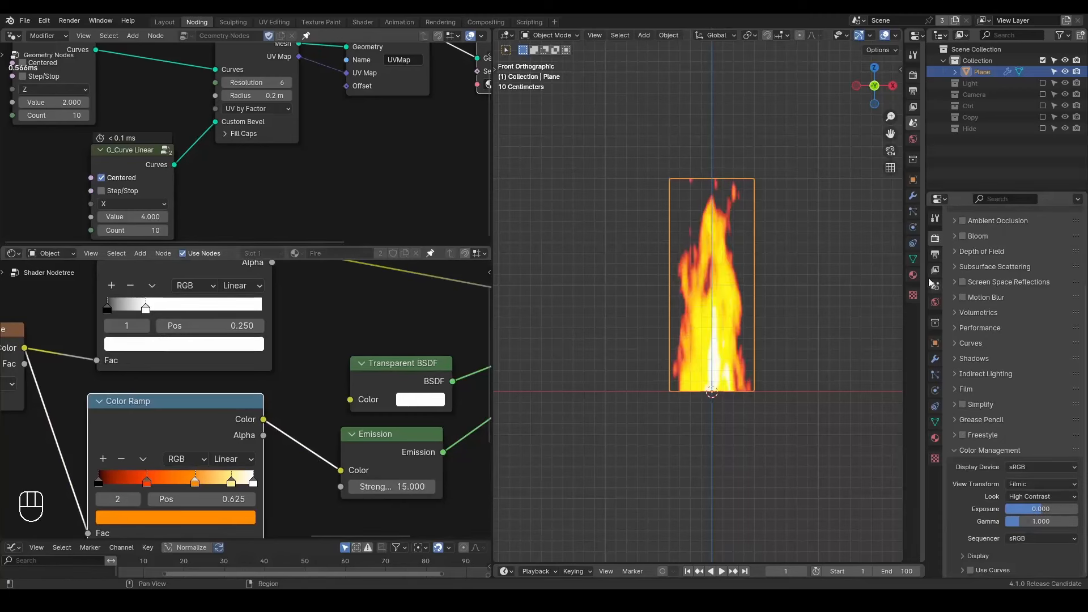
# Enable Ambient Occlusion, Bloom and Screen Space Reflections, and set the Emission strength to 5
pyautogui.click(958, 223)
pyautogui.click(962, 225)
pyautogui.click(962, 220)
pyautogui.click(962, 235)
pyautogui.click(962, 282)
pyautogui.click(391, 486)
pyautogui.write('5')
pyautogui.press('Return')
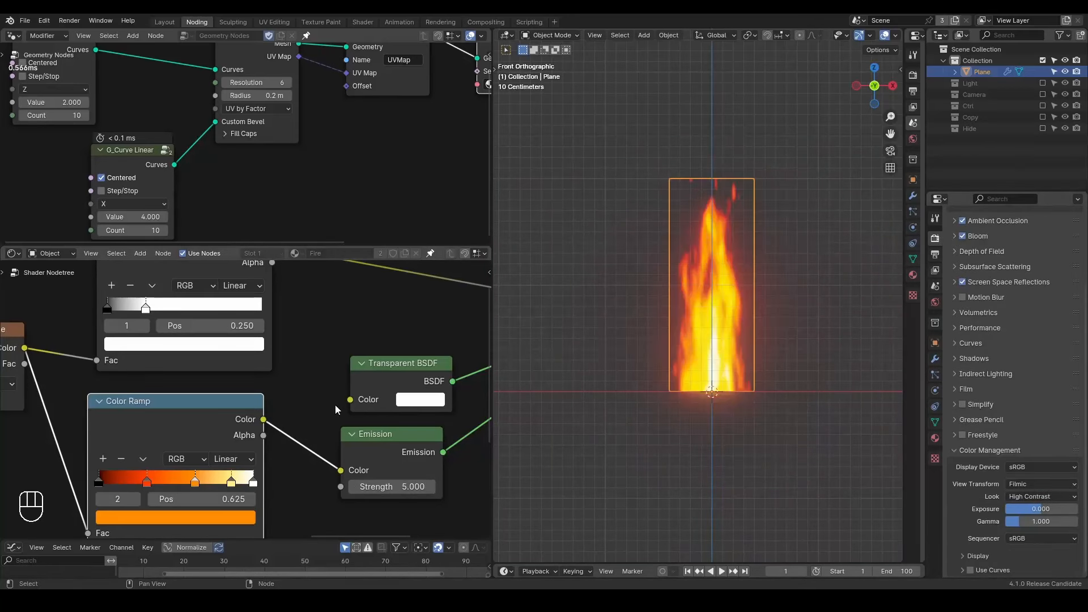
# Check the glowing flame without overlays, and set the World Background's strength to 0 in the Shader workspace
pyautogui.hotkey('alt', 'q')
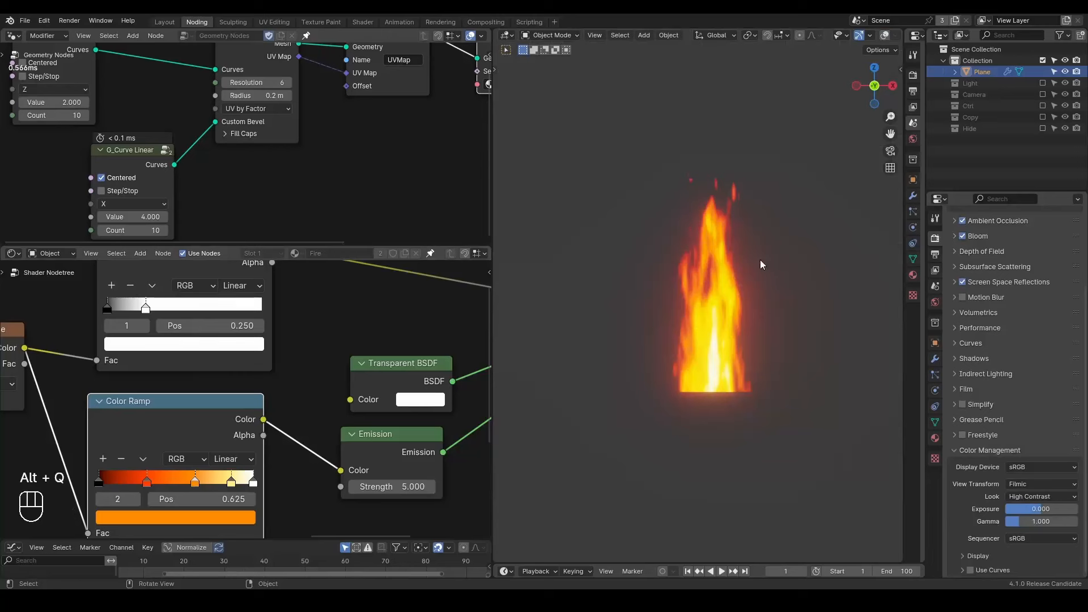
pyautogui.hotkey('alt', 'q')
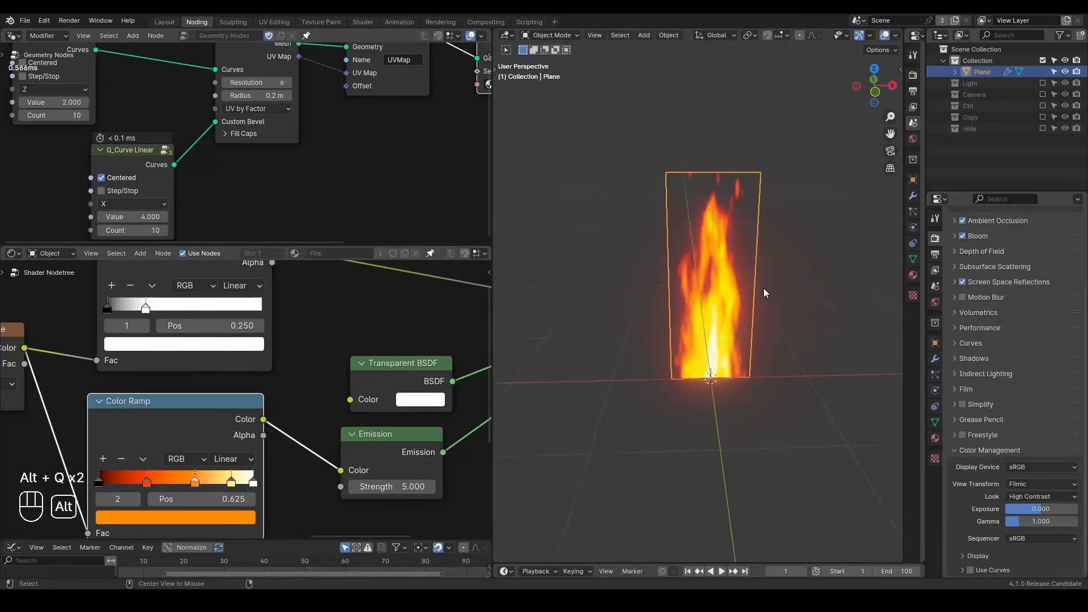
pyautogui.click(363, 22)
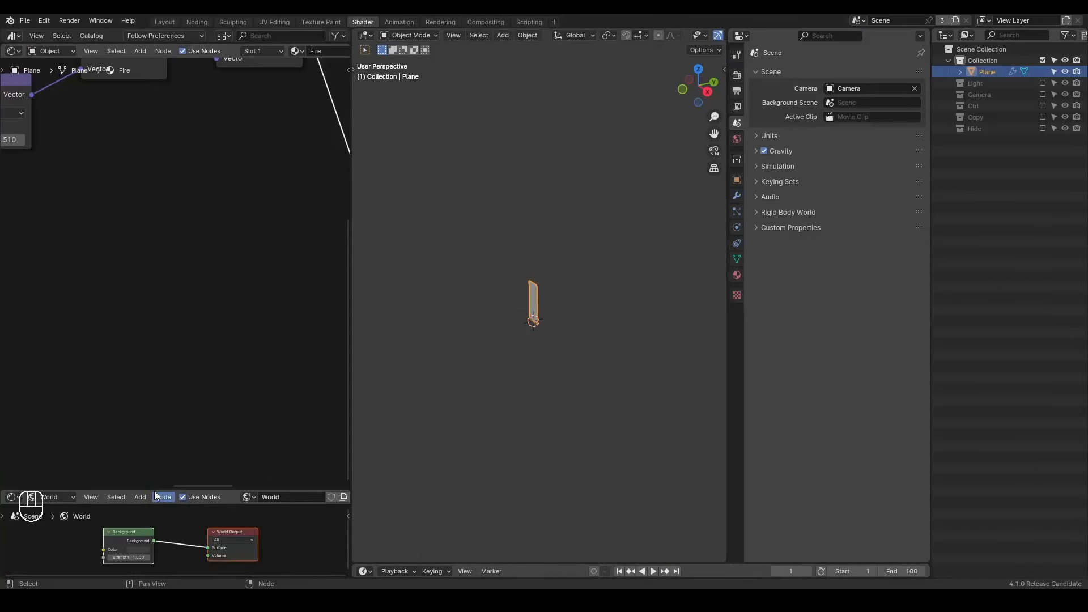
pyautogui.moveTo(154, 489); pyautogui.dragTo(154, 389)
pyautogui.moveTo(134, 508); pyautogui.dragTo(111, 507)
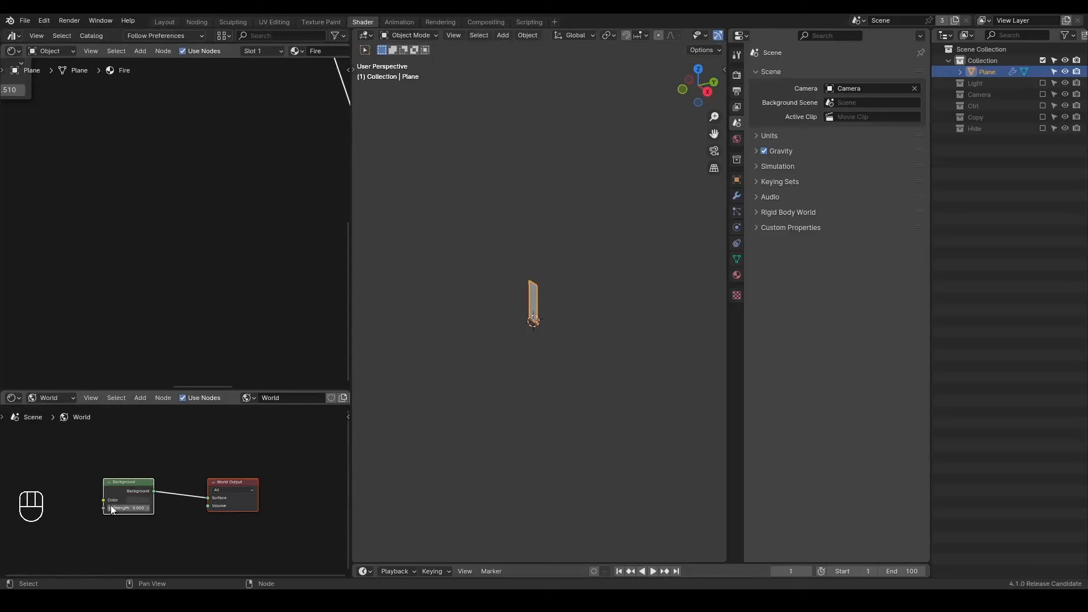
pyautogui.scroll(3, 124, 492)
pyautogui.moveTo(124, 491); pyautogui.dragTo(167, 492, button='middle')
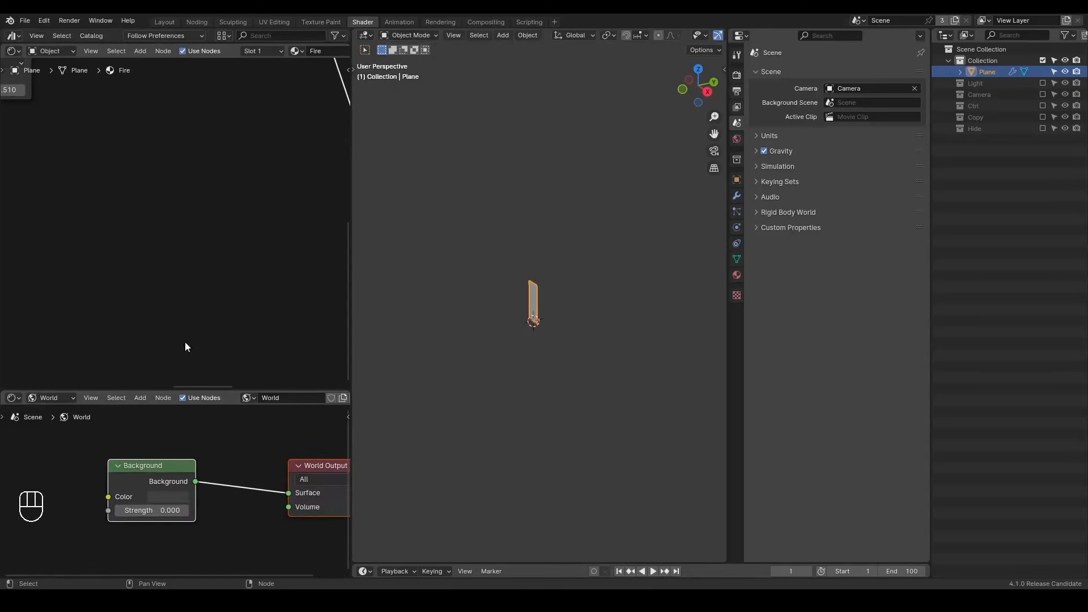
# Return to the Noding workspace and inspect the flame against the dark background from the front, with and without overlays
pyautogui.click(193, 21)
pyautogui.press('z')
pyautogui.click(689, 84)
pyautogui.click(875, 92)
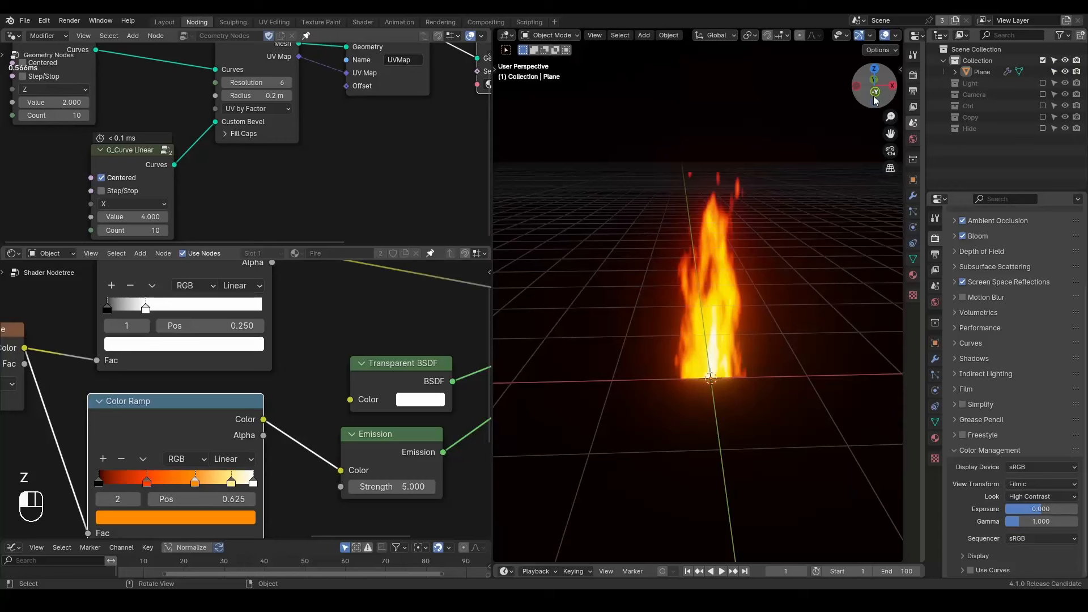
pyautogui.hotkey('alt', 'q')
pyautogui.scroll(-2, 752, 183)
pyautogui.scroll(1, 751, 181)
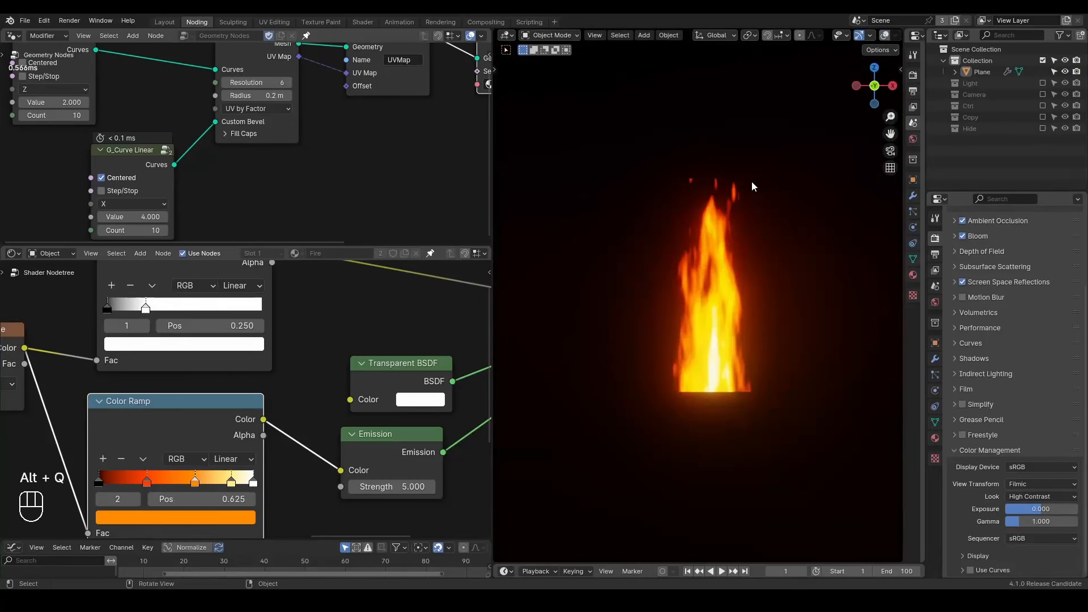
pyautogui.hotkey('alt', 'q')
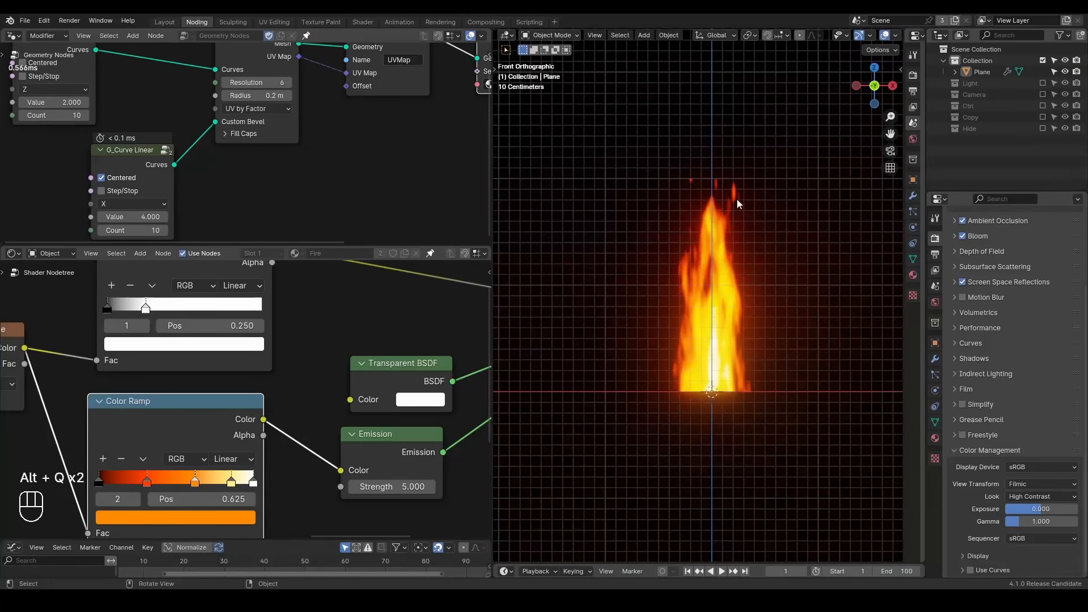
# Select the flame strip and play the coloured fire animation, ending back at the first frame
pyautogui.click(719, 235)
pyautogui.press('space')
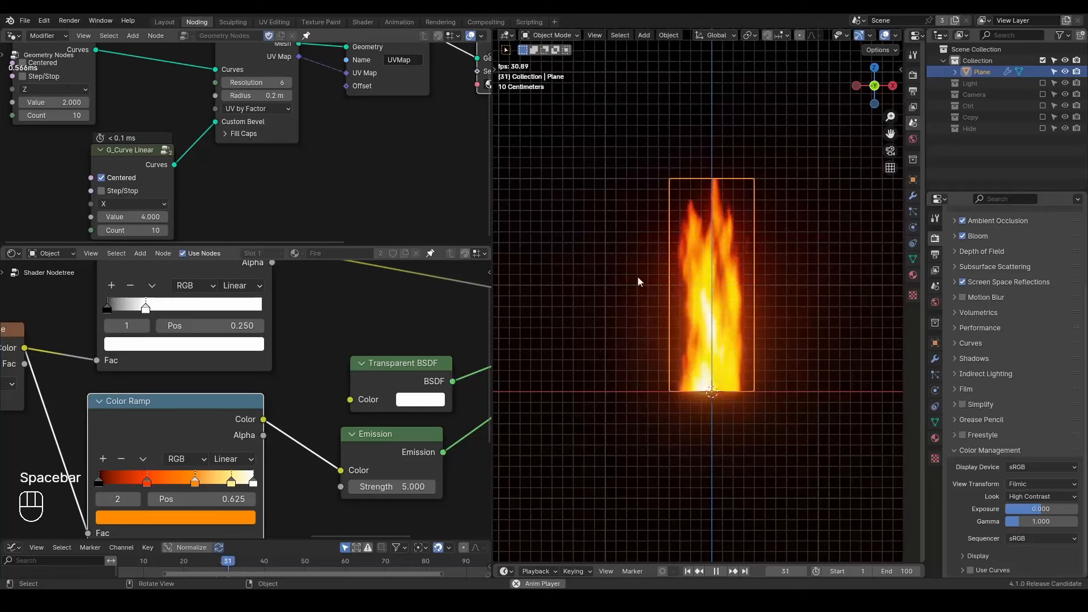
pyautogui.press('space')
pyautogui.hotkey('shift', 'space')
pyautogui.moveTo(47, 413); pyautogui.dragTo(453, 315, button='middle')
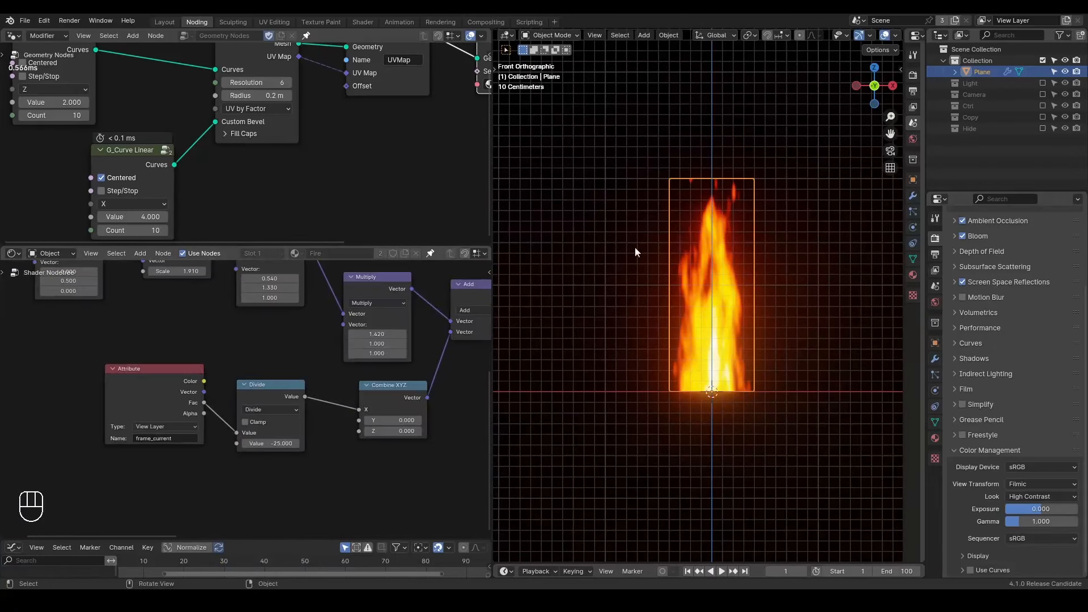
pyautogui.moveTo(313, 247); pyautogui.dragTo(313, 346)
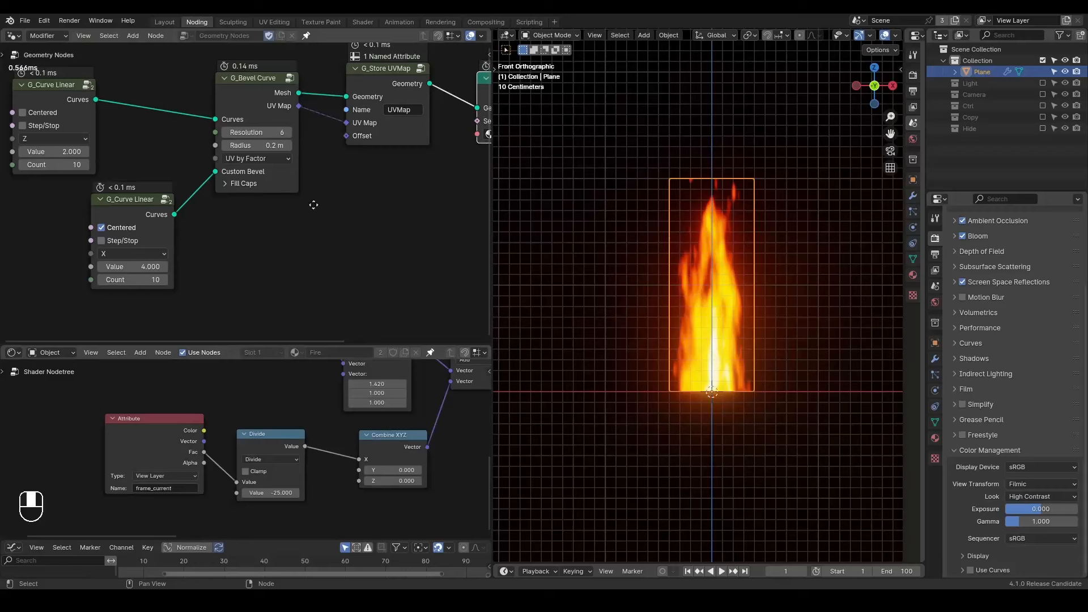
pyautogui.moveTo(314, 204); pyautogui.dragTo(227, 236, button='middle')
pyautogui.moveTo(261, 345); pyautogui.dragTo(278, 262)
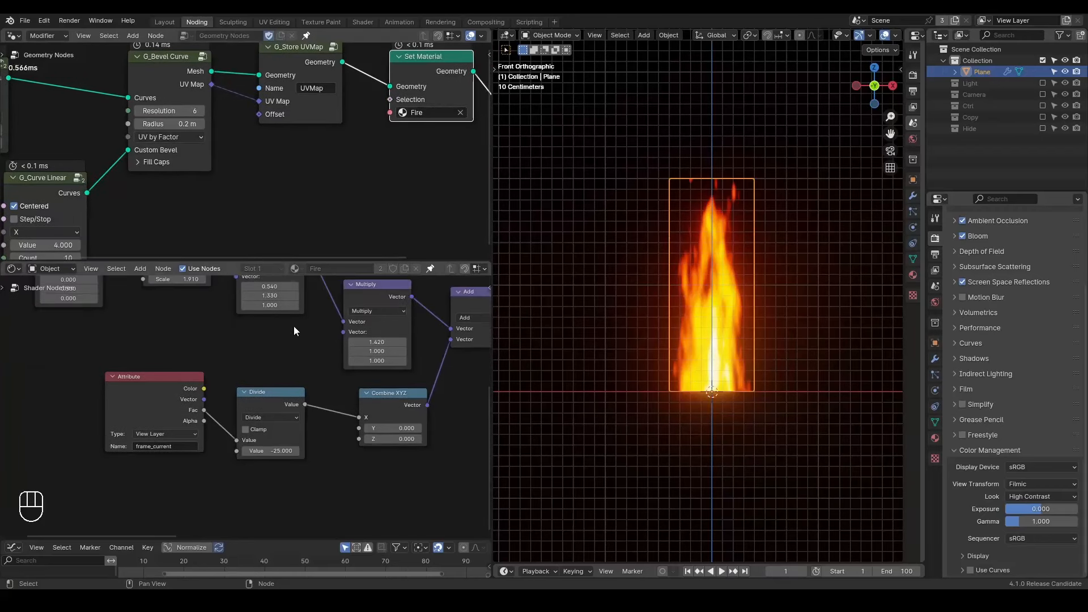
pyautogui.scroll(-3, 298, 323)
pyautogui.moveTo(326, 286); pyautogui.dragTo(273, 365, button='middle')
pyautogui.hotkey('ctrl', 'shift', 'alt', 'q')
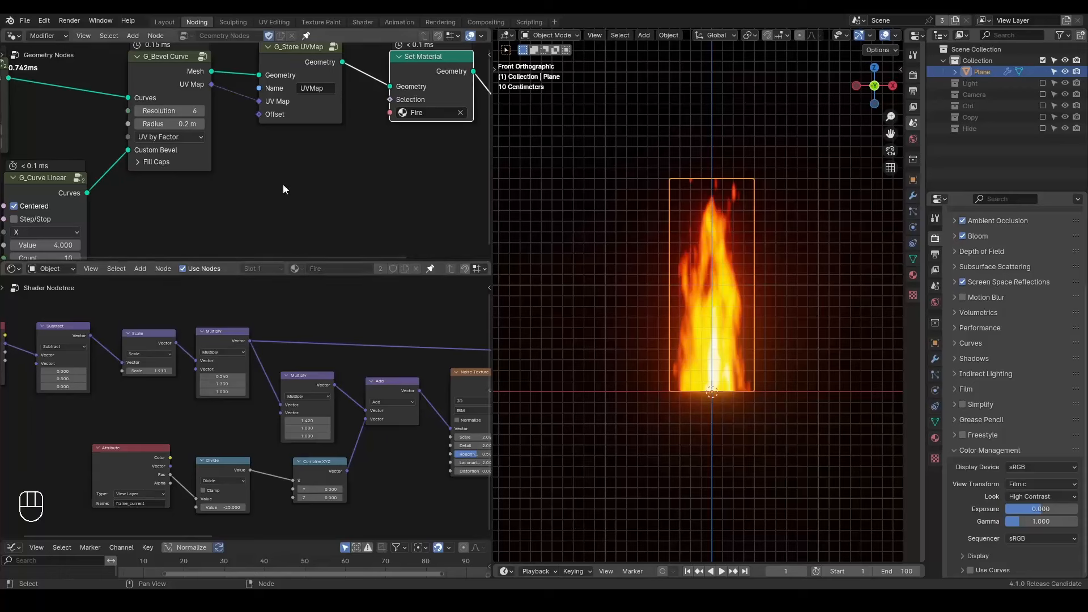
# Move the Z-axis G_Curve Linear node away from G_Bevel Curve and set its Value to 3 to make the flame taller
pyautogui.scroll(-3, 283, 184)
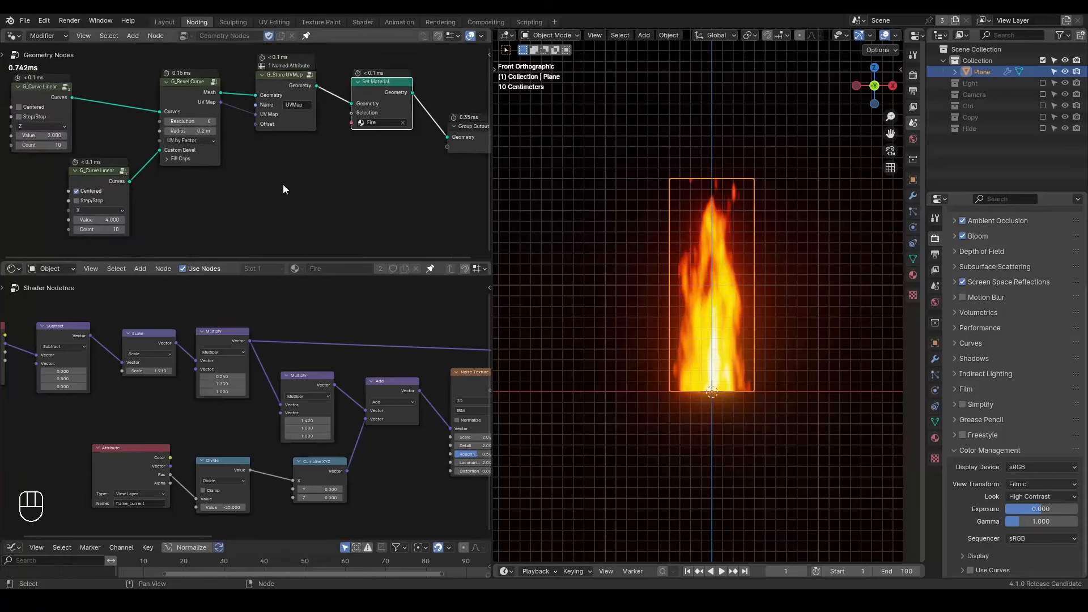
pyautogui.moveTo(139, 141); pyautogui.dragTo(356, 193, button='middle')
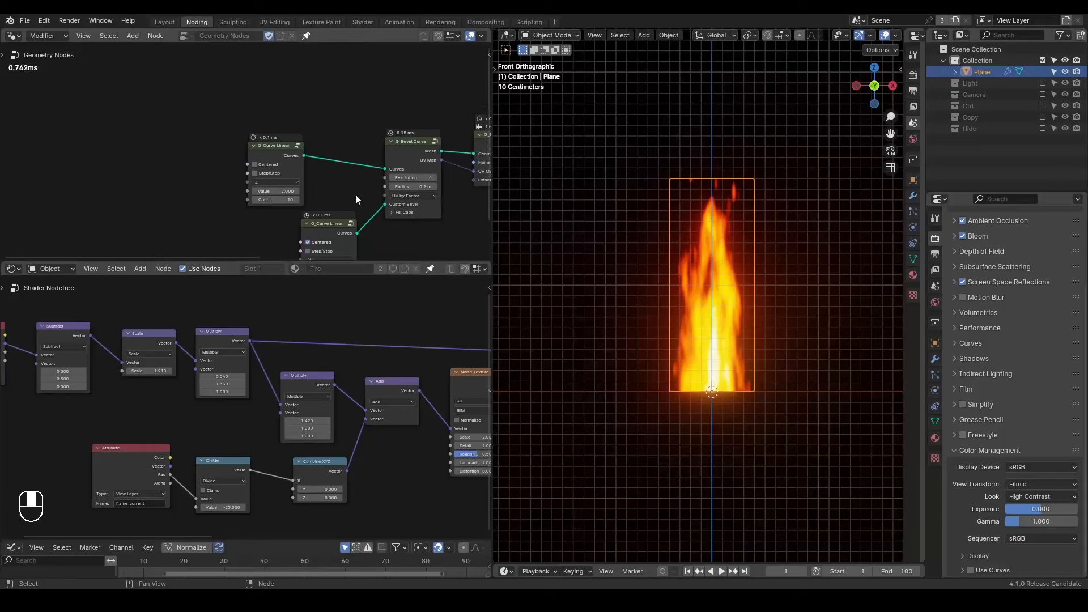
pyautogui.moveTo(274, 154); pyautogui.dragTo(202, 137)
pyautogui.moveTo(249, 184); pyautogui.dragTo(251, 168, button='middle')
pyautogui.scroll(6, 250, 168)
pyautogui.click(199, 153)
pyautogui.write('3')
pyautogui.press('Return')
pyautogui.scroll(2, 113, 456)
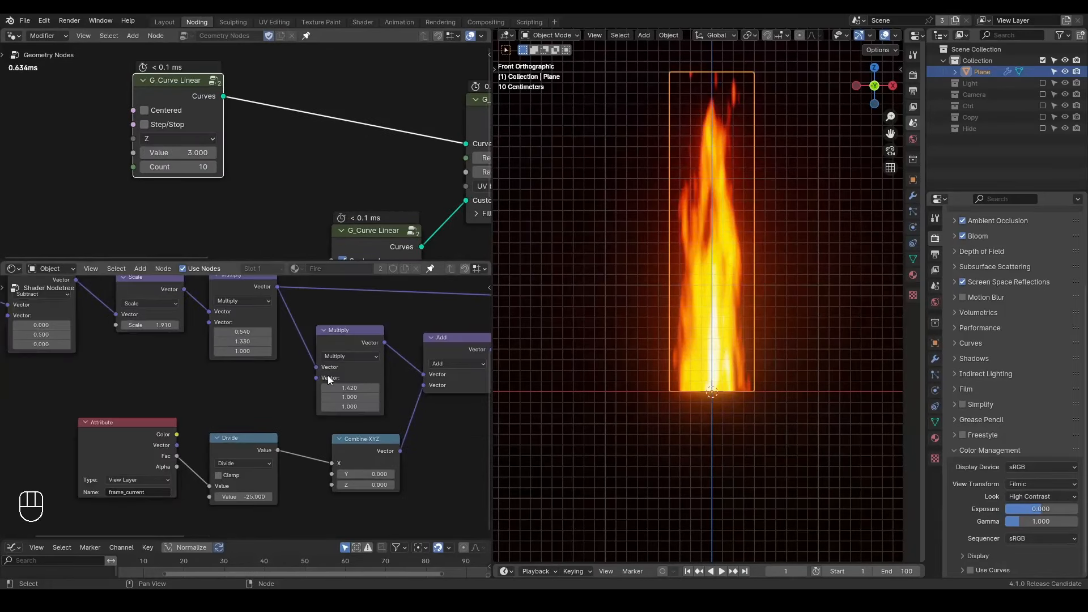
# Set the X value of the shader's Multiply node following the Scale node to 0.790
pyautogui.keyDown('shift'); pyautogui.moveTo(248, 353); pyautogui.dragTo(256, 353); pyautogui.keyUp('shift')
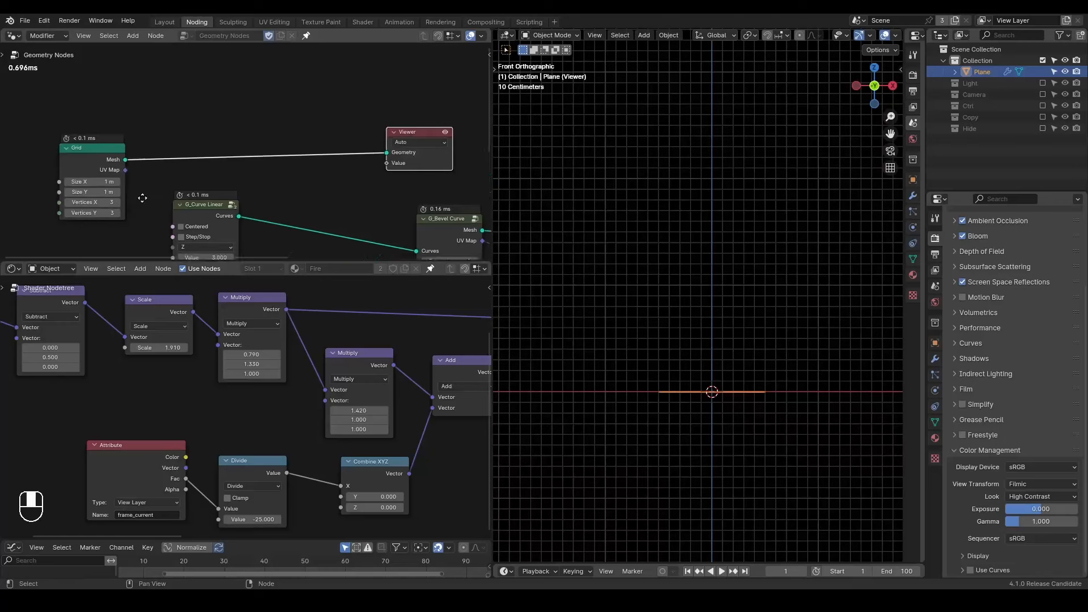
# Add an Instance on Points node between the Grid and the Viewer, and arrange it beside the Grid
pyautogui.hotkey('ctrl', 'a')
pyautogui.write('point isnt')
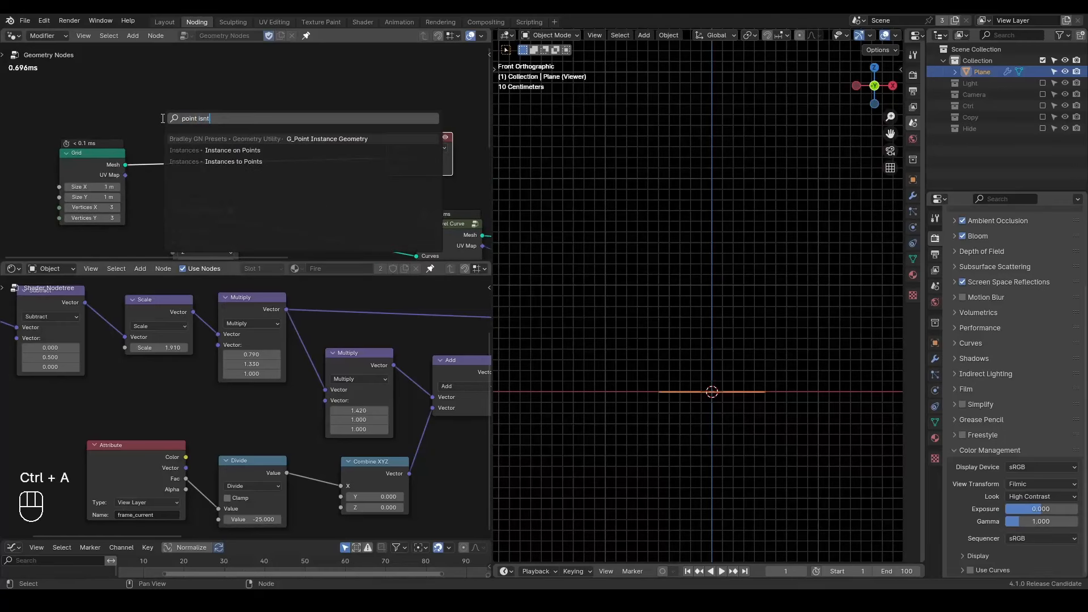
pyautogui.write('ance')
pyautogui.hotkey('ctrl', 'a')
pyautogui.write('instance o')
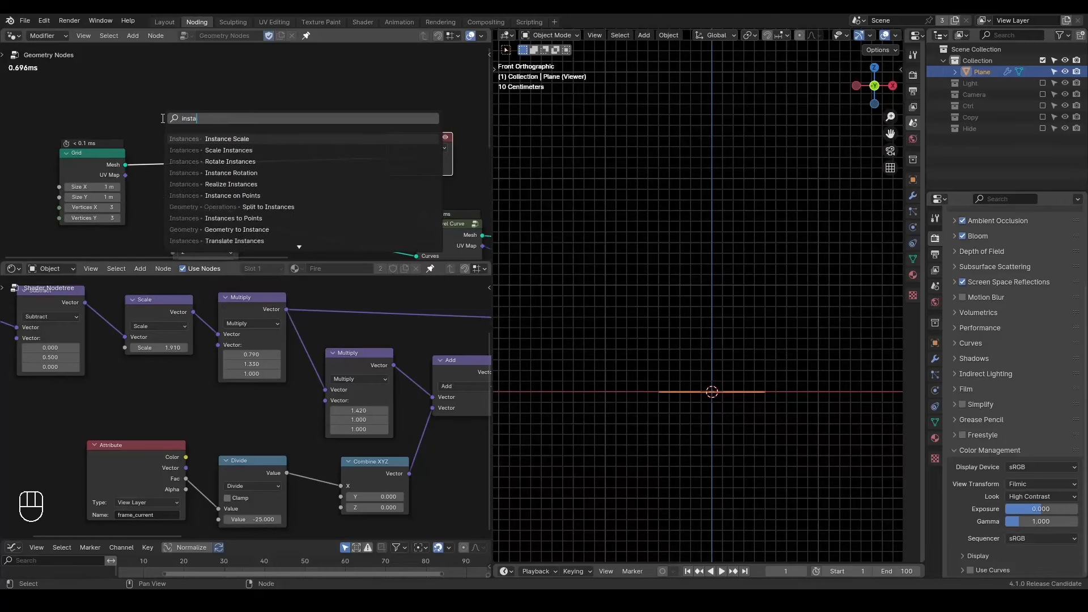
pyautogui.press('Return')
pyautogui.click(182, 73)
pyautogui.moveTo(219, 99); pyautogui.dragTo(249, 151, button='middle')
pyautogui.moveTo(250, 148); pyautogui.dragTo(299, 118)
pyautogui.moveTo(126, 226); pyautogui.dragTo(126, 122)
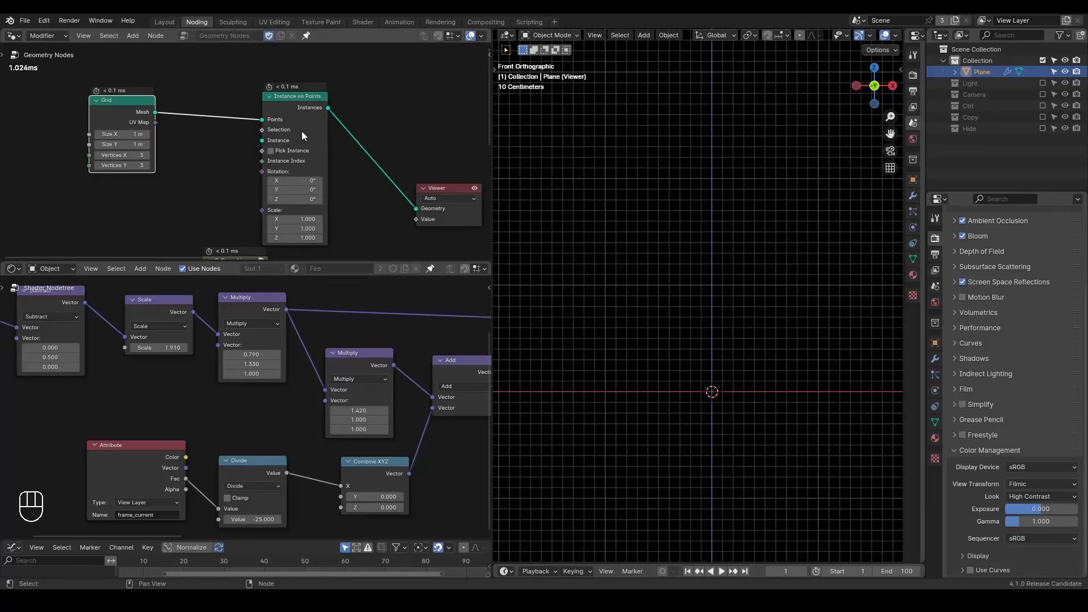
# Connect the Z-axis G_Curve Linear node's Curves output to the Instance input of Instance on Points
pyautogui.moveTo(241, 222); pyautogui.dragTo(278, 137, button='middle')
pyautogui.moveTo(281, 176); pyautogui.dragTo(298, 96)
pyautogui.moveTo(709, 270); pyautogui.dragTo(673, 199, button='middle')
# Insert a G_Points Distribute node between the Grid and Instance on Points, and set its Amount to 5
pyautogui.moveTo(216, 51); pyautogui.dragTo(227, 108, button='middle')
pyautogui.hotkey('ctrl', 'a')
pyautogui.write('point di')
pyautogui.press('Return')
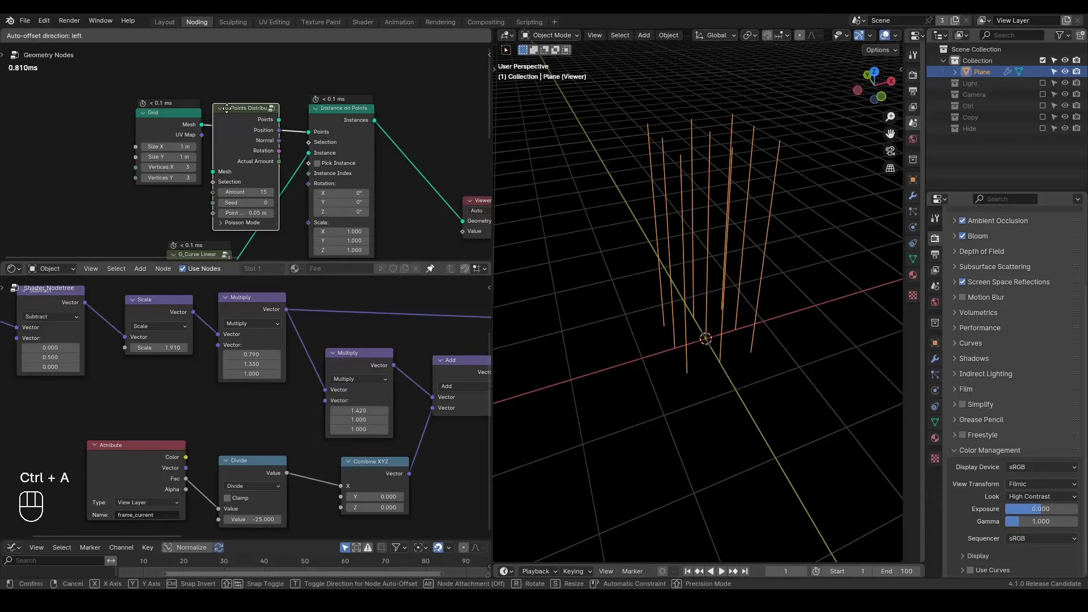
pyautogui.click(226, 107)
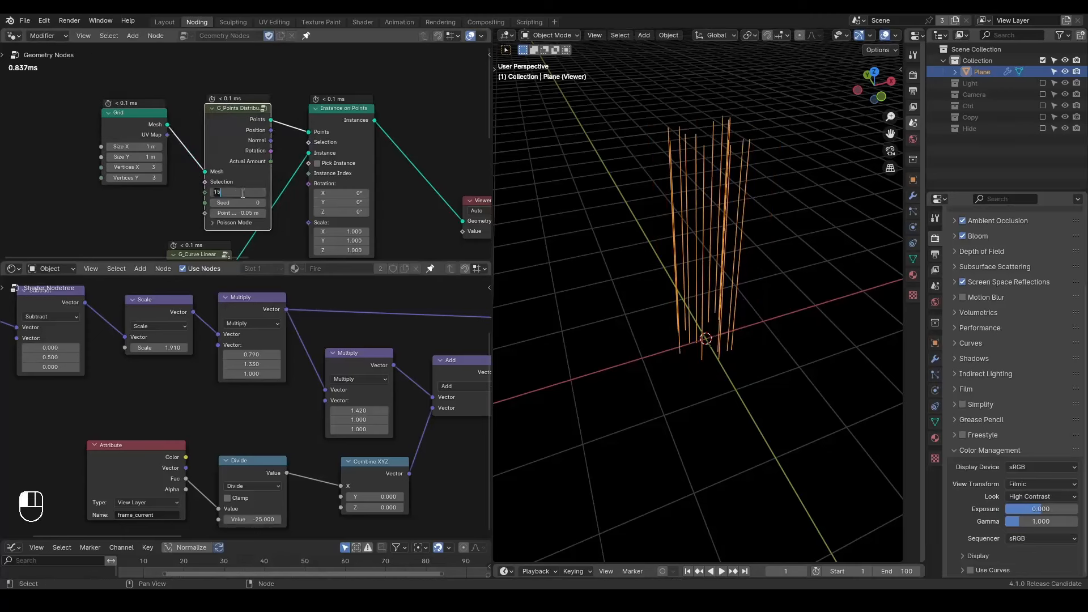
pyautogui.moveTo(239, 192); pyautogui.dragTo(210, 192)
# Connect the Instances output to the Curves input of G_Bevel Curve and delete the Viewer node
pyautogui.moveTo(305, 212); pyautogui.dragTo(200, 168, button='middle')
pyautogui.scroll(-3, 236, 140)
pyautogui.moveTo(264, 93); pyautogui.dragTo(266, 98)
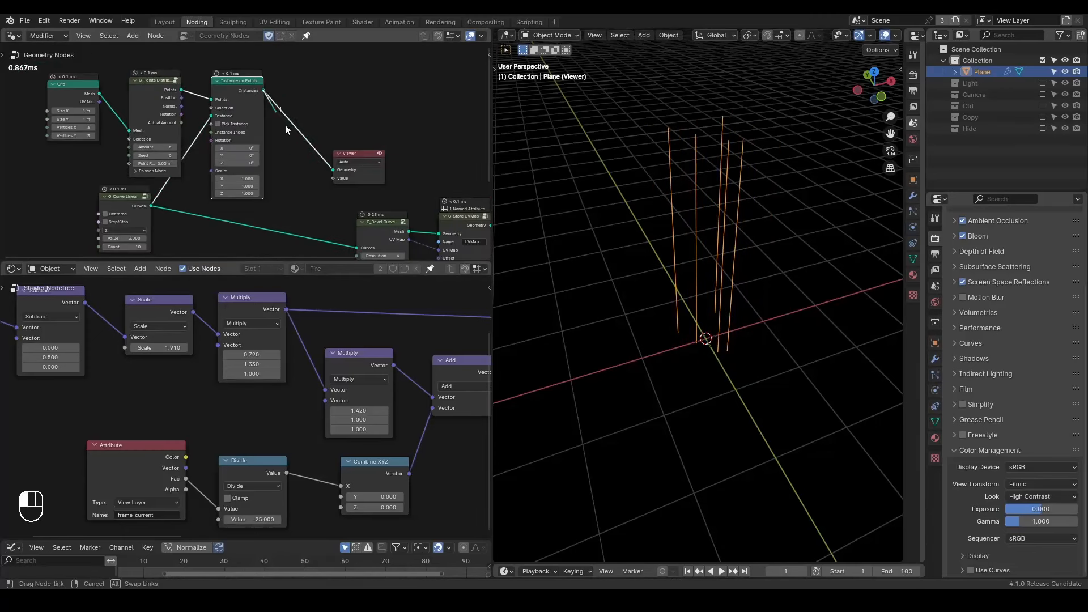
pyautogui.moveTo(351, 236)
pyautogui.mouseDown()
pyautogui.moveTo(358, 242)
pyautogui.moveTo(359, 233)
pyautogui.mouseUp()
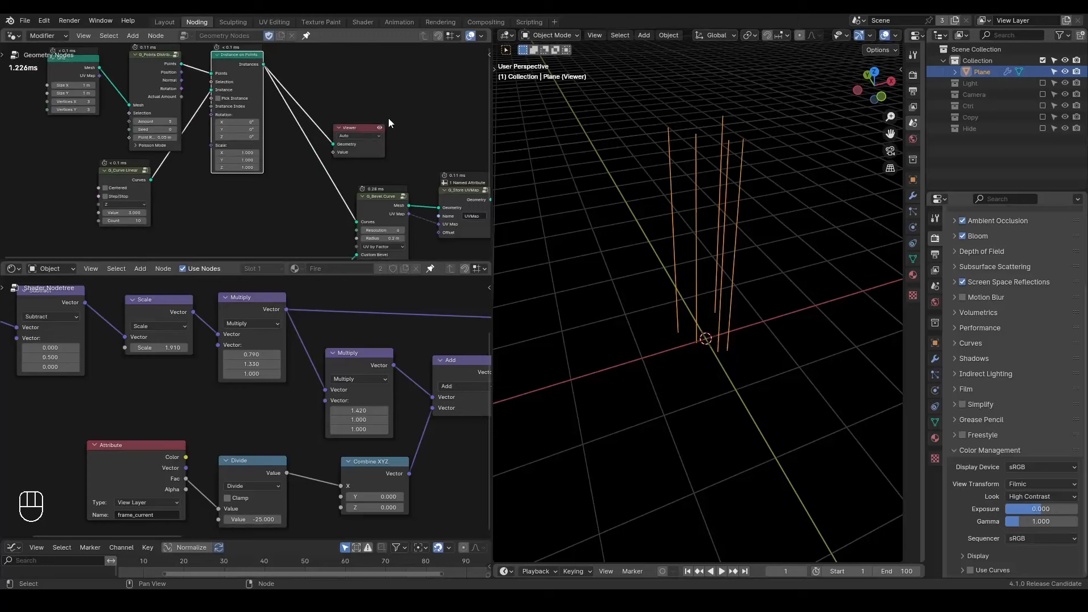
pyautogui.click(358, 127)
pyautogui.press('x')
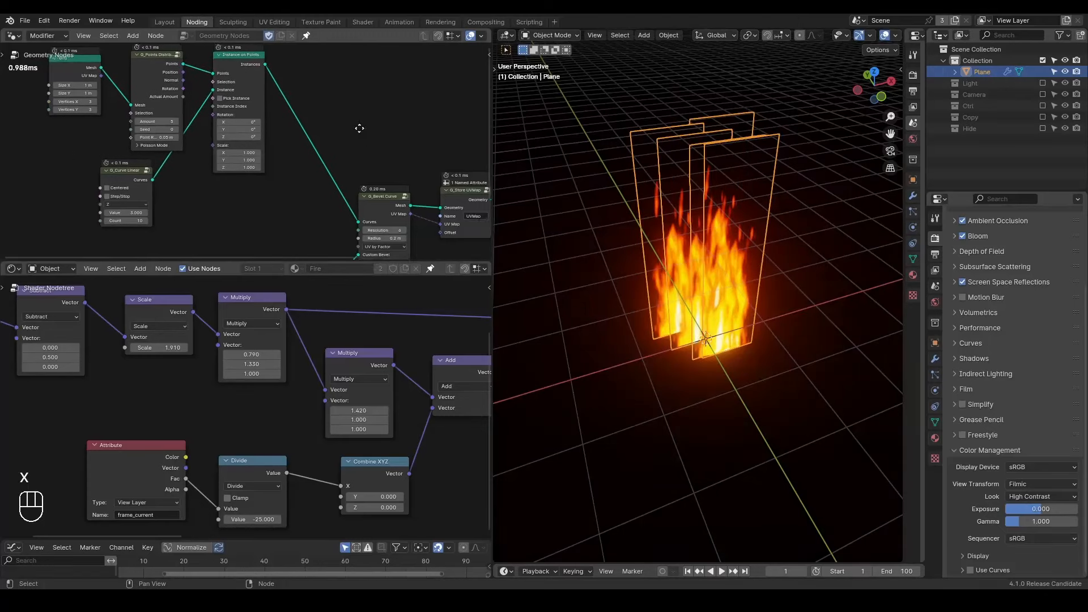
pyautogui.moveTo(357, 126); pyautogui.dragTo(386, 172, button='middle')
pyautogui.moveTo(696, 209)
pyautogui.mouseDown(button='middle')
pyautogui.moveTo(752, 233)
pyautogui.moveTo(704, 216)
pyautogui.mouseUp(button='middle')
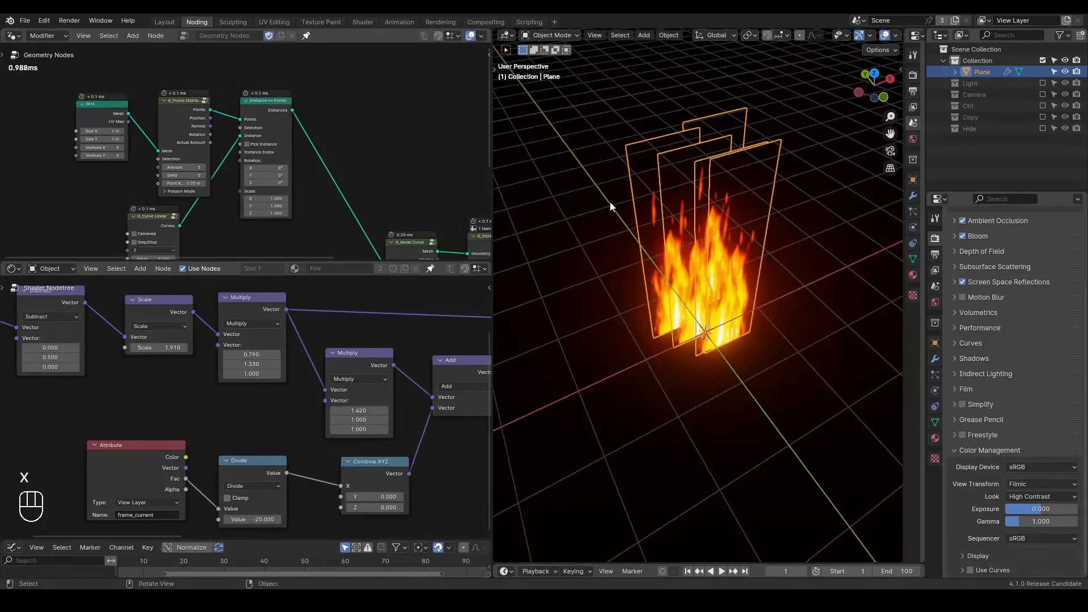
# Insert a Realize Instances node between Instance on Points and G_Bevel Curve, and spread the upstream nodes to make room
pyautogui.moveTo(271, 109); pyautogui.dragTo(267, 137)
pyautogui.hotkey('ctrl', 'a')
pyautogui.write('real')
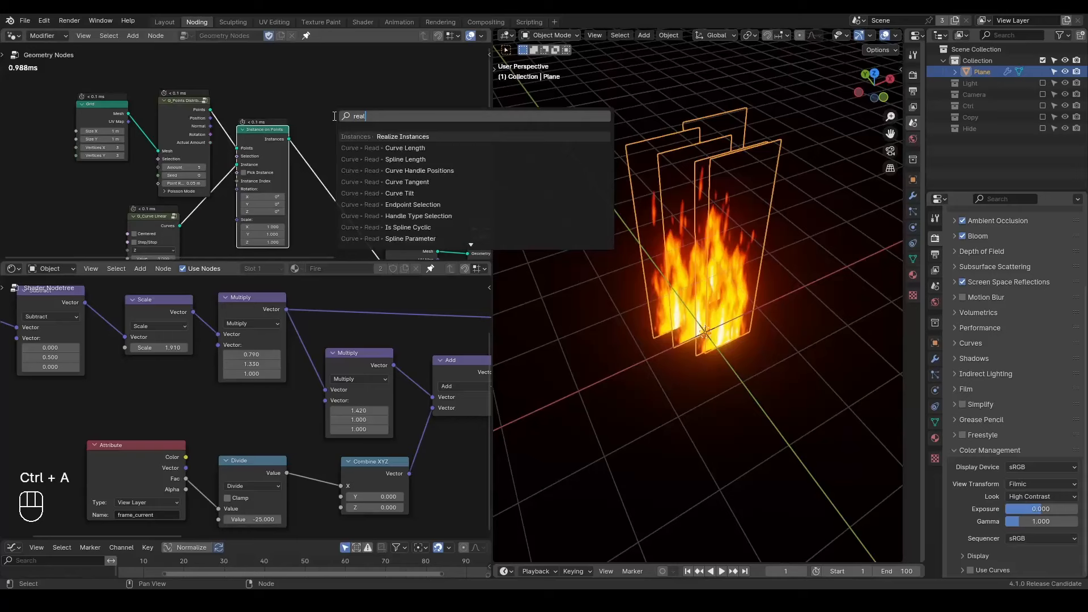
pyautogui.press('Return')
pyautogui.click(335, 201)
pyautogui.moveTo(312, 166); pyautogui.dragTo(365, 162, button='middle')
pyautogui.scroll(-1, 365, 162)
pyautogui.moveTo(320, 58); pyautogui.dragTo(129, 233)
pyautogui.press('g')
pyautogui.click(230, 132)
# Enlarge the Geometry Nodes editor and insert a Store Named Attribute node before Realize Instances, with its domain set to Instance
pyautogui.scroll(1, 277, 159)
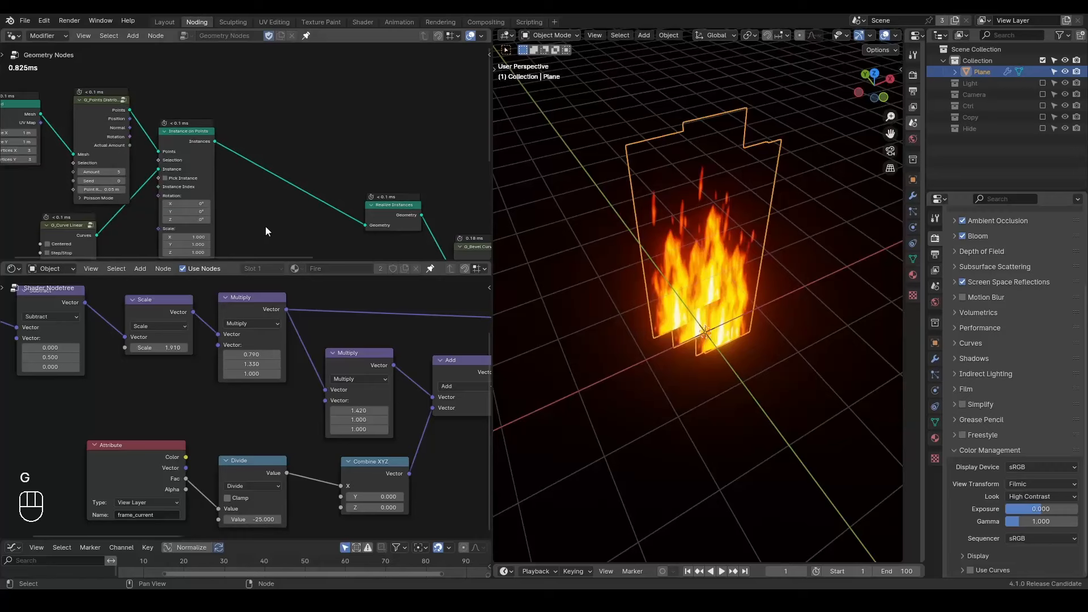
pyautogui.moveTo(264, 261); pyautogui.dragTo(264, 397)
pyautogui.scroll(3, 274, 315)
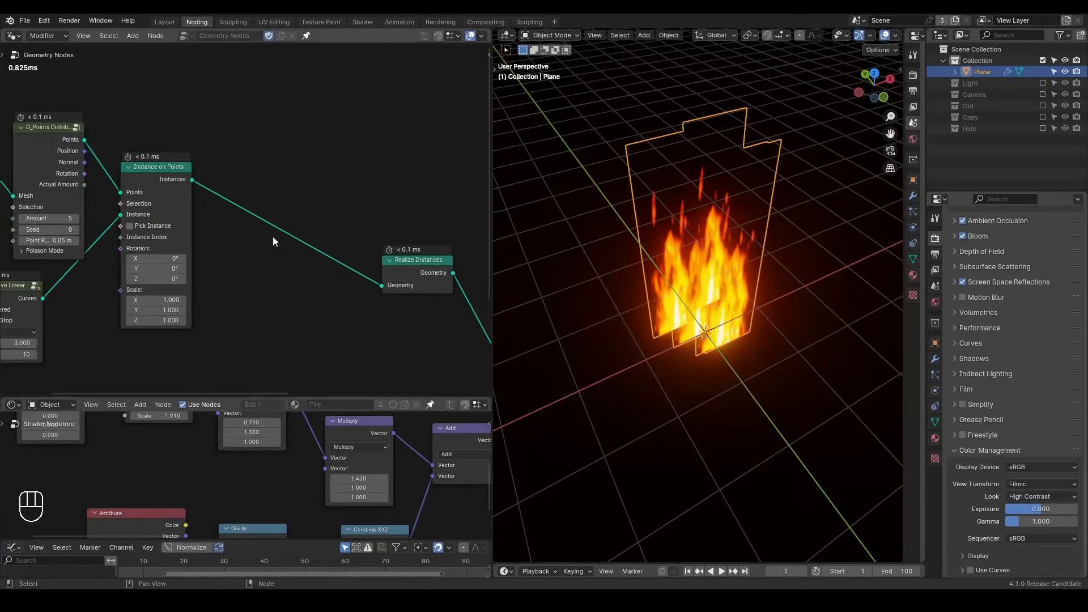
pyautogui.hotkey('ctrl', 'a')
pyautogui.write('store na')
pyautogui.press('Return')
pyautogui.click(276, 195)
pyautogui.scroll(1, 275, 193)
pyautogui.click(327, 238)
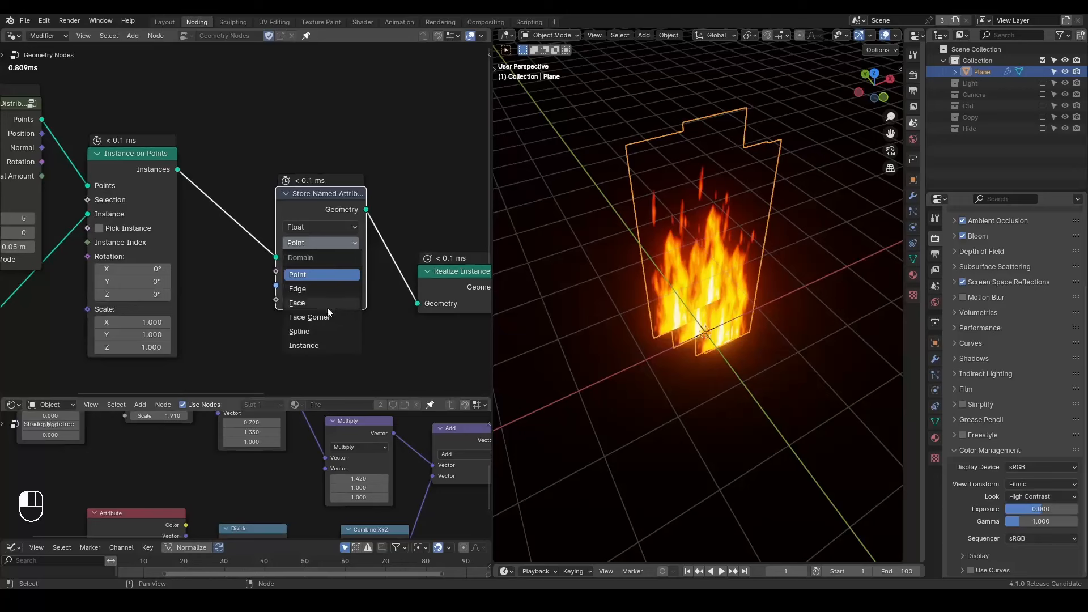
pyautogui.click(330, 340)
# Add an Index node feeding the Value input of Store Named Attribute
pyautogui.moveTo(283, 327); pyautogui.dragTo(320, 299, button='middle')
pyautogui.moveTo(312, 271); pyautogui.dragTo(266, 332)
pyautogui.write('index')
pyautogui.press('Return')
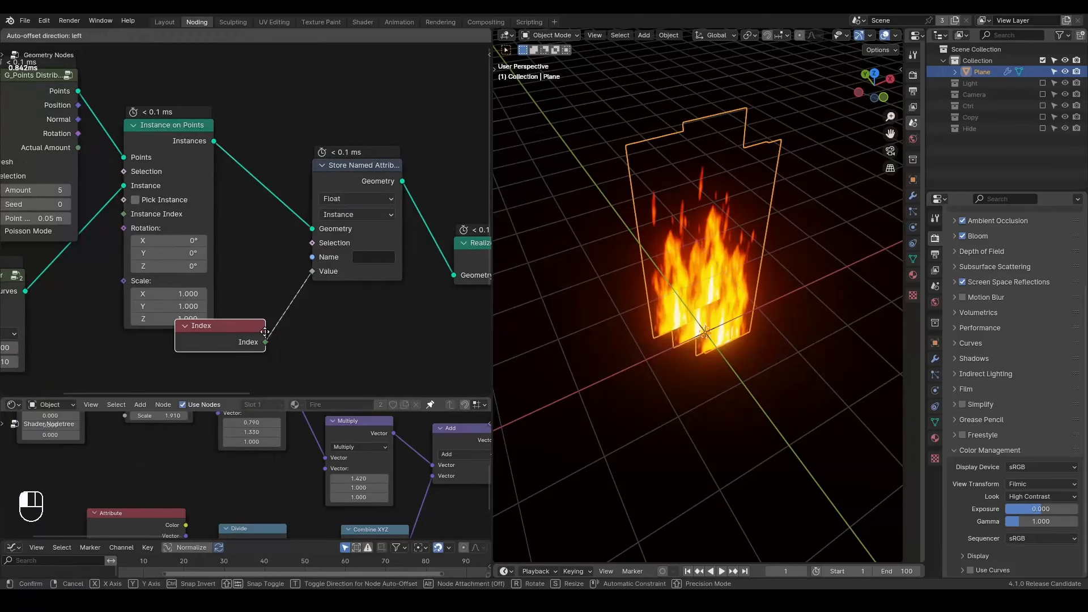
pyautogui.click(248, 361)
# Circle the G_Points Distribute node with an annotation and add an unconnected Distribute Points on Faces node above Instance on Points
pyautogui.moveTo(244, 275)
pyautogui.mouseDown(button='middle')
pyautogui.moveTo(384, 314)
pyautogui.moveTo(368, 312)
pyautogui.mouseUp(button='middle')
pyautogui.press('d')
pyautogui.moveTo(154, 94)
pyautogui.mouseDown()
pyautogui.moveTo(116, 121)
pyautogui.moveTo(152, 89)
pyautogui.mouseUp()
pyautogui.moveTo(318, 76); pyautogui.dragTo(267, 156, button='middle')
pyautogui.hotkey('ctrl', 'a')
pyautogui.write('d')
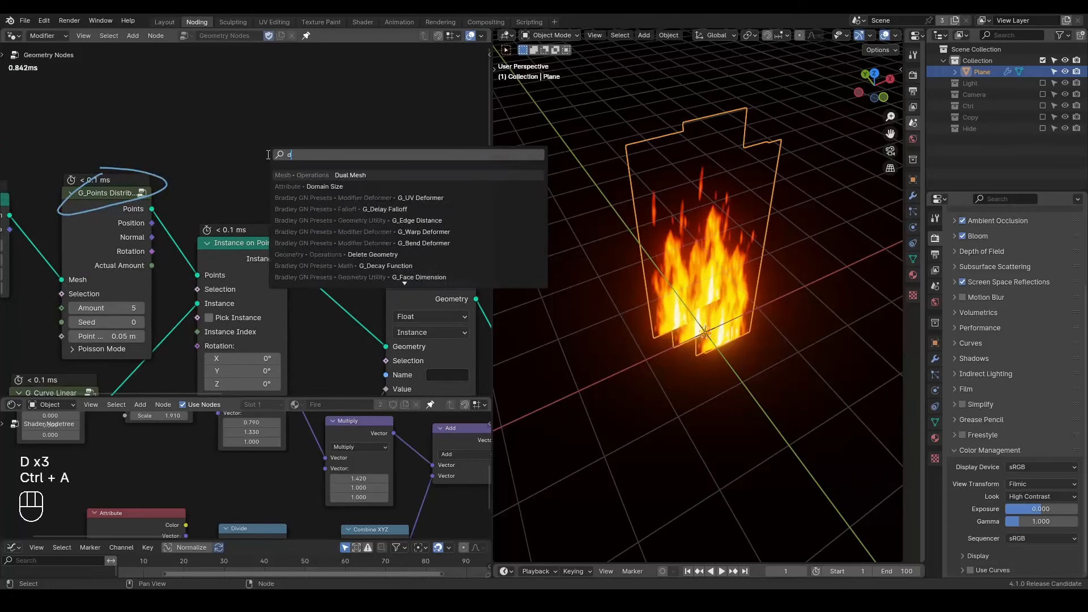
pyautogui.write('istribute on point')
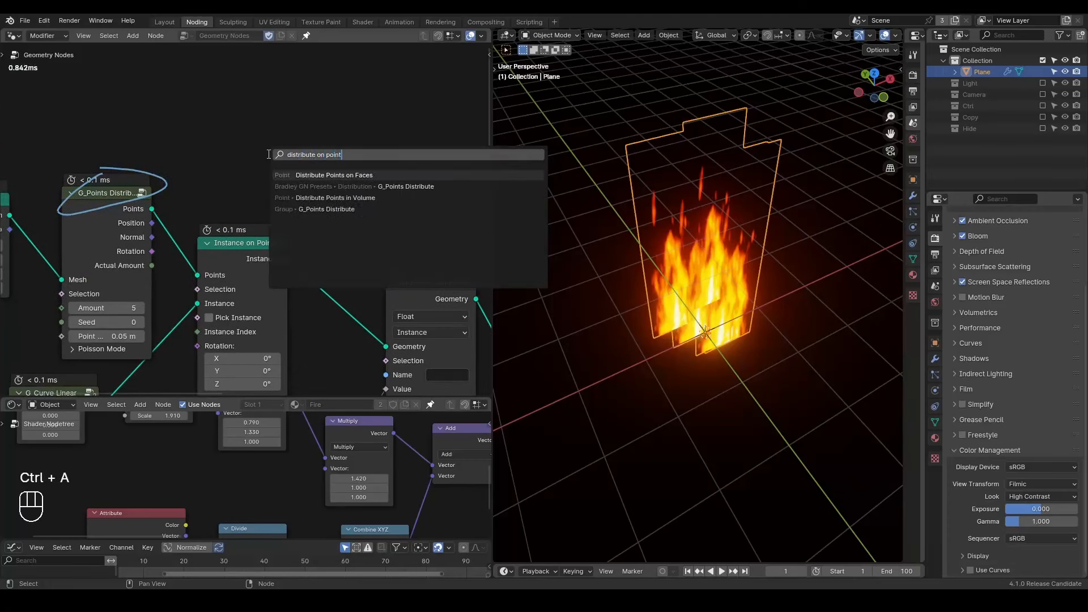
pyautogui.press('Return')
pyautogui.click(234, 83)
# Check the attribute names offered in the Store Named Attribute node and set its data type to Integer
pyautogui.moveTo(400, 356); pyautogui.dragTo(376, 281, button='middle')
pyautogui.click(417, 299)
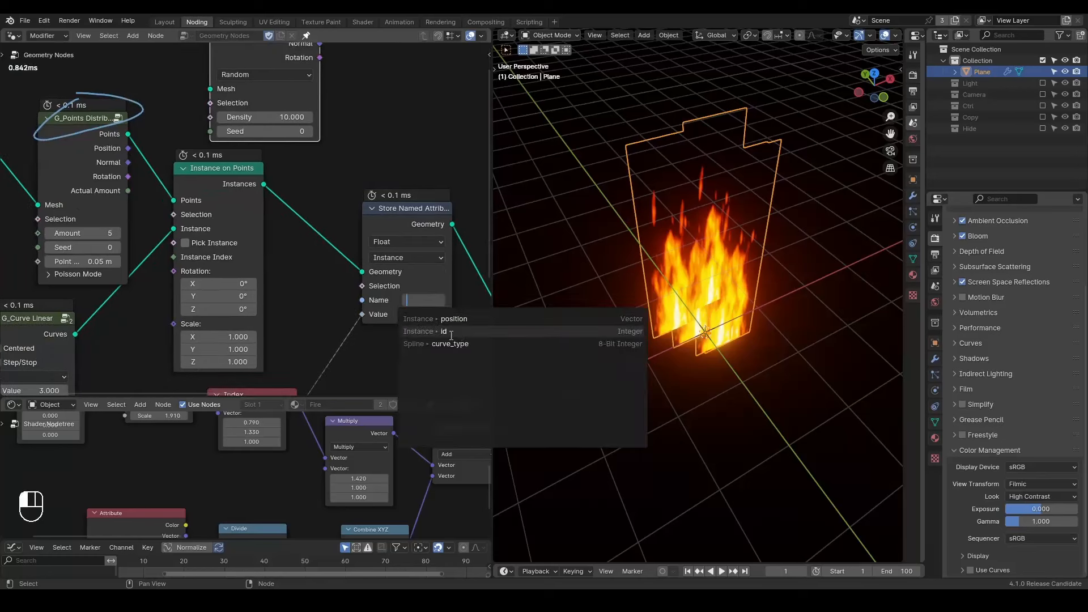
pyautogui.press('Escape')
pyautogui.moveTo(329, 314); pyautogui.dragTo(305, 282, button='middle')
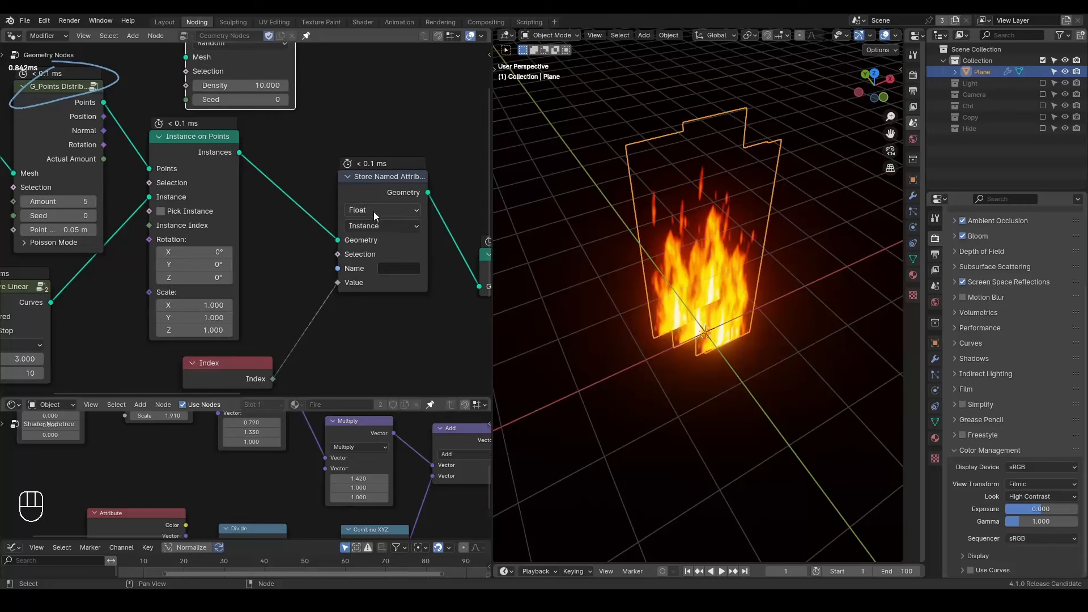
pyautogui.click(373, 212)
pyautogui.click(386, 256)
# Try feeding the Grid mesh directly into Instance on Points, and check which attribute names Store Named Attribute offers
pyautogui.moveTo(136, 195); pyautogui.dragTo(257, 264, button='middle')
pyautogui.scroll(-2, 258, 264)
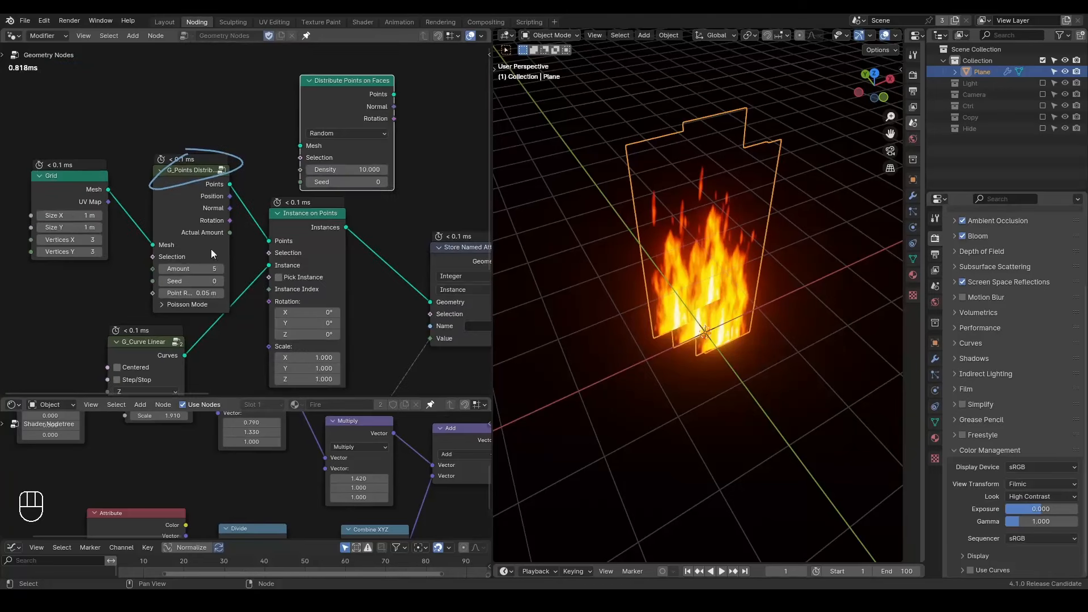
pyautogui.moveTo(110, 191); pyautogui.dragTo(269, 241)
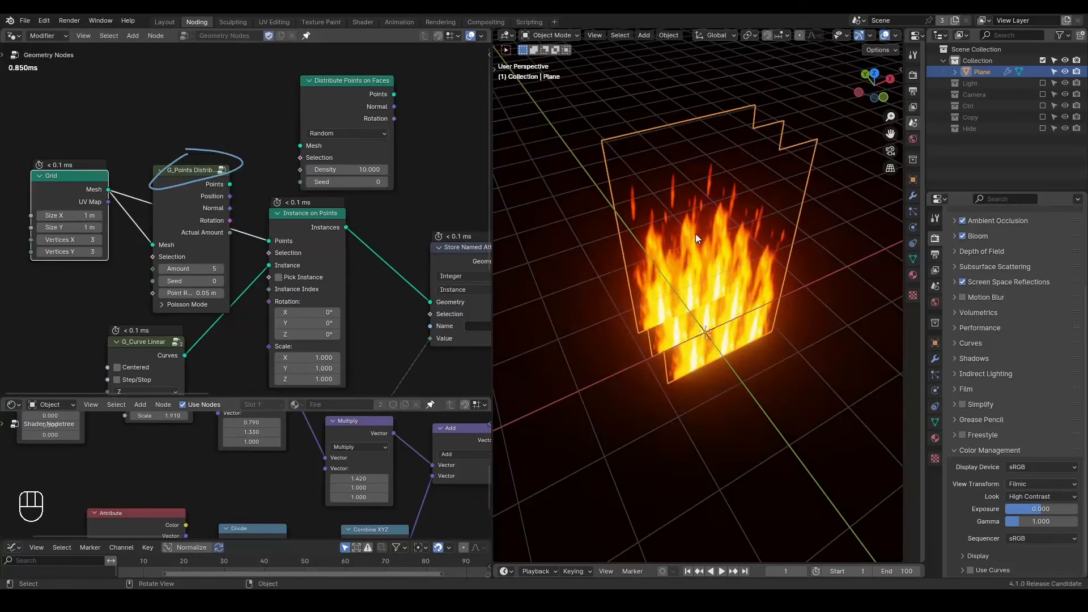
pyautogui.moveTo(230, 185); pyautogui.dragTo(269, 241)
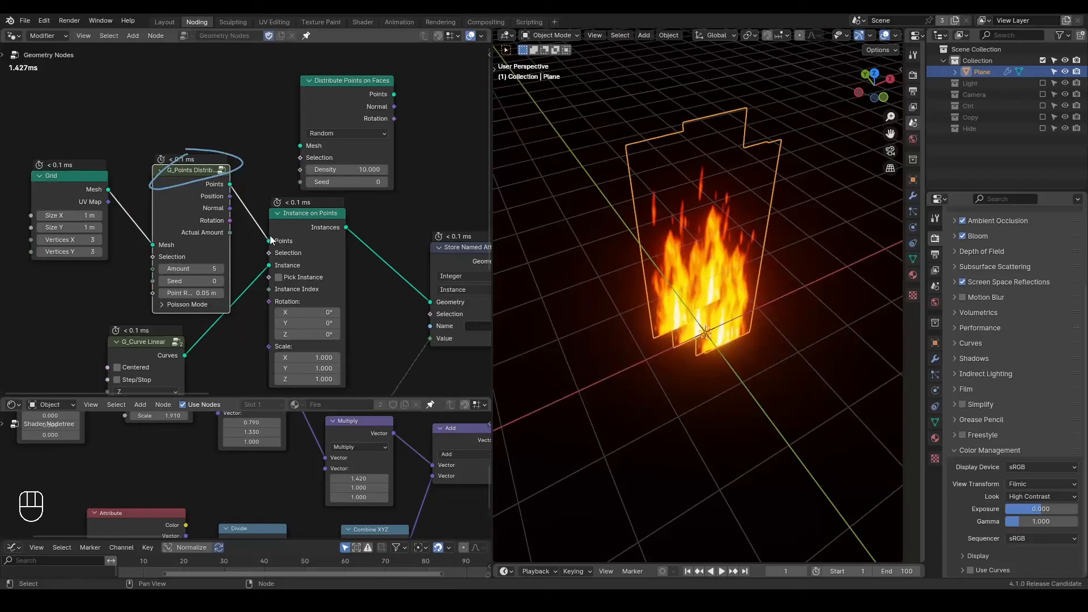
pyautogui.moveTo(109, 191); pyautogui.dragTo(268, 242)
pyautogui.moveTo(272, 247); pyautogui.dragTo(221, 227, button='middle')
pyautogui.click(430, 306)
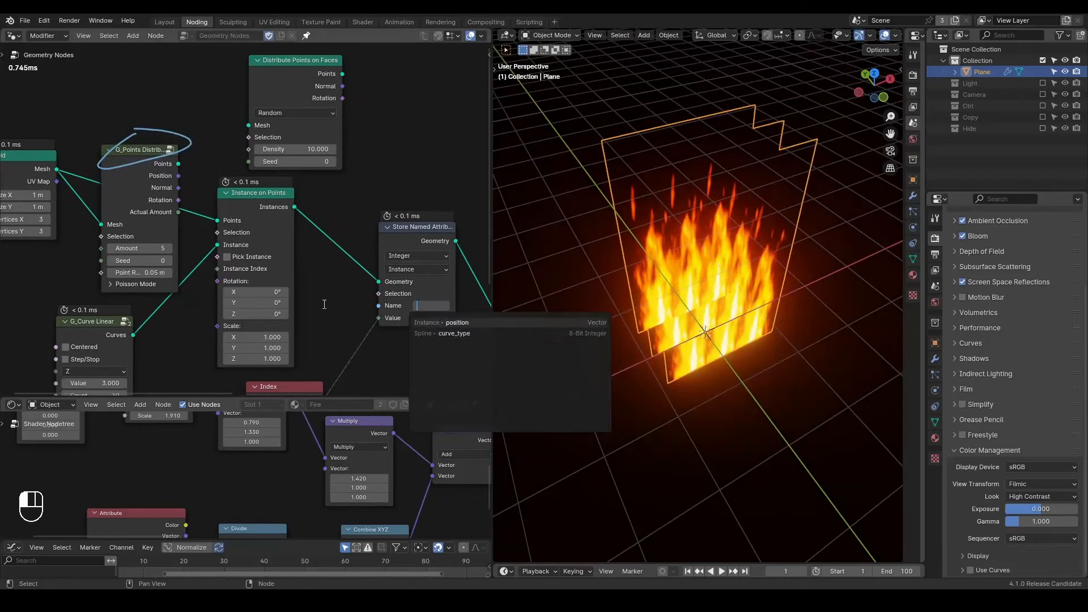
pyautogui.press('Escape')
# Move the Store Named Attribute node slightly and name its attribute "I"
pyautogui.moveTo(421, 294); pyautogui.dragTo(410, 297)
pyautogui.click(427, 308)
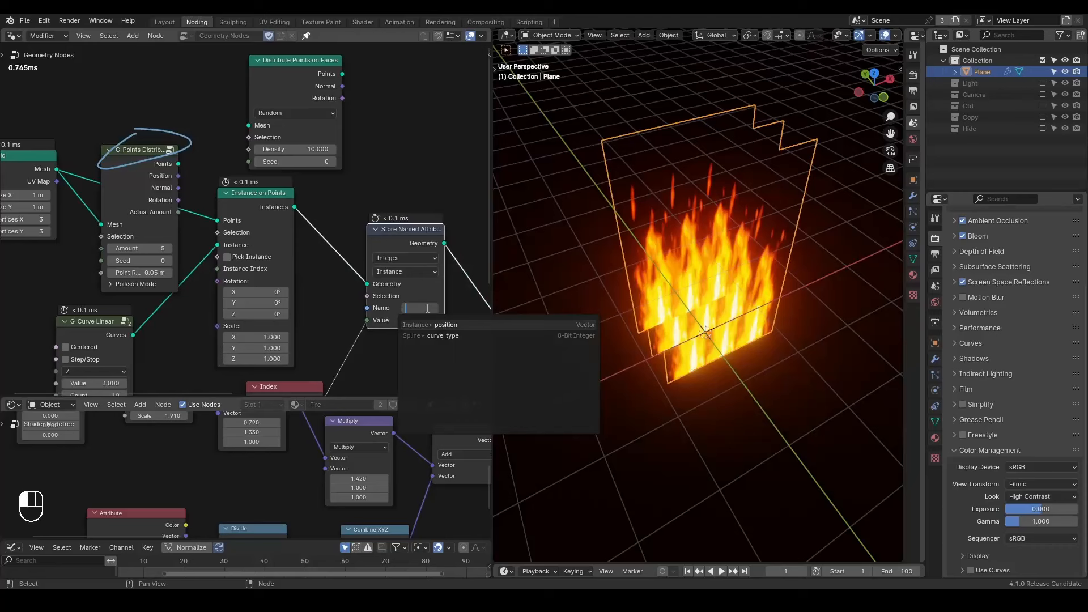
pyautogui.write('I')
pyautogui.press('Return')
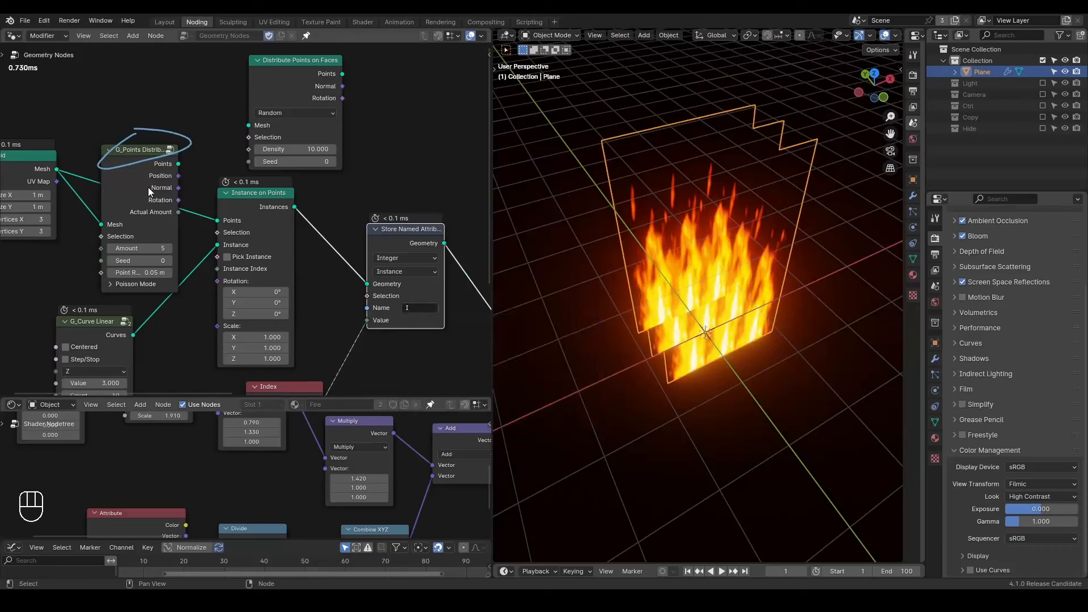
# Reconnect G_Points Distribute's Points output to Instance on Points, and remove the annotation and the unused Distribute Points on Faces node
pyautogui.moveTo(178, 164); pyautogui.dragTo(217, 221)
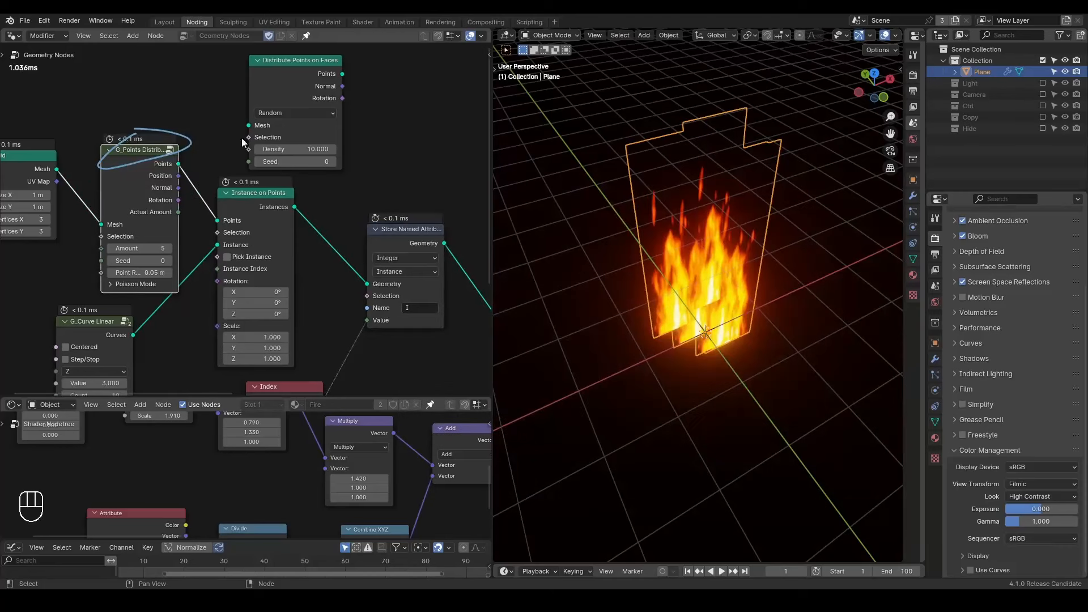
pyautogui.press('d')
pyautogui.moveTo(203, 131)
pyautogui.mouseDown(button='right')
pyautogui.moveTo(133, 171)
pyautogui.moveTo(208, 127)
pyautogui.mouseUp(button='right')
pyautogui.click(307, 125)
pyautogui.press('x')
pyautogui.moveTo(347, 261); pyautogui.dragTo(337, 187, button='middle')
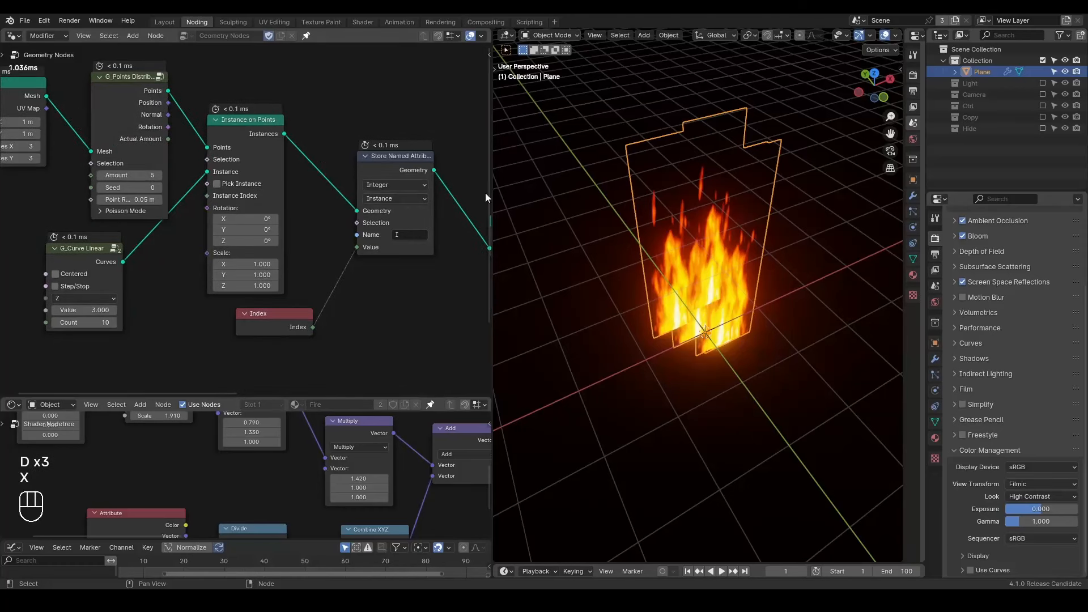
# Enlarge the shader editor and add an Attribute node named "I" feeding the Z input of Combine XYZ
pyautogui.moveTo(332, 398); pyautogui.dragTo(331, 221)
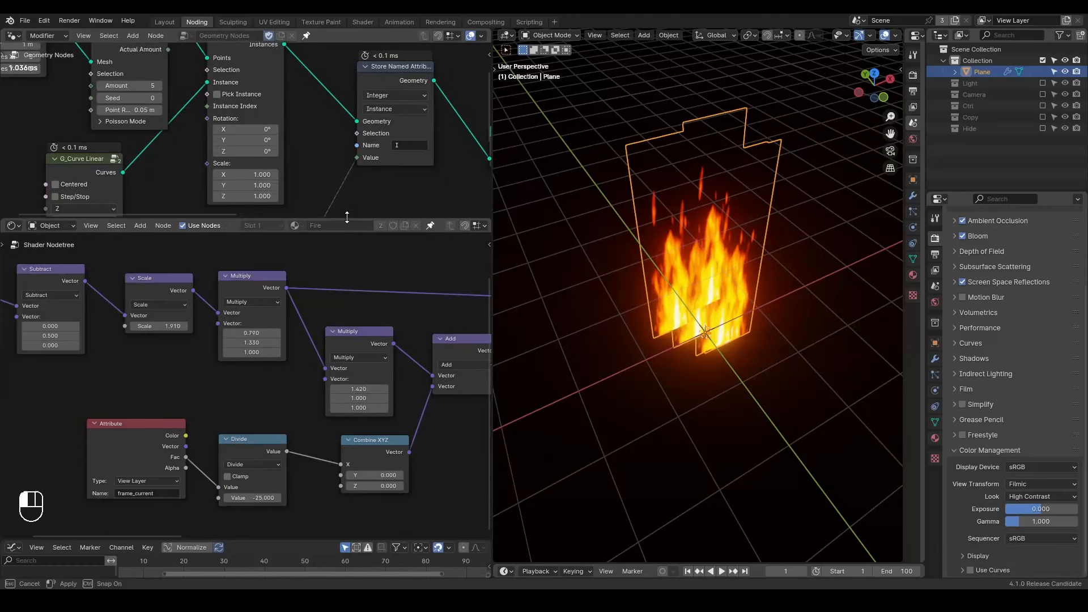
pyautogui.moveTo(26, 470); pyautogui.dragTo(25, 370, button='middle')
pyautogui.scroll(2, 25, 367)
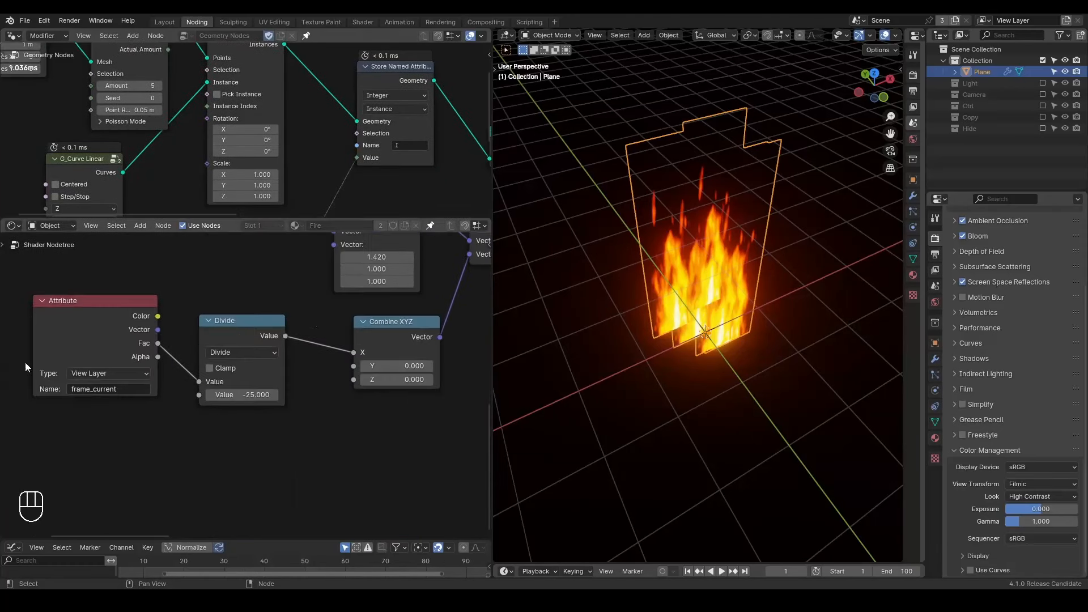
pyautogui.click(362, 385)
pyautogui.hotkey('shift', 'a')
pyautogui.write('attrib')
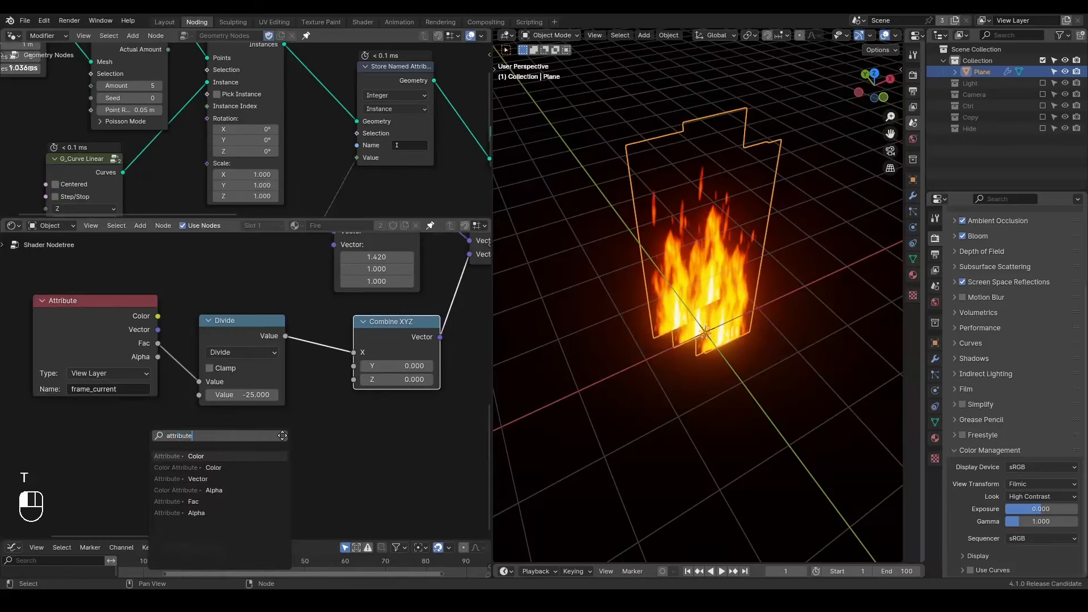
pyautogui.write('ute')
pyautogui.press('Return')
pyautogui.click(269, 506)
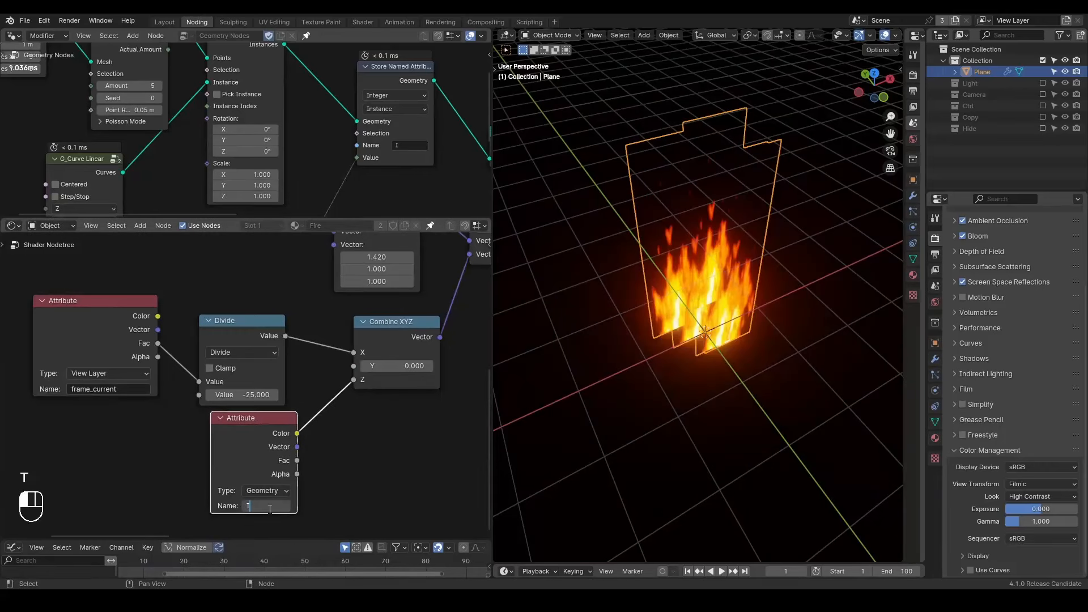
pyautogui.write('I')
pyautogui.press('Return')
# Inspect the individual flame strips from a lower angle, circling flames with annotations and erasing the marks
pyautogui.moveTo(495, 309); pyautogui.dragTo(658, 284, button='middle')
pyautogui.moveTo(658, 284); pyautogui.dragTo(679, 264)
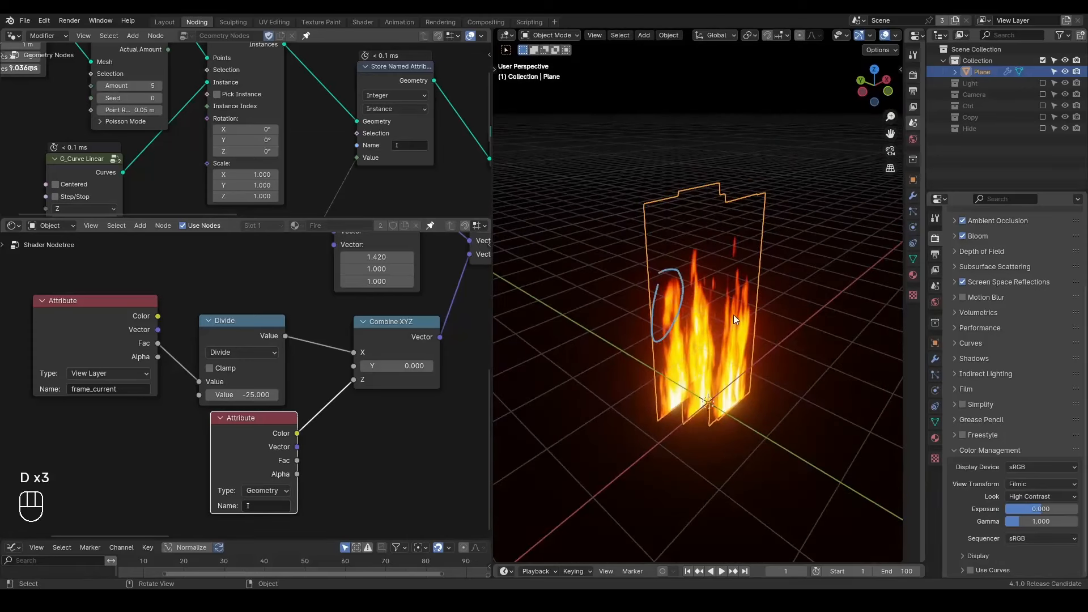
pyautogui.moveTo(733, 314)
pyautogui.mouseDown(button='middle')
pyautogui.moveTo(710, 298)
pyautogui.moveTo(731, 297)
pyautogui.mouseUp(button='middle')
pyautogui.moveTo(732, 228); pyautogui.dragTo(725, 258)
pyautogui.moveTo(730, 255)
pyautogui.mouseDown(button='right')
pyautogui.moveTo(621, 342)
pyautogui.moveTo(684, 359)
pyautogui.mouseUp(button='right')
# Connect the Fac output of the "I" Attribute node to the Z input of Combine XYZ
pyautogui.moveTo(274, 446); pyautogui.dragTo(350, 384)
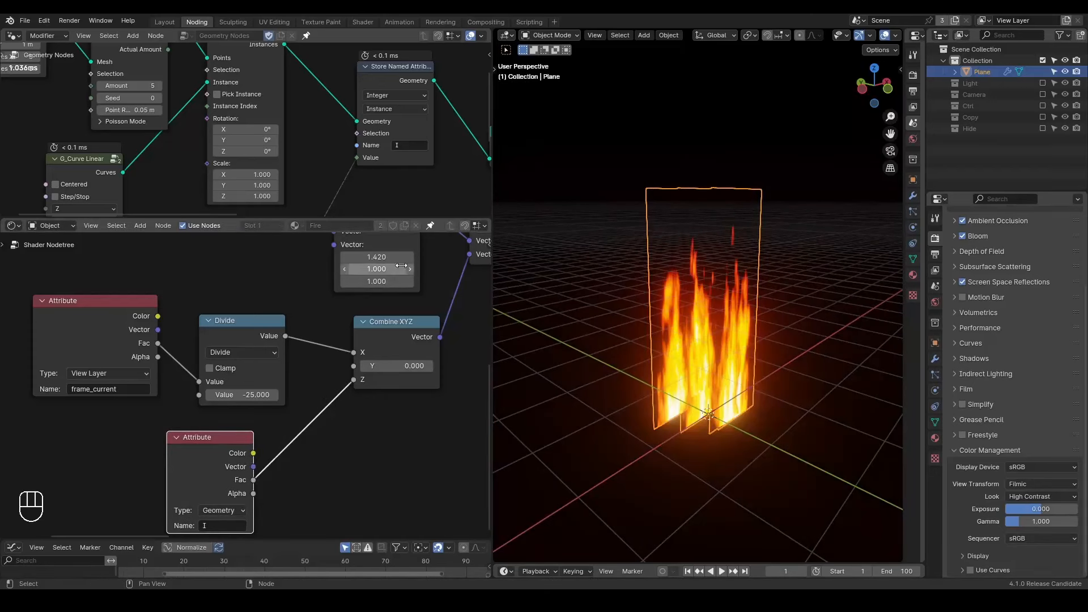
# Enlarge the Geometry Nodes editor and view the complete node tree
pyautogui.moveTo(380, 218); pyautogui.dragTo(378, 379)
pyautogui.scroll(-4, 359, 271)
pyautogui.moveTo(328, 257); pyautogui.dragTo(286, 255, button='middle')
pyautogui.keyDown('ctrl'); pyautogui.moveTo(328, 202); pyautogui.dragTo(359, 249, button='middle'); pyautogui.keyUp('ctrl')
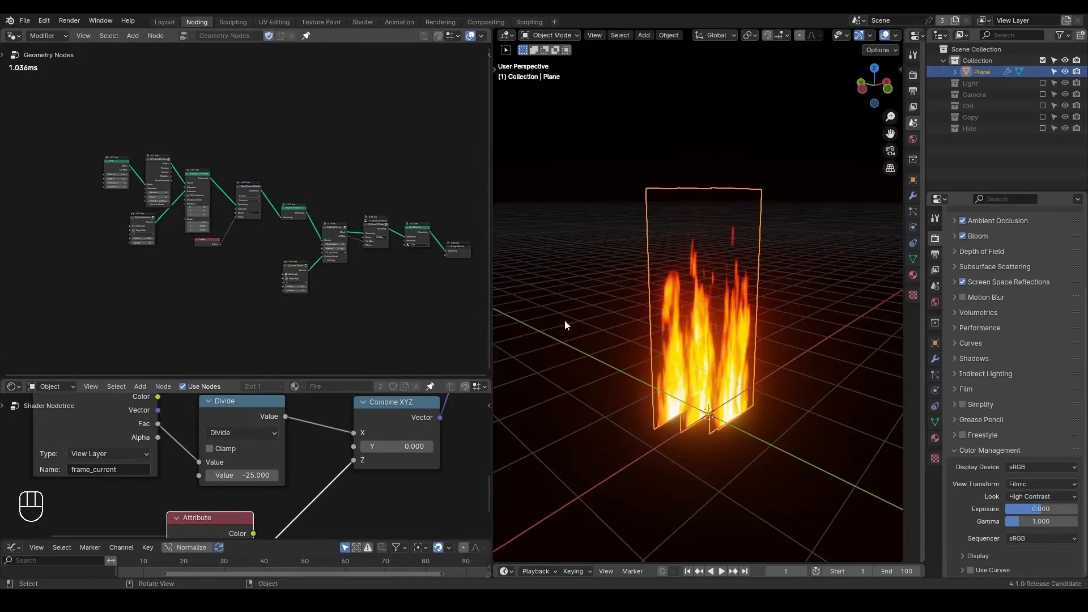
pyautogui.hotkey('shift', 'ctrl', 'alt', 'q')
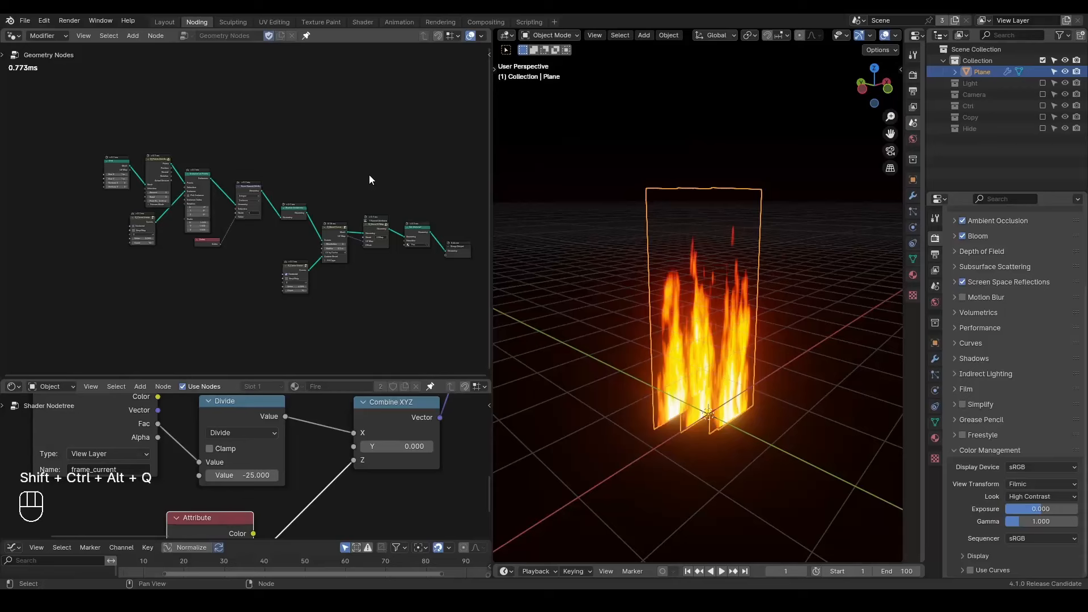
# Add a G_Randomness node to the geometry tree and connect its Value output to the Scale input of Instance on Points
pyautogui.moveTo(83, 263); pyautogui.dragTo(204, 240, button='middle')
pyautogui.scroll(9, 298, 283)
pyautogui.scroll(2, 299, 286)
pyautogui.hotkey('ctrl', 'a')
pyautogui.write('random')
pyautogui.write('s')
pyautogui.press('Return')
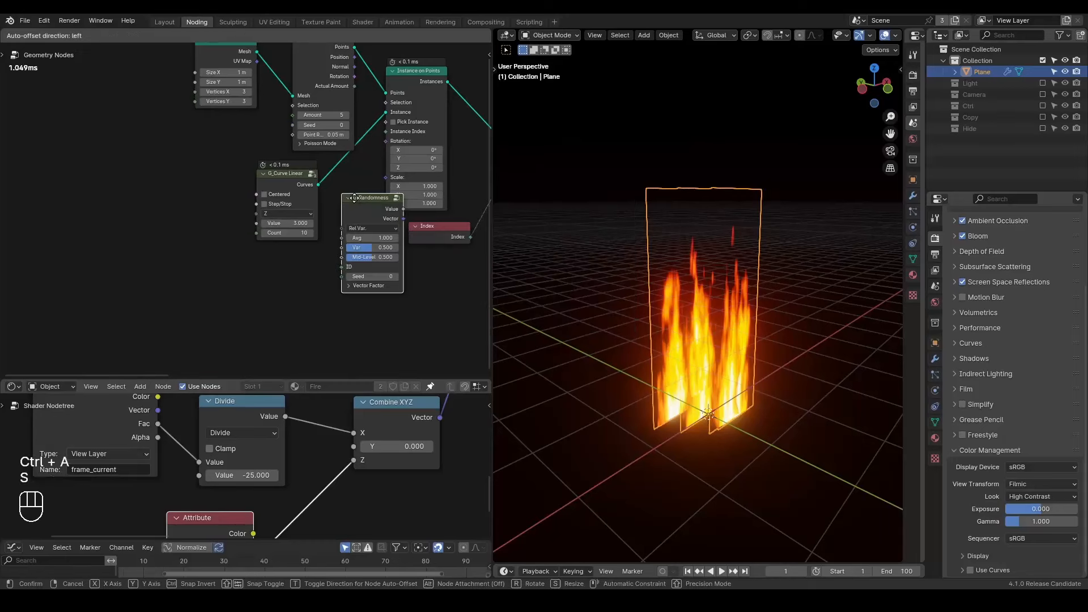
pyautogui.click(323, 225)
pyautogui.scroll(2, 365, 257)
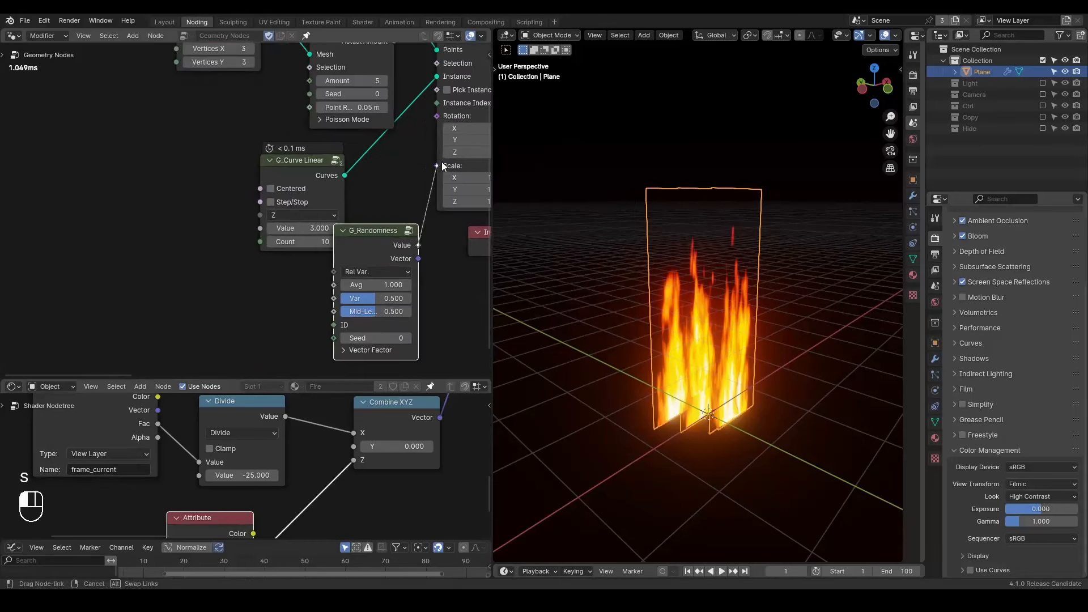
# Set the Grid node's Size X to 4.7 m and Size Y to 2 m, and switch to the front view
pyautogui.moveTo(782, 307); pyautogui.dragTo(726, 291, button='middle')
pyautogui.moveTo(266, 107); pyautogui.dragTo(279, 186, button='middle')
pyautogui.moveTo(236, 100); pyautogui.dragTo(272, 113)
pyautogui.press('Return')
pyautogui.click(249, 101)
pyautogui.press('Return')
pyautogui.moveTo(249, 101); pyautogui.dragTo(303, 101)
pyautogui.scroll(-1, 654, 216)
pyautogui.keyDown('shift'); pyautogui.moveTo(696, 308); pyautogui.dragTo(668, 309, button='middle'); pyautogui.keyUp('shift')
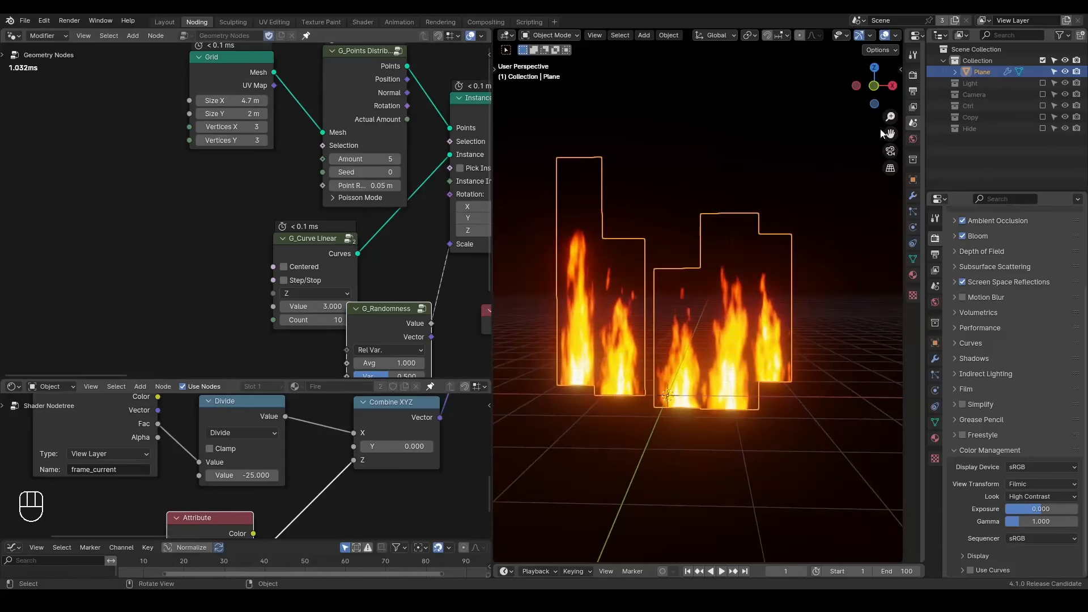
pyautogui.click(873, 87)
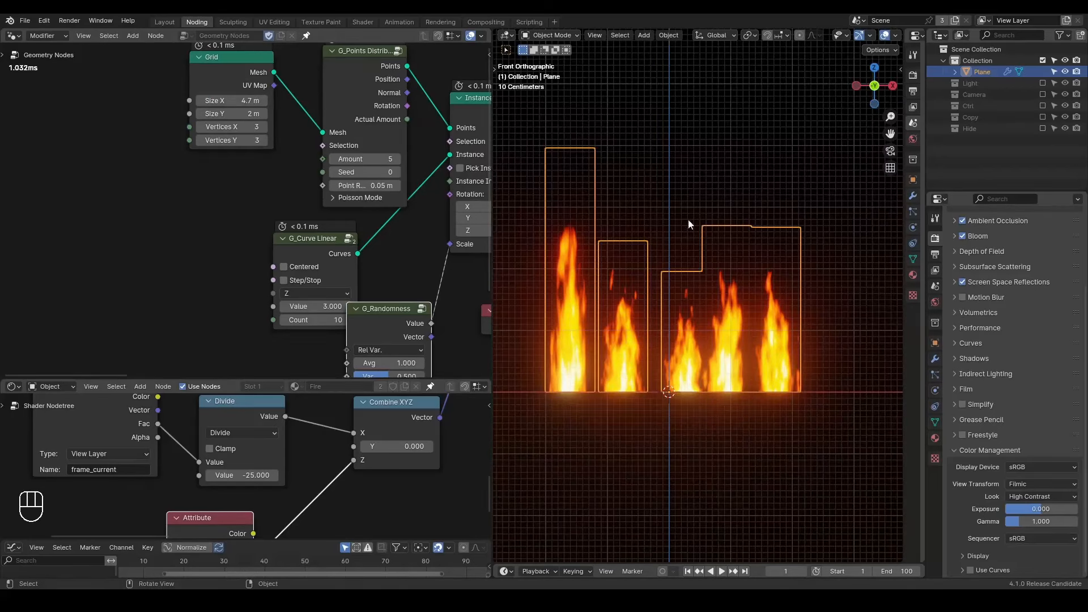
# Mute and unmute the "I" Attribute link into Combine XYZ to compare the flame variation in the viewport
pyautogui.moveTo(363, 314); pyautogui.dragTo(316, 236, button='middle')
pyautogui.moveTo(350, 378); pyautogui.dragTo(349, 183)
pyautogui.click(779, 322)
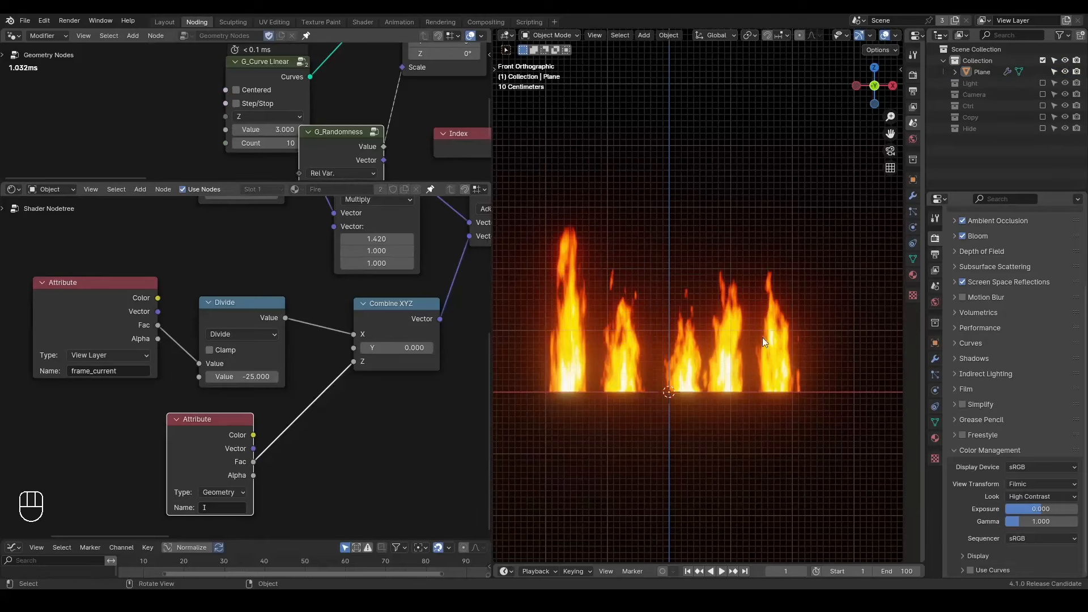
pyautogui.moveTo(226, 450); pyautogui.dragTo(249, 454)
pyautogui.keyDown('ctrl'); pyautogui.keyDown('alt'); pyautogui.moveTo(310, 402); pyautogui.dragTo(349, 471, button='right'); pyautogui.keyUp('alt'); pyautogui.keyUp('ctrl')
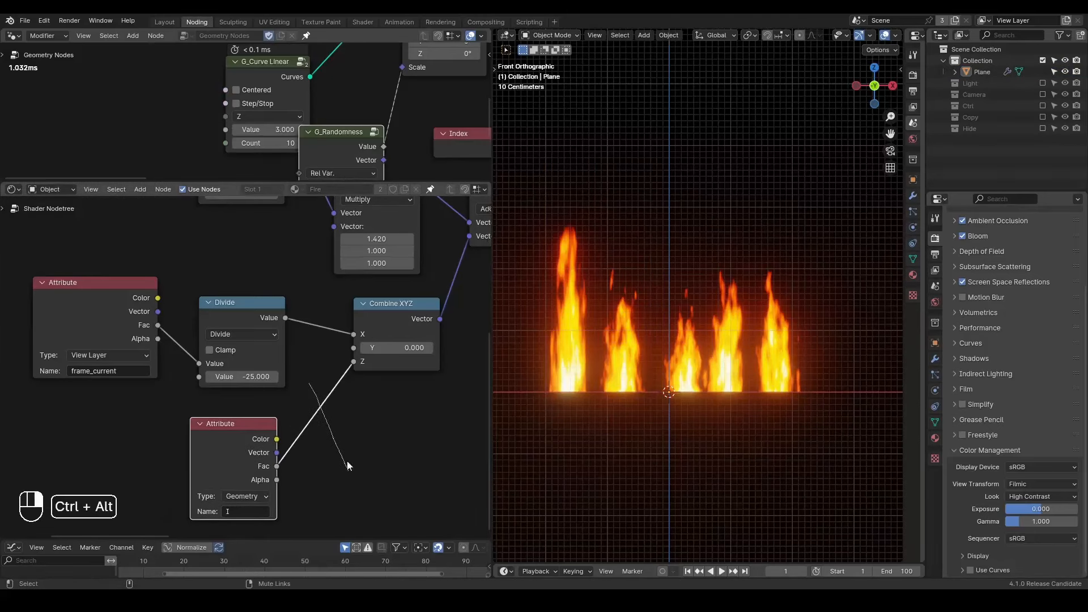
pyautogui.keyDown('ctrl'); pyautogui.keyDown('alt'); pyautogui.moveTo(336, 387); pyautogui.dragTo(356, 471, button='right'); pyautogui.keyUp('alt'); pyautogui.keyUp('ctrl')
pyautogui.moveTo(411, 393); pyautogui.dragTo(344, 452, button='middle')
pyautogui.scroll(-4, 345, 450)
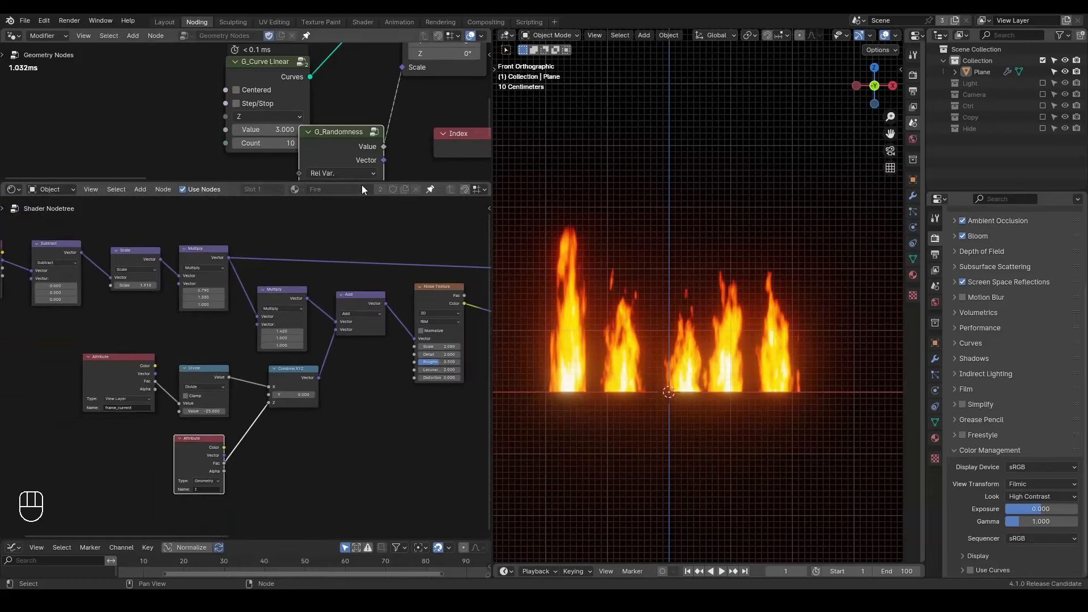
# Enlarge the Geometry Nodes editor and move the G_Randomness node beside the Instance on Points node
pyautogui.moveTo(352, 183); pyautogui.dragTo(350, 354)
pyautogui.moveTo(329, 217); pyautogui.dragTo(317, 153)
pyautogui.moveTo(384, 176); pyautogui.dragTo(333, 217, button='middle')
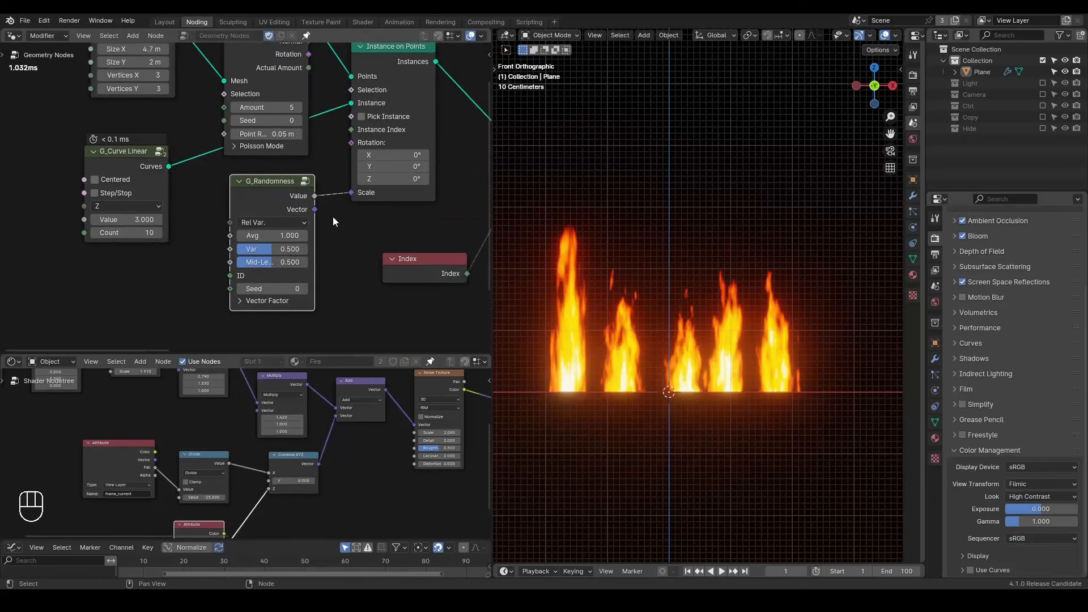
pyautogui.scroll(-2, 332, 217)
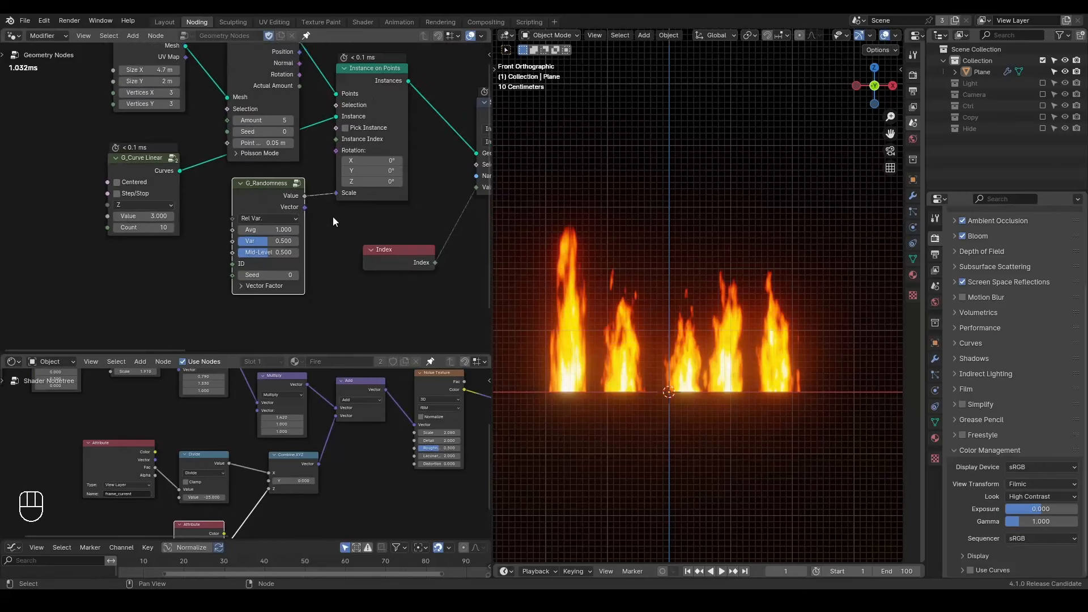
# Duplicate the Store Named Attribute node and insert the copy between the original and Realize Instances
pyautogui.moveTo(345, 352); pyautogui.dragTo(346, 290)
pyautogui.moveTo(350, 190); pyautogui.dragTo(277, 240, button='middle')
pyautogui.scroll(-5, 321, 224)
pyautogui.moveTo(340, 219); pyautogui.dragTo(326, 199, button='middle')
pyautogui.moveTo(368, 129); pyautogui.dragTo(334, 126, button='middle')
pyautogui.moveTo(325, 117); pyautogui.dragTo(315, 115)
pyautogui.hotkey('shift', 'd')
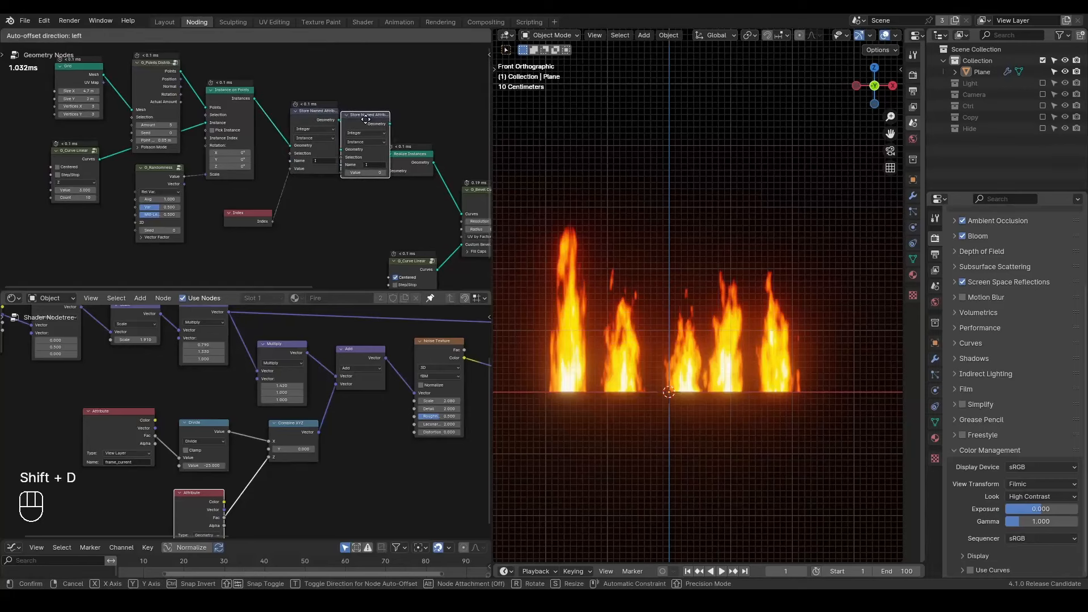
pyautogui.click(392, 116)
# Tidy the Index node, then set the duplicated Store Named Attribute node's data type to Float and its name to "D"
pyautogui.scroll(3, 366, 119)
pyautogui.scroll(2, 352, 180)
pyautogui.moveTo(134, 247); pyautogui.dragTo(125, 205)
pyautogui.moveTo(297, 184); pyautogui.dragTo(333, 157, button='middle')
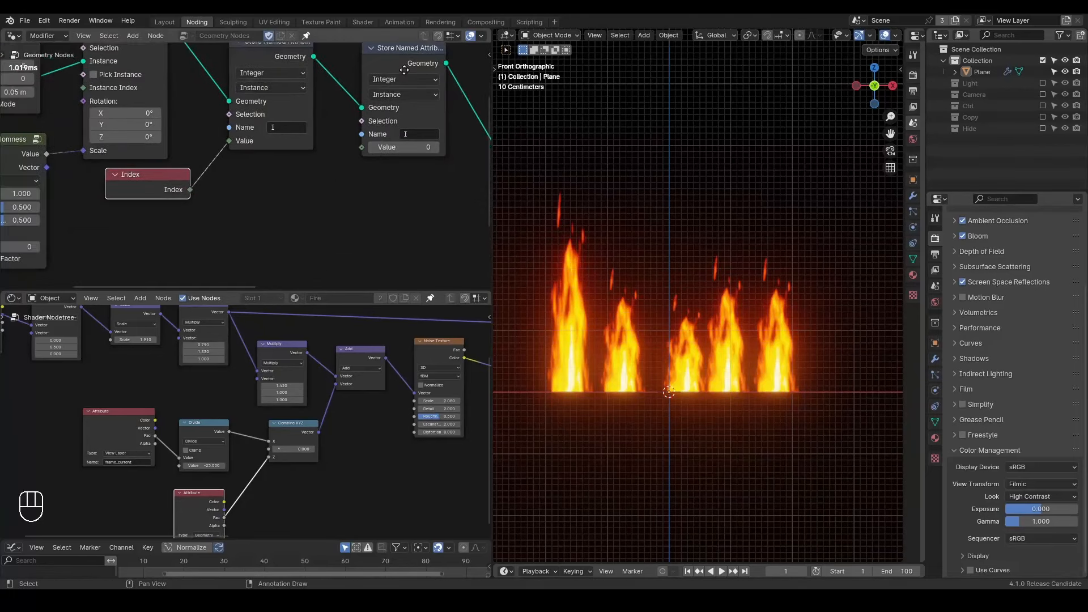
pyautogui.moveTo(404, 69); pyautogui.dragTo(403, 89, button='middle')
pyautogui.click(400, 96)
pyautogui.click(398, 112)
pyautogui.moveTo(301, 216); pyautogui.dragTo(339, 200, button='middle')
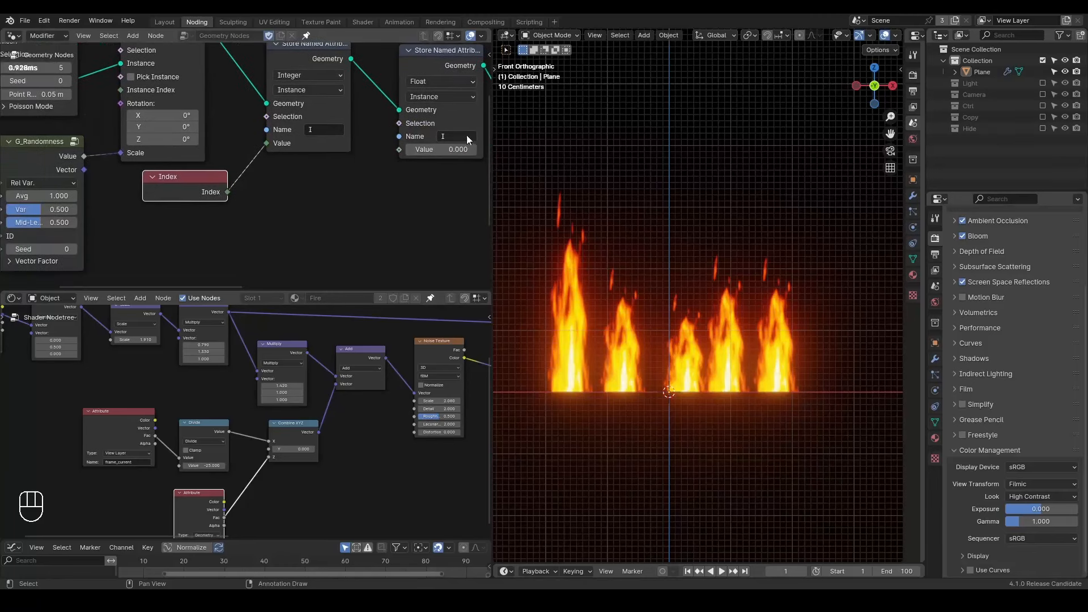
pyautogui.click(465, 136)
pyautogui.write('F')
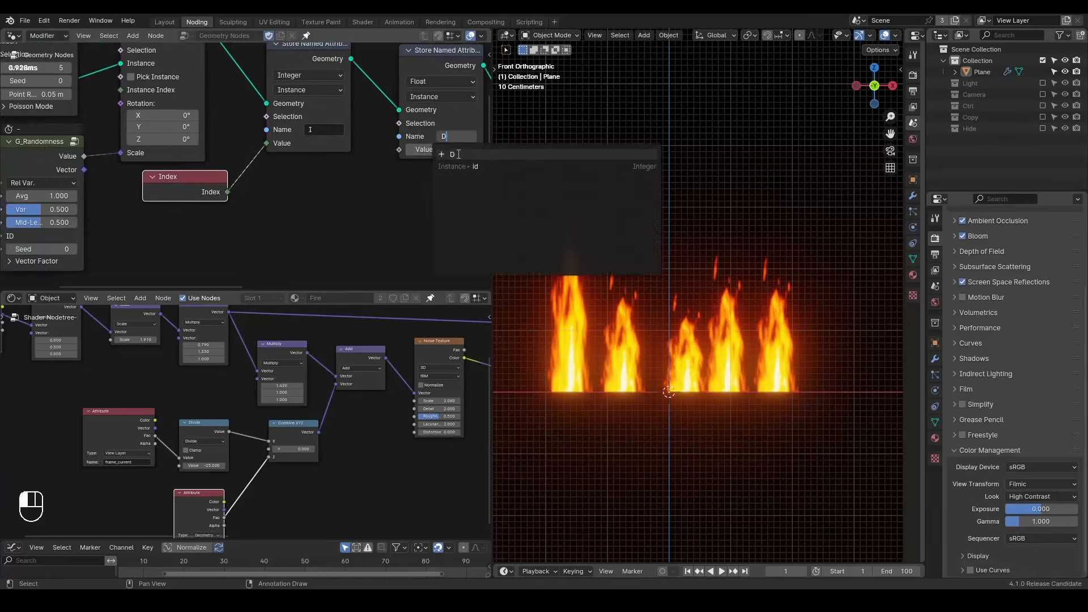
pyautogui.press('Return')
# Add a G_Delay Falloff node and place it before the G_Randomness node, below G_Curve Linear
pyautogui.hotkey('ctrl', 'a')
pyautogui.write('delay')
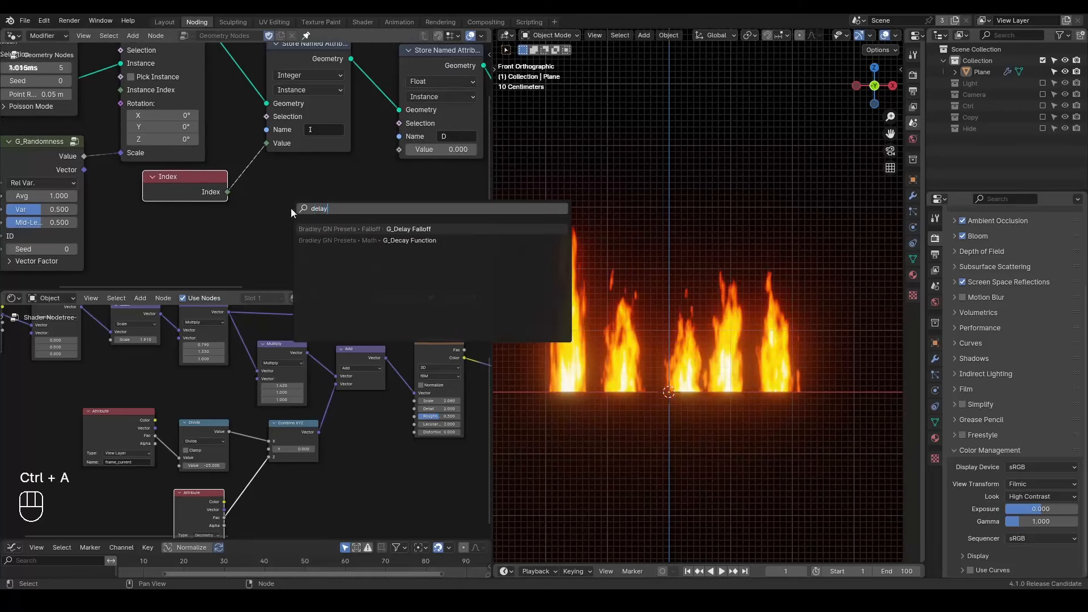
pyautogui.press('Return')
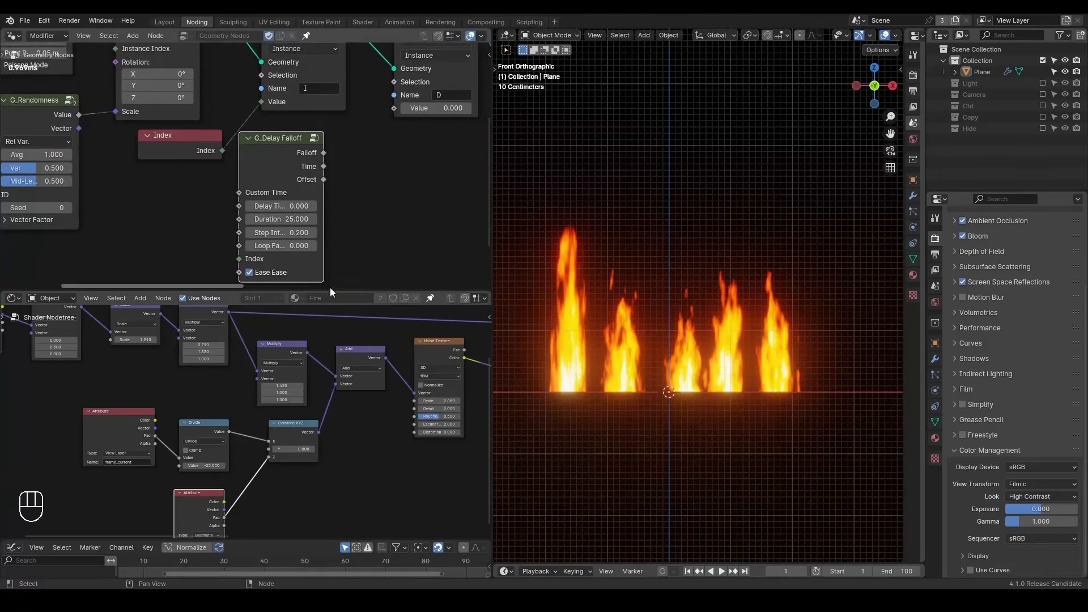
pyautogui.moveTo(332, 291); pyautogui.dragTo(331, 408)
pyautogui.moveTo(334, 258); pyautogui.dragTo(327, 294, button='middle')
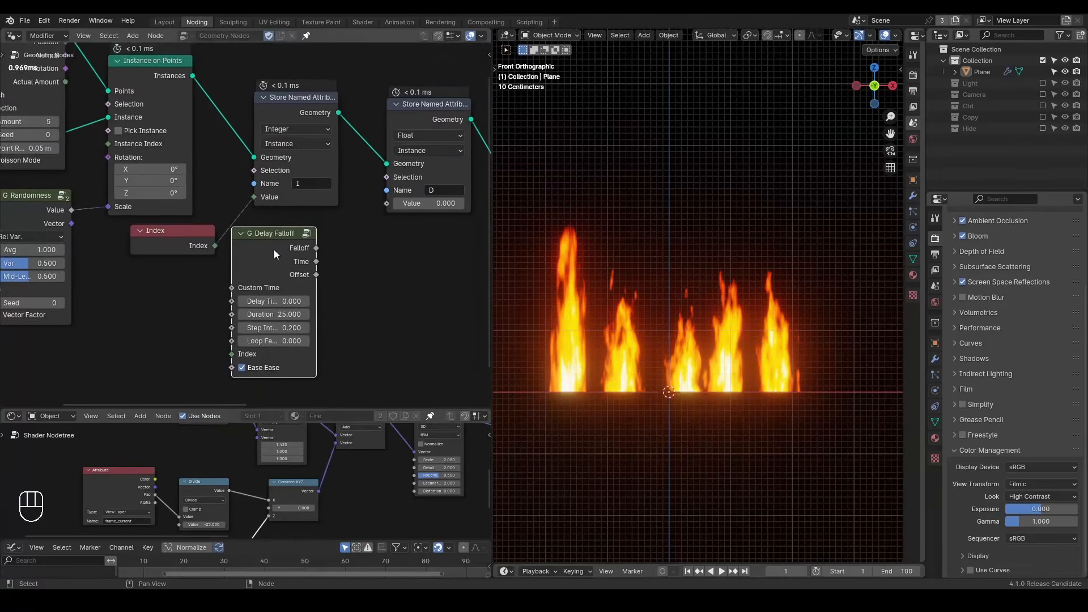
pyautogui.scroll(-2, 274, 249)
pyautogui.moveTo(274, 250); pyautogui.dragTo(407, 238, button='middle')
pyautogui.moveTo(406, 232); pyautogui.dragTo(38, 275)
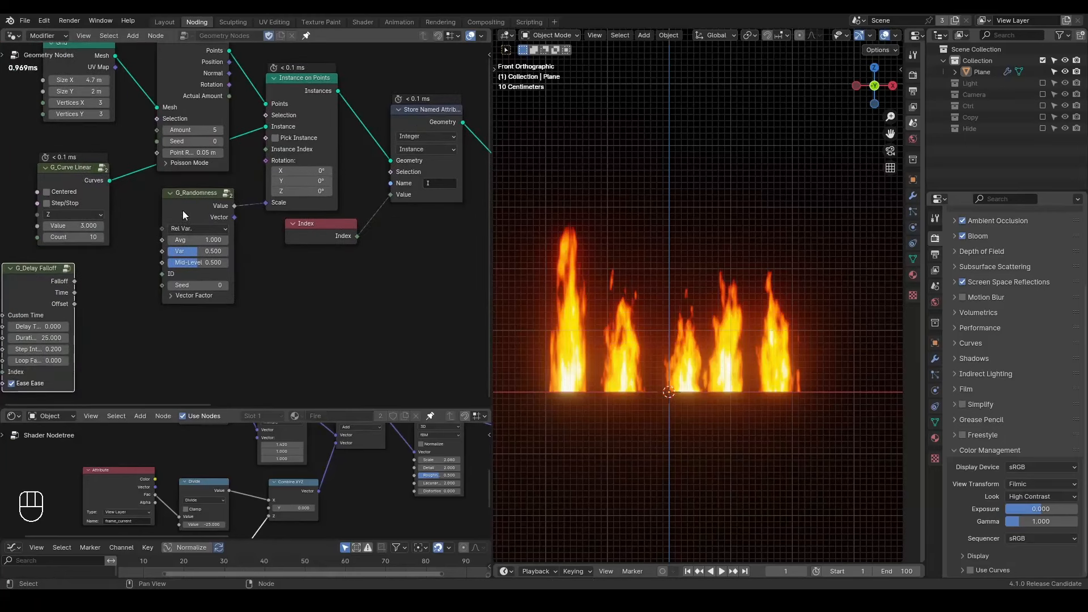
# Connect the Falloff output of G_Delay Falloff to the Avg input of G_Randomness
pyautogui.moveTo(183, 214); pyautogui.dragTo(199, 245)
pyautogui.moveTo(199, 245); pyautogui.dragTo(295, 217, button='middle')
pyautogui.scroll(3, 196, 274)
pyautogui.moveTo(152, 261); pyautogui.dragTo(280, 249)
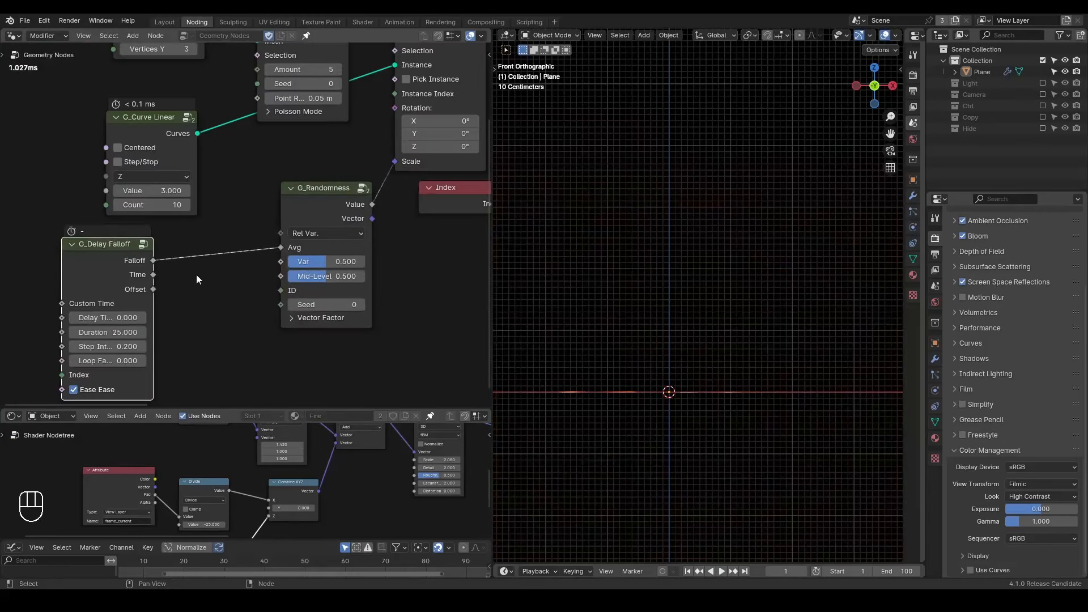
# Play the animation from the first frame to examine how the flames grow
pyautogui.hotkey('shift', 'space')
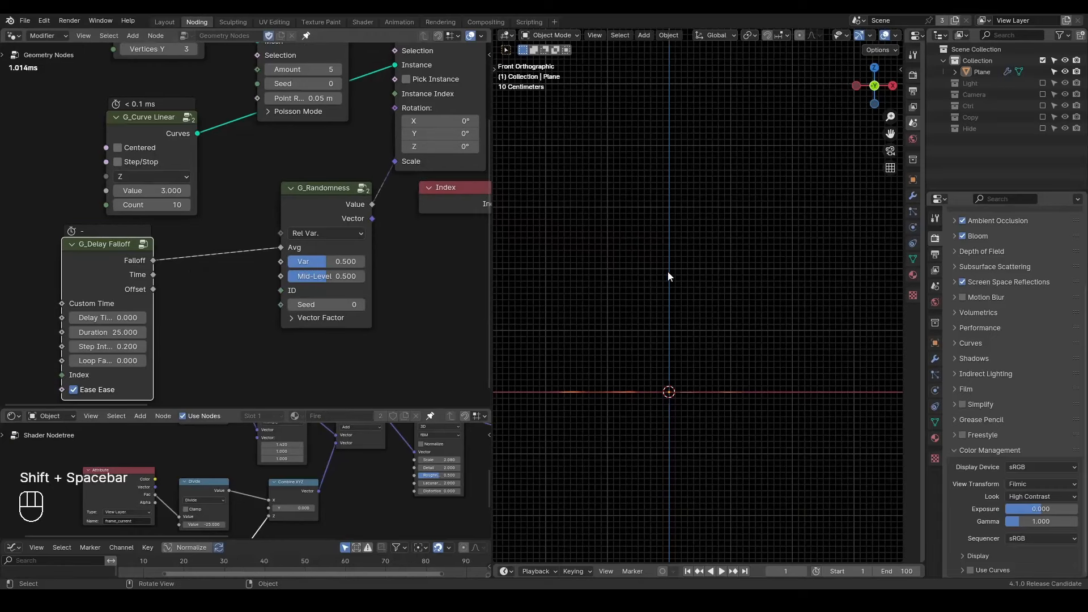
pyautogui.press('space')
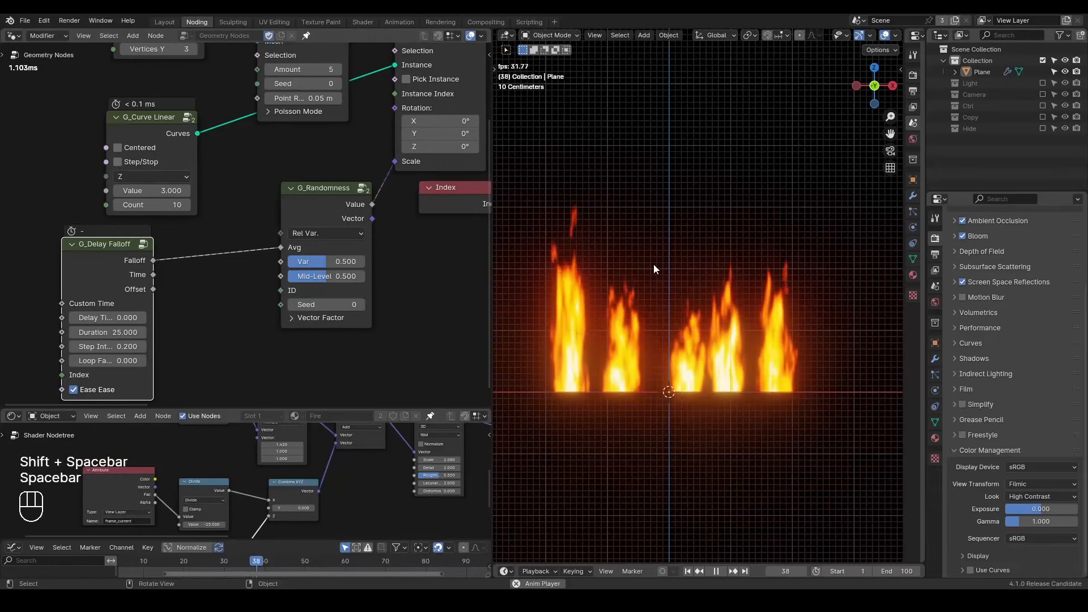
pyautogui.press('space')
pyautogui.hotkey('shift', 'space')
pyautogui.press('space')
pyautogui.press('space')
# Set the Step Interval of G_Delay Falloff to 15 and play back the staggered flames from the start
pyautogui.moveTo(199, 292); pyautogui.dragTo(270, 275, button='middle')
pyautogui.moveTo(182, 330); pyautogui.dragTo(273, 320)
pyautogui.press('space')
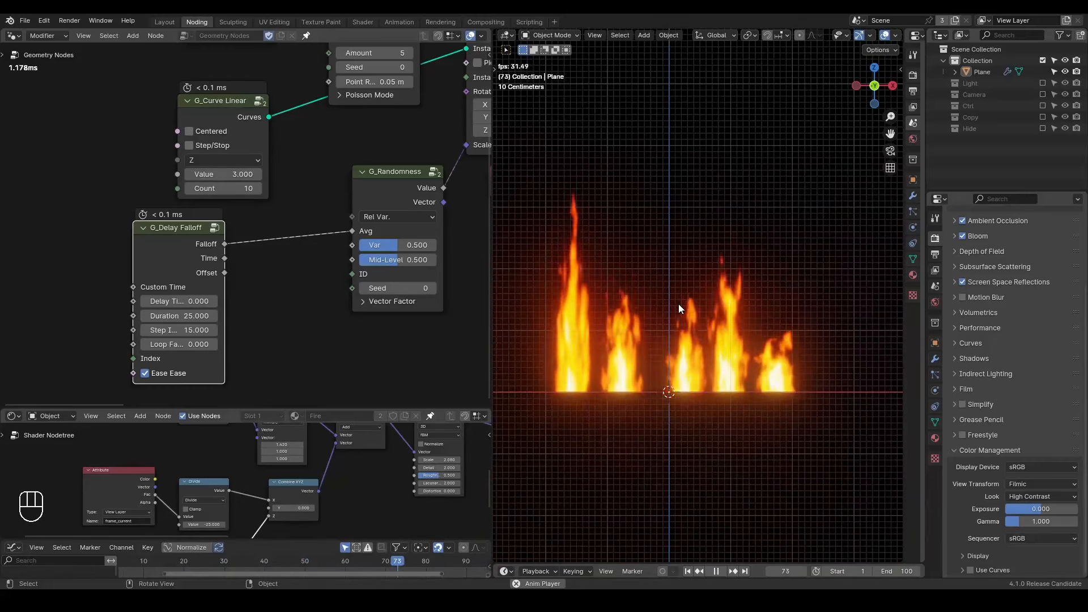
pyautogui.press('space')
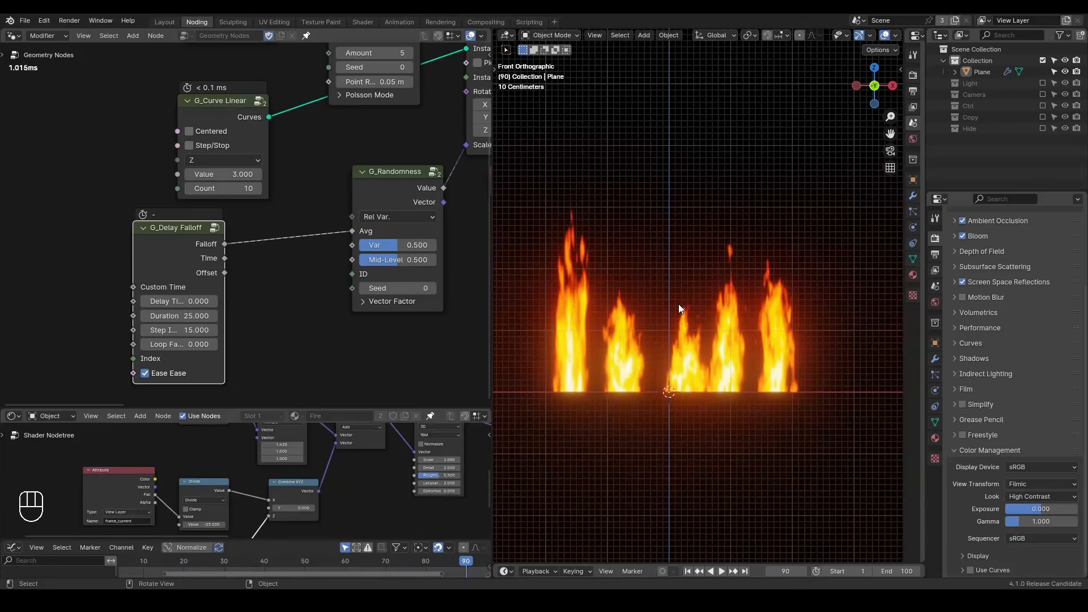
pyautogui.hotkey('shift', 'space')
pyautogui.press('space')
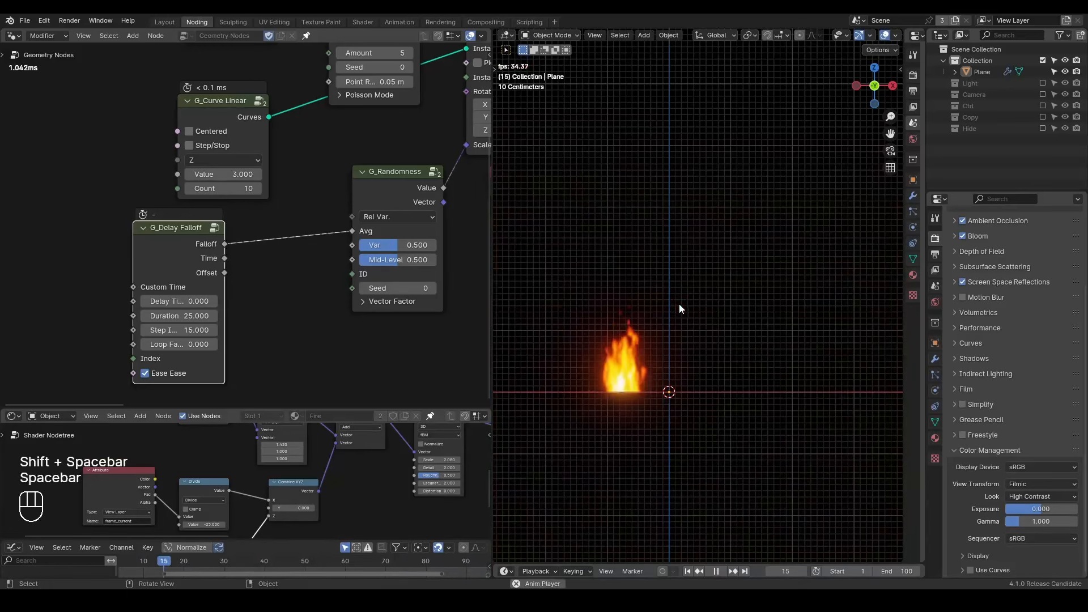
pyautogui.press('space')
pyautogui.hotkey('shift', 'space')
# Widen the G_Delay Falloff node, set its Duration to 6 and turn off Ease Ease
pyautogui.scroll(2, 88, 268)
pyautogui.moveTo(141, 283); pyautogui.dragTo(104, 283)
pyautogui.doubleClick(182, 321)
pyautogui.write('6')
pyautogui.press('Return')
pyautogui.moveTo(134, 393); pyautogui.dragTo(149, 374, button='middle')
pyautogui.click(152, 369)
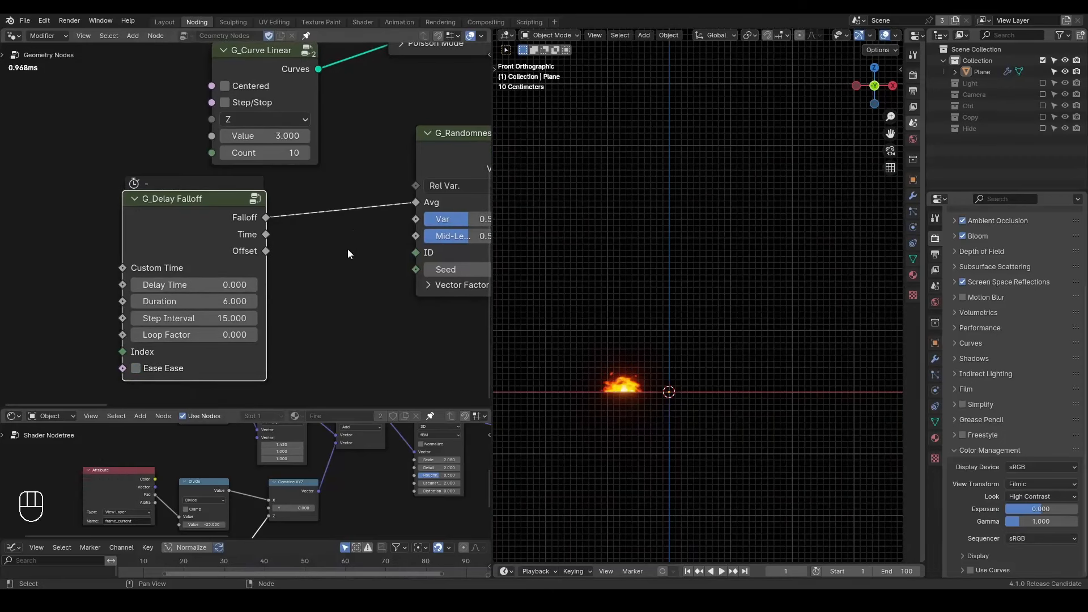
# Insert a Float Curve node between the Falloff output and the Avg input of G_Randomness
pyautogui.hotkey('ctrl', 'a')
pyautogui.write('float')
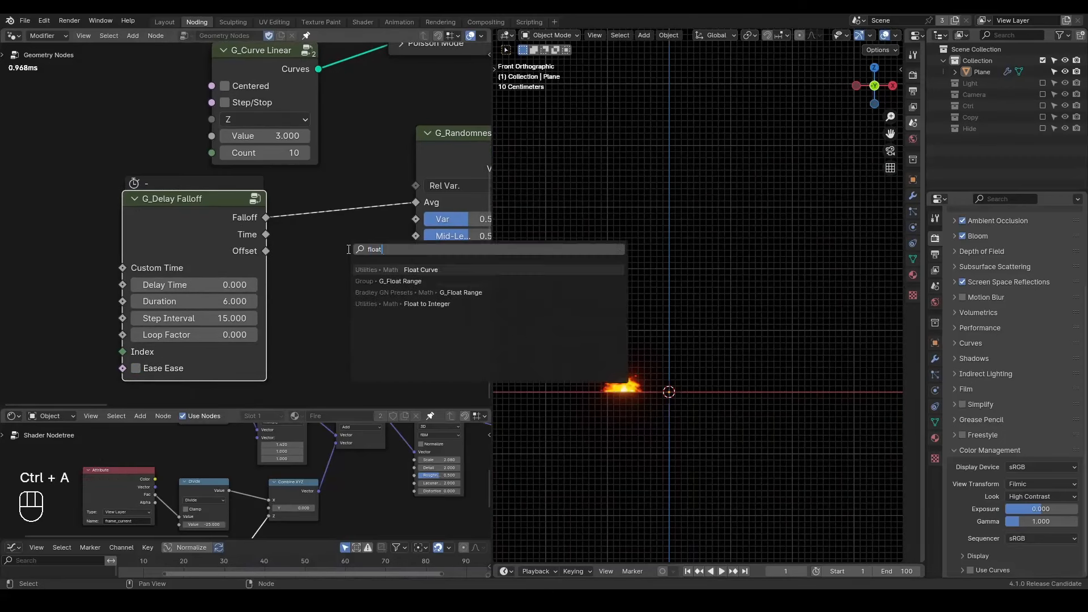
pyautogui.press('Return')
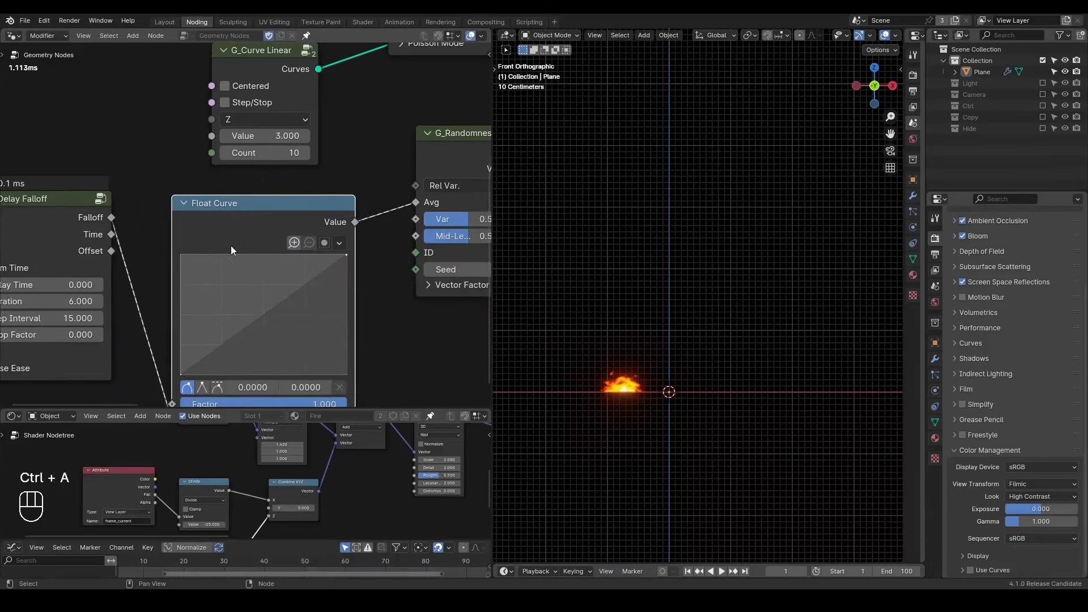
pyautogui.click(291, 249)
# Shape the float curve with a vector-handle peak near 0.78, 0.99 and a point at 0.8772, 0.8125, and preview the animation
pyautogui.moveTo(375, 274); pyautogui.dragTo(370, 234)
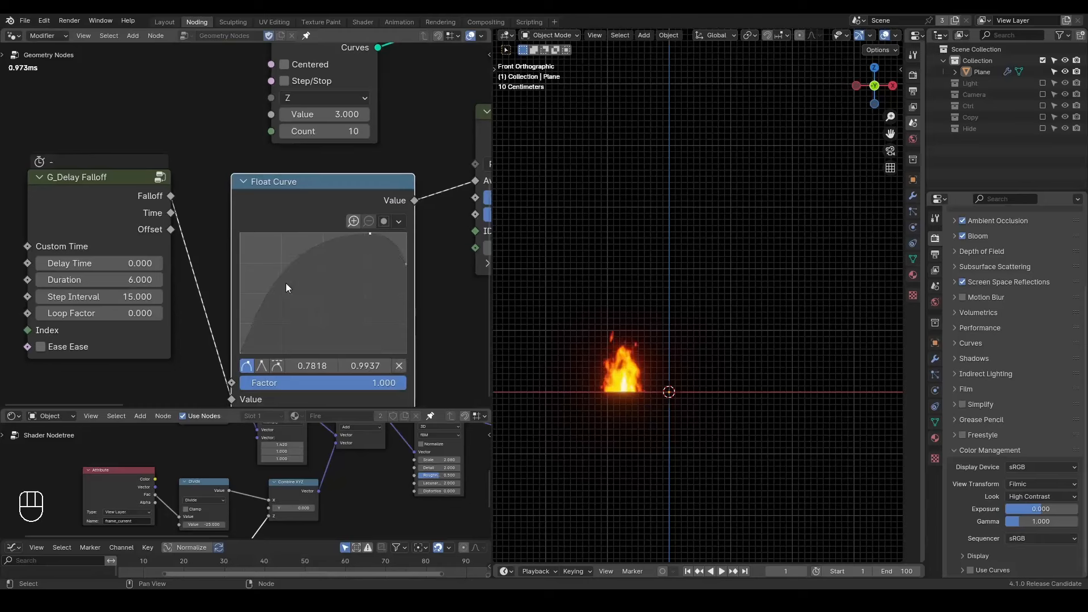
pyautogui.click(266, 367)
pyautogui.moveTo(409, 263); pyautogui.dragTo(386, 255)
pyautogui.hotkey('shift', 'space')
pyautogui.press('space')
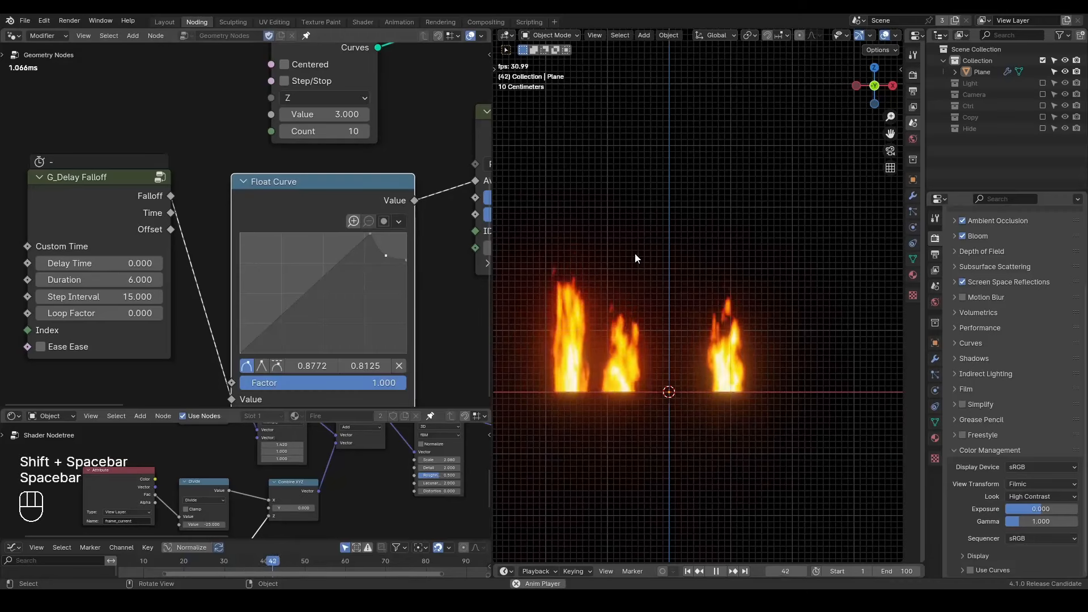
pyautogui.press('space')
# Set the Duration of G_Delay Falloff to 8 and replay the animation from the start
pyautogui.moveTo(100, 280); pyautogui.dragTo(110, 280)
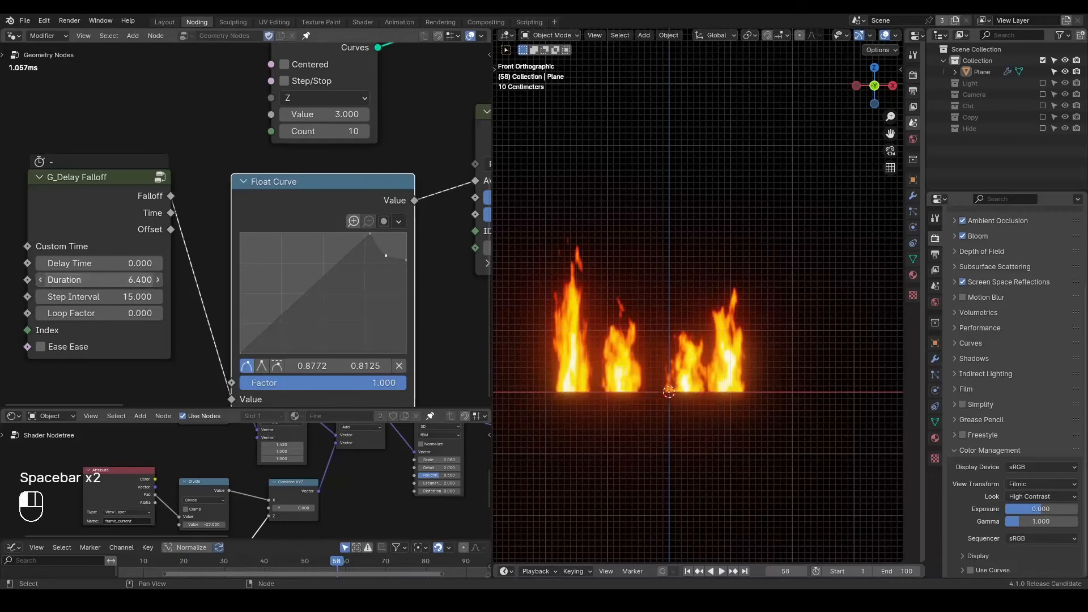
pyautogui.click(113, 280)
pyautogui.write('6.6')
pyautogui.press('Return')
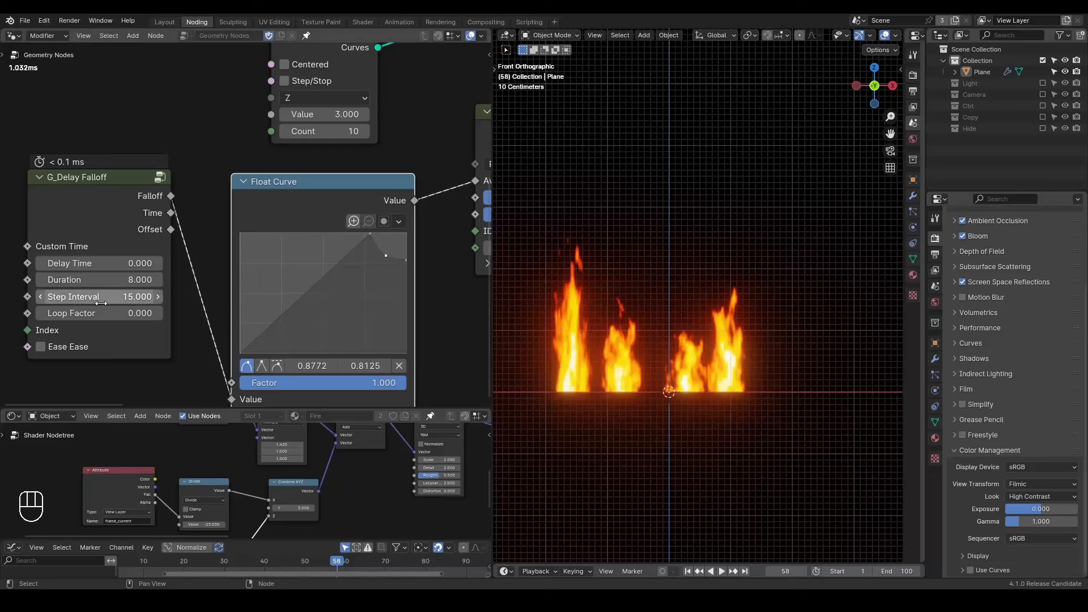
pyautogui.hotkey('shift', 'space')
pyautogui.press('space')
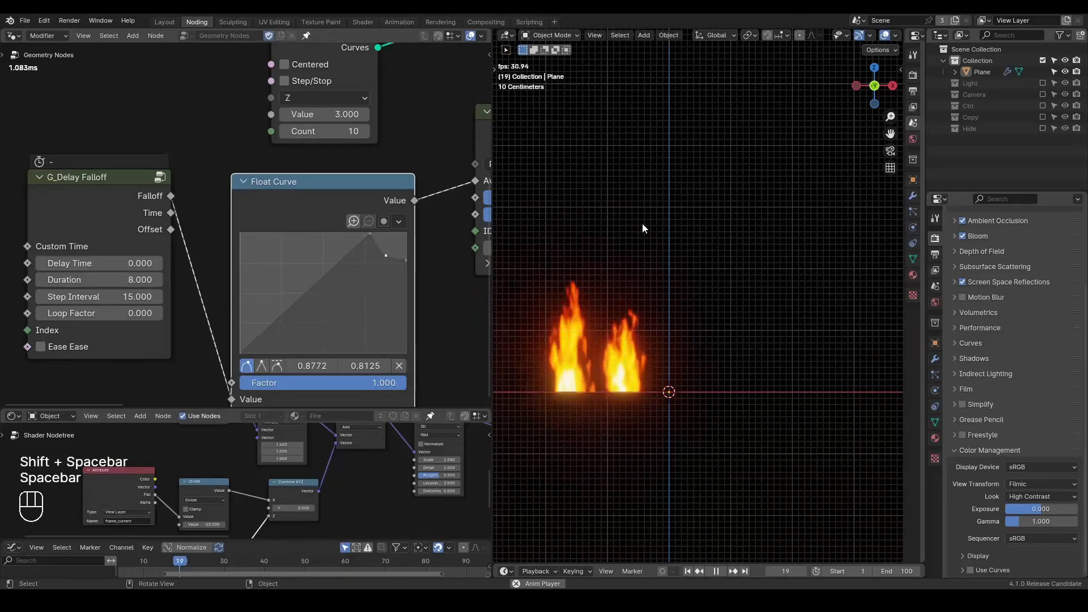
pyautogui.press('space')
# Move the float curve's peak to 0.55, 1.0 and give it an auto-clamped handle, previewing the animation after each change
pyautogui.moveTo(358, 240); pyautogui.dragTo(321, 239)
pyautogui.hotkey('shift', 'space')
pyautogui.press('space')
pyautogui.press('space')
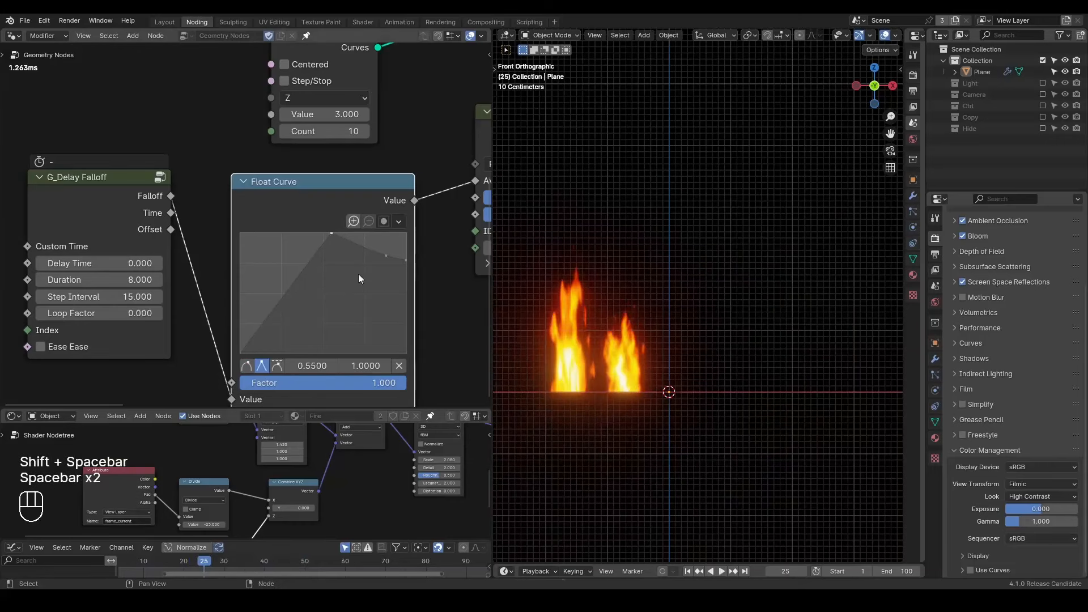
pyautogui.click(277, 367)
pyautogui.hotkey('shift', 'space')
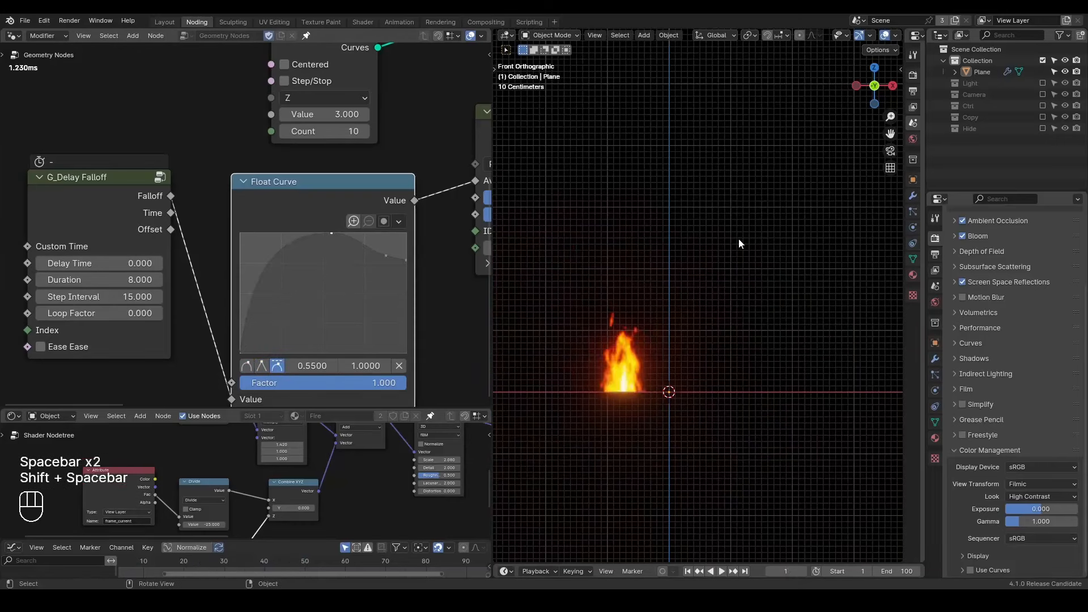
pyautogui.press('space')
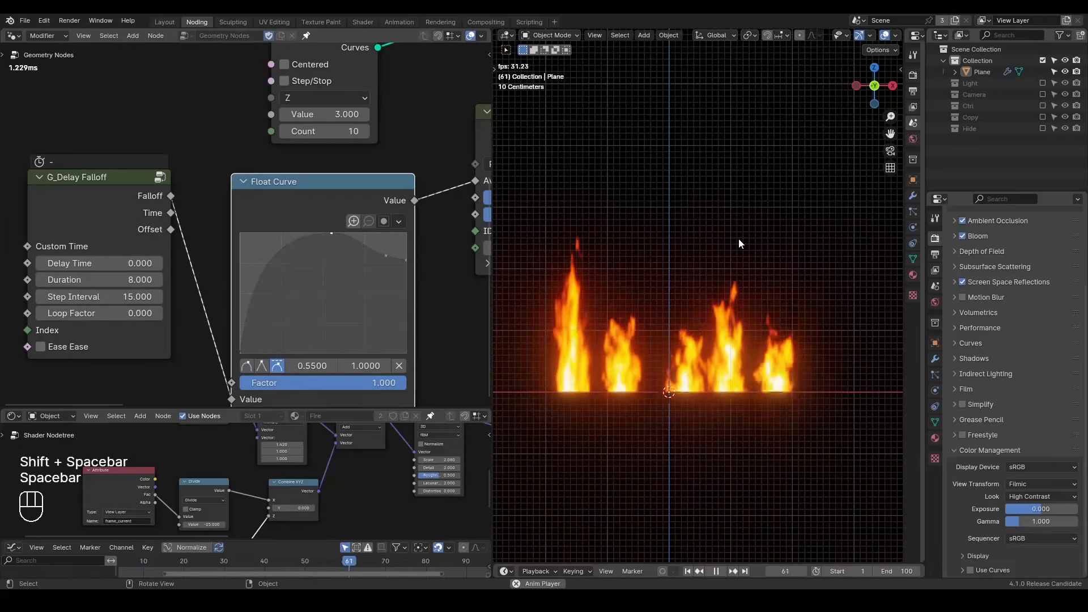
pyautogui.press('space')
# Add a float curve point at 0.3272, 0.6375 on the rising side and return to the first frame
pyautogui.click(285, 273)
pyautogui.moveTo(285, 274); pyautogui.dragTo(294, 276)
pyautogui.hotkey('shift', 'space')
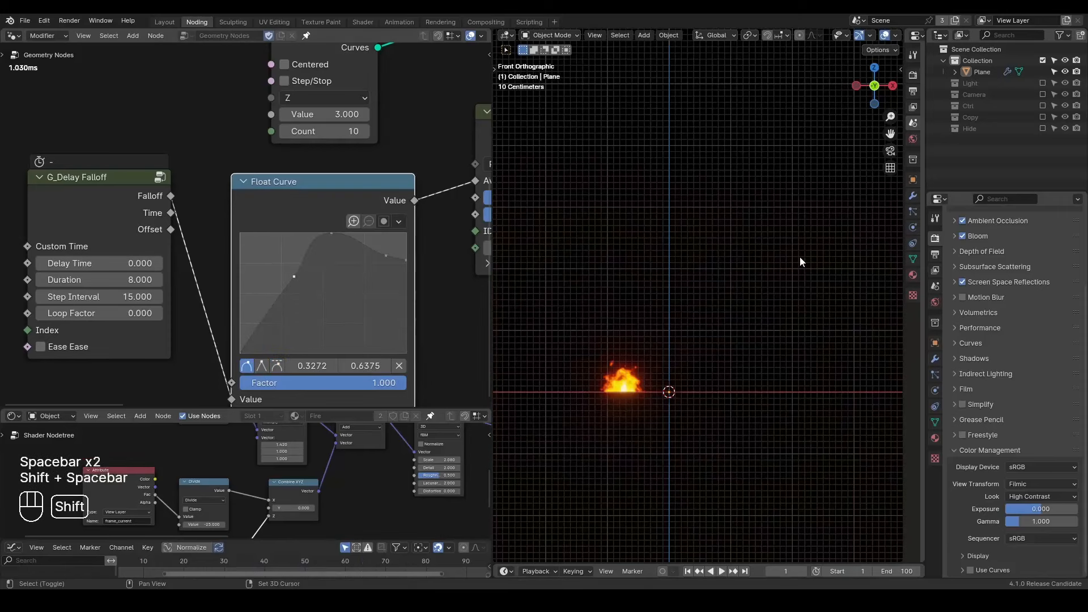
# Play the animation briefly, then remove the Float Curve node while keeping the falloff link to the randomness node connected
pyautogui.press('space')
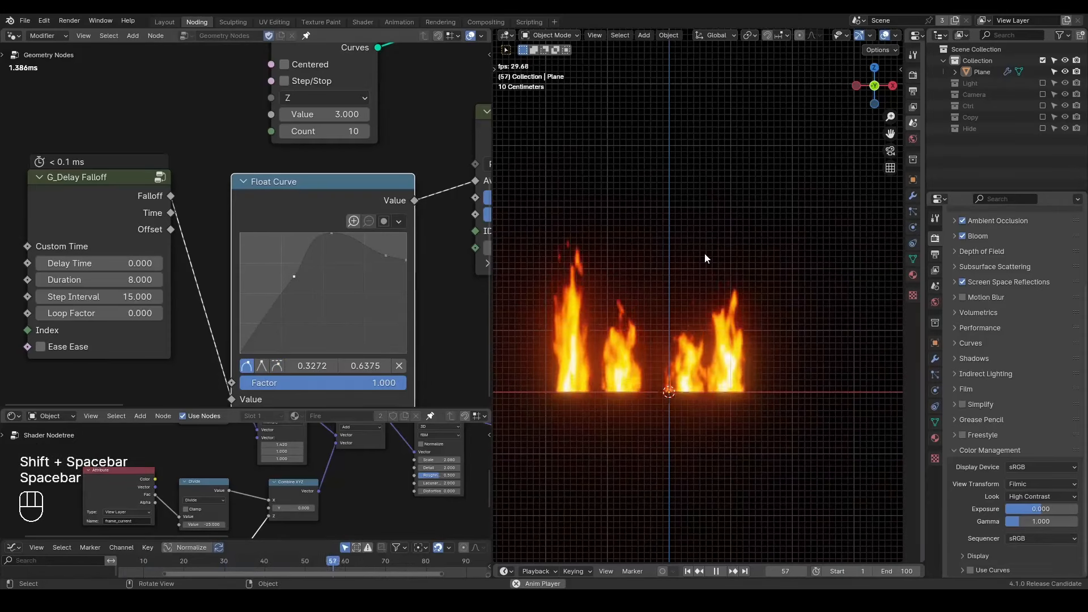
pyautogui.press('space')
pyautogui.hotkey('ctrl', 'x')
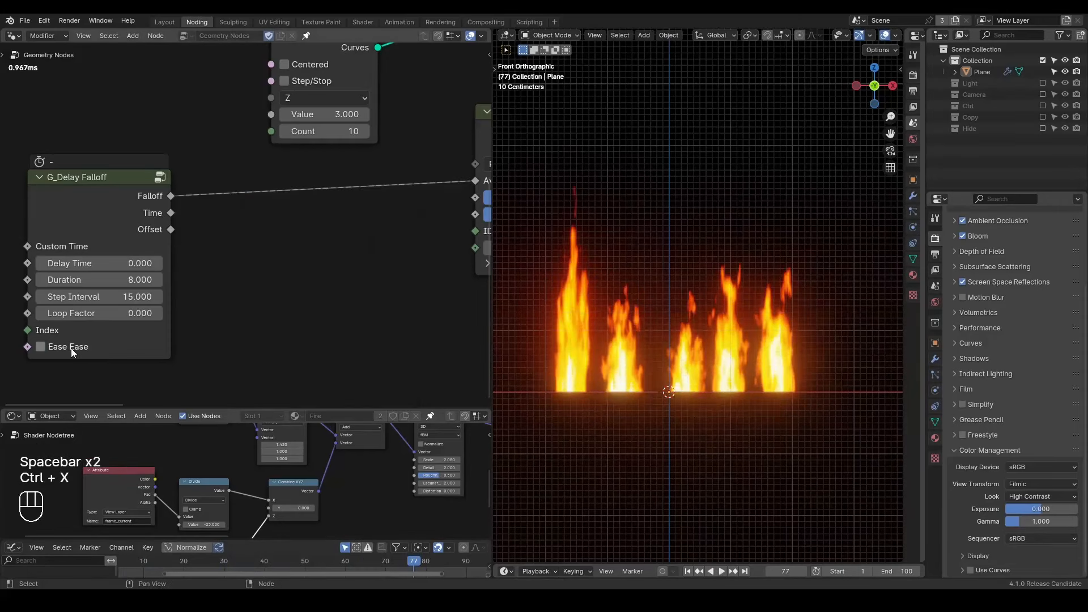
# Enable Ease Ease on G_Delay Falloff, preview the animation from the start and return to the first frame
pyautogui.moveTo(101, 188); pyautogui.dragTo(189, 195)
pyautogui.hotkey('shift', 'space')
pyautogui.press('space')
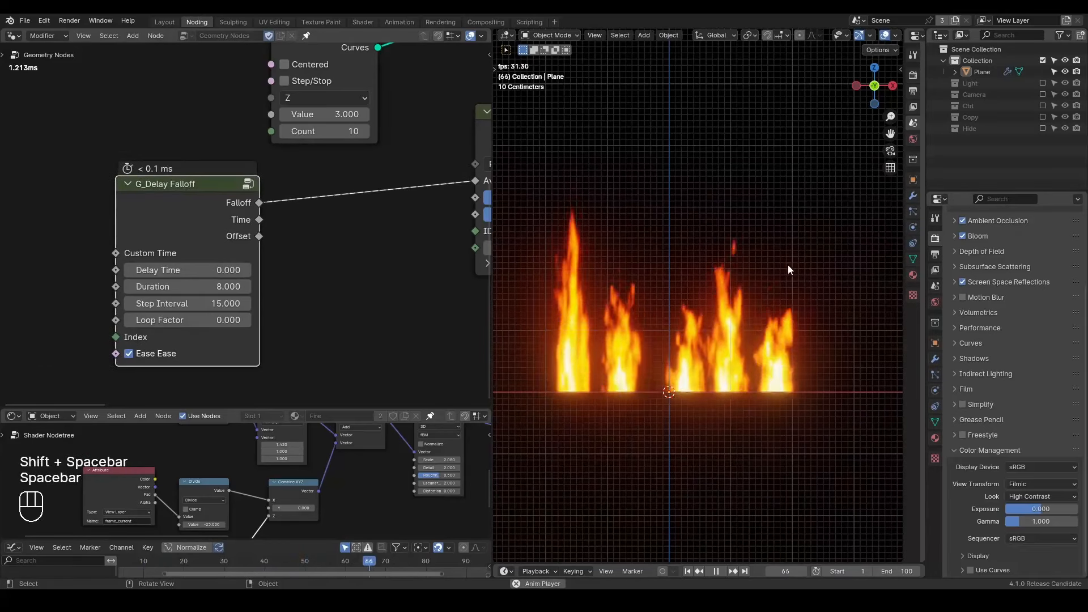
pyautogui.press('space')
pyautogui.hotkey('shift', 'space')
# Reposition G_Delay Falloff below the other geometry nodes, enlarge the shader editor and preview the animation
pyautogui.moveTo(205, 206); pyautogui.dragTo(317, 201)
pyautogui.moveTo(386, 176); pyautogui.dragTo(188, 212, button='middle')
pyautogui.keyDown('ctrl'); pyautogui.moveTo(231, 139); pyautogui.dragTo(200, 218, button='middle'); pyautogui.keyUp('ctrl')
pyautogui.moveTo(98, 265); pyautogui.dragTo(410, 202)
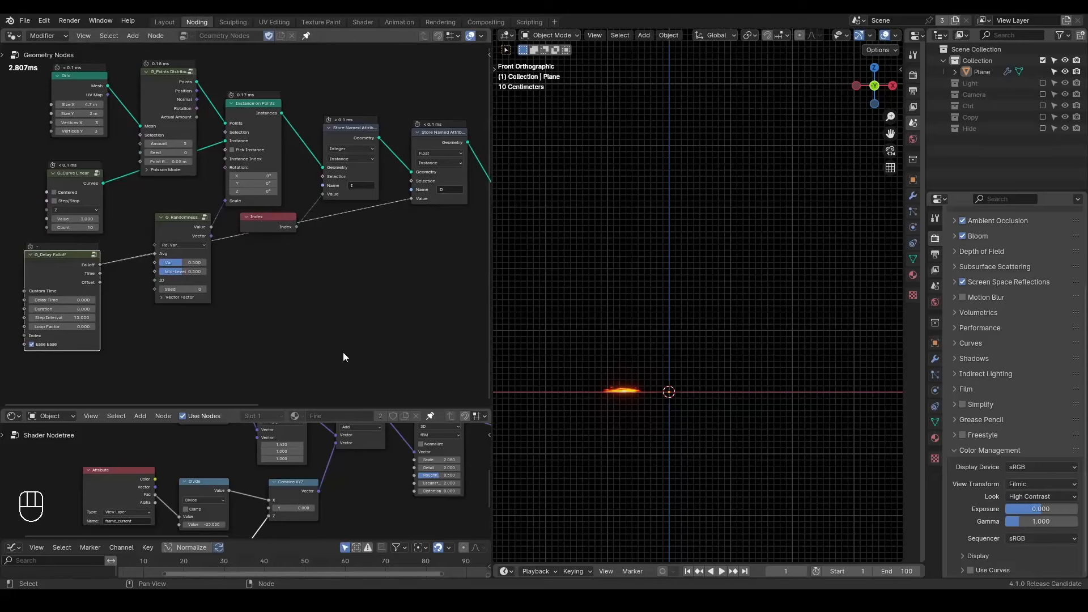
pyautogui.moveTo(346, 409); pyautogui.dragTo(373, 266)
pyautogui.moveTo(229, 379); pyautogui.dragTo(382, 389, button='middle')
pyautogui.scroll(5, 331, 417)
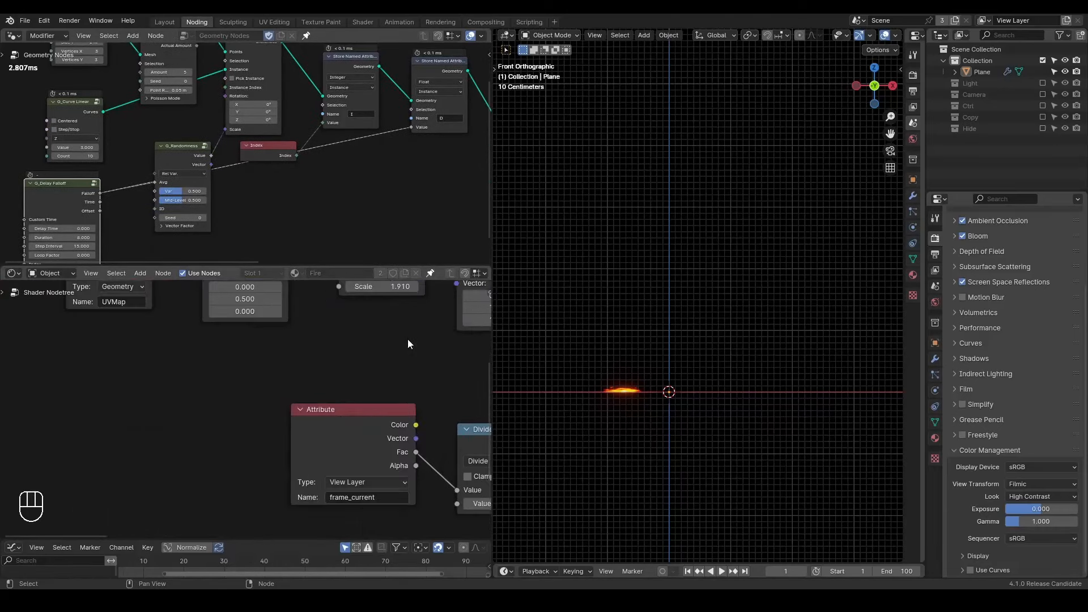
pyautogui.press('space')
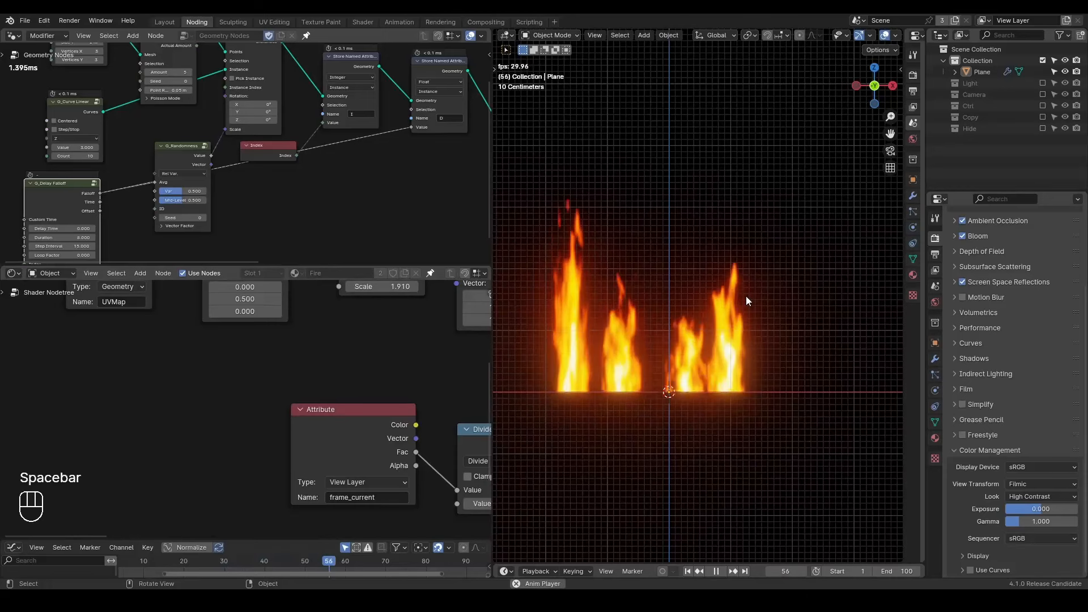
pyautogui.press('space')
# Try an X value of -0.130 in the Subtract node fed by the UVMap attribute
pyautogui.moveTo(259, 312); pyautogui.dragTo(259, 370, button='middle')
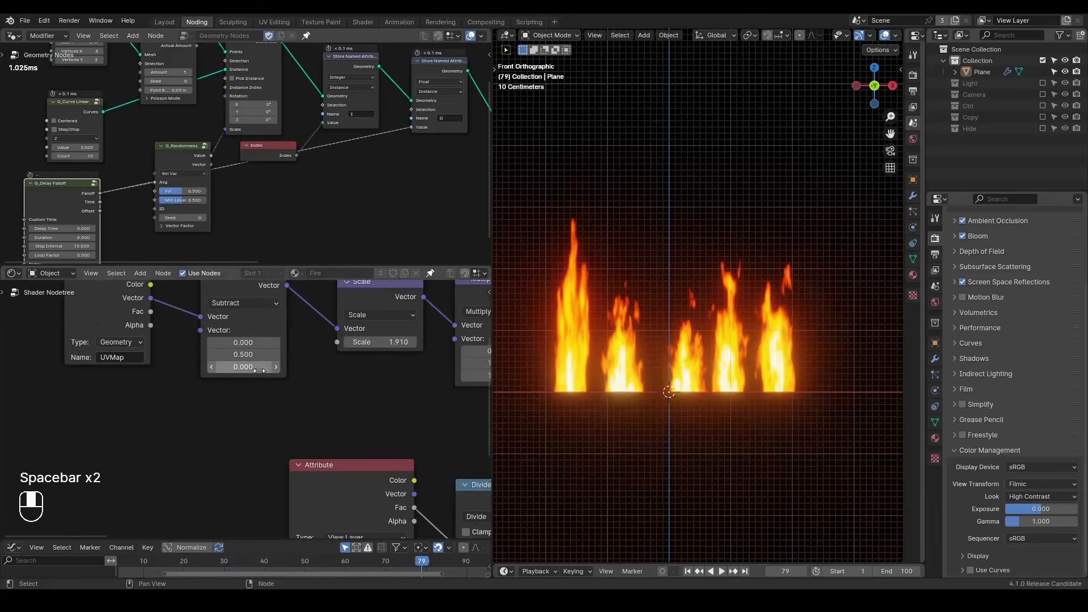
pyautogui.press('shift')
pyautogui.keyDown('shift'); pyautogui.moveTo(249, 344); pyautogui.dragTo(236, 343); pyautogui.keyUp('shift')
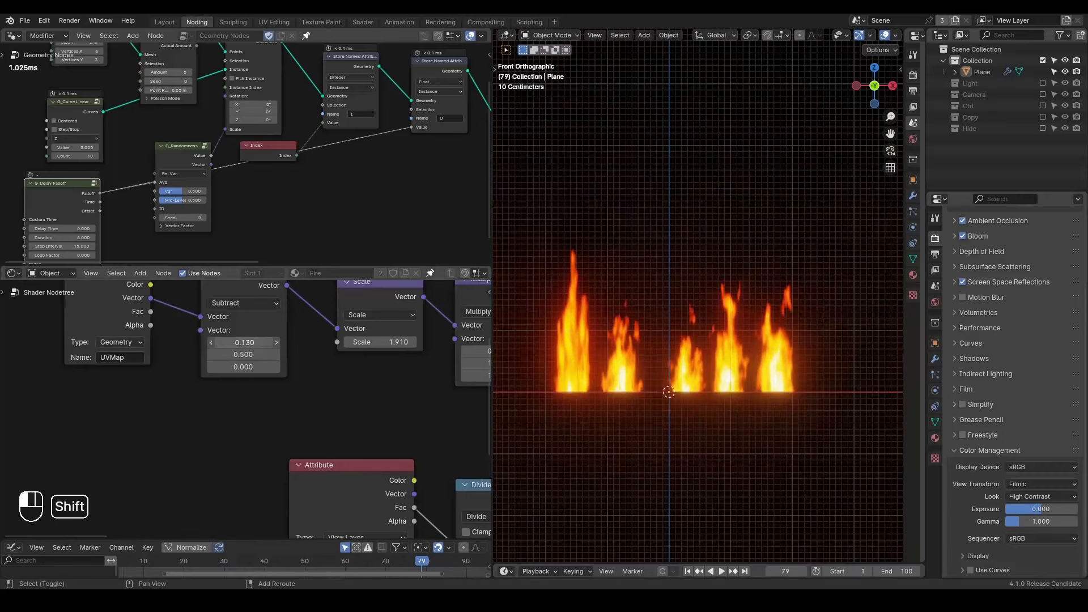
pyautogui.press('Return')
# Make room after the Gradient Texture in the shader tree and gather its outgoing Color links through a reroute
pyautogui.moveTo(361, 392); pyautogui.dragTo(146, 403, button='middle')
pyautogui.keyDown('ctrl'); pyautogui.moveTo(278, 355); pyautogui.dragTo(296, 434, button='middle'); pyautogui.keyUp('ctrl')
pyautogui.moveTo(389, 399); pyautogui.dragTo(434, 376, button='middle')
pyautogui.moveTo(413, 314); pyautogui.dragTo(1, 488)
pyautogui.press('g')
pyautogui.click(245, 359)
pyautogui.click(317, 419)
pyautogui.moveTo(409, 432); pyautogui.dragTo(279, 400, button='middle')
pyautogui.keyDown('shift'); pyautogui.moveTo(256, 348); pyautogui.dragTo(248, 459, button='right'); pyautogui.keyUp('shift')
pyautogui.press('g')
pyautogui.click(351, 386)
pyautogui.click(320, 392)
# Try a vector math Subtract node on the Gradient Texture's Color output
pyautogui.moveTo(165, 360); pyautogui.dragTo(241, 399)
pyautogui.write('sub')
pyautogui.press('Return')
pyautogui.click(235, 406)
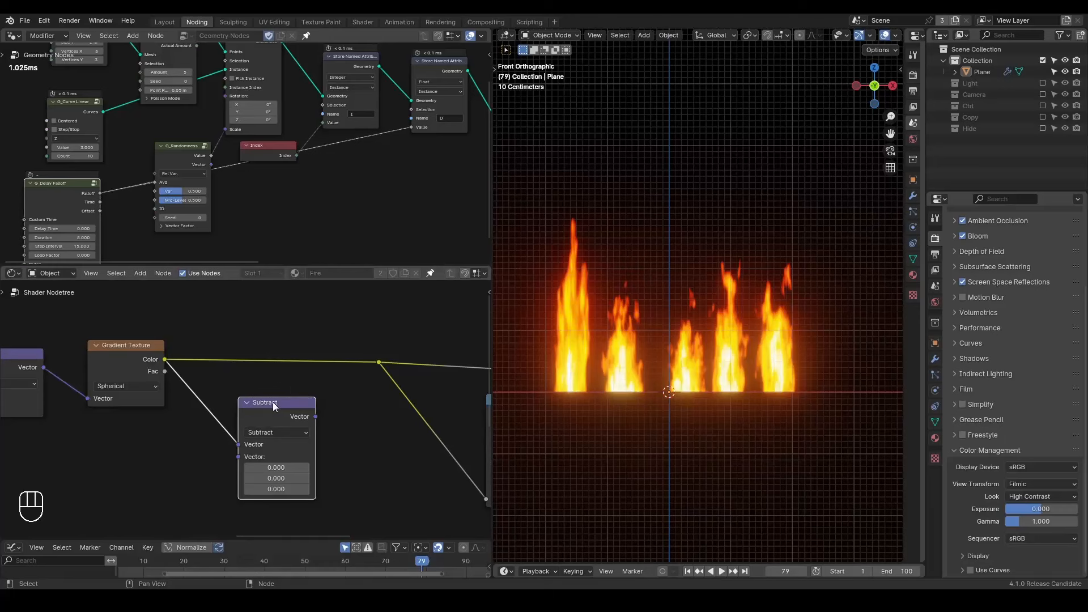
pyautogui.click(255, 387)
# Preview the Gradient Texture output in the viewport and delete the vector Subtract node
pyautogui.moveTo(209, 356); pyautogui.dragTo(192, 360, button='middle')
pyautogui.keyDown('ctrl'); pyautogui.keyDown('shift'); pyautogui.click(104, 356); pyautogui.keyUp('shift'); pyautogui.keyUp('ctrl')
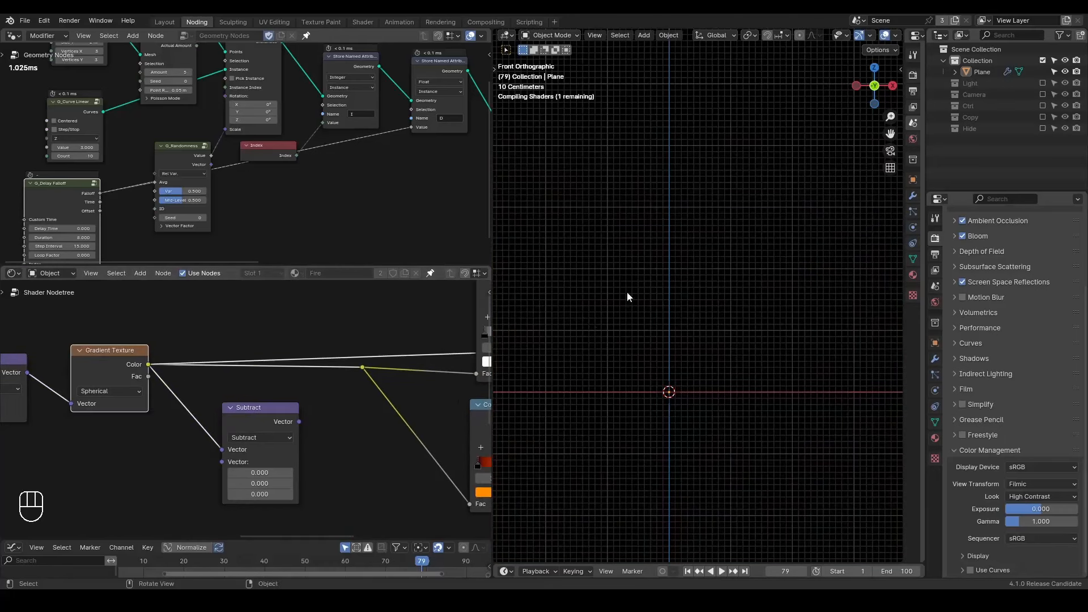
pyautogui.click(238, 407)
pyautogui.press('x')
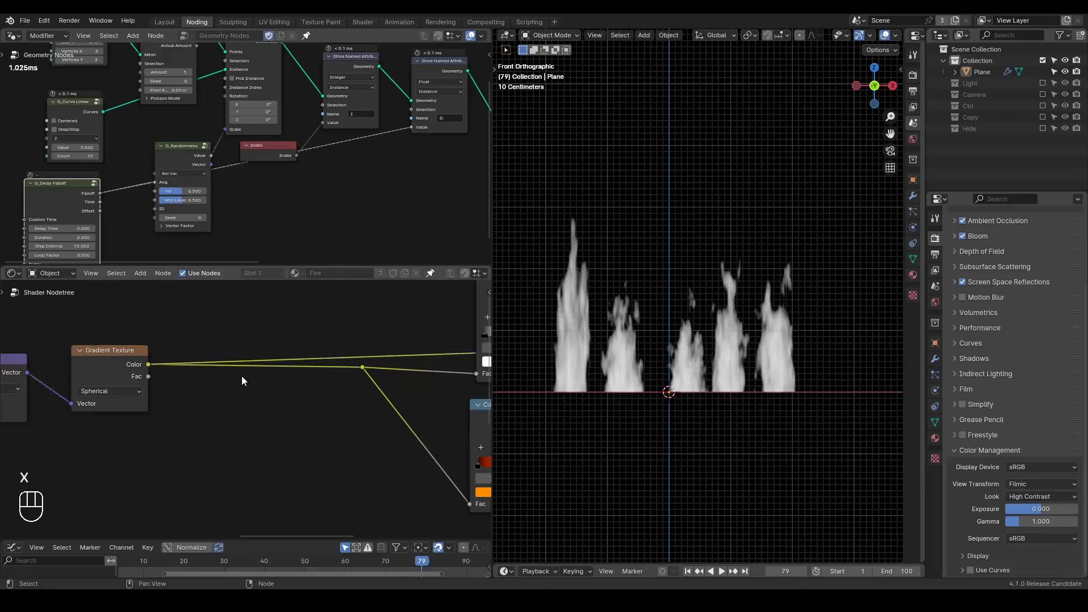
# Add a reroute on the outgoing Color links and a Math Subtract node fed by the Gradient Texture's Color
pyautogui.keyDown('shift'); pyautogui.moveTo(228, 385); pyautogui.dragTo(228, 385, button='right'); pyautogui.keyUp('shift')
pyautogui.press('g')
pyautogui.moveTo(145, 367); pyautogui.dragTo(177, 388)
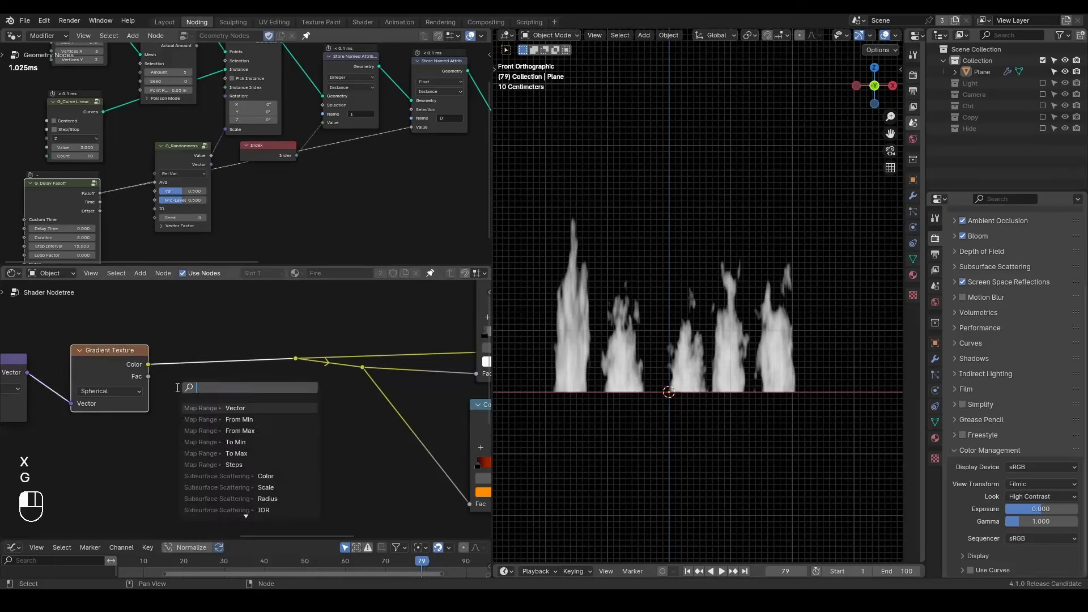
pyautogui.write('math subtract')
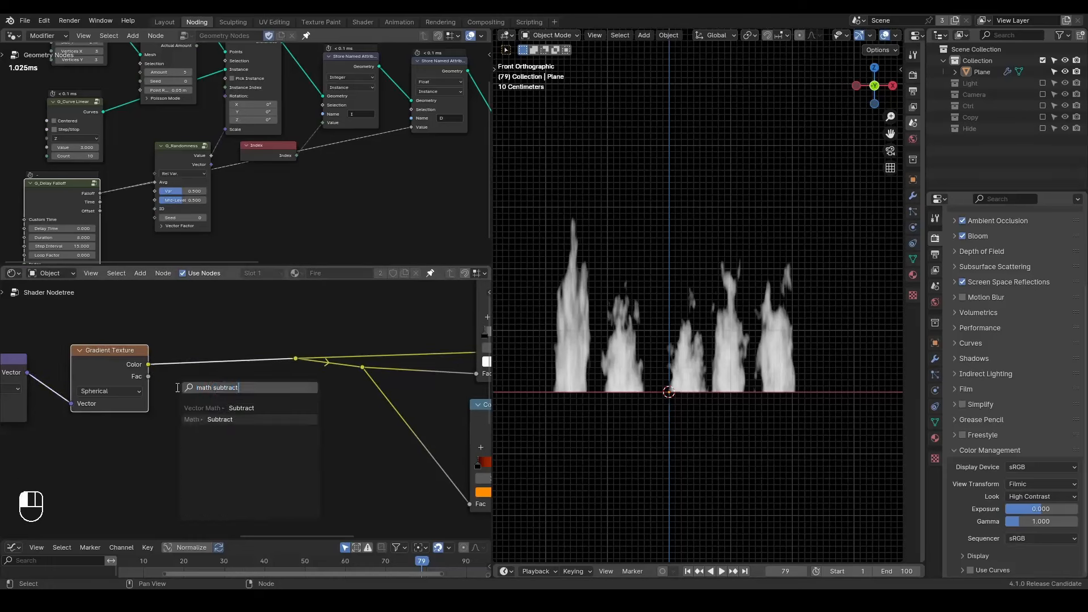
pyautogui.click(209, 420)
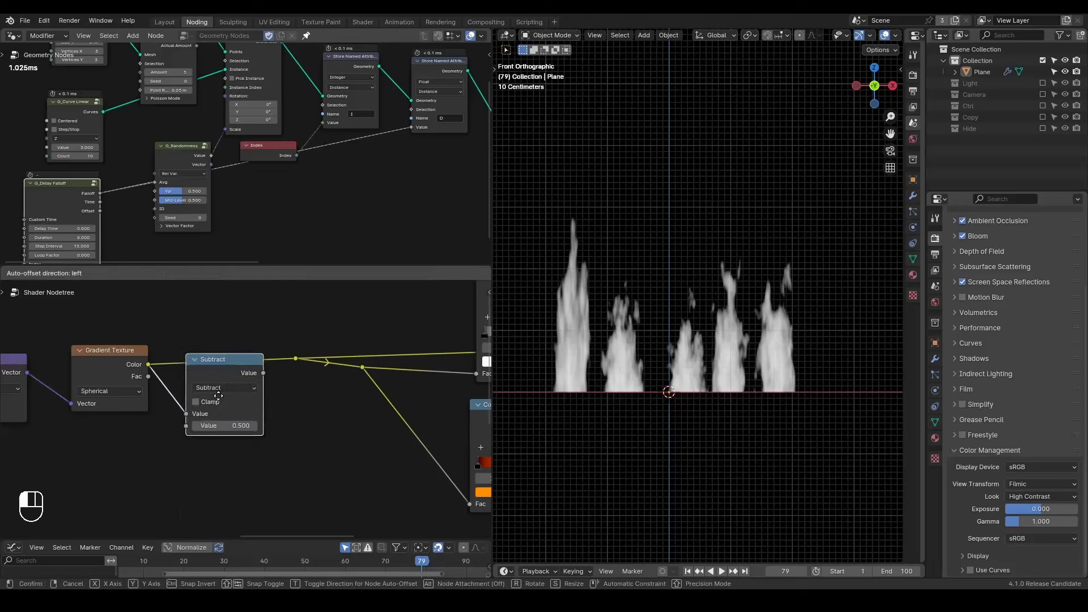
pyautogui.click(228, 402)
pyautogui.moveTo(148, 376); pyautogui.dragTo(331, 440)
pyautogui.write('subtract')
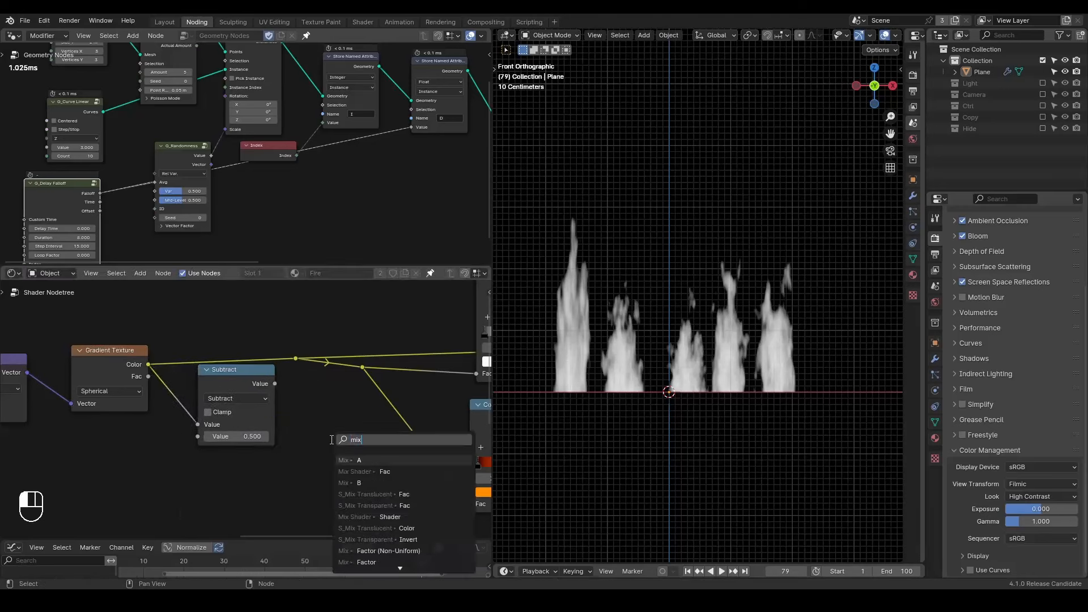
pyautogui.press('Return')
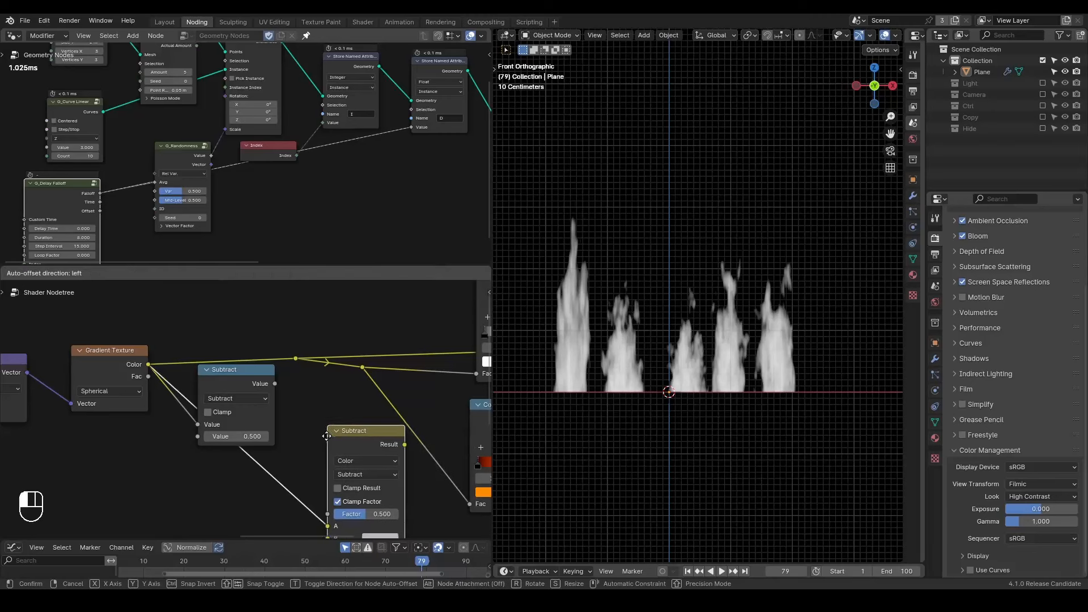
pyautogui.click(295, 398)
pyautogui.click(346, 400)
pyautogui.press('x')
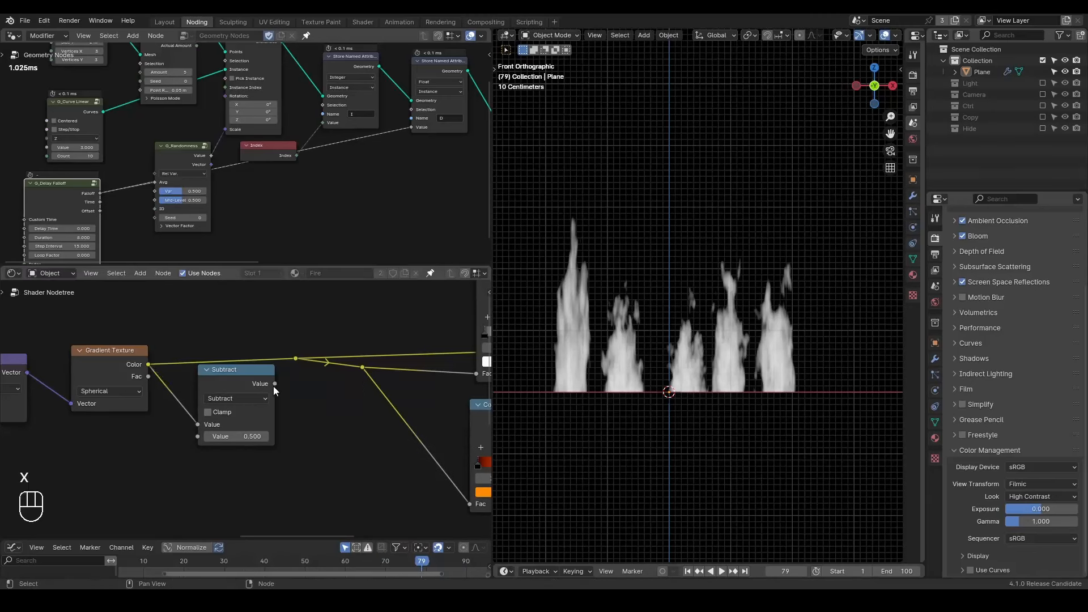
# Route the Gradient Texture through the Math Subtract node to the downstream links, removing the extra reroute and repositioning the node
pyautogui.hotkey('ctrl', 'x')
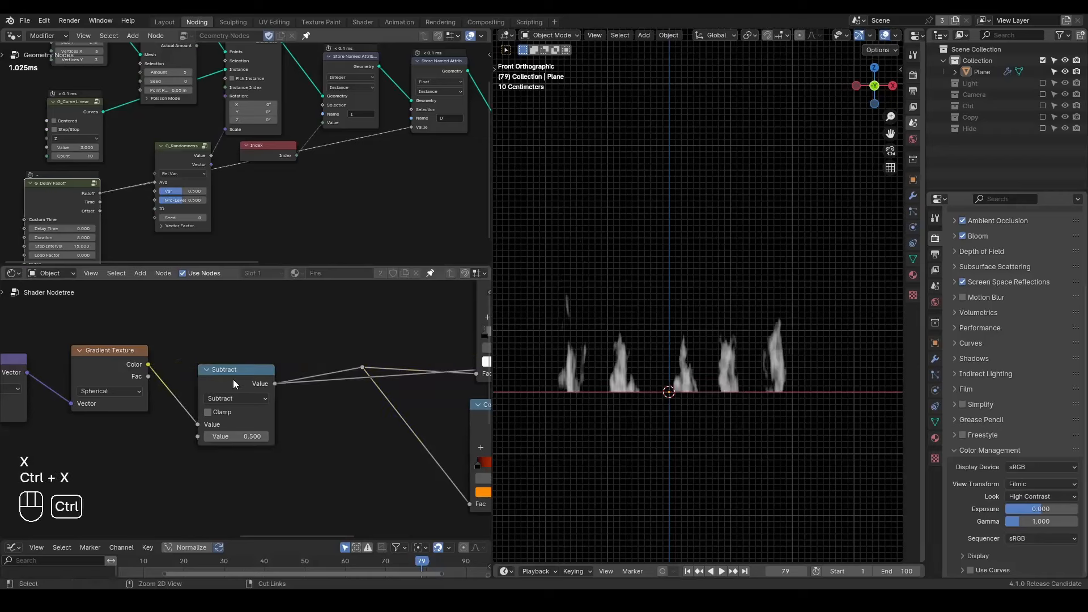
pyautogui.moveTo(233, 379); pyautogui.dragTo(257, 354)
pyautogui.moveTo(124, 447); pyautogui.dragTo(253, 429, button='middle')
pyautogui.scroll(2, 277, 398)
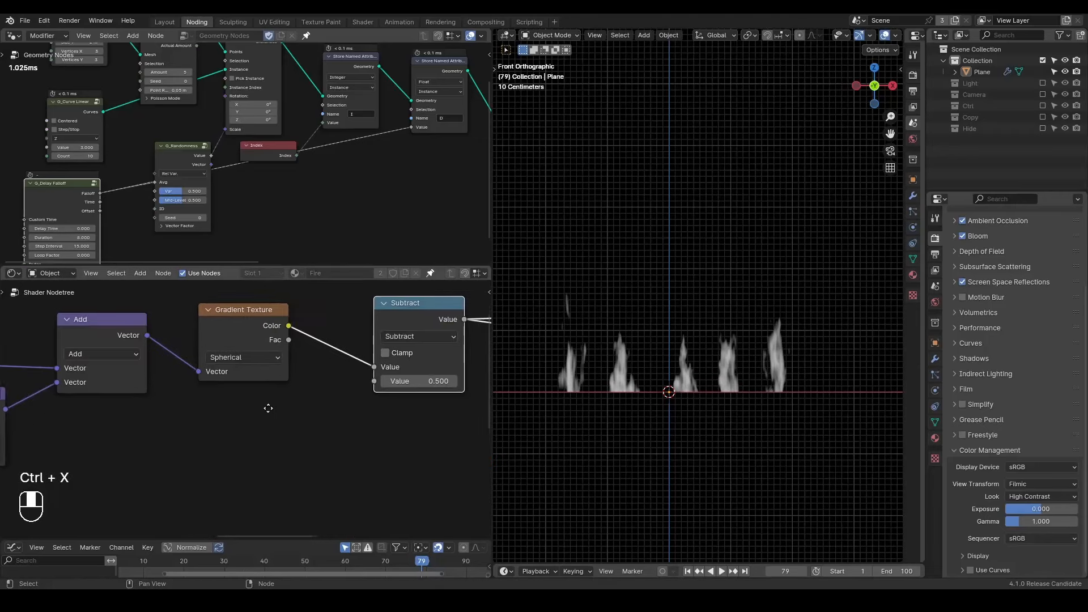
# Test Subtract values such as 0.580 and 0.070, sketching an annotation over the first flame in the viewport
pyautogui.click(414, 405)
pyautogui.click(398, 433)
pyautogui.keyDown('shift'); pyautogui.moveTo(404, 403); pyautogui.dragTo(466, 365); pyautogui.keyUp('shift')
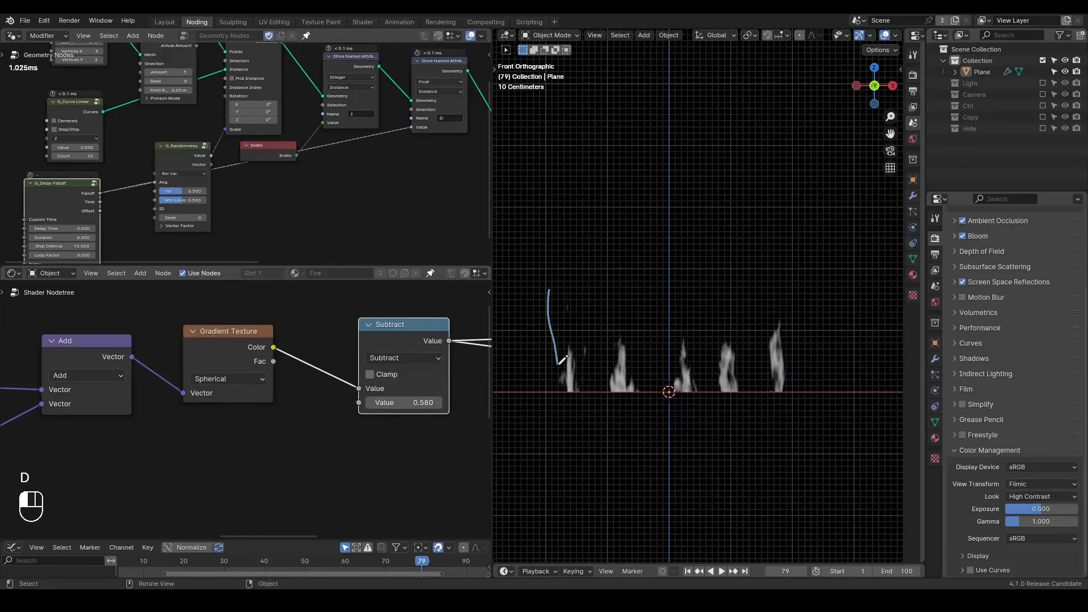
pyautogui.press('d')
pyautogui.moveTo(567, 317); pyautogui.dragTo(574, 410, button='right')
pyautogui.moveTo(417, 404)
pyautogui.keyDown('shift'); pyautogui.mouseDown()
pyautogui.moveTo(187, 404)
pyautogui.moveTo(265, 403)
pyautogui.mouseUp(); pyautogui.keyUp('shift')
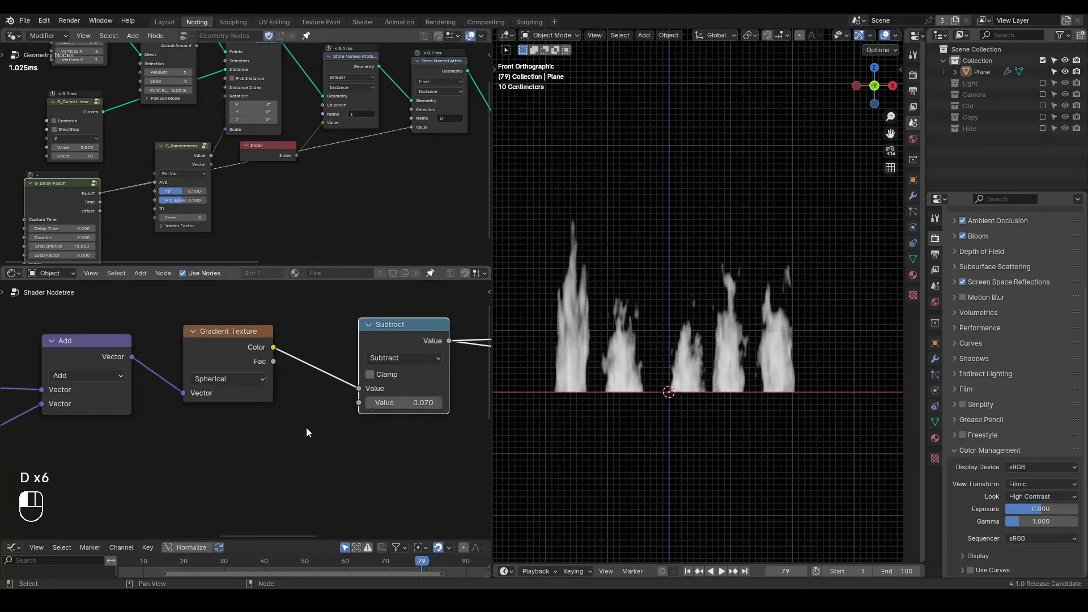
# Duplicate the Gradient Texture with its input link and connect the copy's Color to the Subtract node's second value
pyautogui.moveTo(238, 363); pyautogui.dragTo(254, 348)
pyautogui.hotkey('ctrl', 'shift', 'd')
pyautogui.click(272, 447)
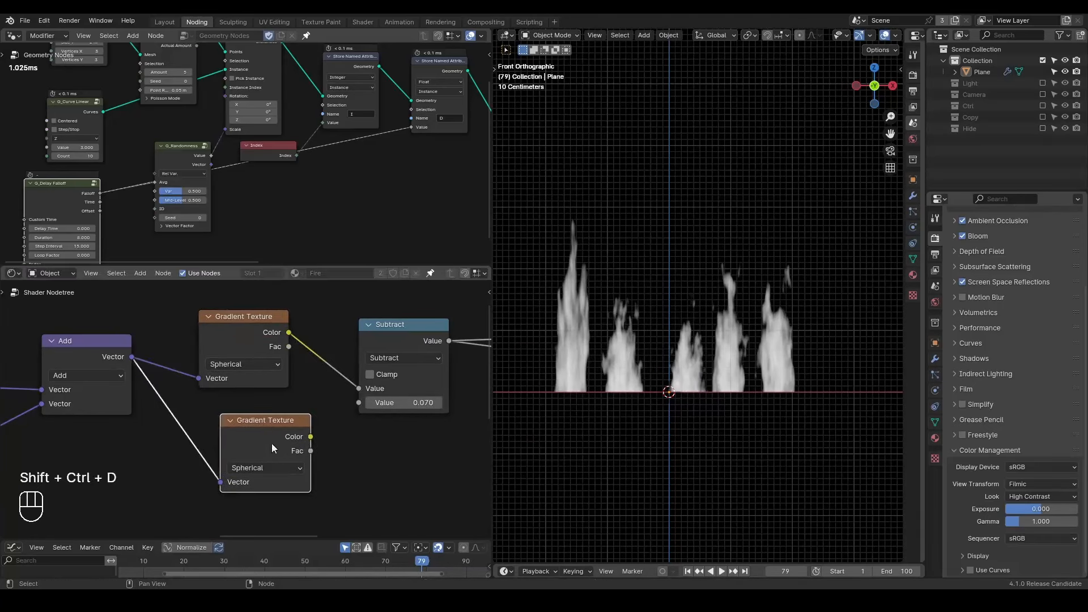
pyautogui.moveTo(306, 437); pyautogui.dragTo(359, 403)
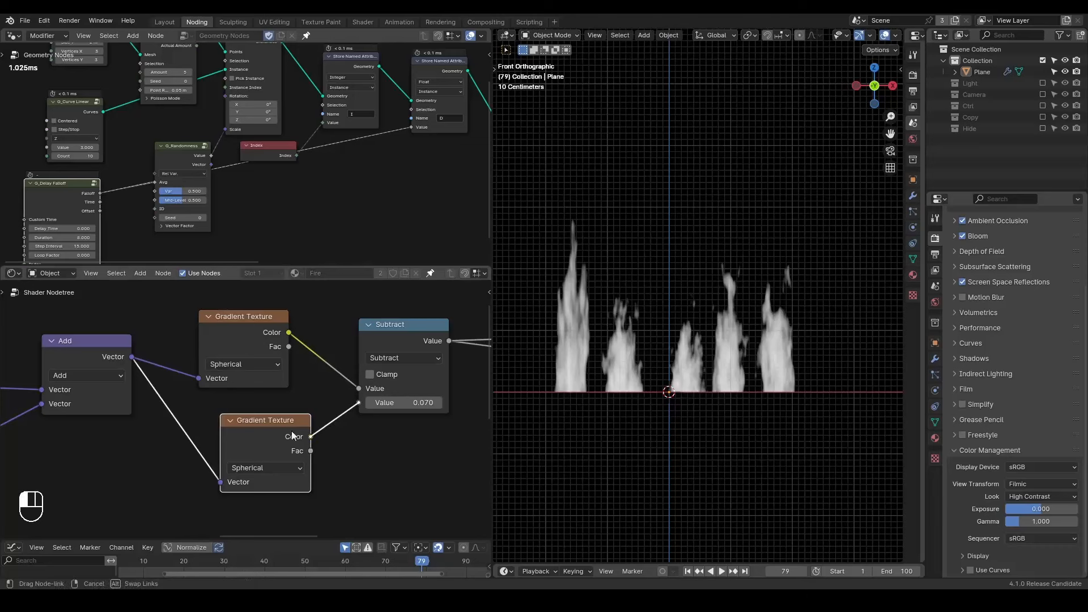
pyautogui.moveTo(239, 427); pyautogui.dragTo(301, 420, button='middle')
pyautogui.moveTo(303, 333); pyautogui.dragTo(341, 317)
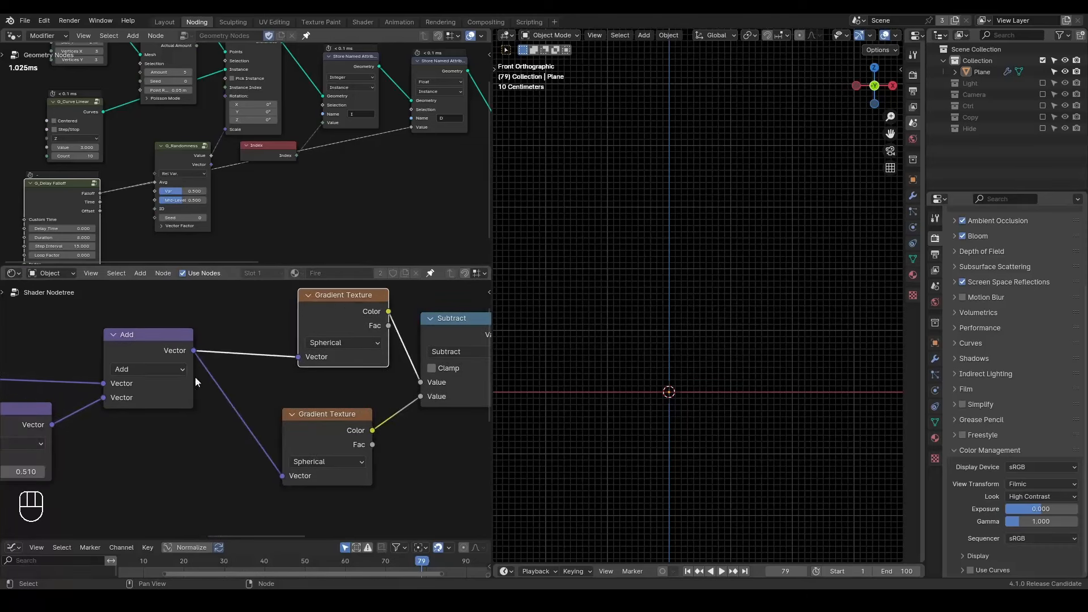
# Duplicate the vector Add node and insert the copy before the lower Gradient Texture
pyautogui.click(187, 358)
pyautogui.hotkey('shift', 'd')
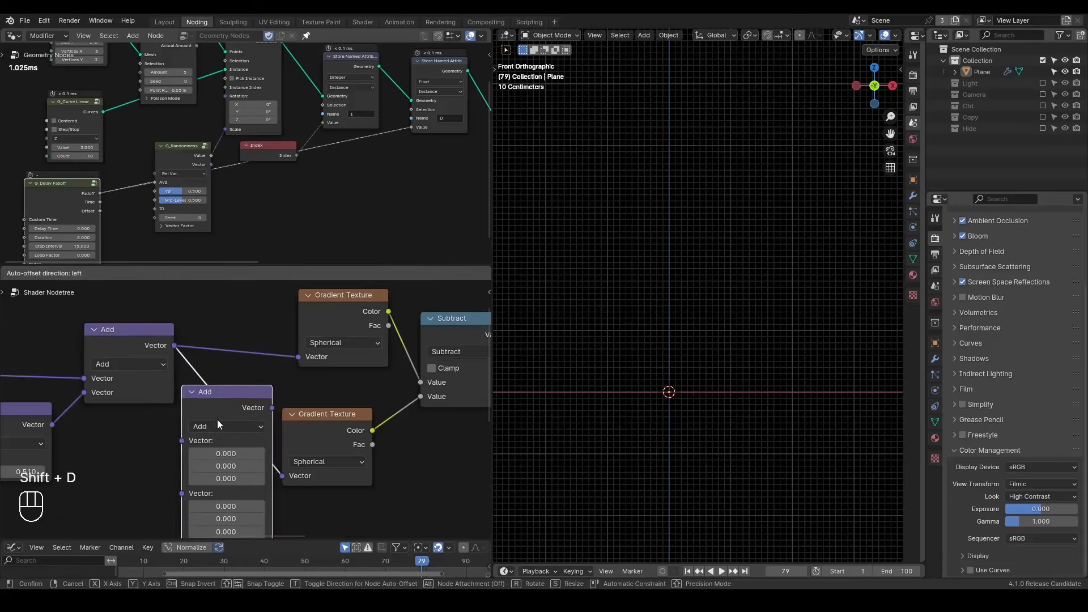
pyautogui.click(283, 394)
pyautogui.moveTo(283, 394); pyautogui.dragTo(286, 393, button='middle')
# Try different X offsets on the duplicated Add node, including -4.540 and 0.610
pyautogui.keyDown('shift'); pyautogui.moveTo(254, 431); pyautogui.dragTo(170, 431); pyautogui.keyUp('shift')
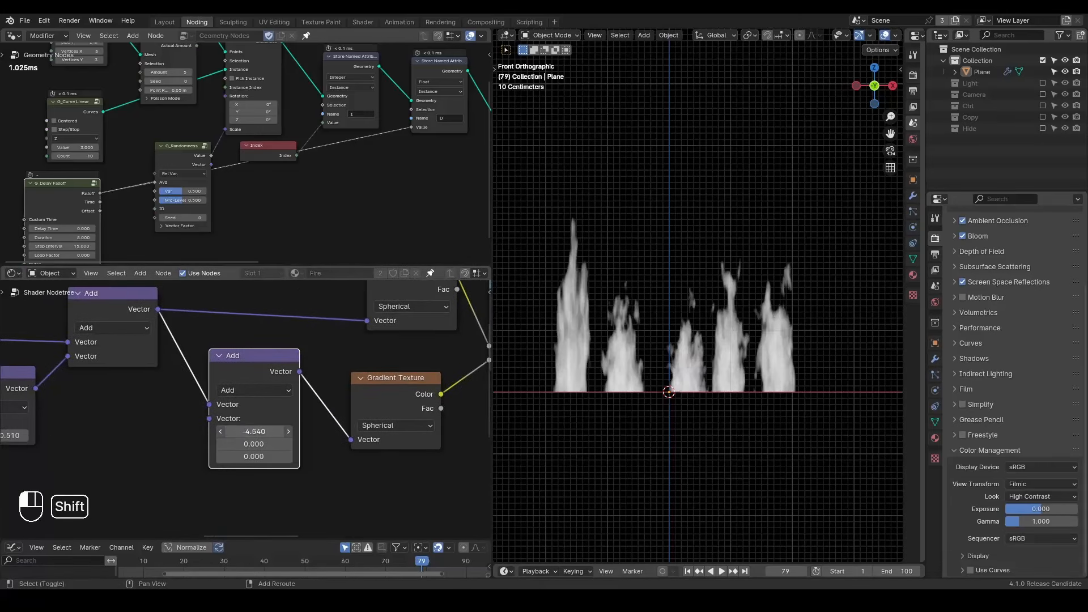
pyautogui.keyDown('shift'); pyautogui.moveTo(253, 431); pyautogui.dragTo(340, 432); pyautogui.keyUp('shift')
pyautogui.keyDown('shift'); pyautogui.moveTo(253, 432); pyautogui.dragTo(294, 429); pyautogui.keyUp('shift')
pyautogui.press('Return')
pyautogui.moveTo(282, 429)
pyautogui.keyDown('shift'); pyautogui.mouseDown()
pyautogui.moveTo(250, 429)
pyautogui.moveTo(277, 429)
pyautogui.mouseUp(); pyautogui.keyUp('shift')
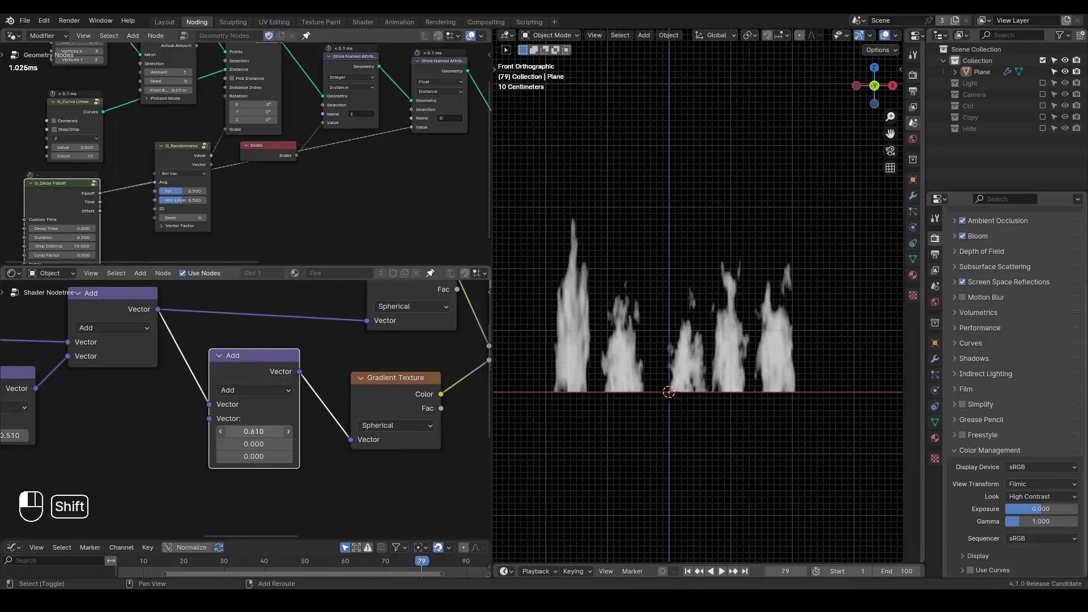
# Change the duplicated Add node's operation to Scale and adjust its scale factor to 2.760
pyautogui.click(256, 391)
pyautogui.click(250, 376)
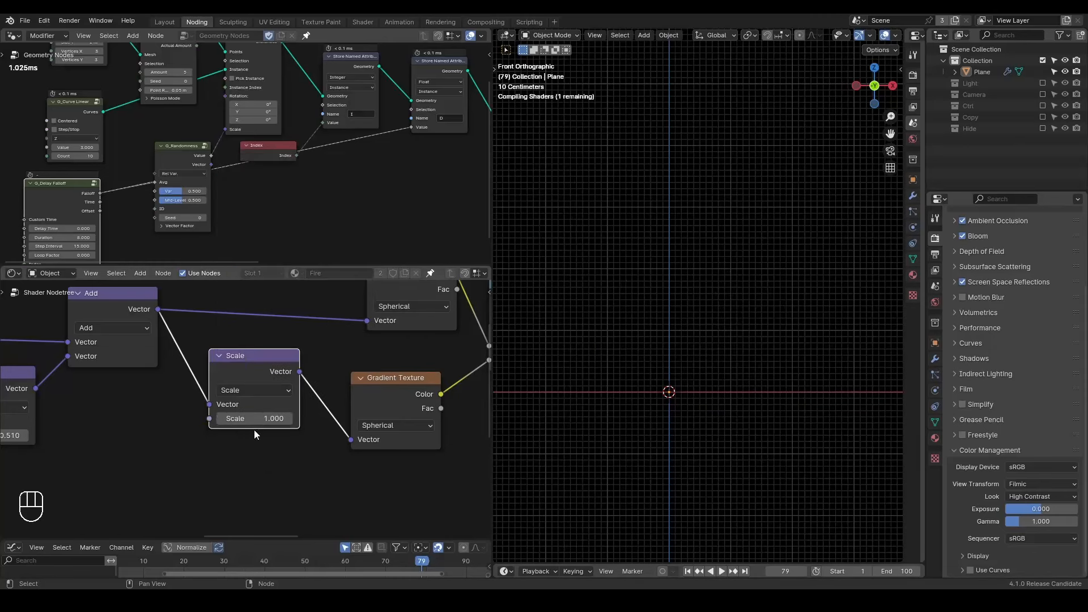
pyautogui.moveTo(254, 418); pyautogui.dragTo(244, 418)
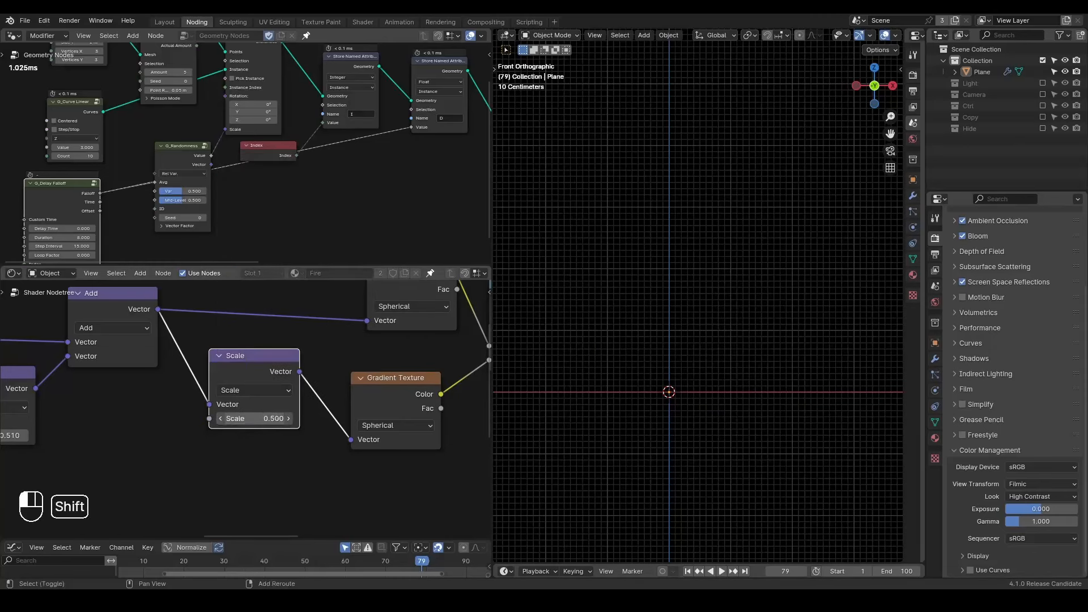
pyautogui.keyDown('shift'); pyautogui.moveTo(243, 418); pyautogui.dragTo(269, 418); pyautogui.keyUp('shift')
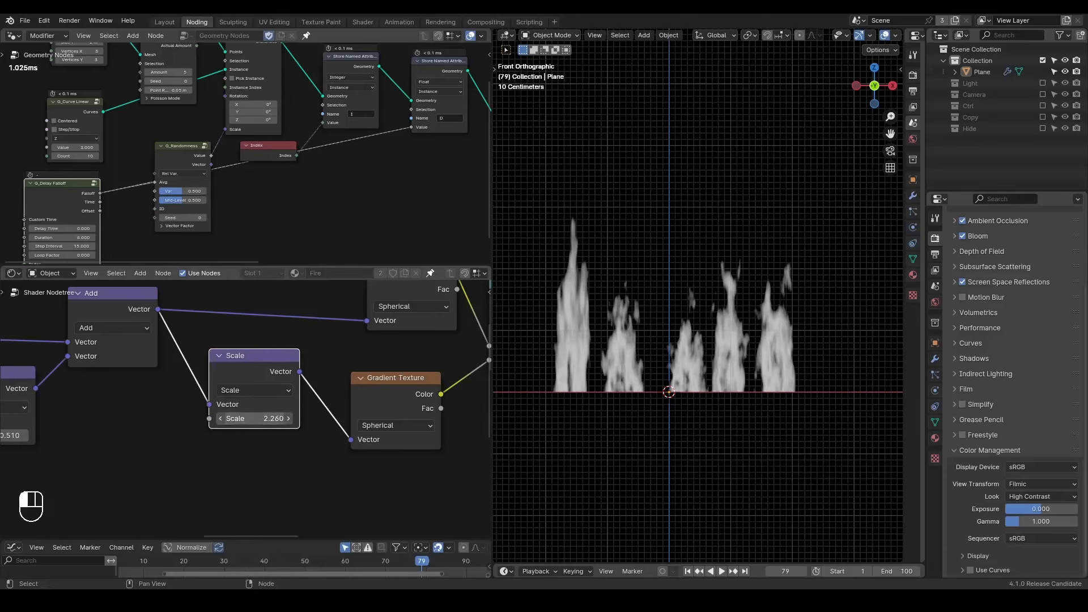
pyautogui.click(272, 418)
pyautogui.press('Return')
pyautogui.keyDown('shift'); pyautogui.moveTo(270, 418); pyautogui.dragTo(267, 418); pyautogui.keyUp('shift')
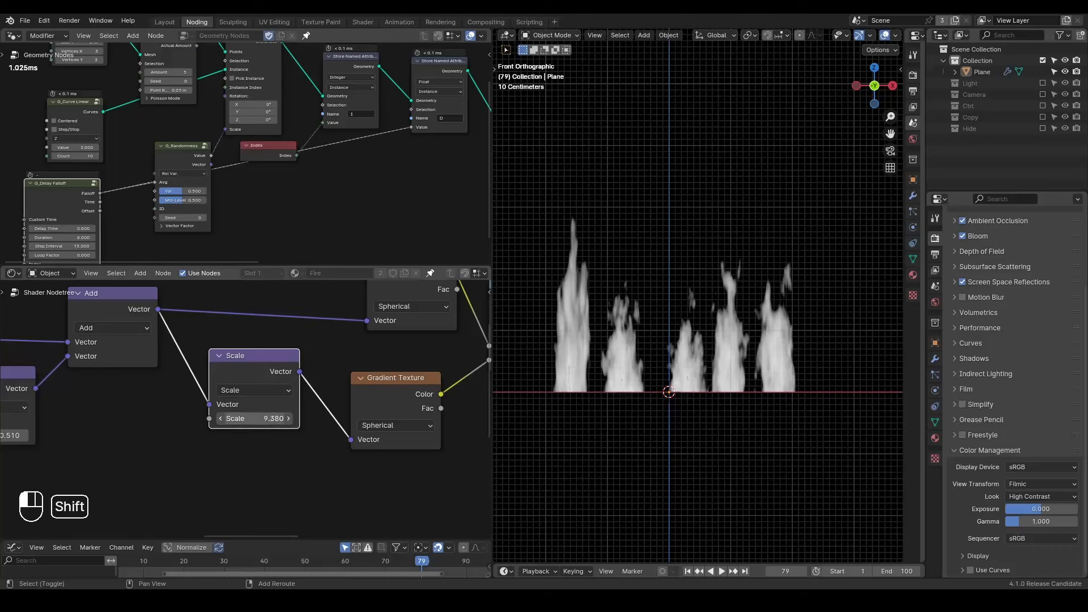
pyautogui.keyDown('shift'); pyautogui.moveTo(267, 418); pyautogui.dragTo(259, 418); pyautogui.keyUp('shift')
pyautogui.keyDown('shift'); pyautogui.moveTo(254, 419); pyautogui.dragTo(316, 437); pyautogui.keyUp('shift')
pyautogui.moveTo(320, 434); pyautogui.dragTo(214, 469, button='middle')
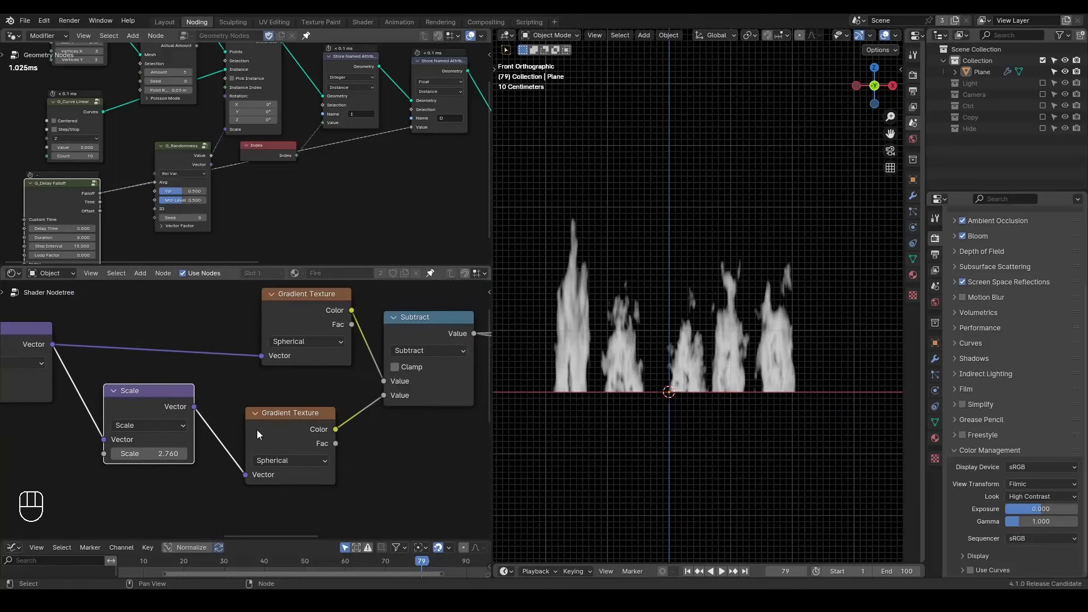
# Change the Subtract node combining the two gradients to Multiply and circle both Gradient Textures' Color outputs with annotations
pyautogui.hotkey('ctrl', 'alt', 'shift', 'q')
pyautogui.click(407, 350)
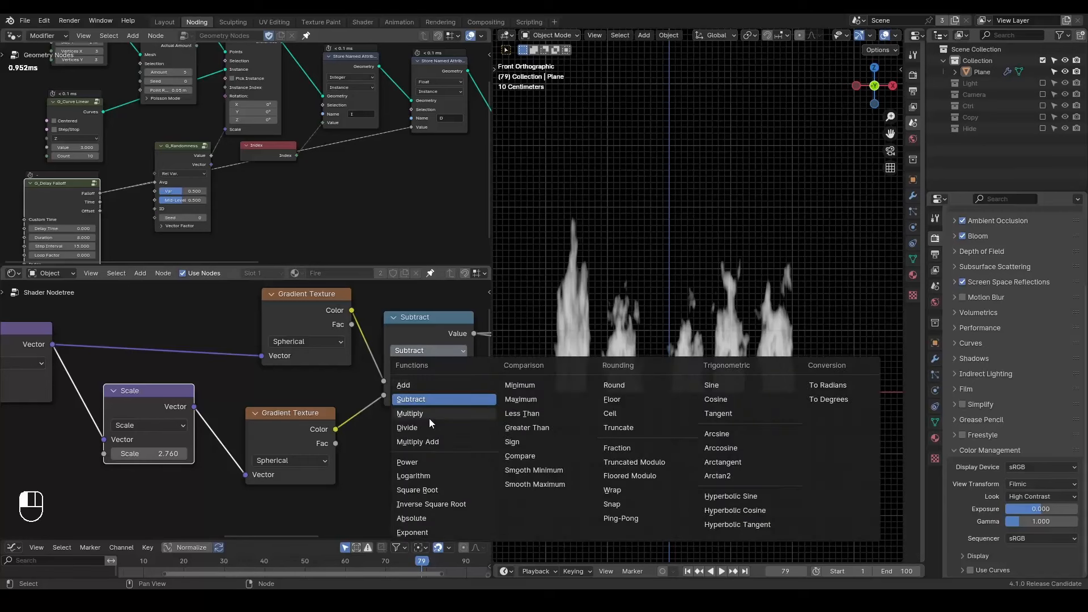
pyautogui.click(430, 419)
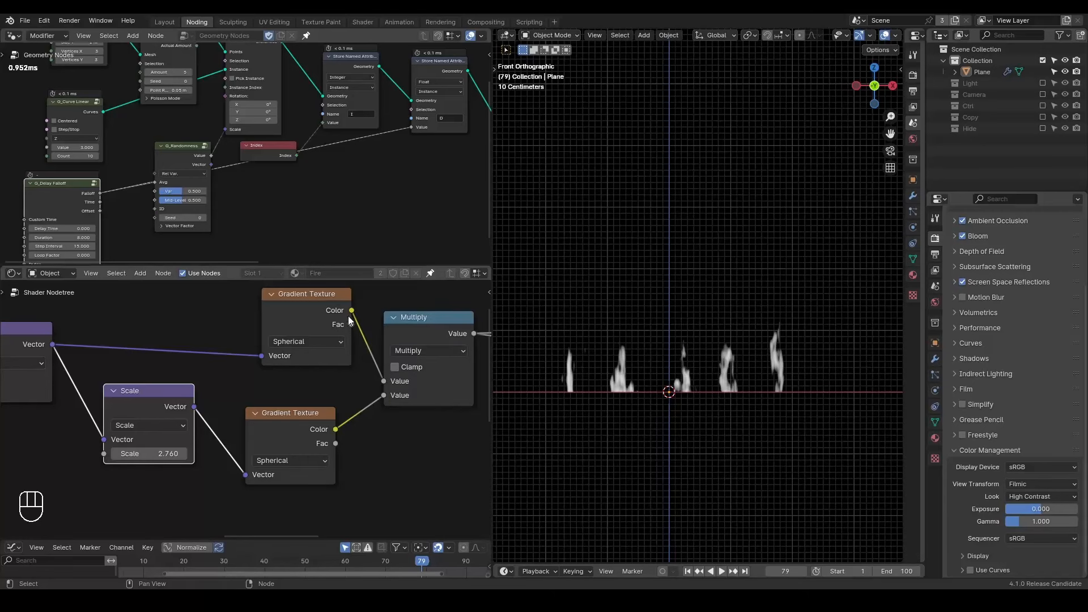
pyautogui.moveTo(320, 306)
pyautogui.mouseDown()
pyautogui.moveTo(376, 306)
pyautogui.moveTo(334, 315)
pyautogui.mouseUp()
pyautogui.moveTo(312, 413); pyautogui.dragTo(352, 409)
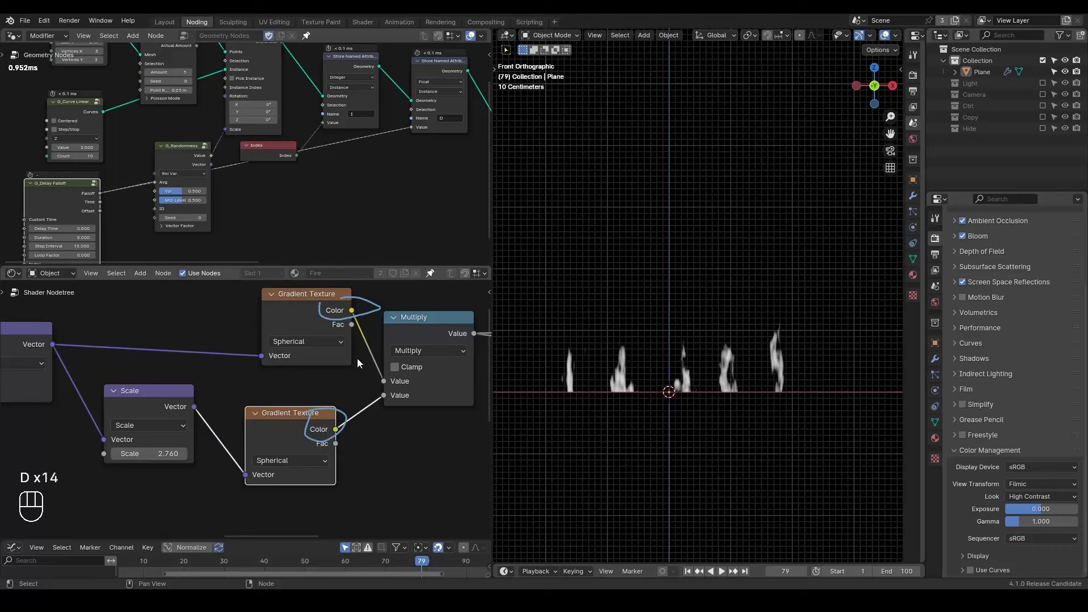
# Erase the annotations, change the Scale node's operation back to Add, and adjust its X offset to -0.460
pyautogui.moveTo(375, 312)
pyautogui.mouseDown(button='right')
pyautogui.moveTo(314, 324)
pyautogui.moveTo(324, 387)
pyautogui.mouseUp(button='right')
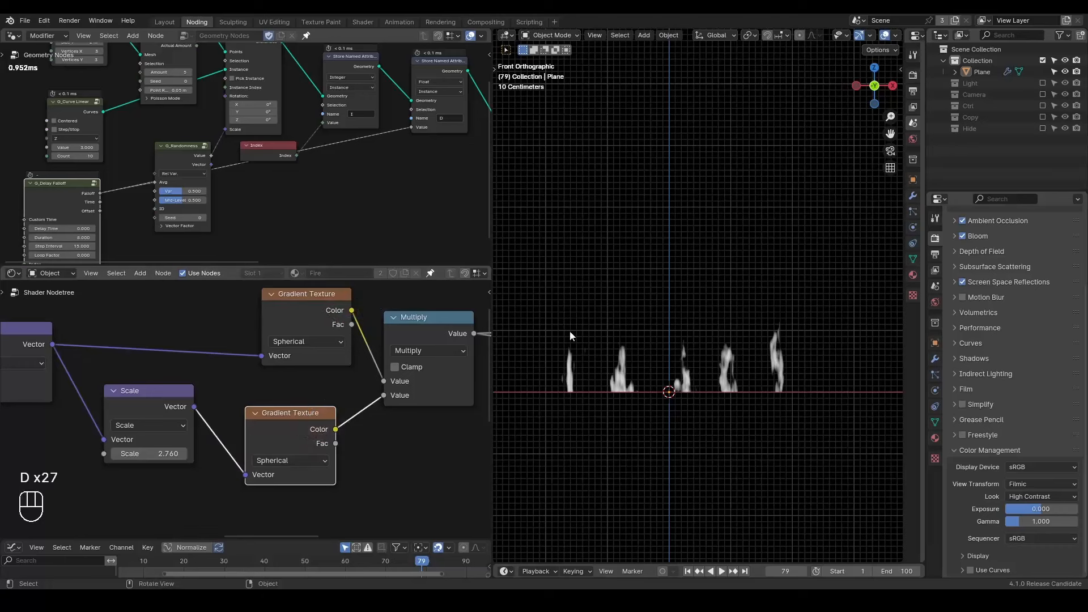
pyautogui.moveTo(175, 448); pyautogui.dragTo(60, 448)
pyautogui.click(149, 425)
pyautogui.click(130, 447)
pyautogui.moveTo(154, 468); pyautogui.dragTo(235, 419, button='middle')
pyautogui.doubleClick(235, 420)
pyautogui.moveTo(235, 419)
pyautogui.mouseDown()
pyautogui.moveTo(264, 417)
pyautogui.moveTo(205, 417)
pyautogui.moveTo(227, 417)
pyautogui.mouseUp()
pyautogui.write('0')
pyautogui.press('Return')
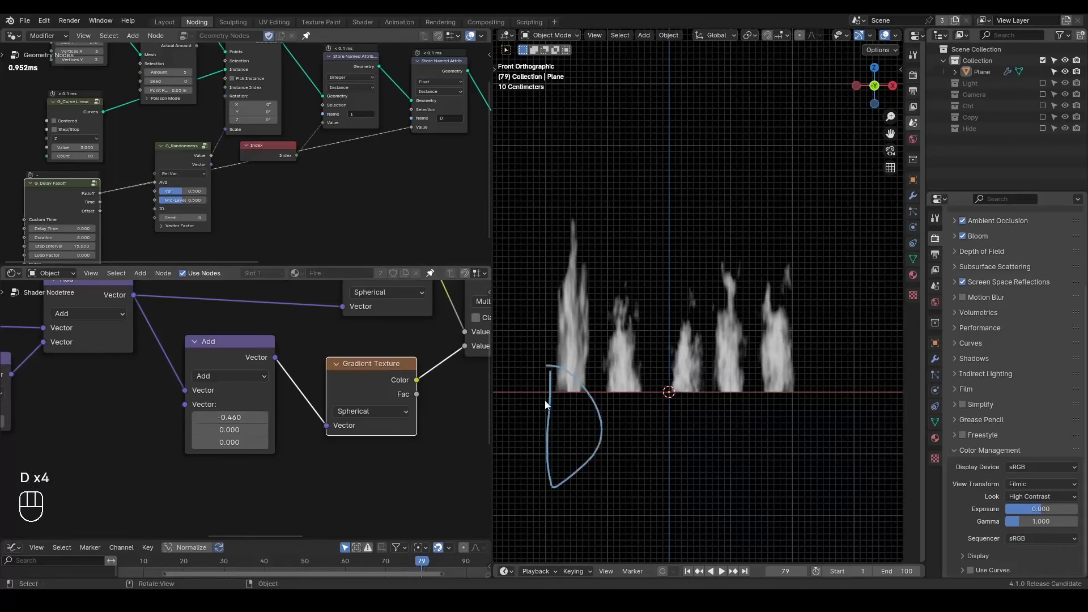
# Sketch the gradient's upward travel past the leftmost flame with annotations and shift the Add node's X offset to -1.060
pyautogui.moveTo(535, 372); pyautogui.dragTo(545, 238)
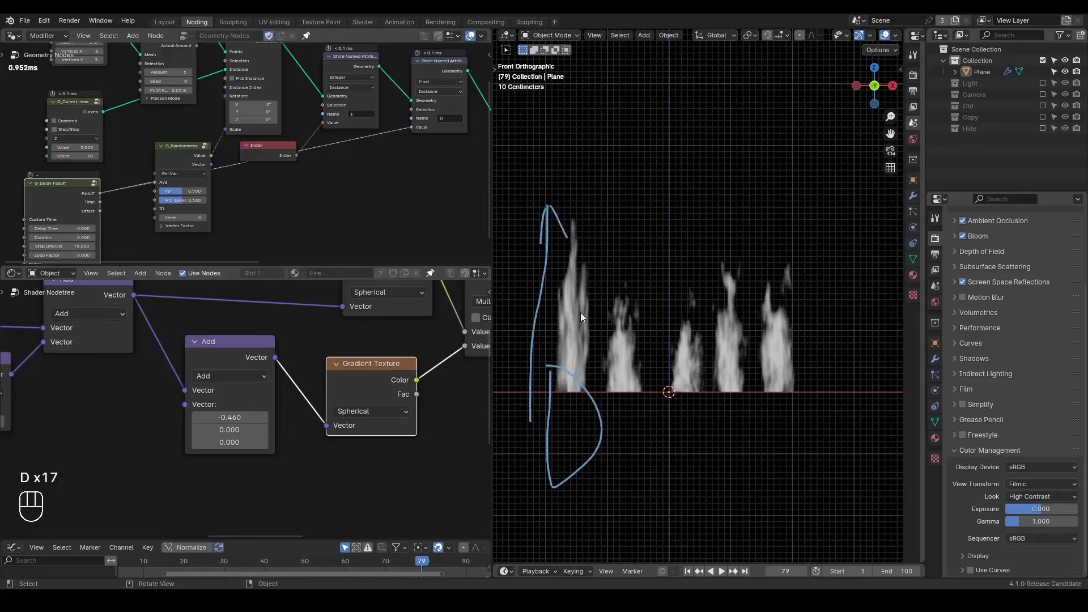
pyautogui.press('d')
pyautogui.press('d')
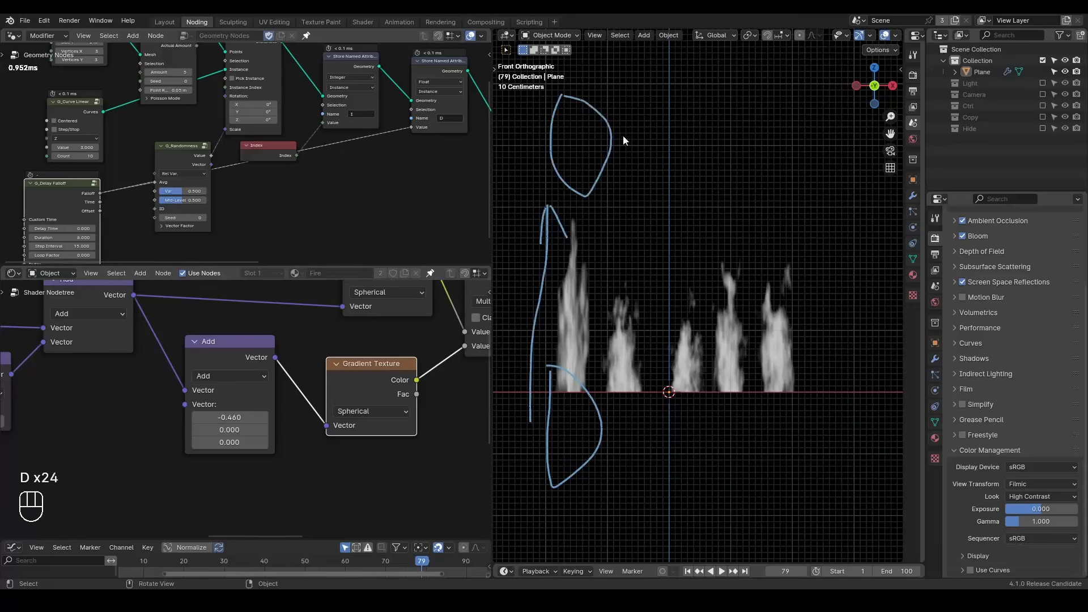
pyautogui.moveTo(220, 418)
pyautogui.mouseDown()
pyautogui.moveTo(231, 418)
pyautogui.moveTo(190, 418)
pyautogui.moveTo(247, 418)
pyautogui.moveTo(205, 418)
pyautogui.moveTo(220, 410)
pyautogui.mouseUp()
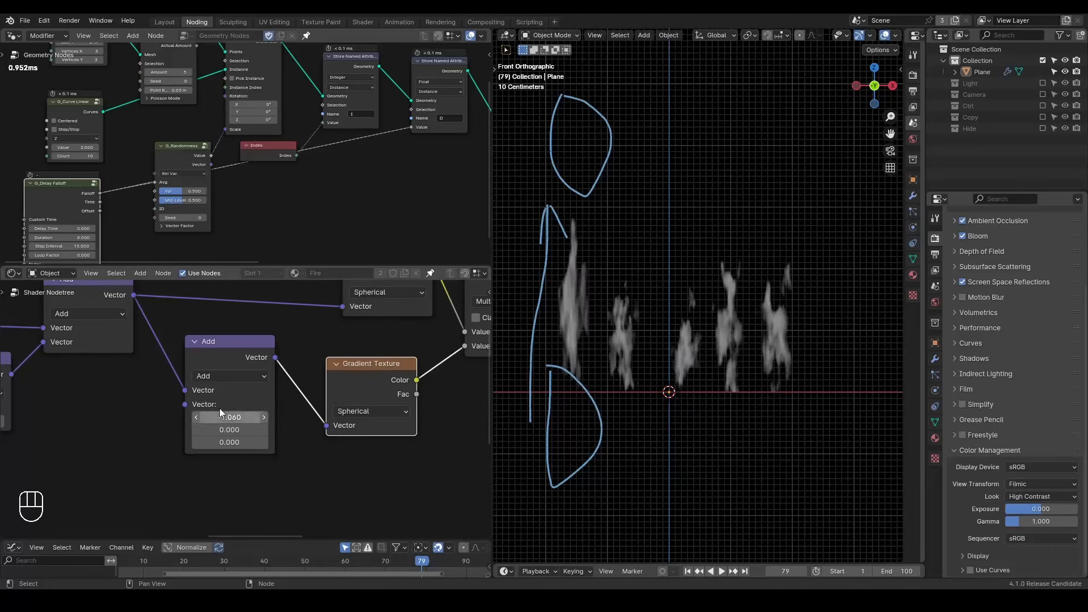
# Mute the link from G_Delay Falloff's Falloff output to G_Randomness's Avg input and keep the G_Randomness node expanded
pyautogui.click(162, 145)
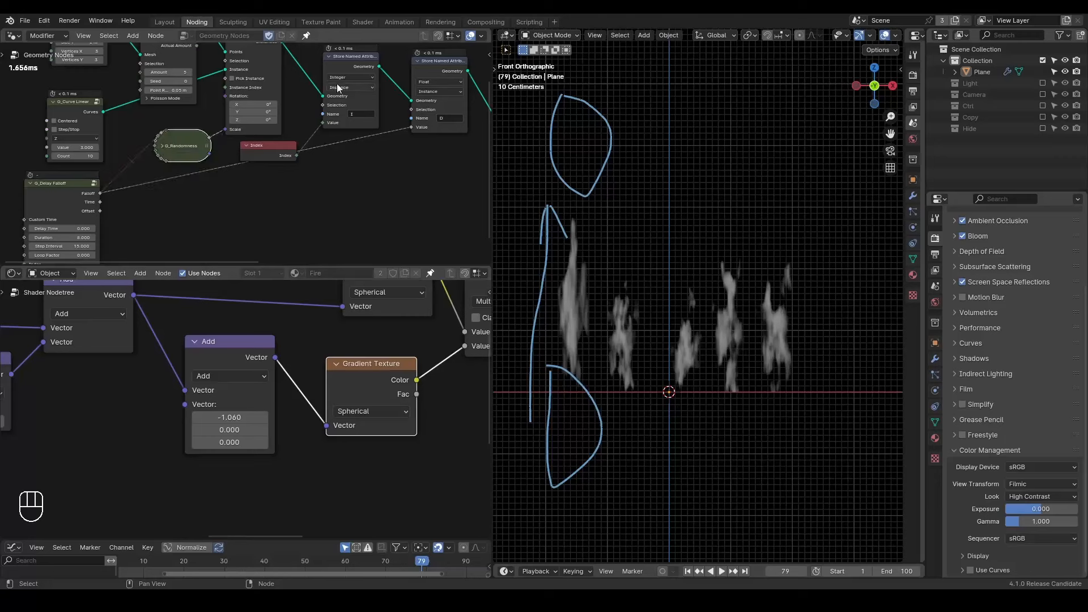
pyautogui.click(164, 147)
pyautogui.moveTo(185, 190); pyautogui.dragTo(237, 160, button='middle')
pyautogui.scroll(1, 238, 161)
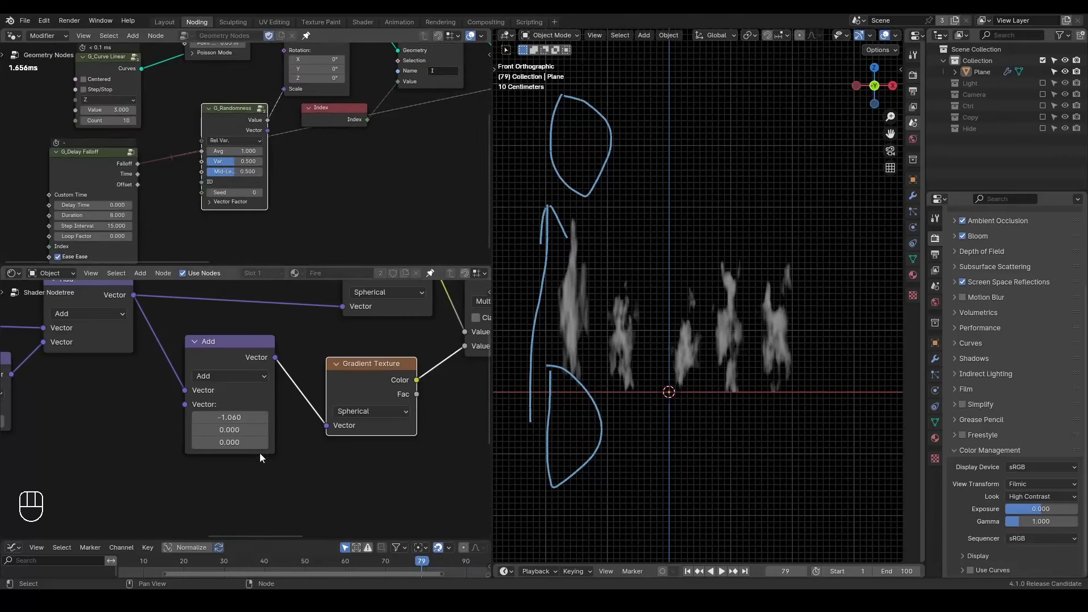
# Add an Attribute node named D below the Scale node in the shader tree
pyautogui.moveTo(58, 462); pyautogui.dragTo(199, 419, button='middle')
pyautogui.hotkey('ctrl', 'a')
pyautogui.write('attri')
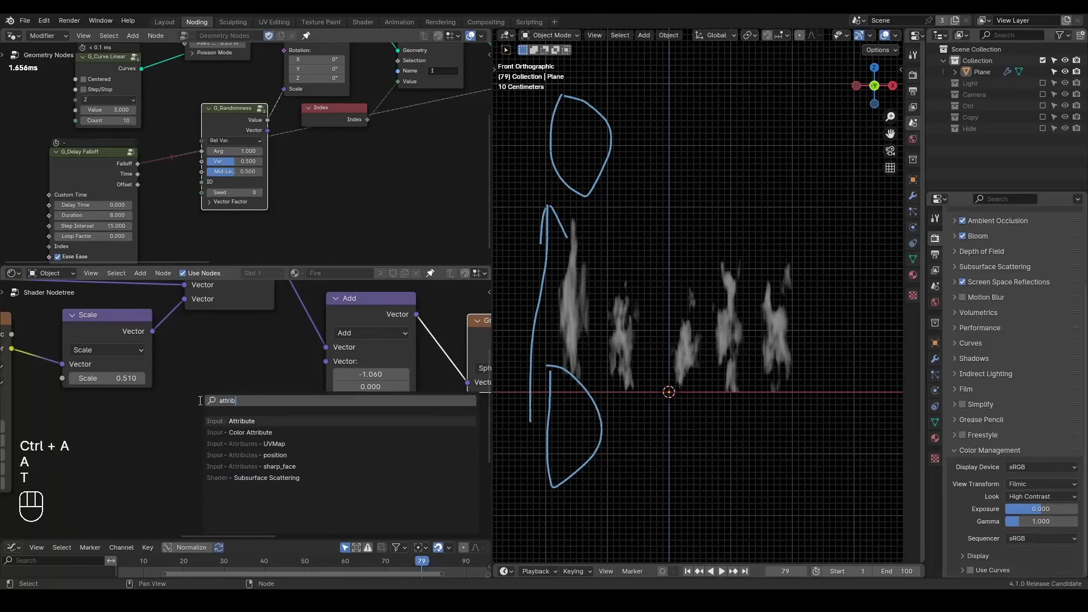
pyautogui.press('Return')
pyautogui.click(92, 391)
pyautogui.click(156, 491)
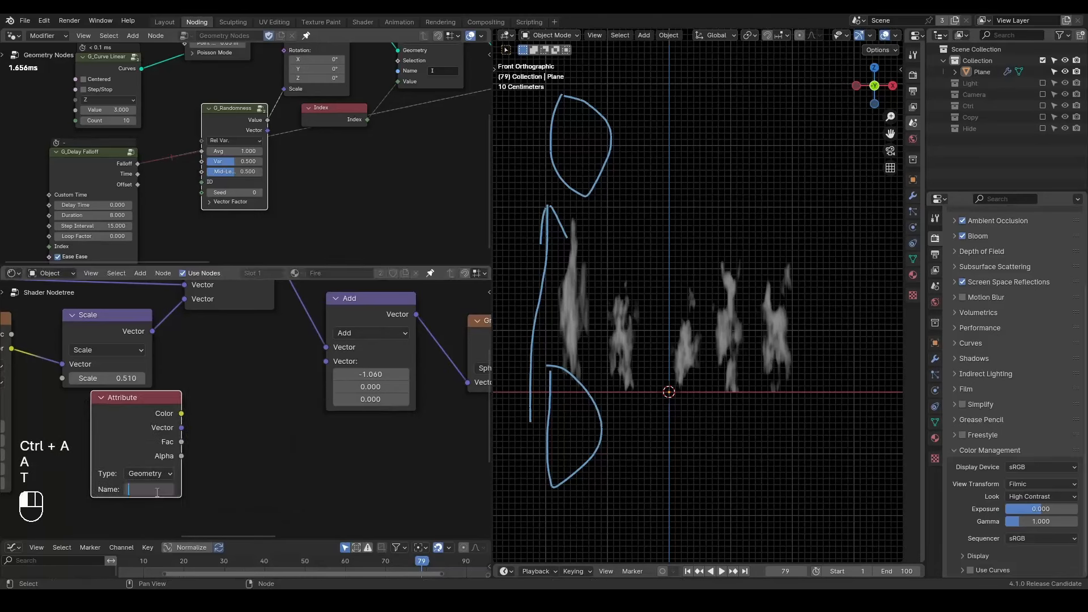
pyautogui.moveTo(136, 433); pyautogui.dragTo(127, 469)
pyautogui.moveTo(209, 450); pyautogui.dragTo(211, 425, button='middle')
# Connect the Attribute's Fac to the X of a new Combine XYZ node and feed its Vector into the Add node's second vector
pyautogui.moveTo(173, 452); pyautogui.dragTo(228, 412)
pyautogui.write('combine')
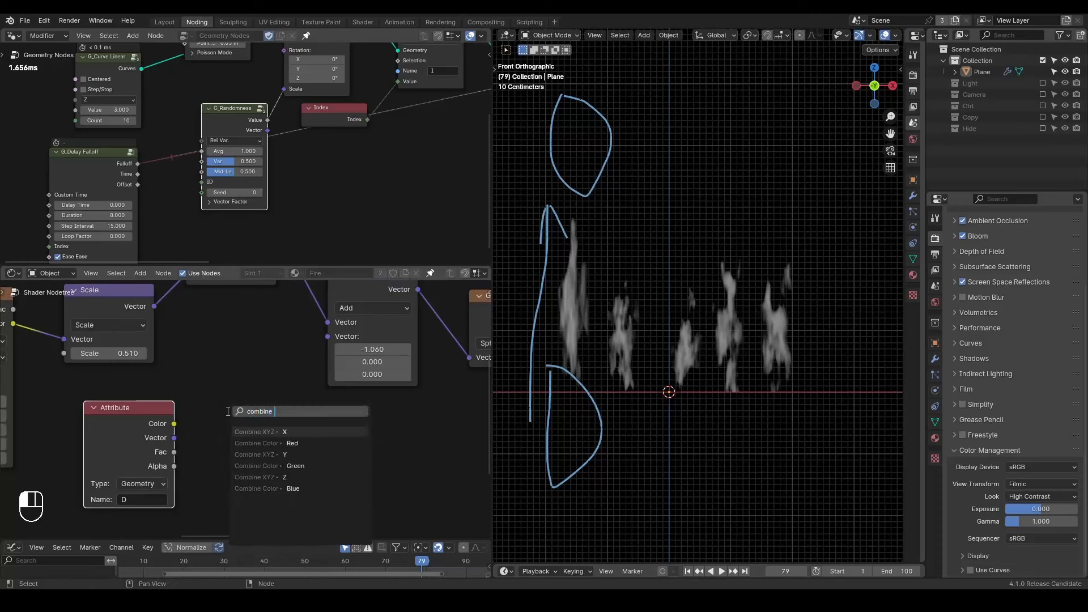
pyautogui.press('Return')
pyautogui.click(209, 411)
pyautogui.doubleClick(371, 349)
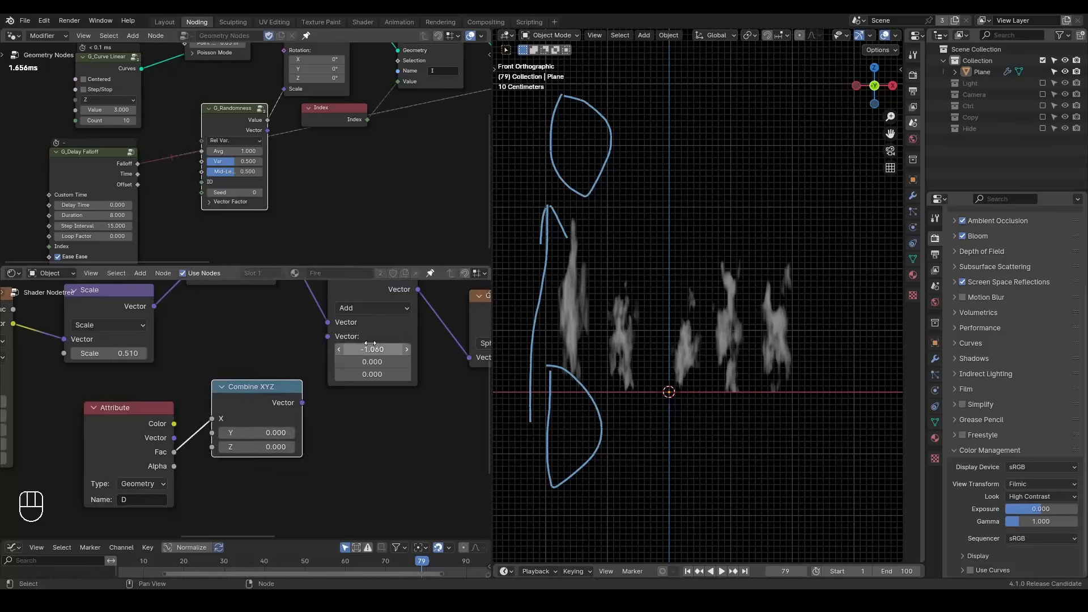
pyautogui.press('Return')
pyautogui.moveTo(303, 403); pyautogui.dragTo(328, 336)
# Erase the viewport annotations and play the animation from the start to check the flames
pyautogui.press('d')
pyautogui.moveTo(605, 74)
pyautogui.mouseDown(button='right')
pyautogui.moveTo(585, 470)
pyautogui.moveTo(574, 480)
pyautogui.mouseUp(button='right')
pyautogui.hotkey('shift', 'space')
pyautogui.press('space')
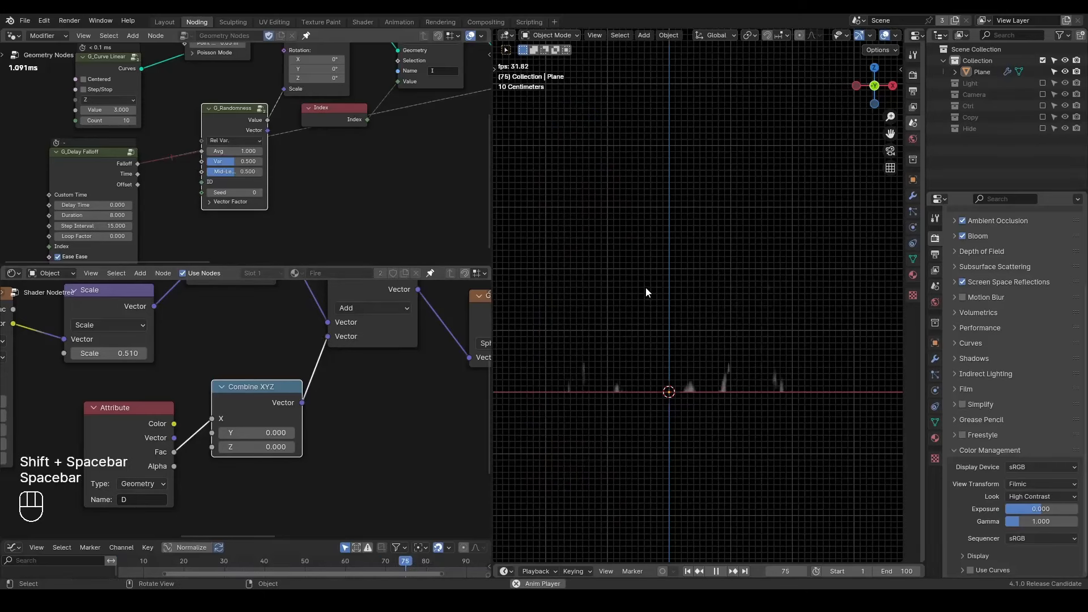
pyautogui.press('space')
# Insert a Map Range node between the Attribute's Fac output and the Combine XYZ node's X input
pyautogui.moveTo(179, 488); pyautogui.dragTo(378, 381, button='middle')
pyautogui.moveTo(314, 350); pyautogui.dragTo(201, 426)
pyautogui.moveTo(317, 377); pyautogui.dragTo(284, 386, button='middle')
pyautogui.press('d')
pyautogui.moveTo(290, 419)
pyautogui.mouseDown()
pyautogui.moveTo(300, 435)
pyautogui.moveTo(346, 427)
pyautogui.mouseUp()
pyautogui.moveTo(372, 466); pyautogui.dragTo(377, 396)
pyautogui.moveTo(378, 394); pyautogui.dragTo(357, 531, button='right')
pyautogui.hotkey('ctrl', 'a')
pyautogui.write('map range')
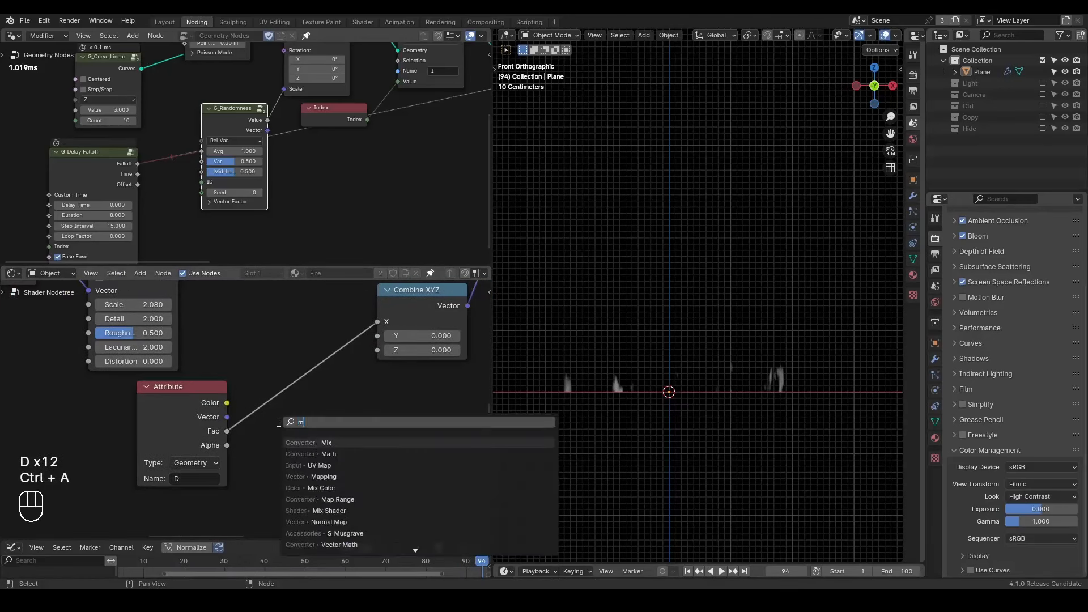
pyautogui.press('Return')
pyautogui.click(252, 367)
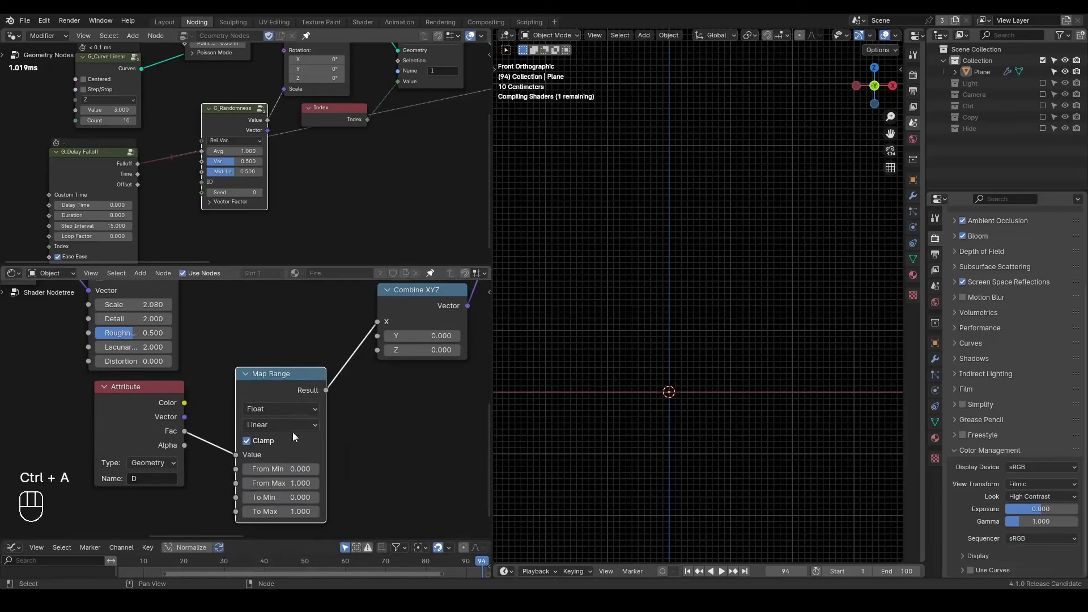
# Set the Map Range node's To Max to 2.000 and play the animation from the start
pyautogui.scroll(2, 277, 498)
pyautogui.keyDown('shift'); pyautogui.moveTo(277, 498); pyautogui.dragTo(295, 498); pyautogui.keyUp('shift')
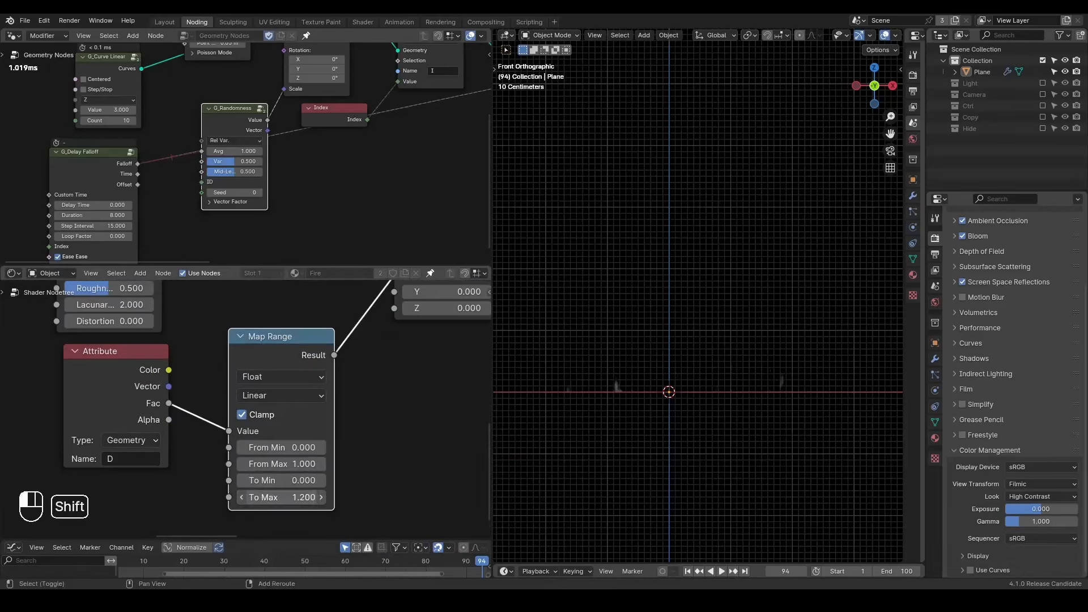
pyautogui.click(295, 497)
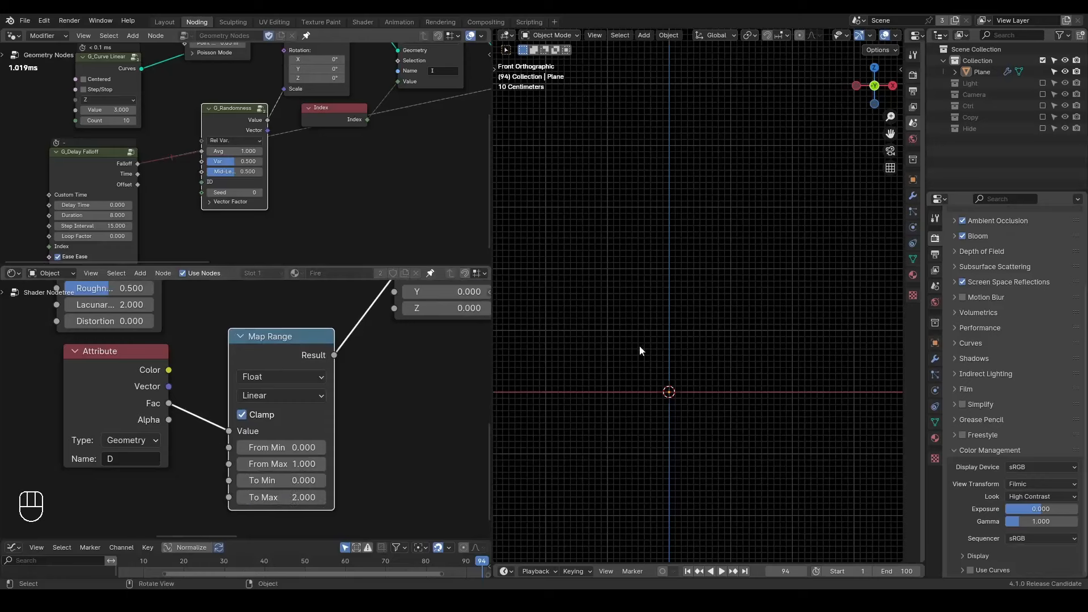
pyautogui.hotkey('shift', 'space')
pyautogui.press('space')
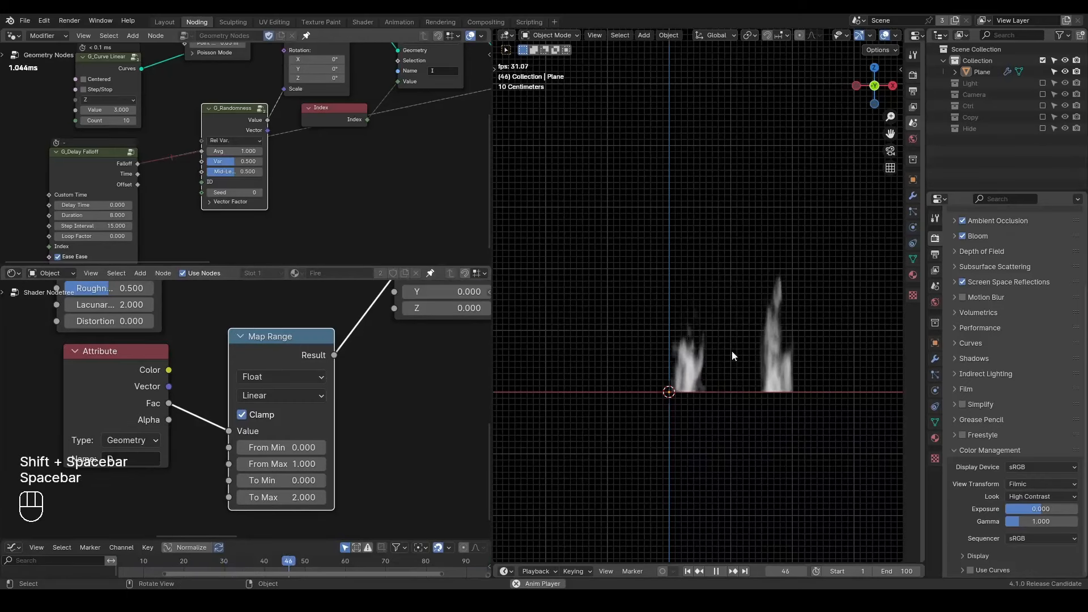
pyautogui.press('space')
pyautogui.hotkey('shift', 'space')
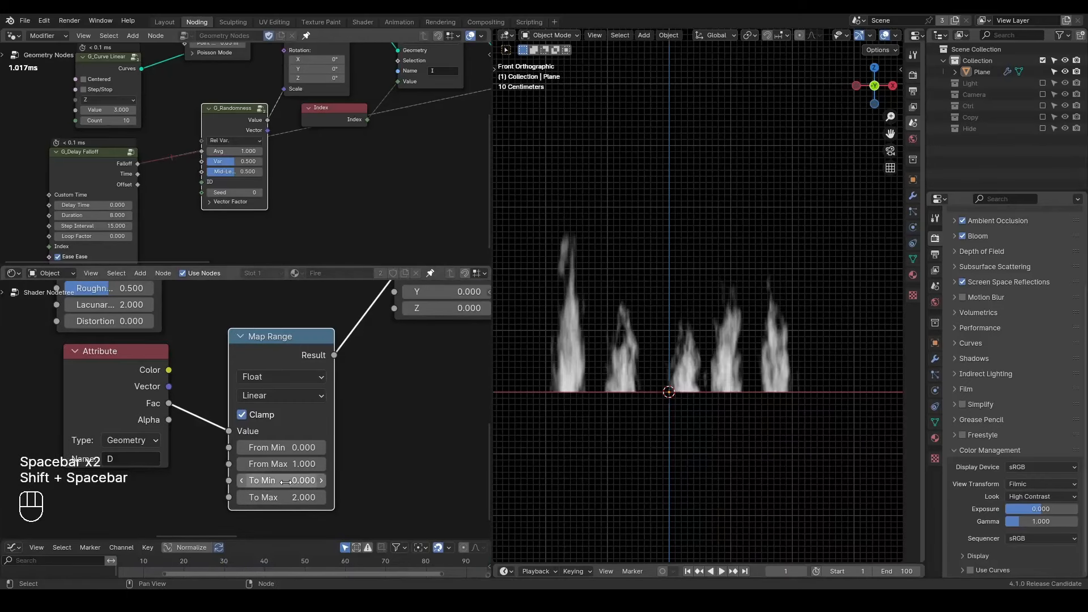
# Set the Map Range node's To Min to 2.000 and To Max to 0, and preview the animation
pyautogui.click(286, 482)
pyautogui.write('2')
pyautogui.press('Return')
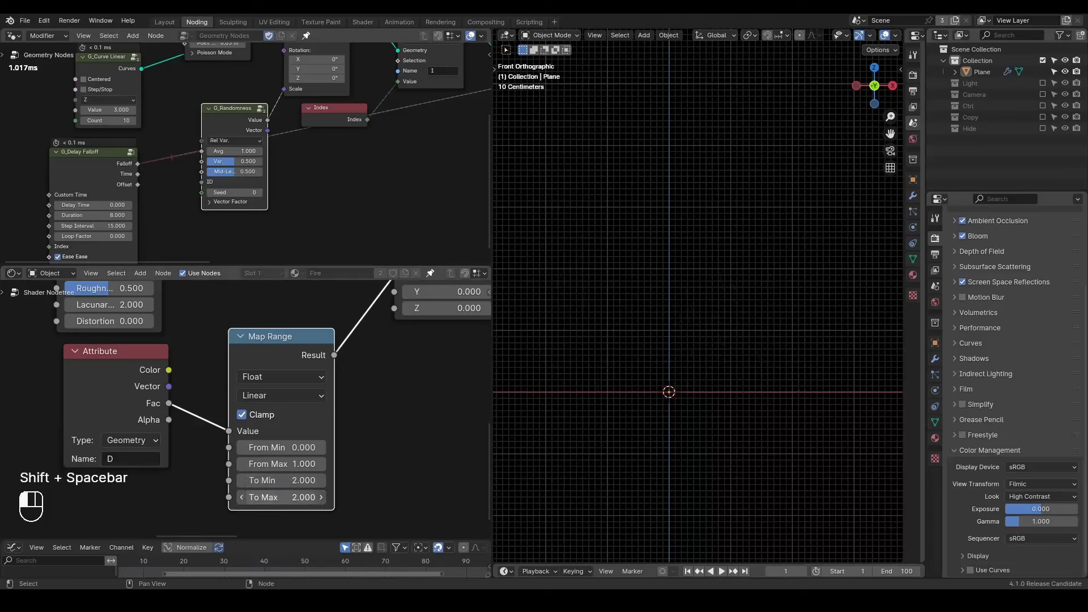
pyautogui.click(290, 496)
pyautogui.write('0')
pyautogui.press('Return')
pyautogui.press('space')
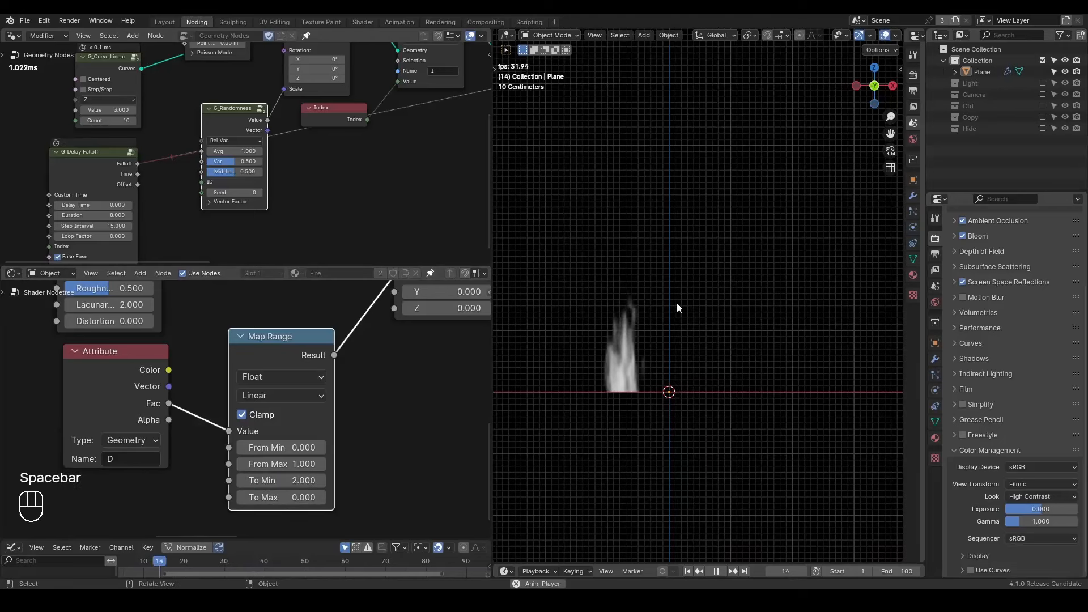
pyautogui.press('space')
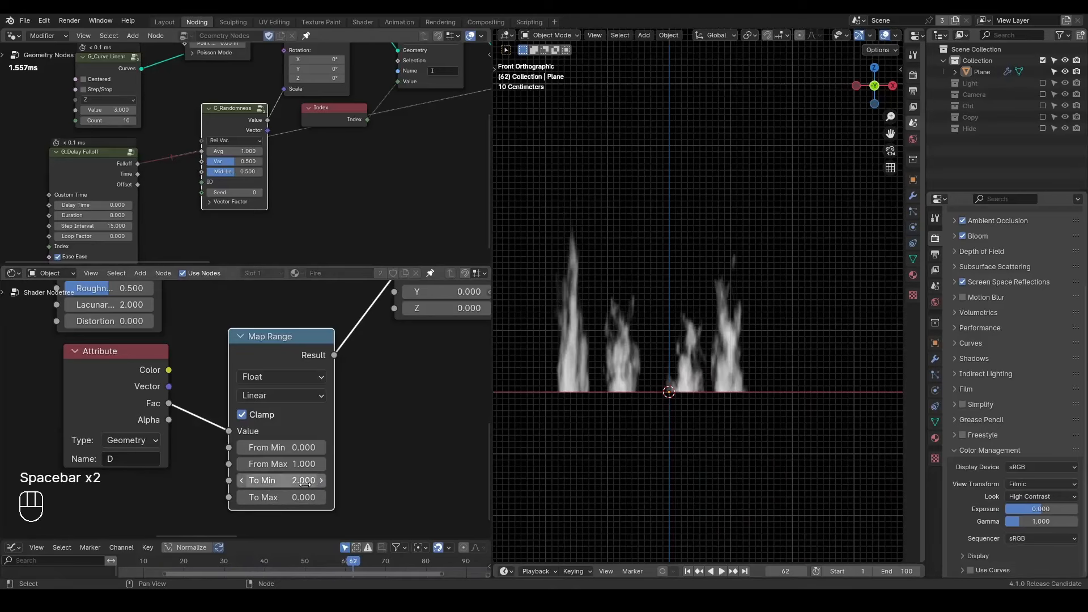
# Lower the Map Range node's To Max to -2.300 and replay the animation
pyautogui.moveTo(280, 497); pyautogui.dragTo(249, 497)
pyautogui.hotkey('shift', 'space')
pyautogui.press('space')
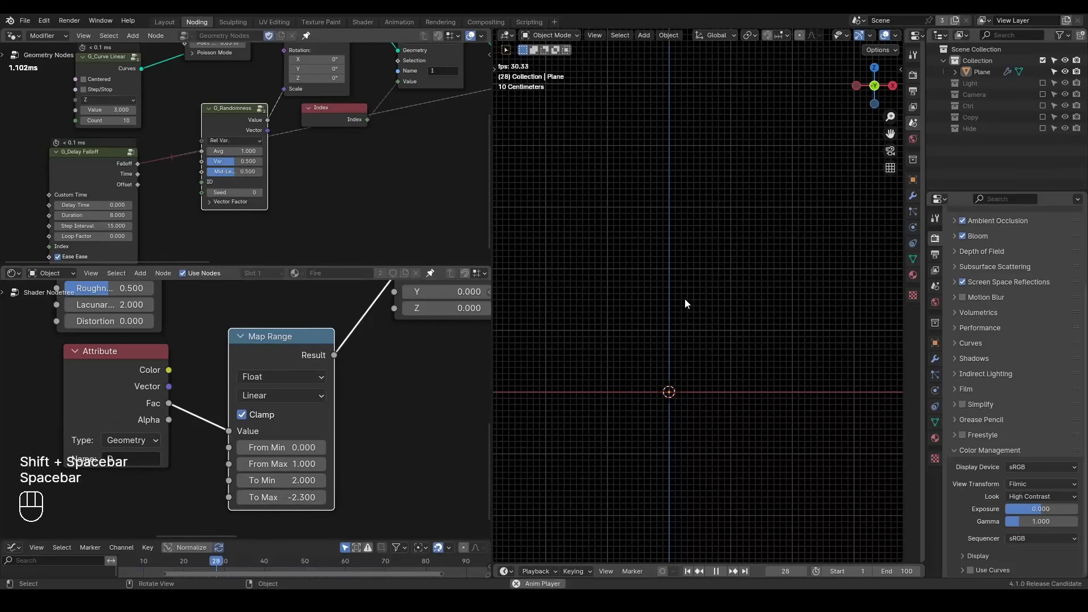
pyautogui.press('space')
# Set the G_Delay Falloff node's Duration to 25.000 and play the animation from the start
pyautogui.scroll(2, 65, 183)
pyautogui.click(112, 183)
pyautogui.press('Escape')
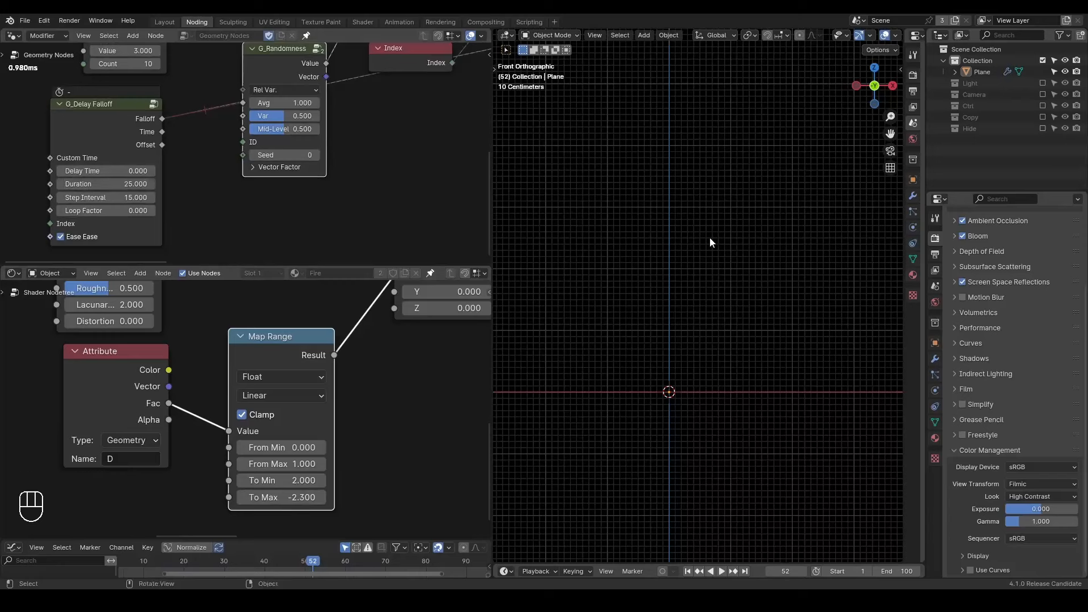
pyautogui.hotkey('shift', 'space')
pyautogui.press('space')
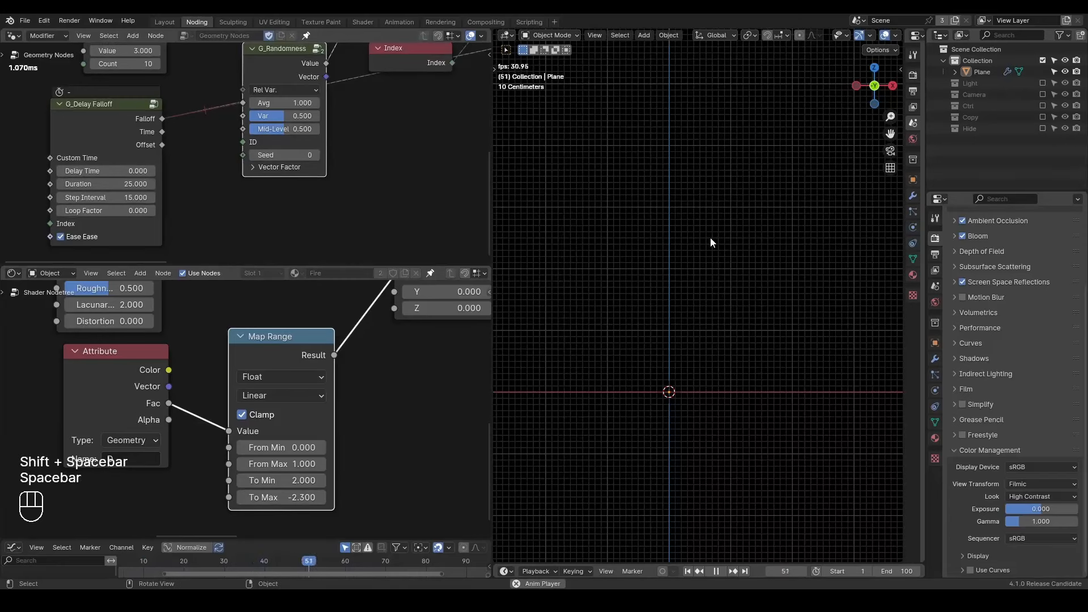
pyautogui.hotkey('shift', 'space')
# Move the Attribute node slightly down, set G_Delay Falloff's Duration to 35.000, and preview the animation
pyautogui.moveTo(121, 352); pyautogui.dragTo(115, 386)
pyautogui.moveTo(103, 184); pyautogui.dragTo(160, 185)
pyautogui.press('space')
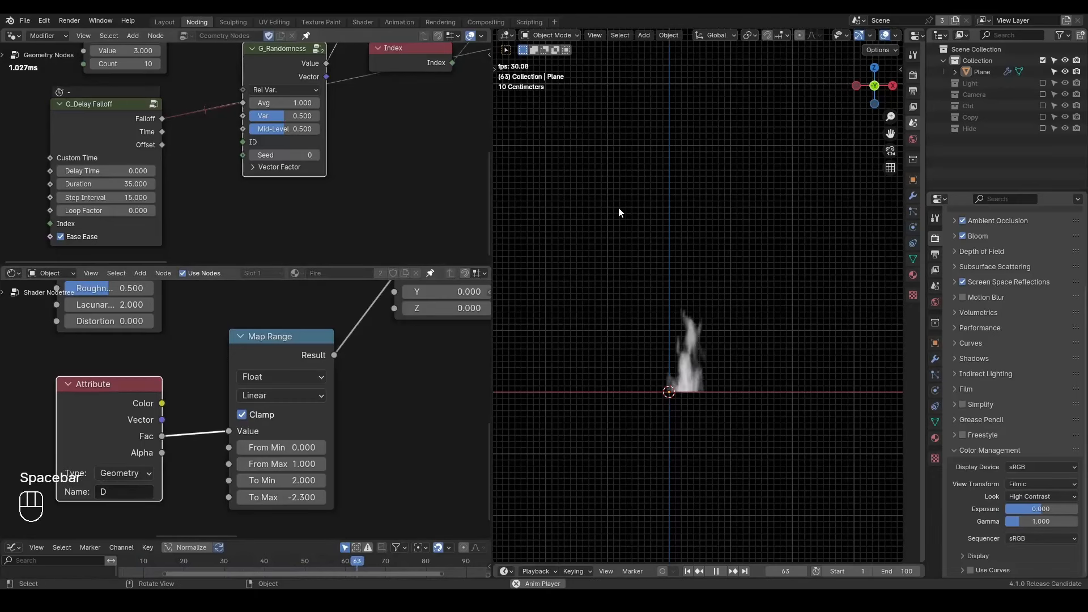
pyautogui.press('space')
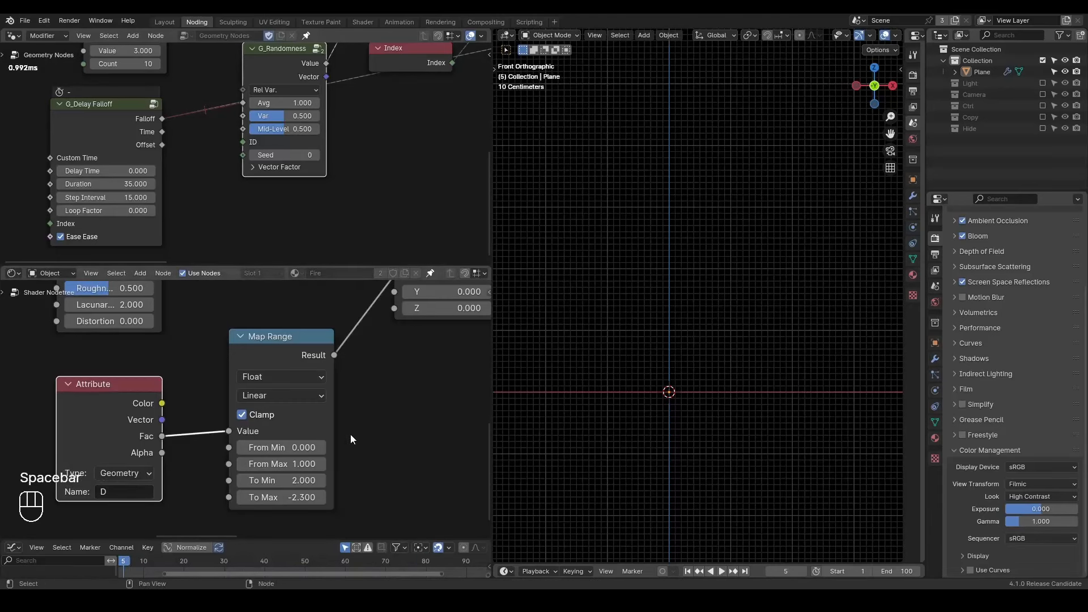
# Set the shader Map Range node's To Max to -2 and play the animation to check the flame
pyautogui.scroll(-2, 369, 396)
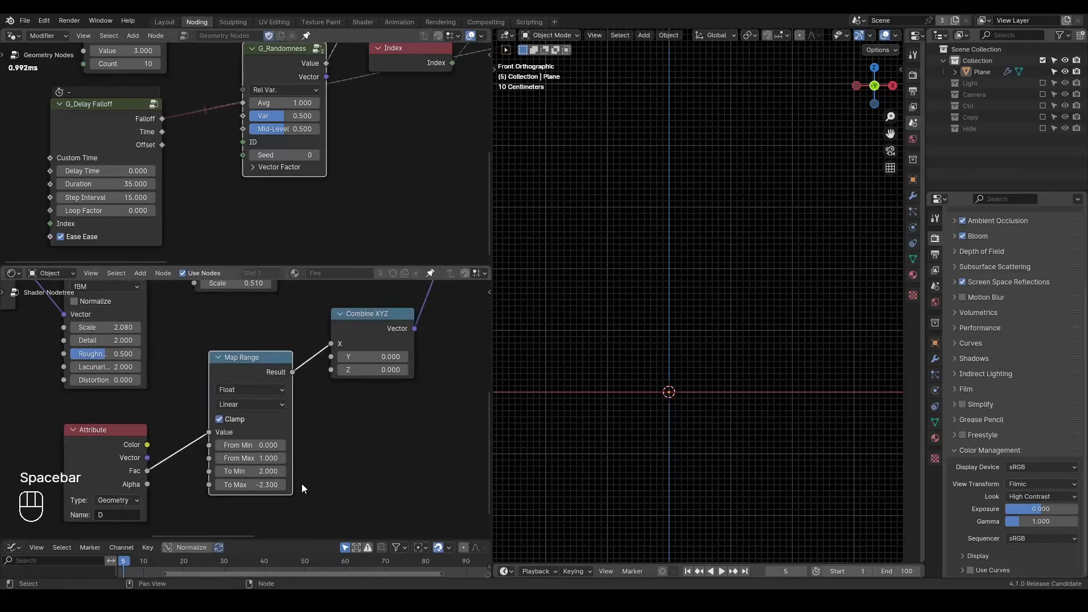
pyautogui.scroll(1, 302, 484)
pyautogui.doubleClick(272, 454)
pyautogui.press('Return')
pyautogui.keyDown('shift'); pyautogui.moveTo(280, 454); pyautogui.dragTo(308, 455); pyautogui.keyUp('shift')
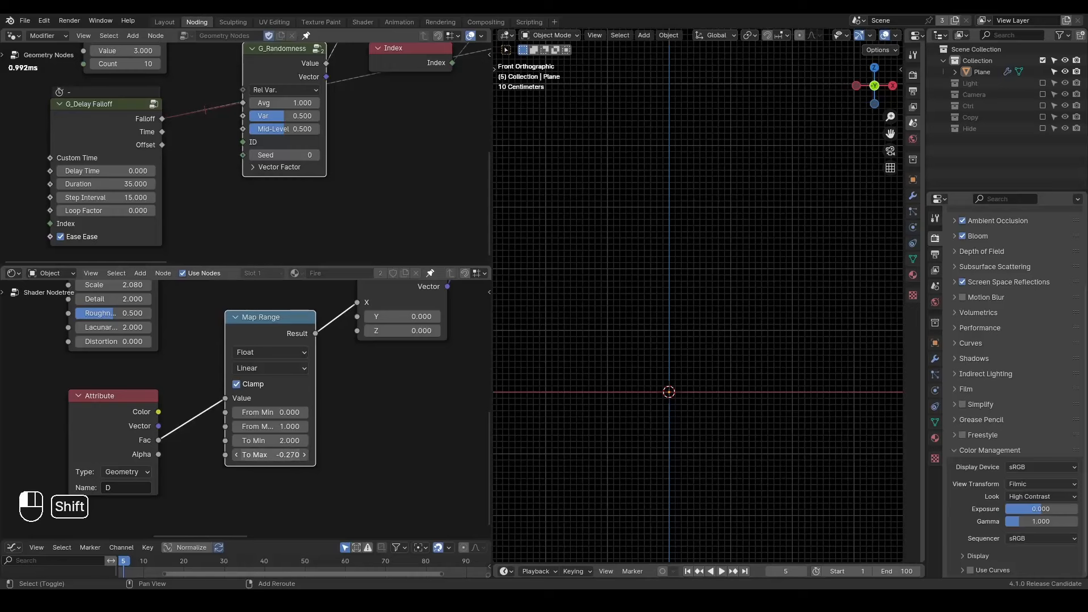
pyautogui.doubleClick(274, 454)
pyautogui.click(274, 453)
pyautogui.hotkey('shift', 'space')
pyautogui.press('space')
pyautogui.scroll(-2, 629, 282)
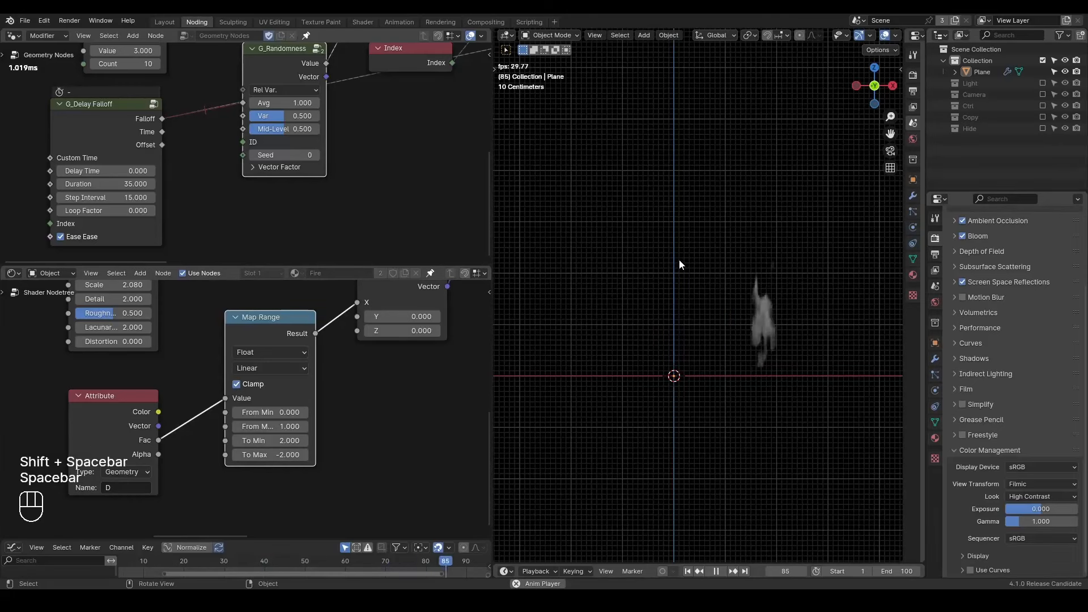
pyautogui.press('space')
pyautogui.hotkey('shift', 'space')
# Examine how the flame rises and fades by replaying the animation alongside the shader's Map Range and frame-driven Divide nodes
pyautogui.moveTo(171, 347); pyautogui.dragTo(192, 387, button='middle')
pyautogui.scroll(-2, 194, 403)
pyautogui.keyDown('ctrl'); pyautogui.keyDown('alt'); pyautogui.moveTo(273, 387); pyautogui.dragTo(288, 421, button='right'); pyautogui.keyUp('alt'); pyautogui.keyUp('ctrl')
pyautogui.press('space')
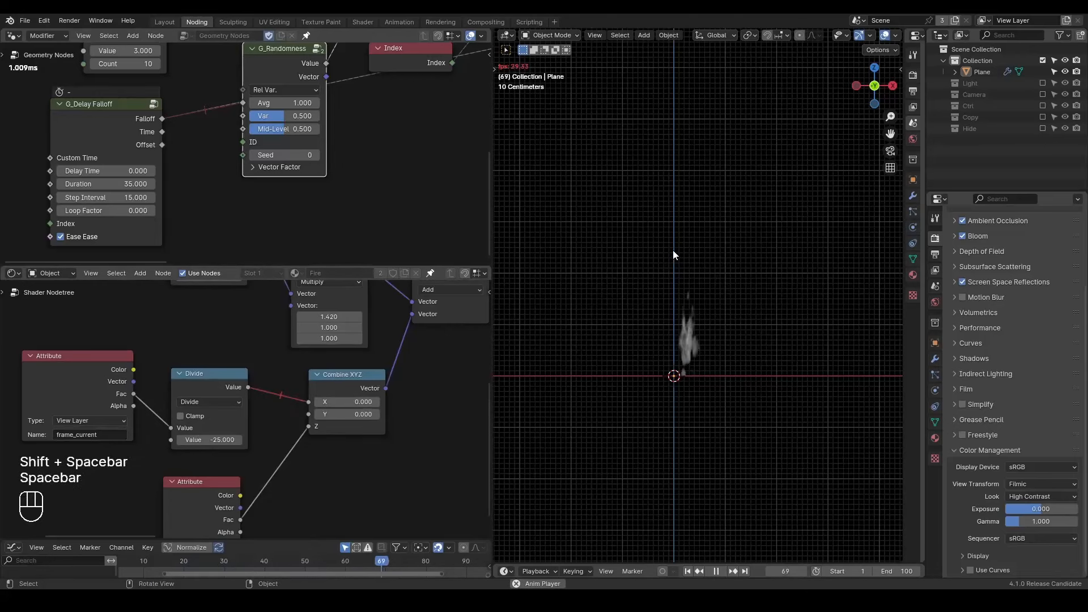
pyautogui.press('space')
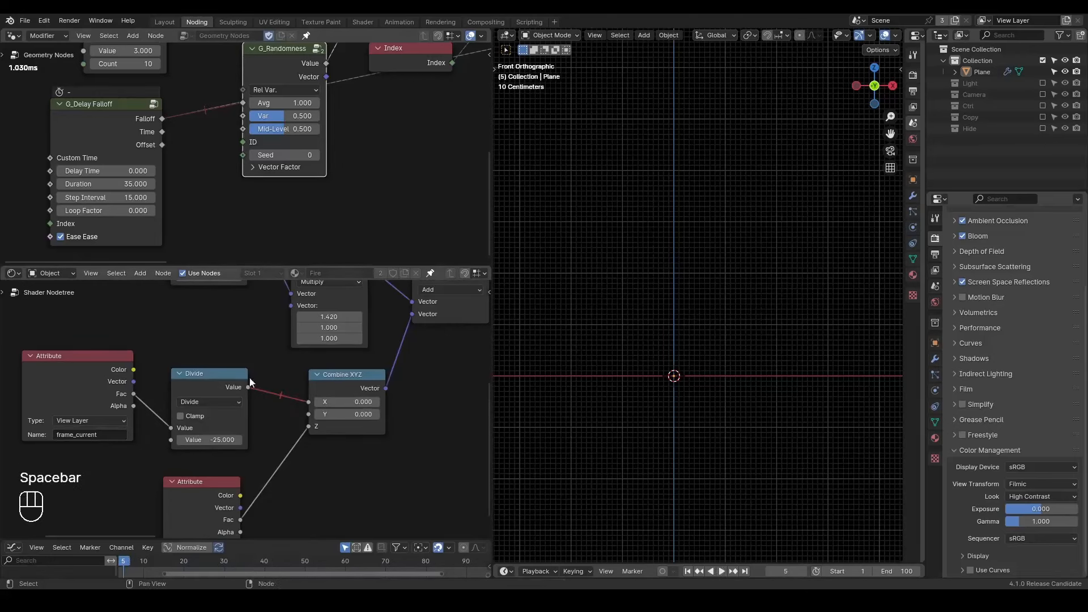
pyautogui.moveTo(265, 397); pyautogui.dragTo(335, 386, button='middle')
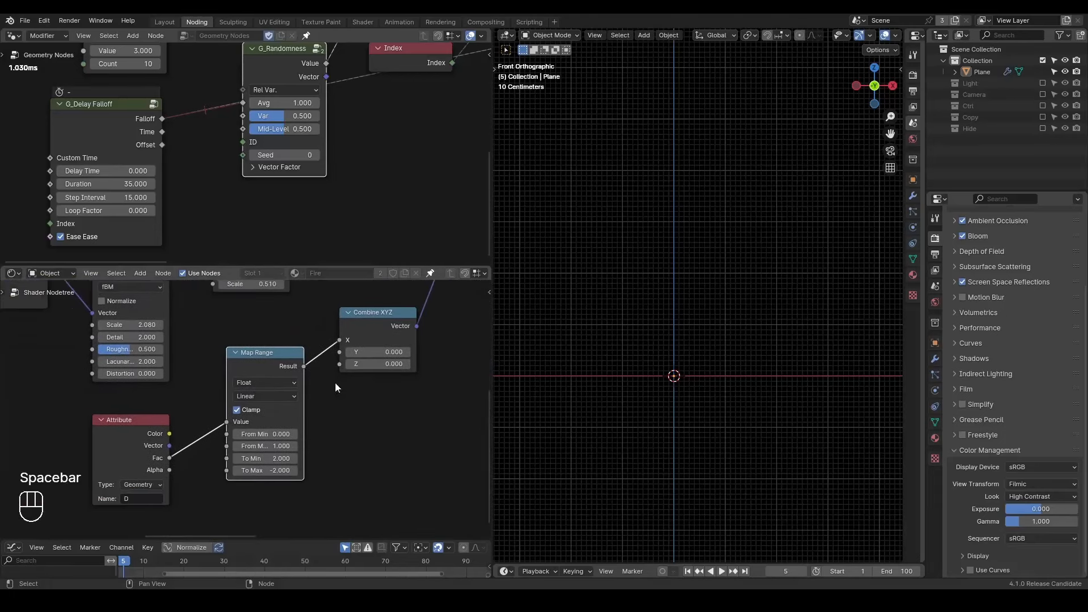
pyautogui.press('space')
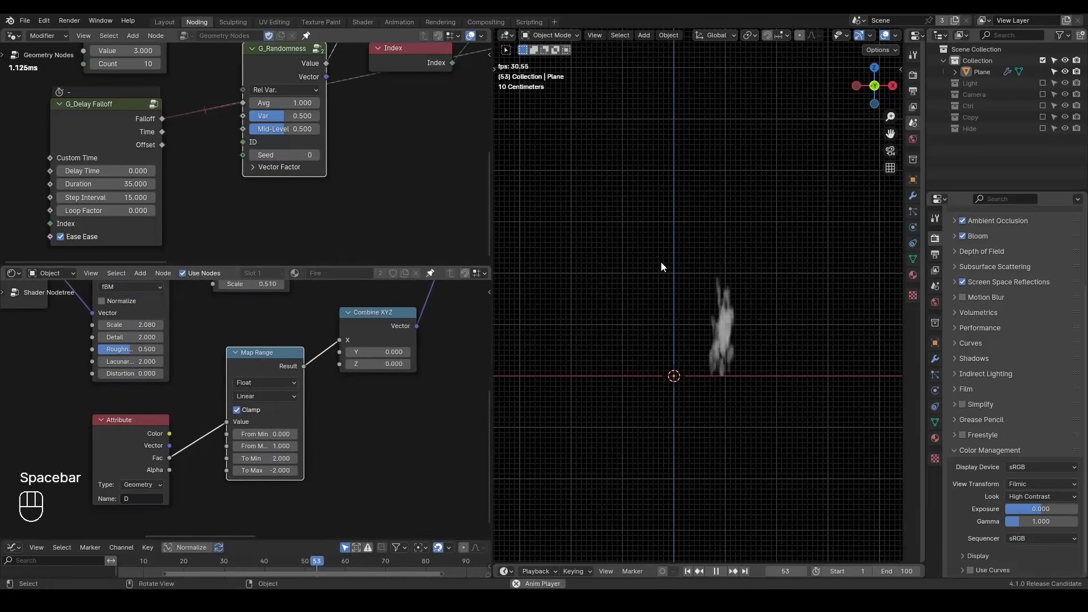
pyautogui.press('space')
pyautogui.press('space')
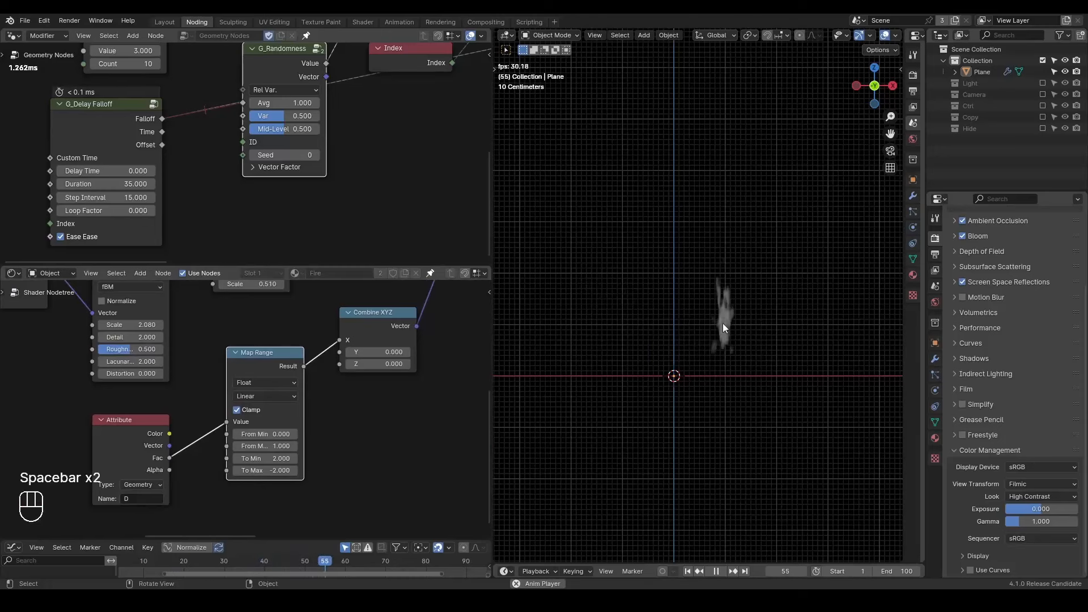
pyautogui.press('space')
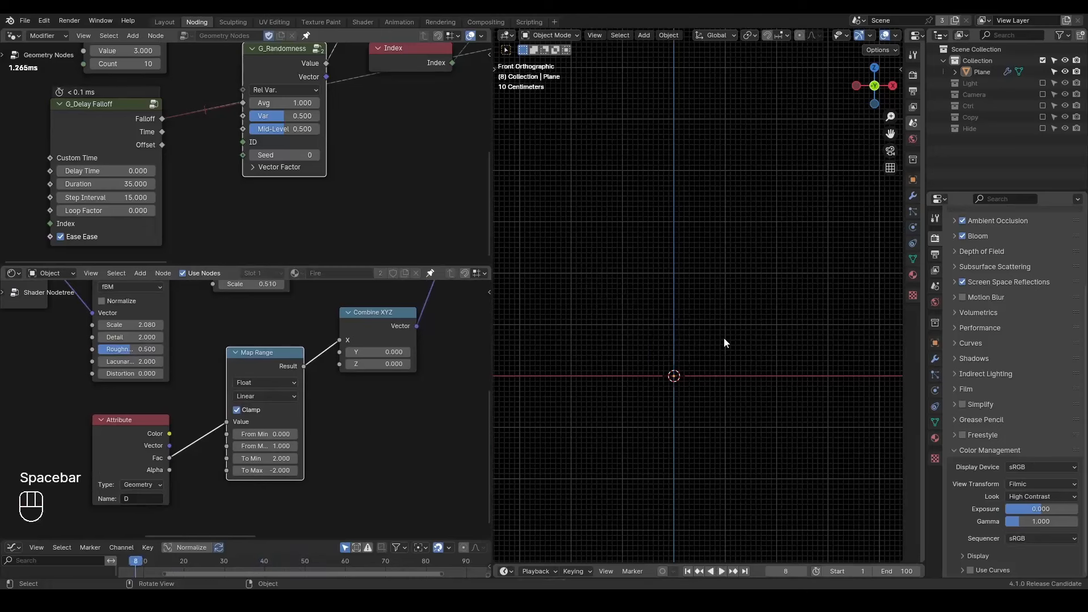
pyautogui.hotkey('shift', 'space')
# Add a Float Curve node to the shader below the Map Range node
pyautogui.moveTo(232, 422); pyautogui.dragTo(300, 377, button='middle')
pyautogui.moveTo(191, 392); pyautogui.dragTo(121, 409)
pyautogui.moveTo(109, 123); pyautogui.dragTo(155, 236)
pyautogui.scroll(-4, 313, 194)
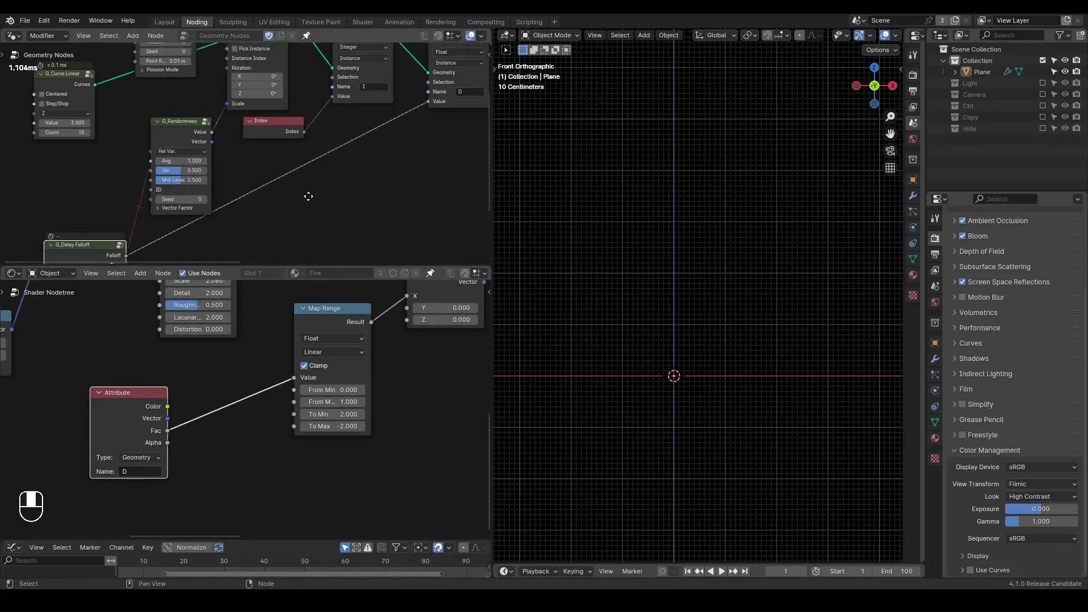
pyautogui.hotkey('ctrl', 'a')
pyautogui.write('float')
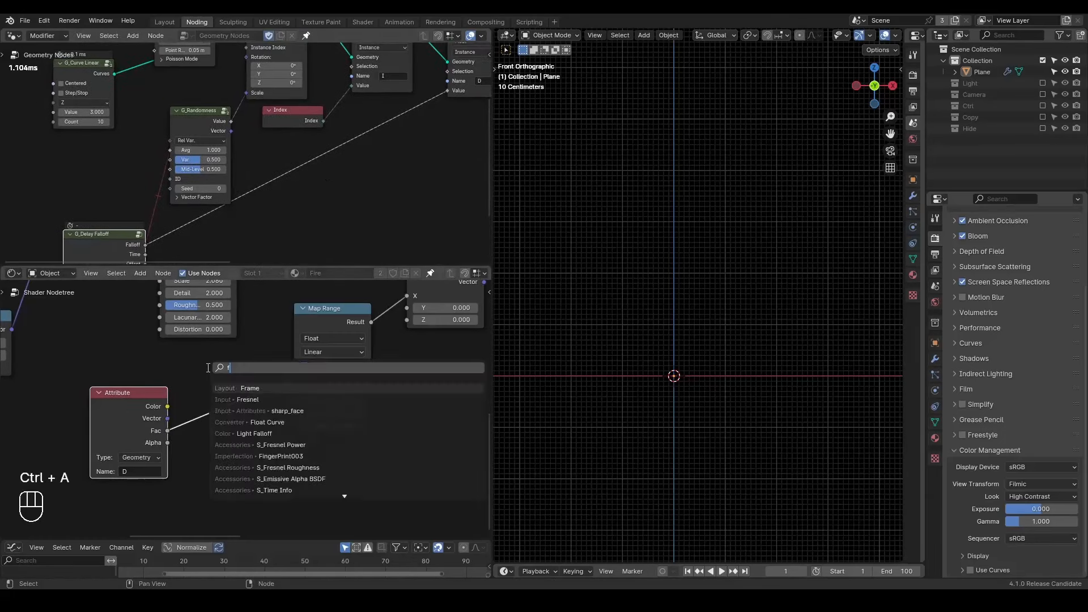
pyautogui.press('Return')
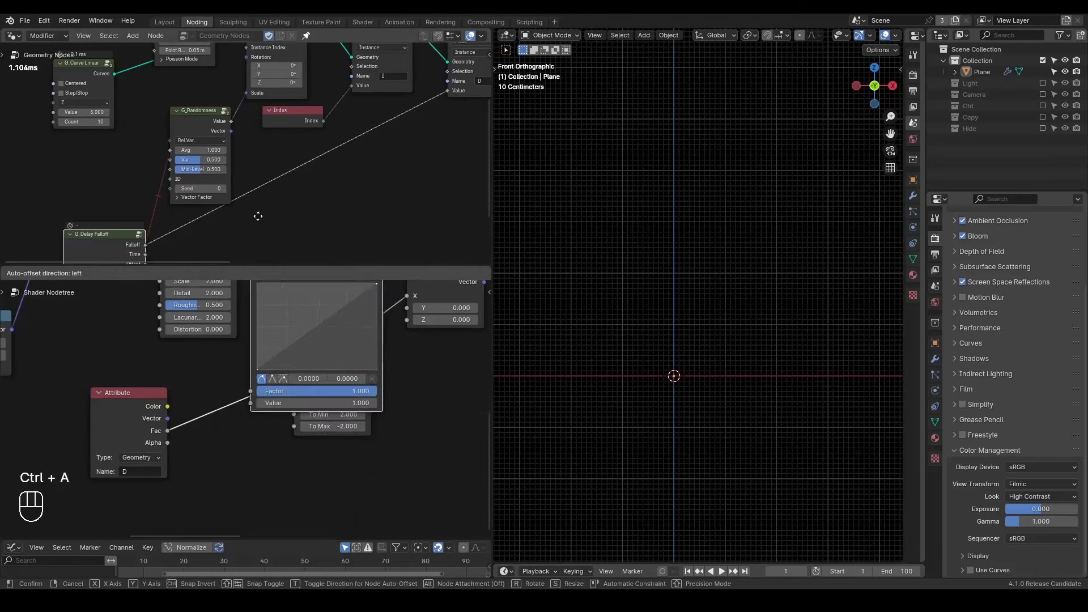
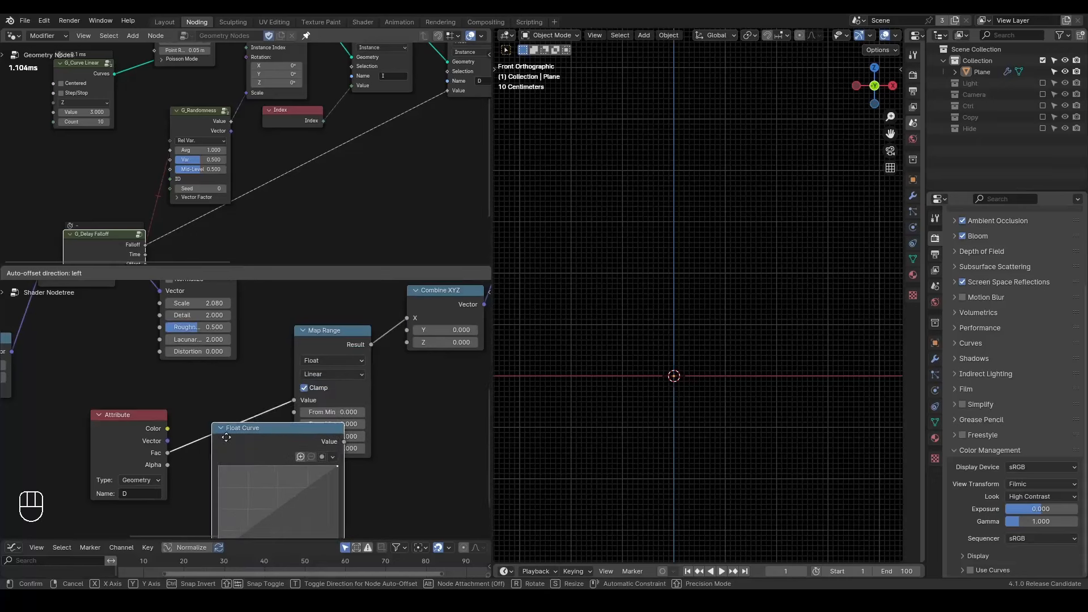
pyautogui.click(239, 451)
# Toggle Ease Ease off and back on in the G_Delay Falloff node and delete the Float Curve node
pyautogui.moveTo(207, 209); pyautogui.dragTo(316, 82, button='middle')
pyautogui.scroll(1, 288, 197)
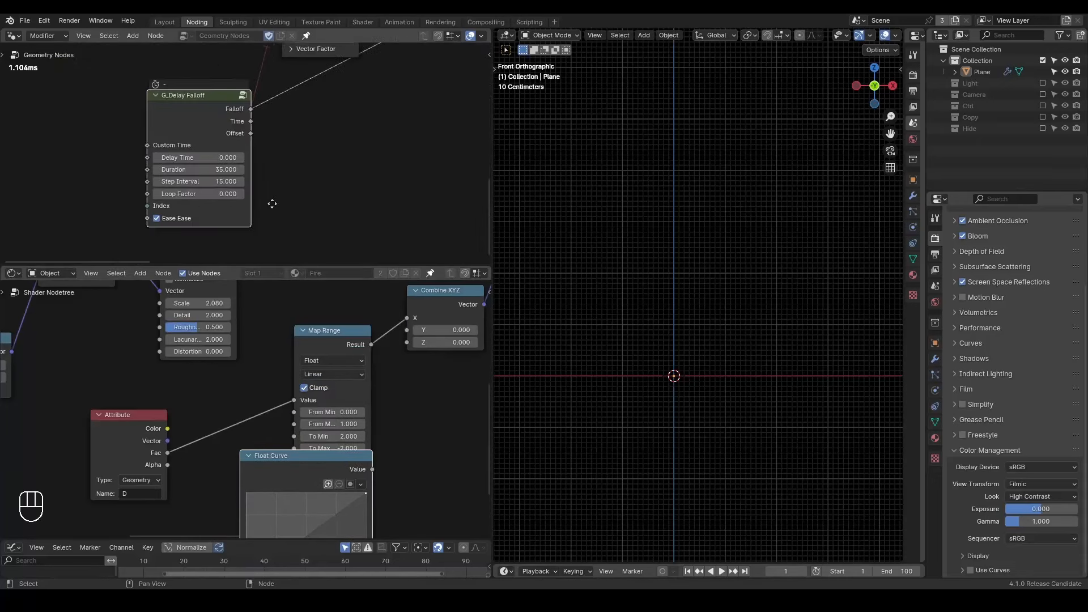
pyautogui.click(138, 210)
pyautogui.moveTo(331, 373); pyautogui.dragTo(336, 318, button='middle')
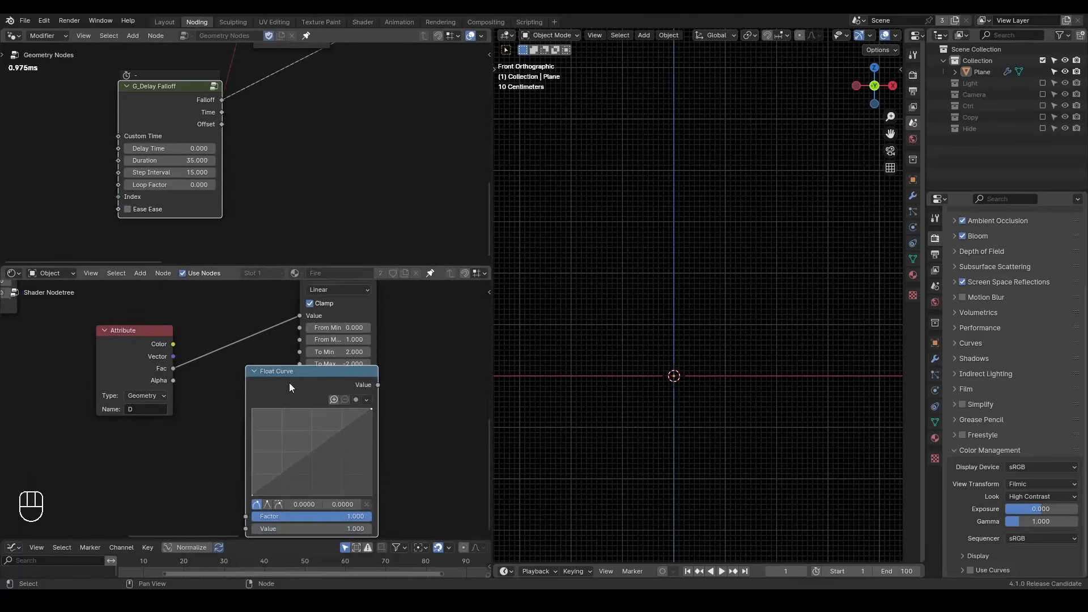
pyautogui.moveTo(287, 380); pyautogui.dragTo(261, 389)
pyautogui.press('x')
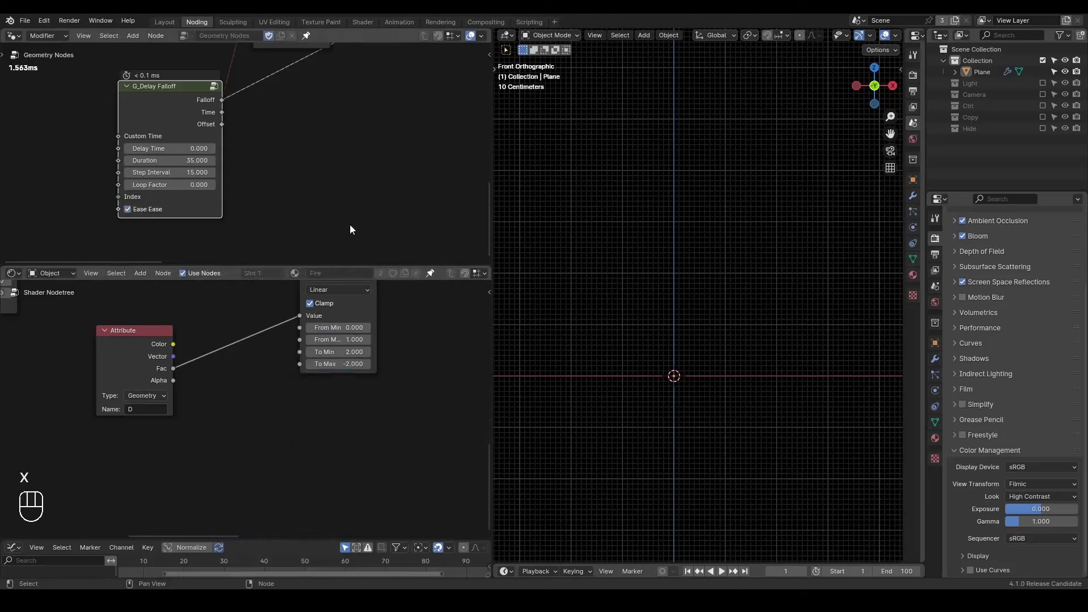
# Preview the animation, rewind it, and move the shader's D Attribute node closer to the Map Range node
pyautogui.press('space')
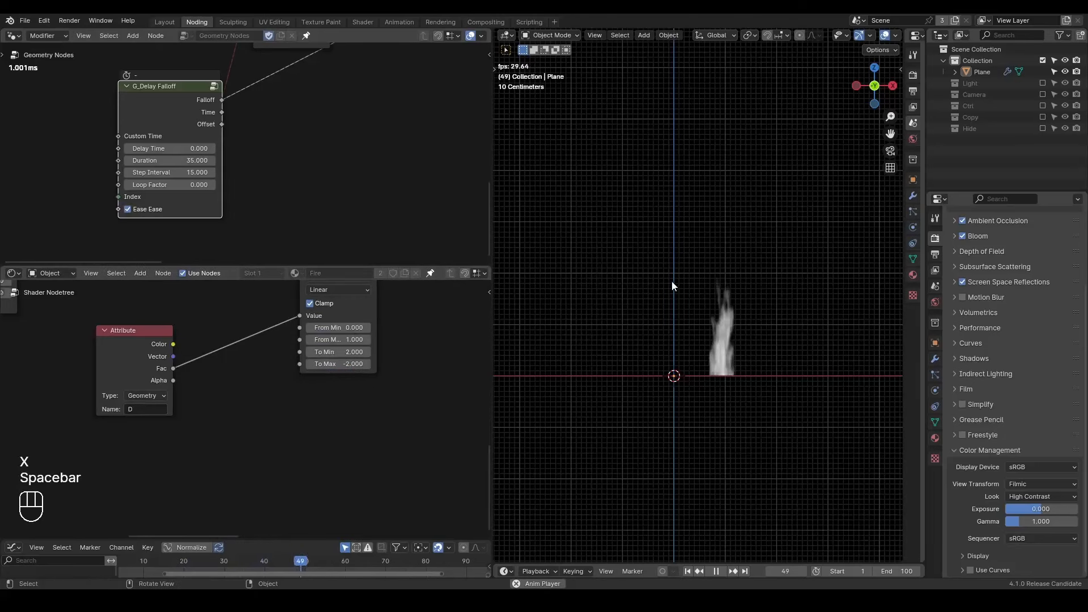
pyautogui.press('space')
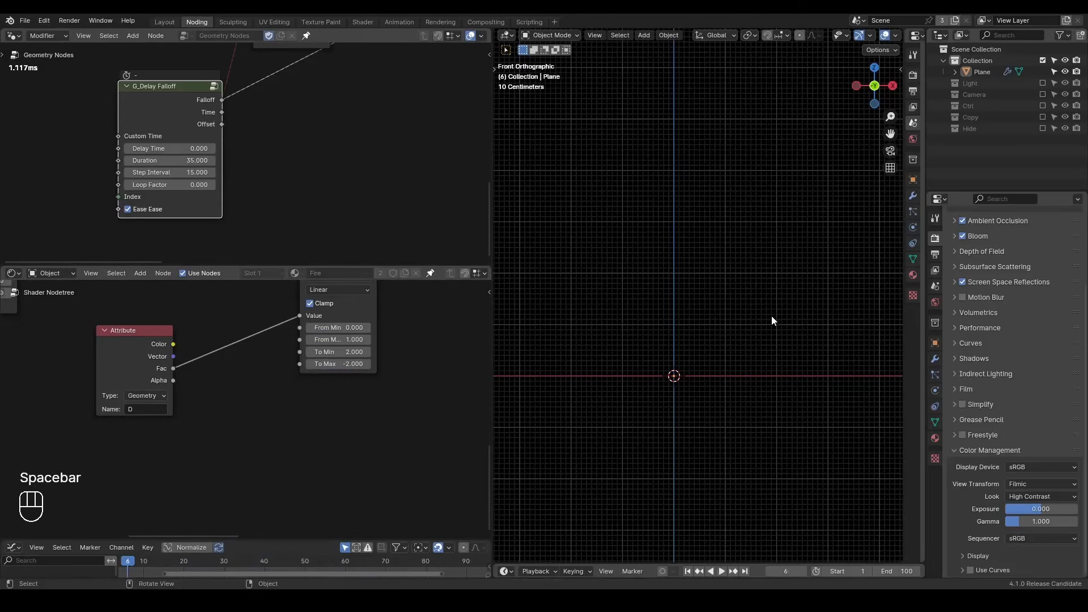
pyautogui.hotkey('shift', 'space')
pyautogui.moveTo(138, 352); pyautogui.dragTo(206, 330)
pyautogui.moveTo(390, 321); pyautogui.dragTo(271, 452, button='middle')
pyautogui.keyDown('ctrl'); pyautogui.moveTo(309, 389); pyautogui.dragTo(328, 422, button='middle'); pyautogui.keyUp('ctrl')
pyautogui.moveTo(353, 372); pyautogui.dragTo(331, 380, button='middle')
pyautogui.keyDown('ctrl'); pyautogui.moveTo(335, 144); pyautogui.dragTo(282, 202, button='middle'); pyautogui.keyUp('ctrl')
pyautogui.hotkey('shift', 'ctrl', 'alt', 'q')
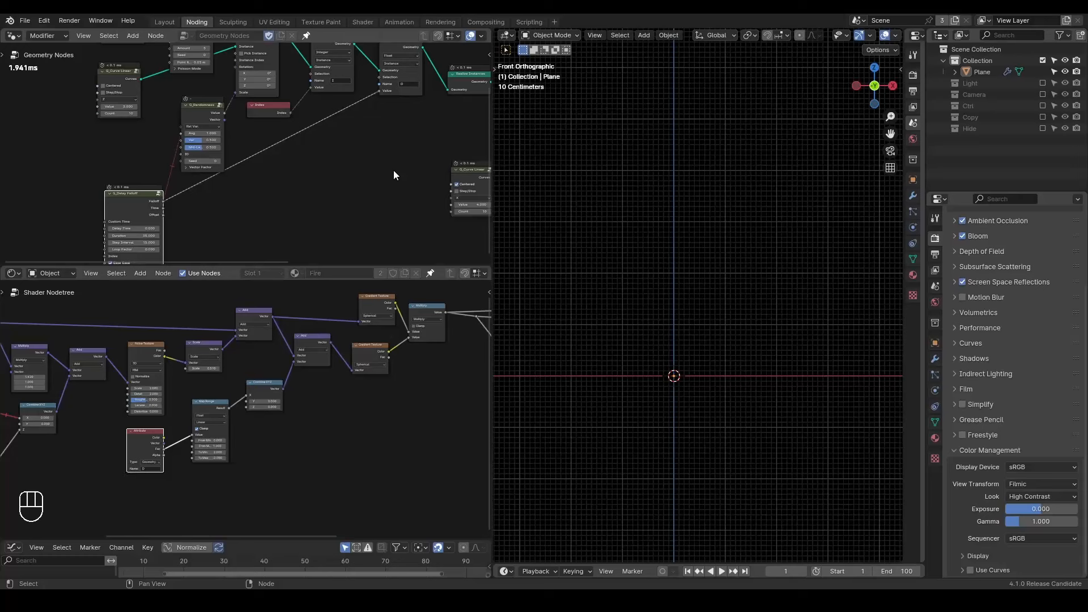
# Replay the animation and connect the Mix Shader to the Material Output for the full fire material
pyautogui.hotkey('shift', 'space')
pyautogui.press('space')
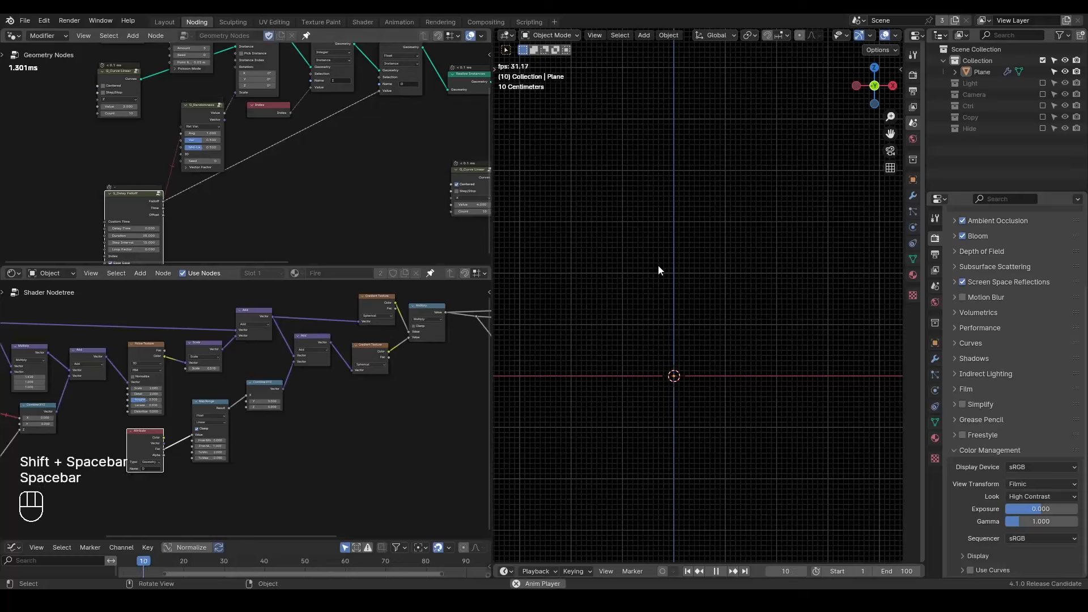
pyautogui.press('space')
pyautogui.moveTo(423, 363); pyautogui.dragTo(427, 431, button='middle')
pyautogui.keyDown('ctrl'); pyautogui.keyDown('shift'); pyautogui.click(259, 367); pyautogui.keyUp('shift'); pyautogui.keyUp('ctrl')
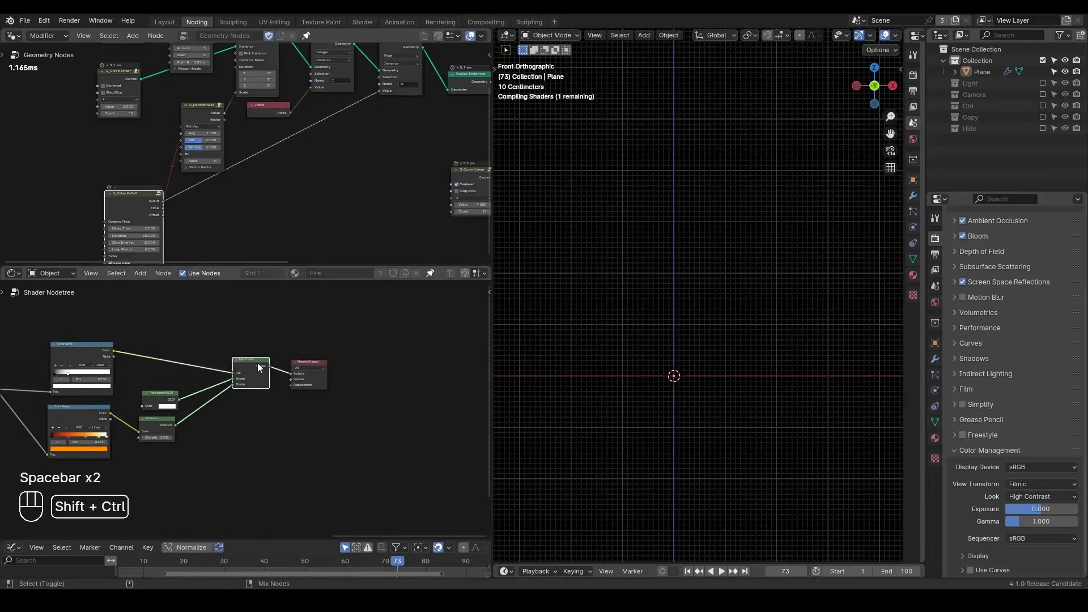
# Set the G_Points Distribute node's Amount to 113 and play the animation from the start
pyautogui.scroll(3, 350, 207)
pyautogui.moveTo(223, 95); pyautogui.dragTo(286, 205, button='middle')
pyautogui.scroll(3, 350, 206)
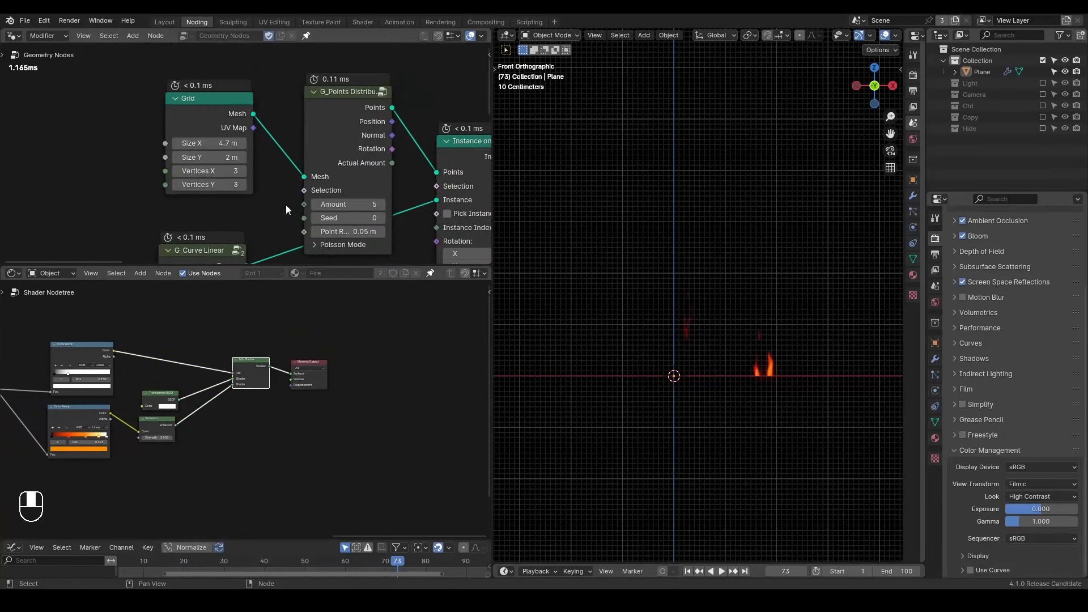
pyautogui.moveTo(343, 204); pyautogui.dragTo(386, 204)
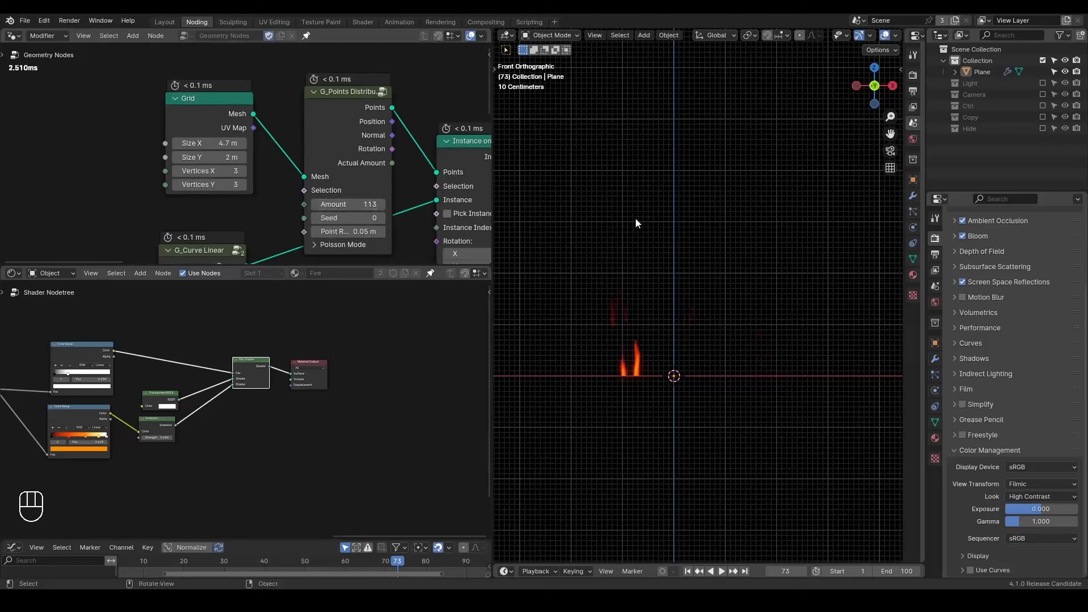
pyautogui.hotkey('shift', 'space')
pyautogui.press('space')
pyautogui.press('space')
# Set the G_Delay Falloff node's Step Interval to 5 and replay the animation from the start
pyautogui.moveTo(302, 250); pyautogui.dragTo(316, 97, button='middle')
pyautogui.moveTo(314, 154); pyautogui.dragTo(305, 179, button='middle')
pyautogui.scroll(-3, 304, 179)
pyautogui.moveTo(338, 216); pyautogui.dragTo(317, 160, button='middle')
pyautogui.scroll(2, 312, 187)
pyautogui.moveTo(299, 212); pyautogui.dragTo(336, 107, button='middle')
pyautogui.moveTo(263, 222); pyautogui.dragTo(263, 167, button='middle')
pyautogui.doubleClick(265, 201)
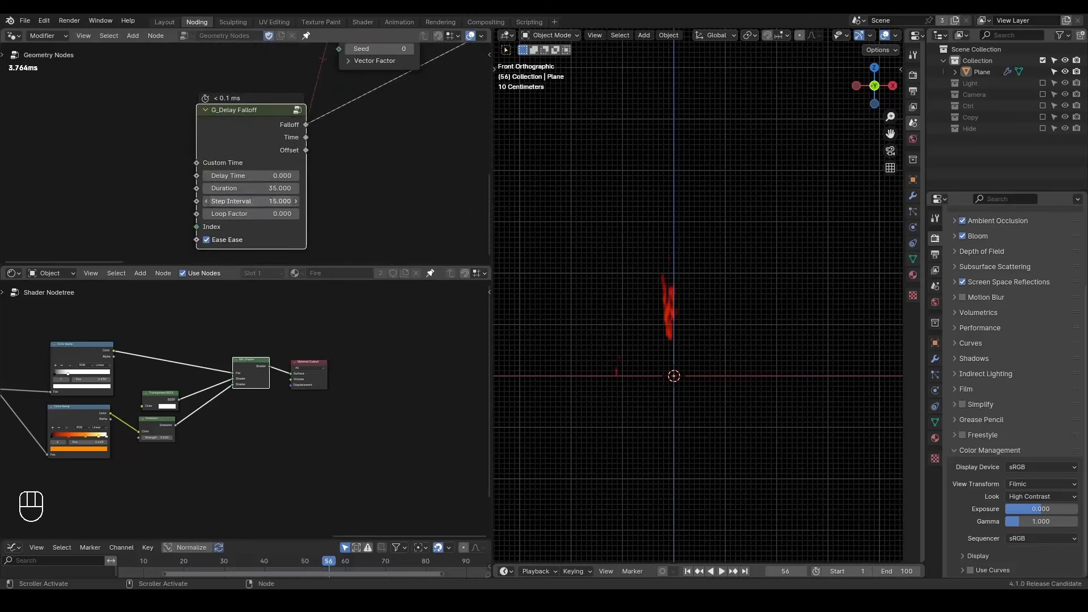
pyautogui.write('5')
pyautogui.press('Return')
pyautogui.hotkey('shift', 'space')
pyautogui.press('space')
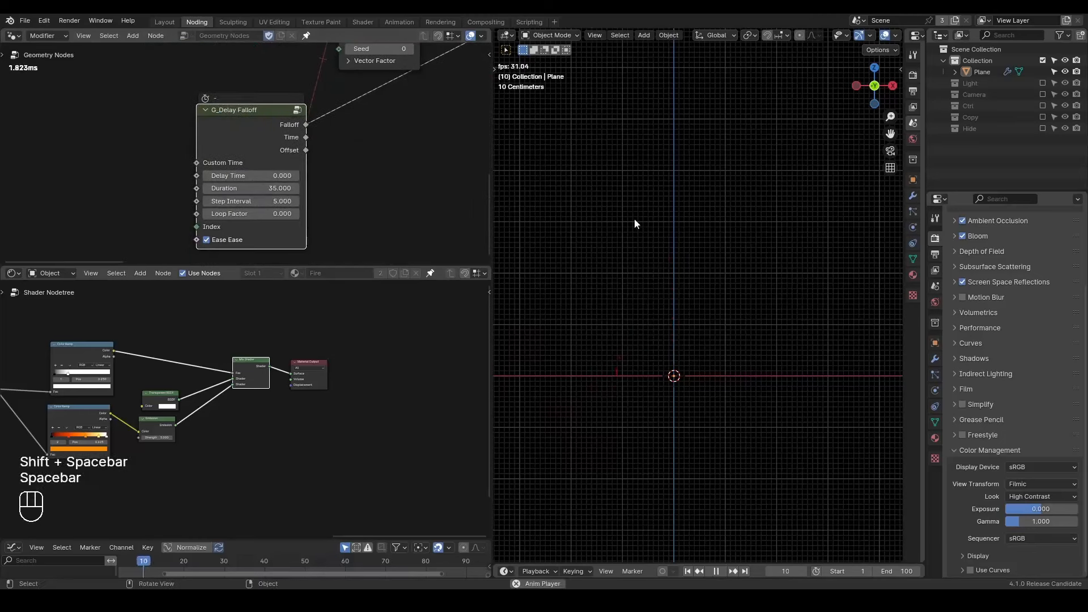
pyautogui.press('space')
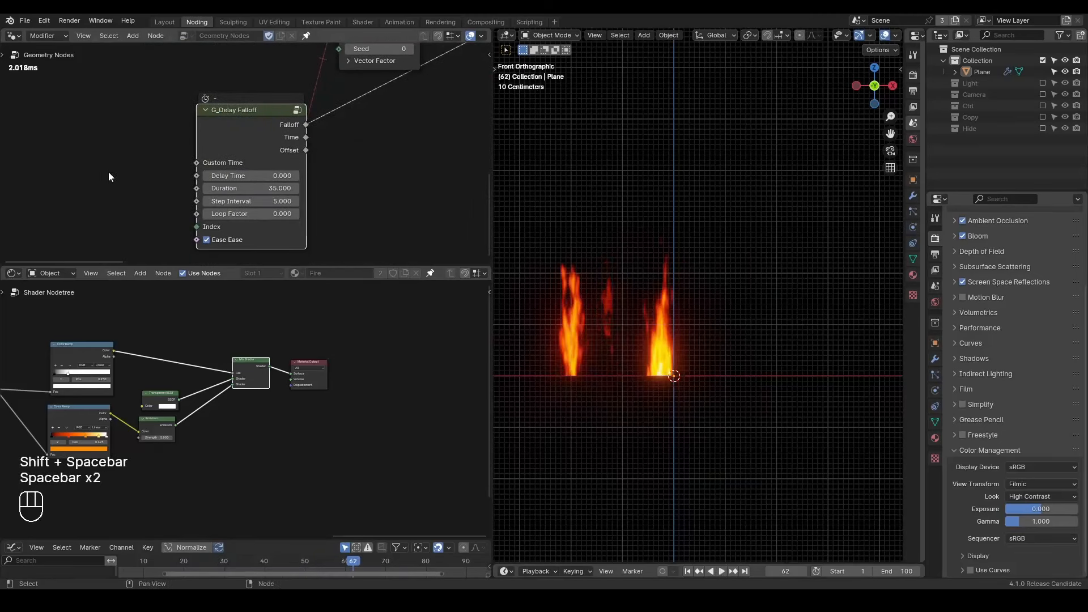
# Add a G_Index Randomize node and feed its New Index into the G_Delay Falloff node's Index input
pyautogui.moveTo(109, 175); pyautogui.dragTo(248, 145, button='middle')
pyautogui.moveTo(335, 197); pyautogui.dragTo(198, 135)
pyautogui.write('in')
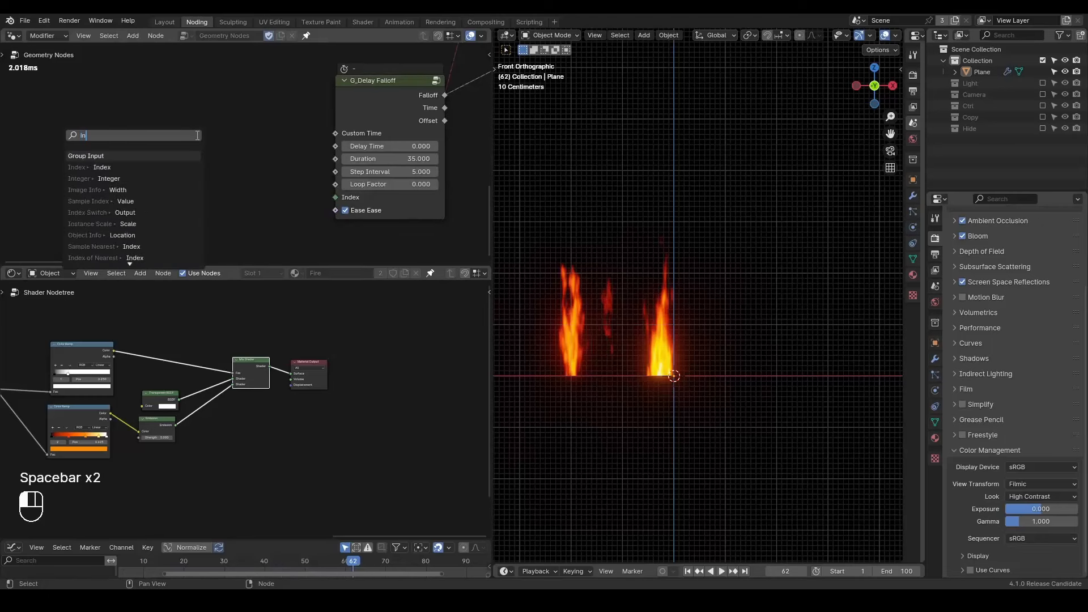
pyautogui.write('dex randomize')
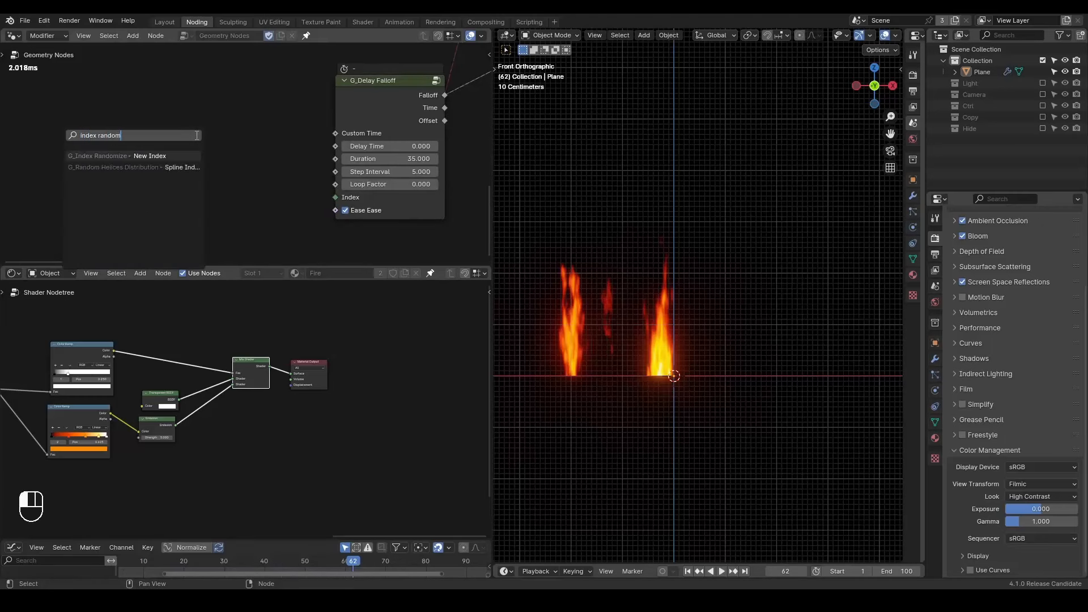
pyautogui.press('Return')
# Set the G_Index Randomize node's Target Repeat to 4 and Seed to 67, moving it nearer the falloff node
pyautogui.doubleClick(174, 154)
pyautogui.write('4')
pyautogui.press('Return')
pyautogui.moveTo(196, 133); pyautogui.dragTo(246, 130)
pyautogui.moveTo(235, 200); pyautogui.dragTo(284, 200)
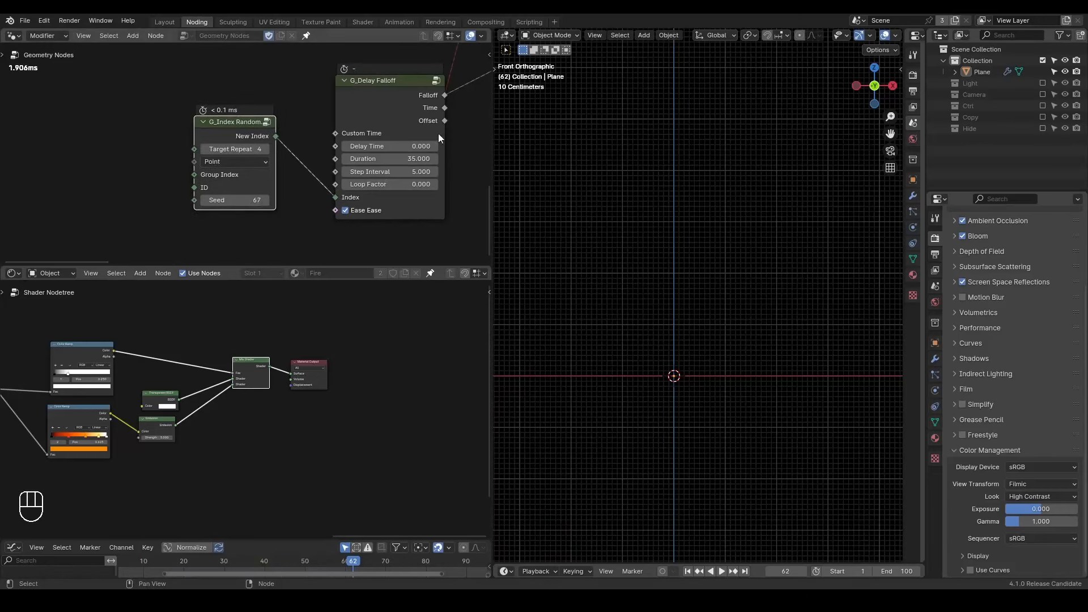
# Change the G_Index Randomize domain to Instance and play the animation to check the flames
pyautogui.moveTo(441, 127); pyautogui.dragTo(319, 212, button='middle')
pyautogui.scroll(-6, 319, 210)
pyautogui.moveTo(361, 175); pyautogui.dragTo(366, 146, button='middle')
pyautogui.keyDown('ctrl'); pyautogui.moveTo(224, 174); pyautogui.dragTo(217, 221, button='middle'); pyautogui.keyUp('ctrl')
pyautogui.click(128, 193)
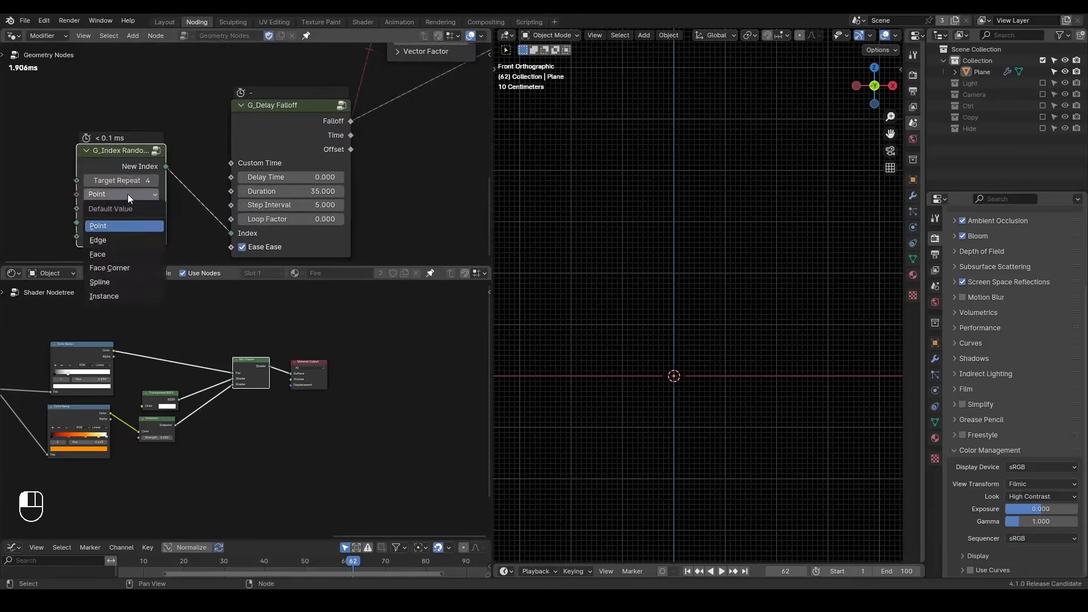
pyautogui.click(127, 295)
pyautogui.hotkey('shift', 'space')
pyautogui.press('space')
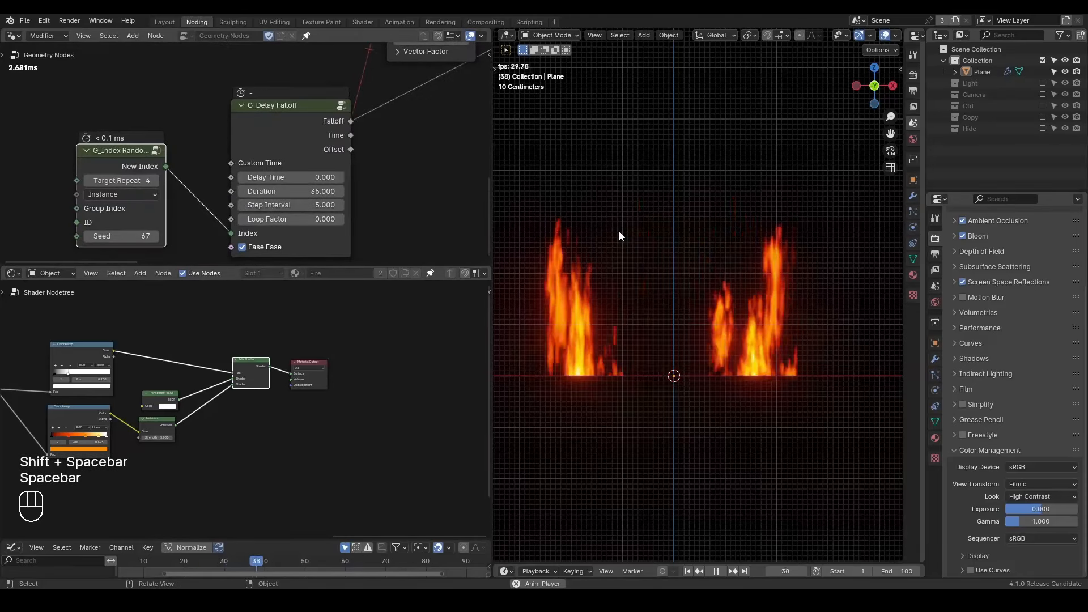
pyautogui.press('space')
pyautogui.hotkey('shift', 'space')
# Set the scene's end frame to 55555 and play the animation, viewing the flames in perspective
pyautogui.click(897, 571)
pyautogui.write('5')
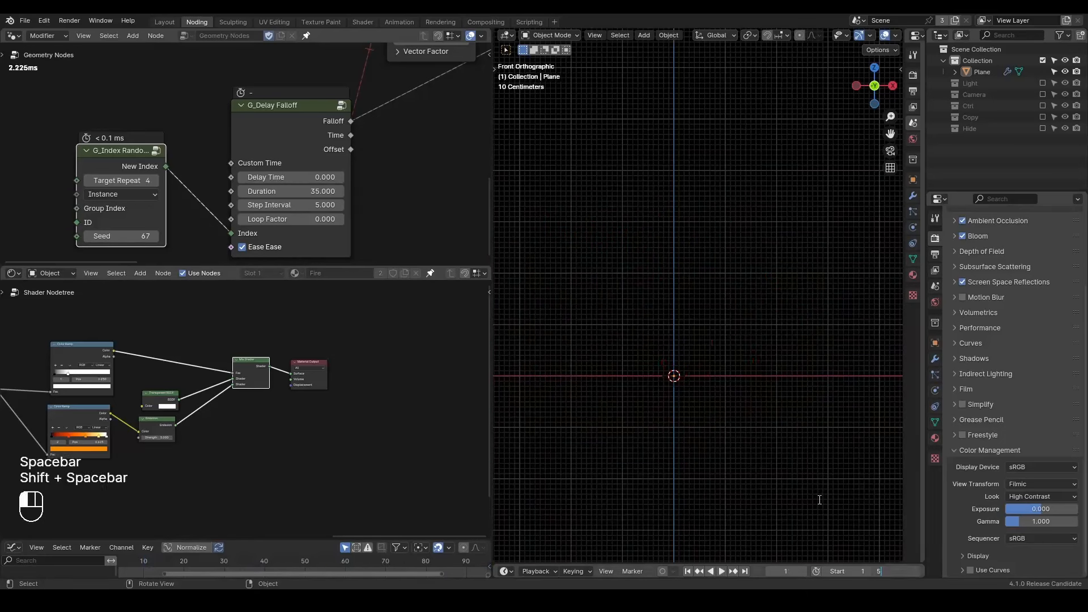
pyautogui.write('5555')
pyautogui.press('Return')
pyautogui.hotkey('shift', 'space')
pyautogui.press('space')
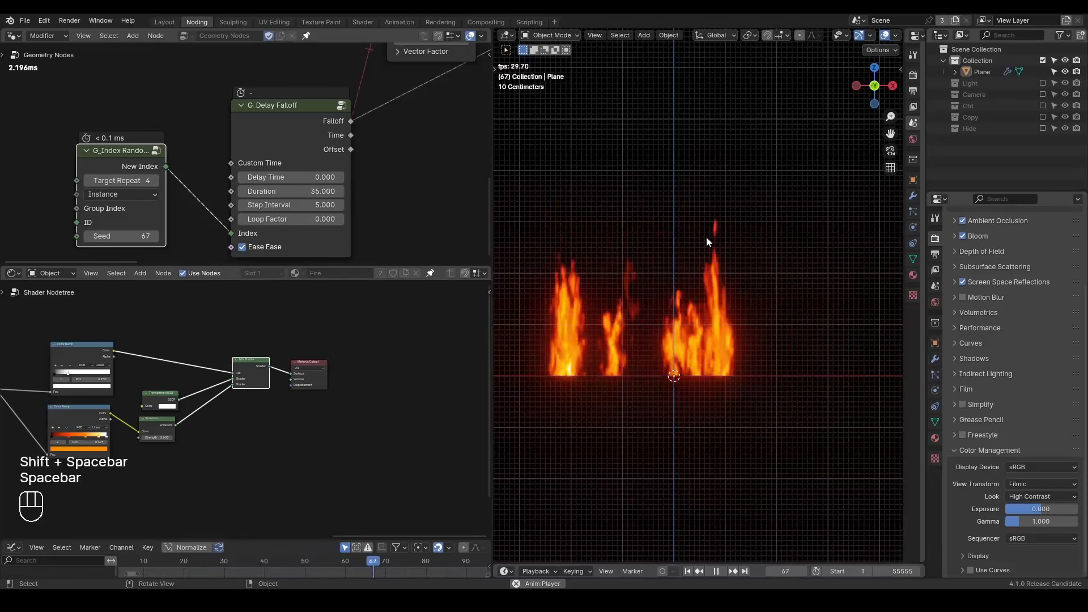
pyautogui.press('space')
pyautogui.moveTo(736, 264)
pyautogui.mouseDown(button='middle')
pyautogui.moveTo(705, 210)
pyautogui.moveTo(719, 269)
pyautogui.mouseUp(button='middle')
pyautogui.moveTo(177, 383); pyautogui.dragTo(231, 527, button='middle')
pyautogui.keyDown('ctrl'); pyautogui.moveTo(246, 399); pyautogui.dragTo(270, 432, button='middle'); pyautogui.keyUp('ctrl')
pyautogui.moveTo(136, 418)
pyautogui.mouseDown(button='middle')
pyautogui.moveTo(387, 381)
pyautogui.moveTo(387, 408)
pyautogui.mouseUp(button='middle')
pyautogui.press('d')
pyautogui.moveTo(135, 378)
pyautogui.mouseDown()
pyautogui.moveTo(181, 341)
pyautogui.moveTo(83, 367)
pyautogui.mouseUp()
pyautogui.moveTo(320, 367)
pyautogui.mouseDown(button='right')
pyautogui.moveTo(158, 413)
pyautogui.moveTo(146, 473)
pyautogui.moveTo(284, 397)
pyautogui.mouseUp(button='right')
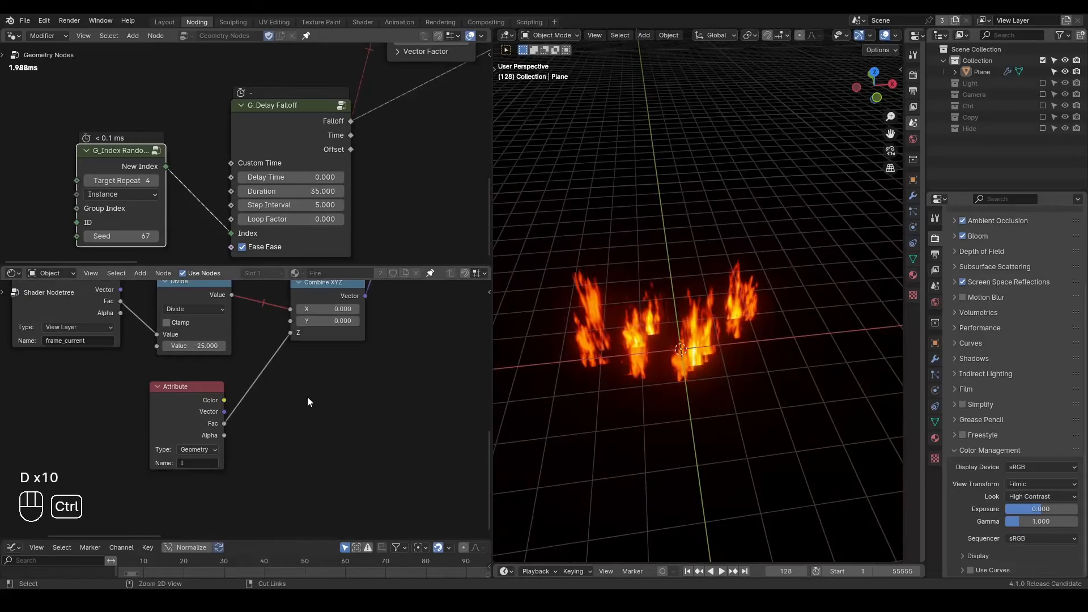
pyautogui.hotkey('ctrl', 'a')
pyautogui.write('hue')
pyautogui.press('Return')
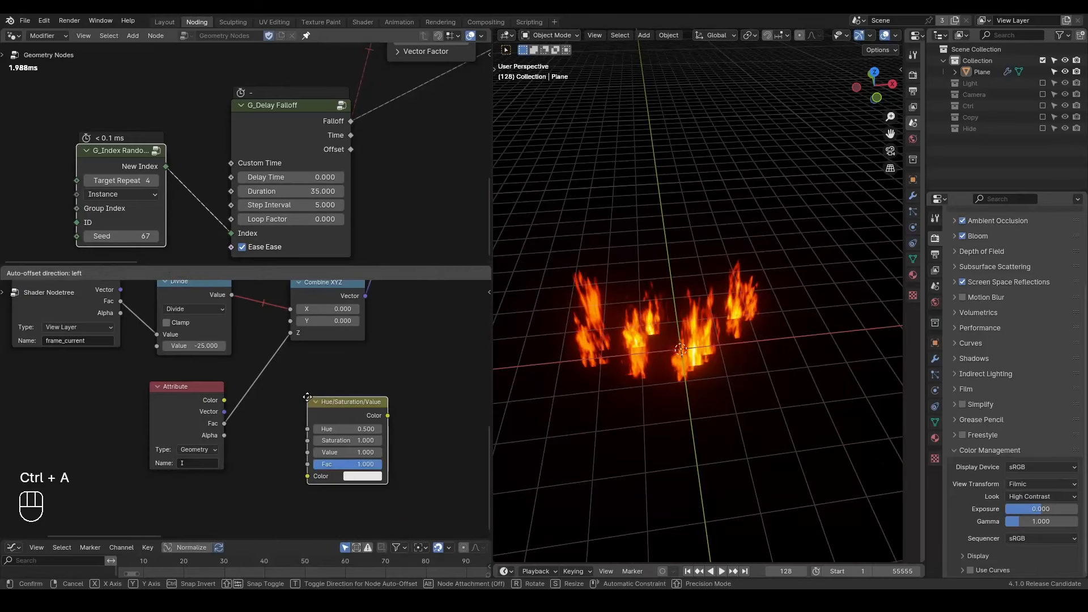
pyautogui.click(326, 385)
pyautogui.press('x')
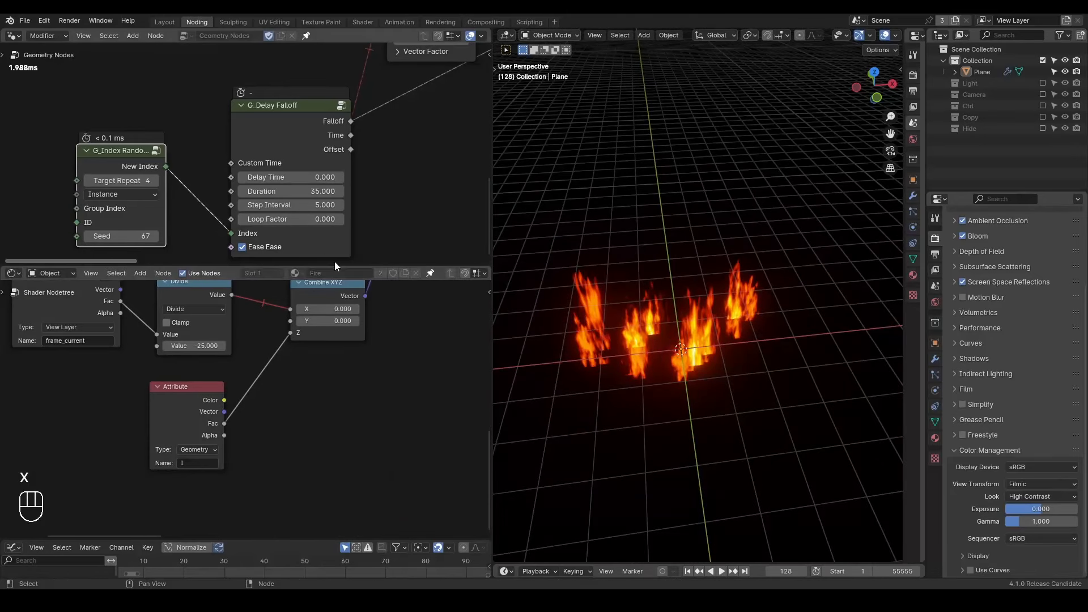
# Unpin the geometry node editor and rename both the plane object and its geometry node tree to Small
pyautogui.moveTo(342, 264); pyautogui.dragTo(342, 352)
pyautogui.click(307, 35)
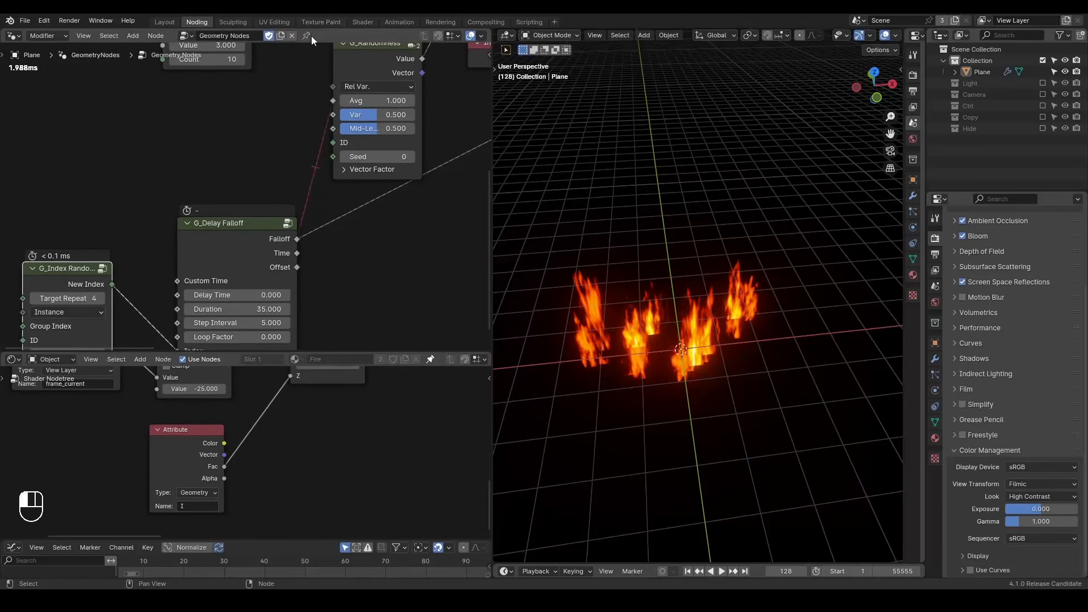
pyautogui.click(971, 73)
pyautogui.doubleClick(980, 73)
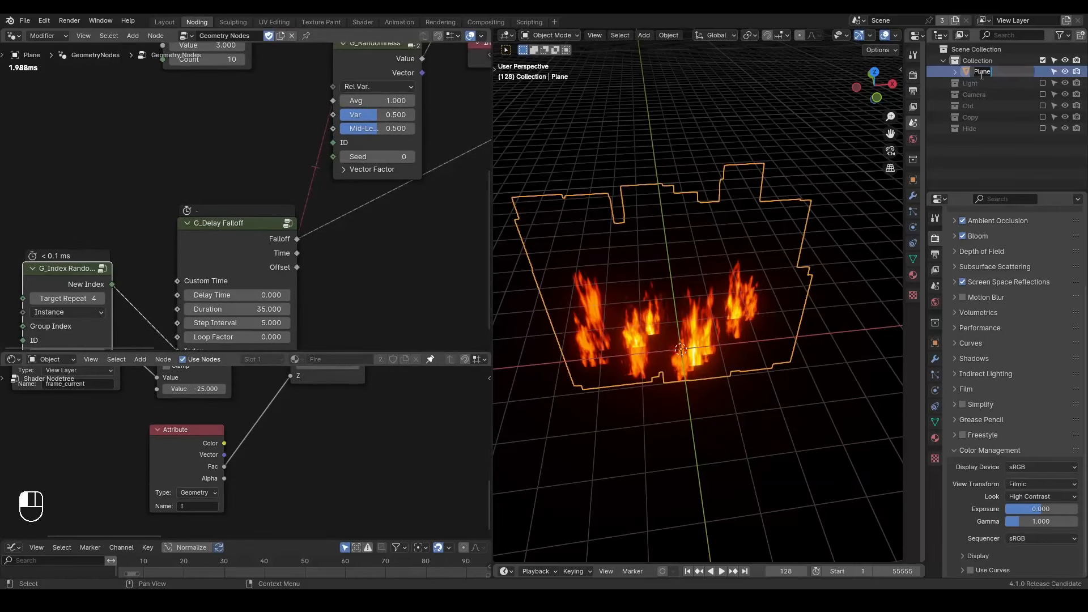
pyautogui.write('Small')
pyautogui.press('Return')
pyautogui.click(246, 36)
pyautogui.write('Small')
pyautogui.press('Return')
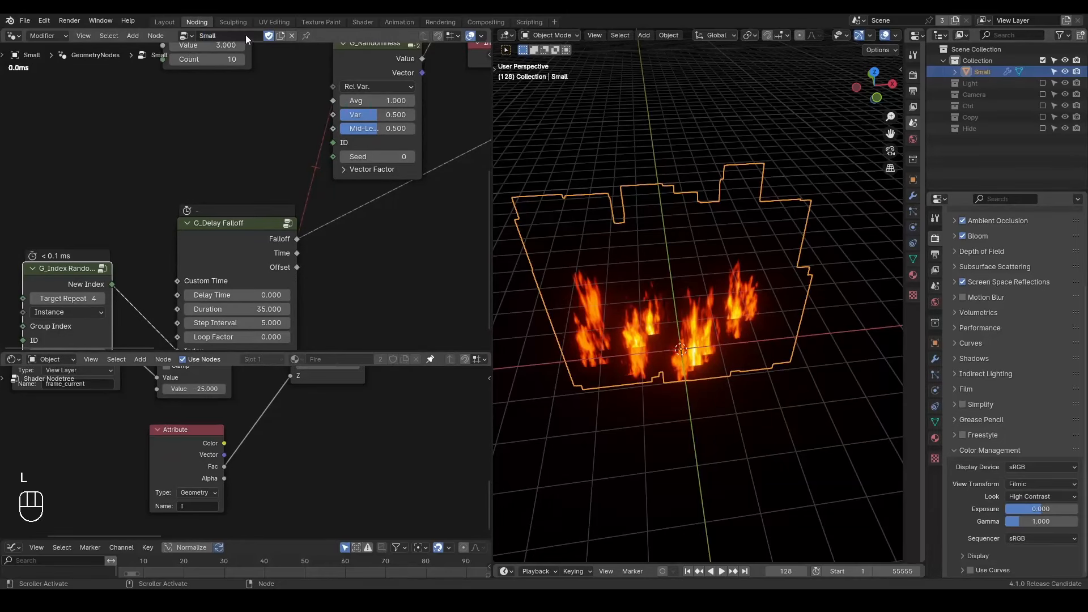
# Add a new mesh plane and give it a new geometry node tree named Huge
pyautogui.click(656, 123)
pyautogui.hotkey('shift', 'a')
pyautogui.moveTo(657, 123)
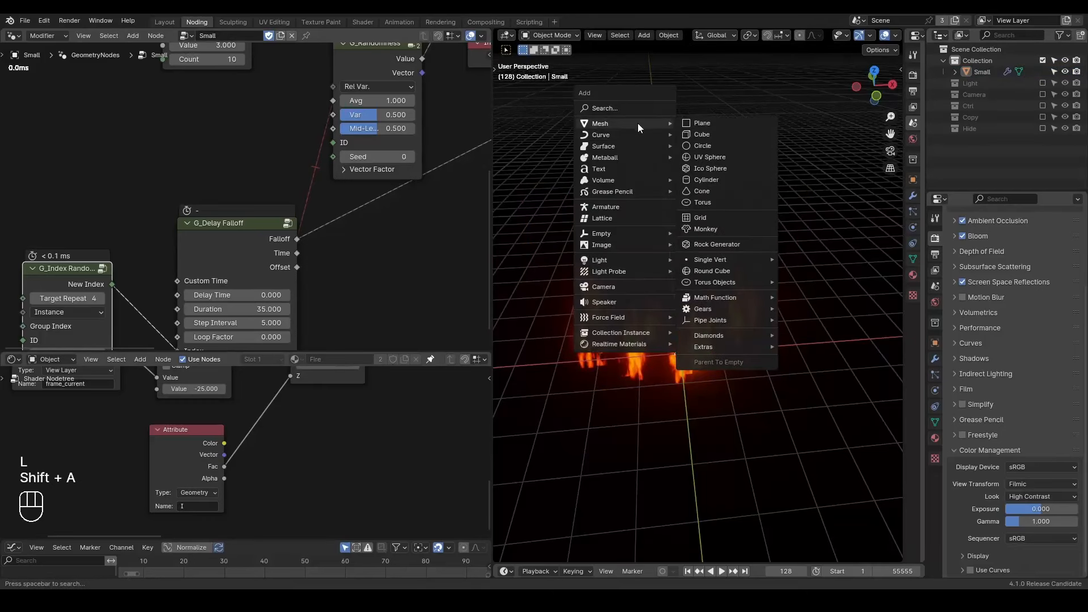
pyautogui.click(701, 125)
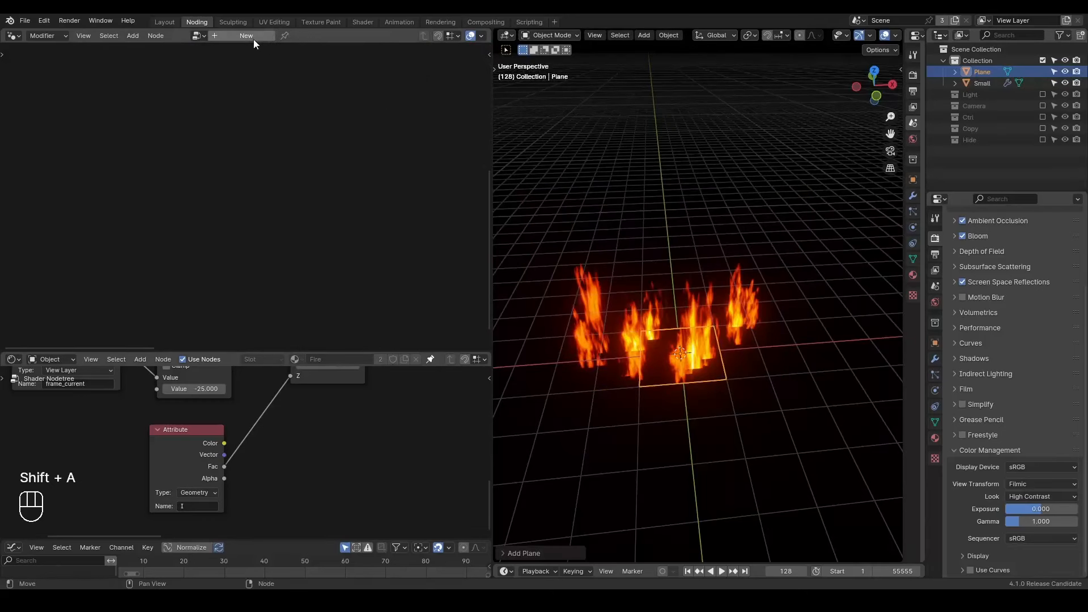
pyautogui.click(239, 36)
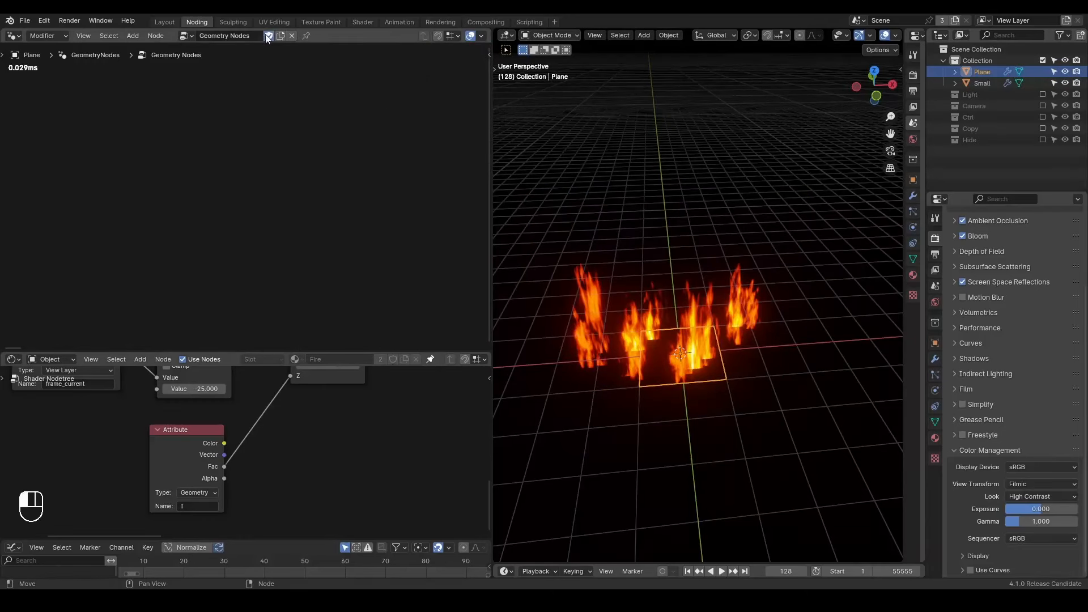
pyautogui.write('Huge')
pyautogui.press('Return')
# Create a new material named Huge on the new plane
pyautogui.click(933, 438)
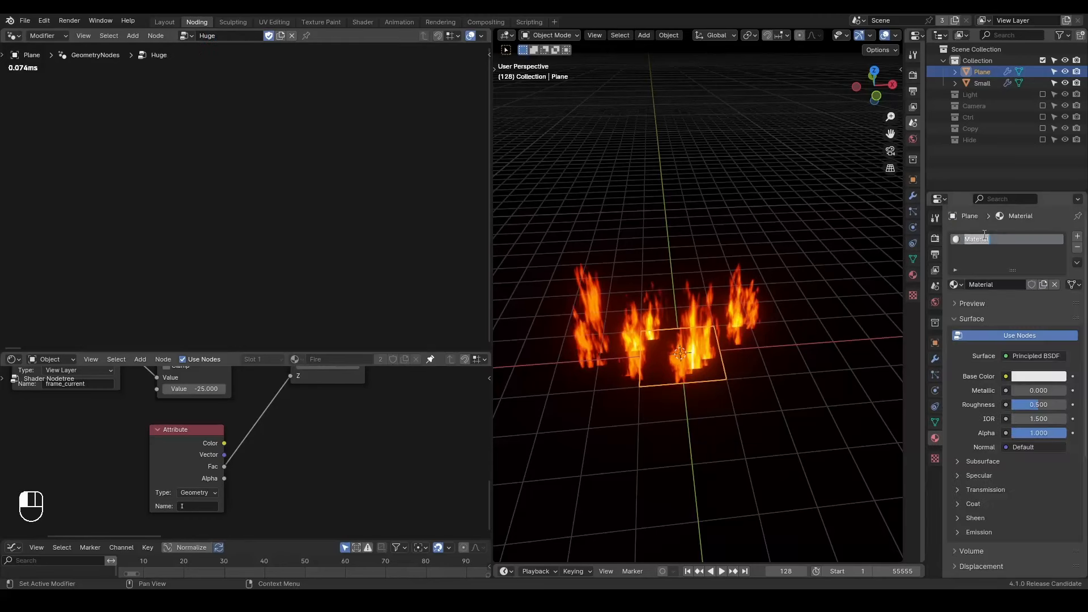
pyautogui.write('Huge')
pyautogui.press('Return')
# Replace the Group Input node with a G_Curve Linear node connected to the Group Output
pyautogui.press('q')
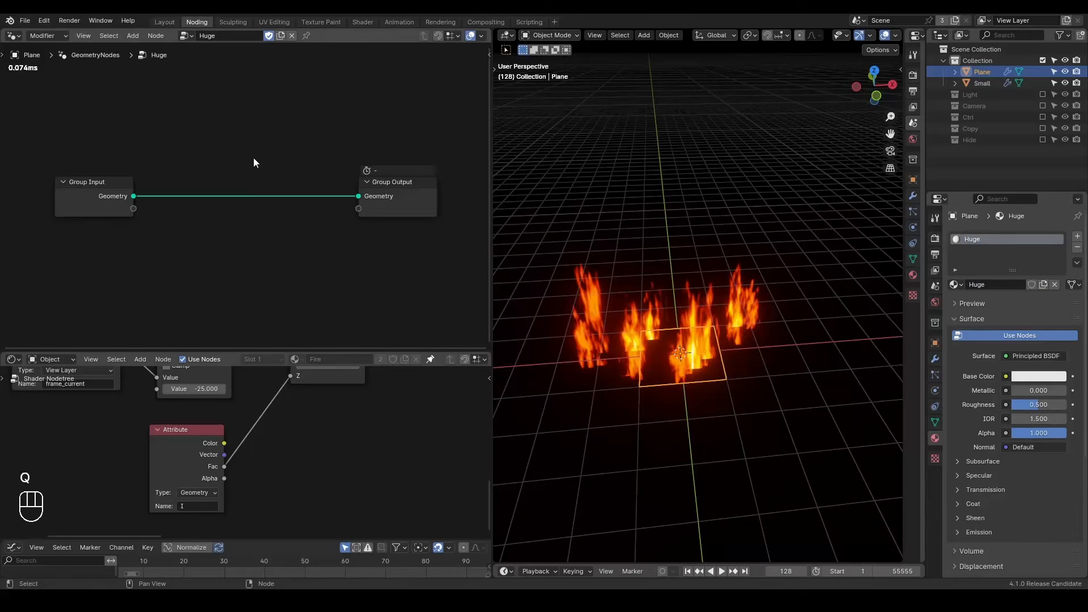
pyautogui.keyDown('ctrl'); pyautogui.moveTo(207, 226); pyautogui.dragTo(281, 223, button='middle'); pyautogui.keyUp('ctrl')
pyautogui.moveTo(250, 115); pyautogui.dragTo(141, 225)
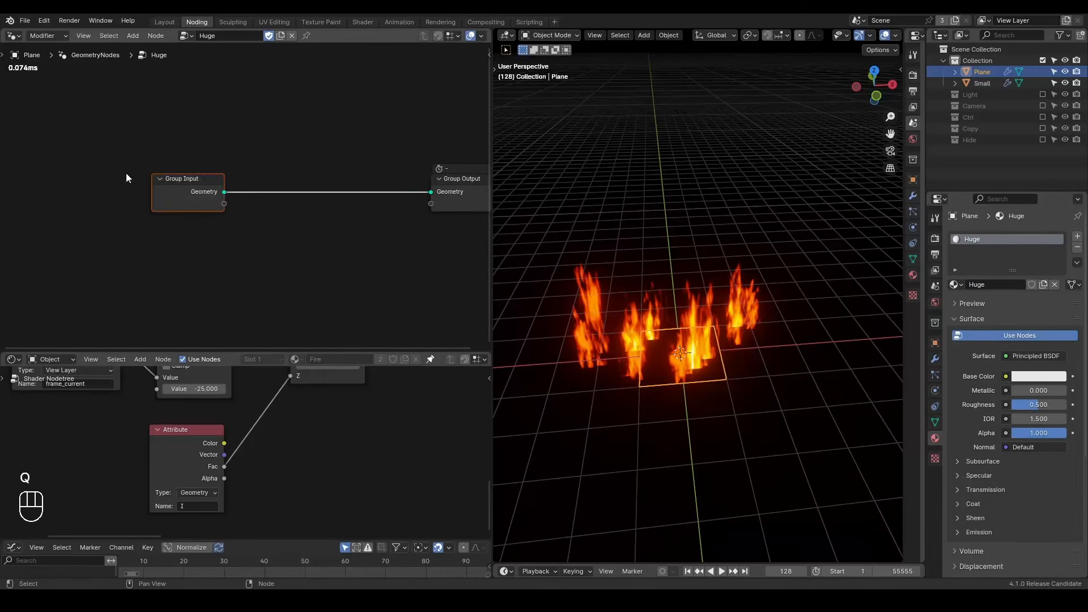
pyautogui.press('x')
pyautogui.hotkey('ctrl', 'a')
pyautogui.write('curve linear')
pyautogui.press('Return')
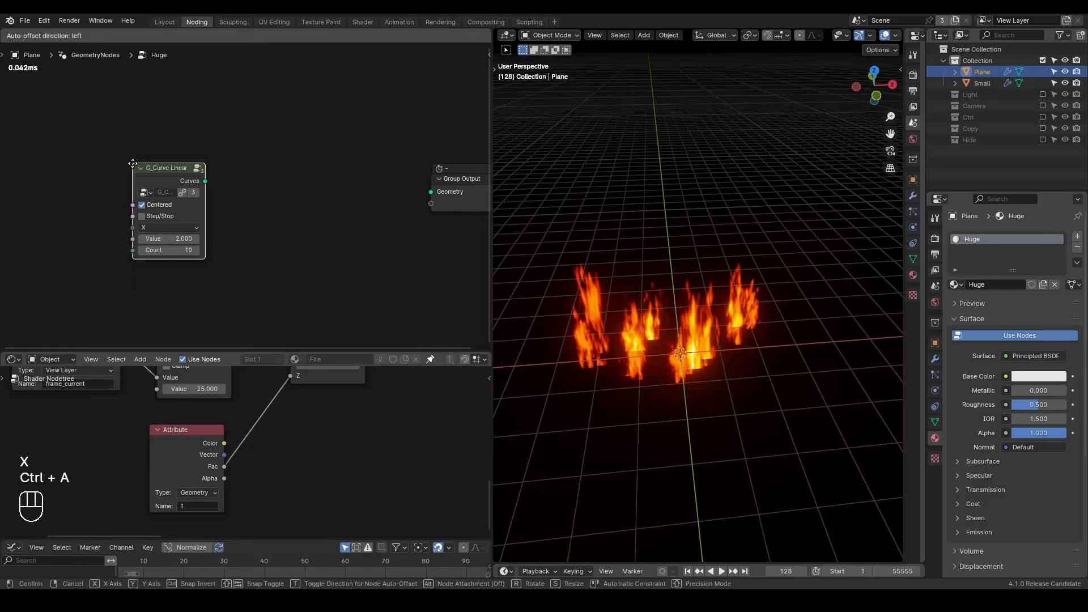
pyautogui.click(144, 88)
pyautogui.keyDown('alt'); pyautogui.keyDown('shift'); pyautogui.click(182, 106); pyautogui.keyUp('shift'); pyautogui.keyUp('alt')
pyautogui.moveTo(181, 102); pyautogui.dragTo(152, 149)
pyautogui.click(225, 120)
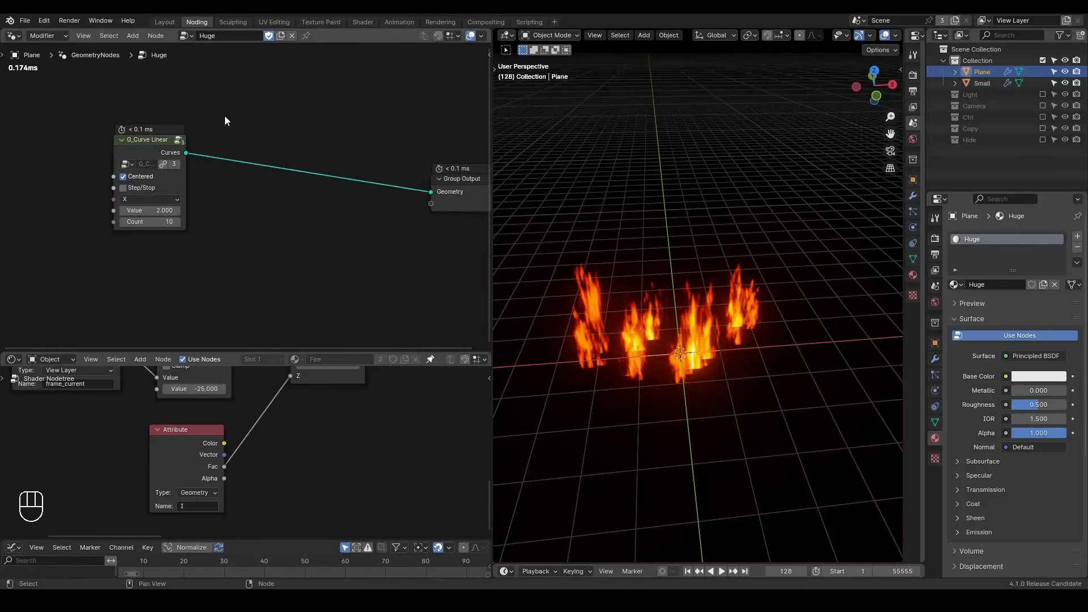
# Insert a G_Bevel Curve node between G_Curve Linear and the Group Output
pyautogui.hotkey('ctrl', 'a')
pyautogui.write('bevel')
pyautogui.press('Return')
pyautogui.click(249, 135)
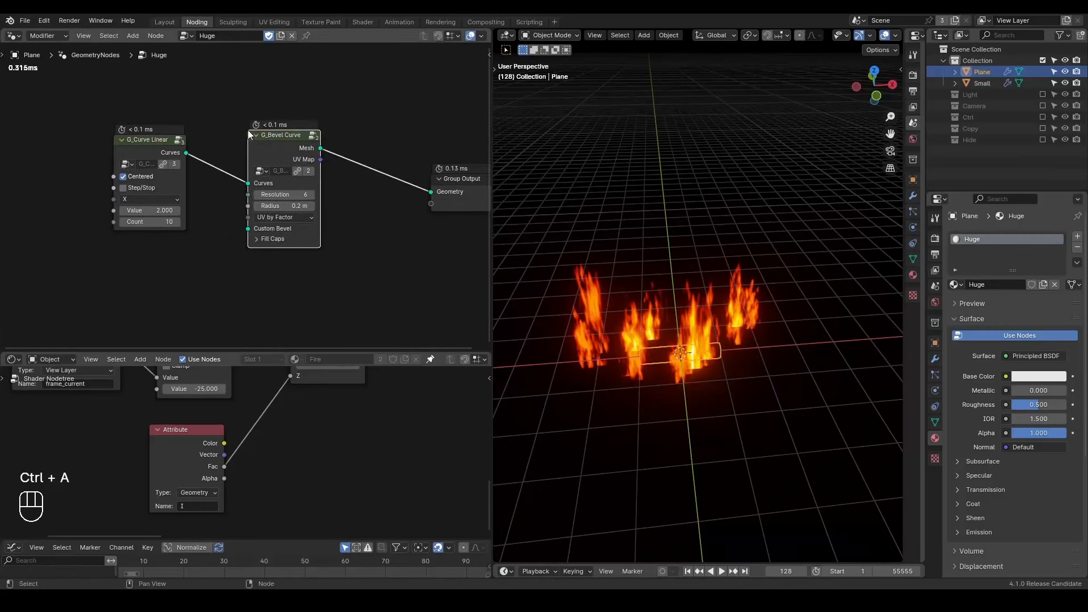
# Duplicate the G_Curve Linear node and feed the copy's Curves into G_Bevel Curve's Custom Bevel input
pyautogui.moveTo(150, 140); pyautogui.dragTo(143, 114)
pyautogui.hotkey('shift', 'd')
pyautogui.click(153, 234)
pyautogui.moveTo(188, 247); pyautogui.dragTo(243, 228)
# Make the upper G_Curve Linear uncentered along Z with Value 12.5, and set the lower copy's Value to 15.3
pyautogui.click(136, 172)
pyautogui.press('z')
pyautogui.click(128, 150)
pyautogui.moveTo(561, 295); pyautogui.dragTo(601, 308, button='middle')
pyautogui.moveTo(128, 184); pyautogui.dragTo(150, 184)
pyautogui.moveTo(136, 304); pyautogui.dragTo(184, 304)
pyautogui.moveTo(136, 184); pyautogui.dragTo(170, 184)
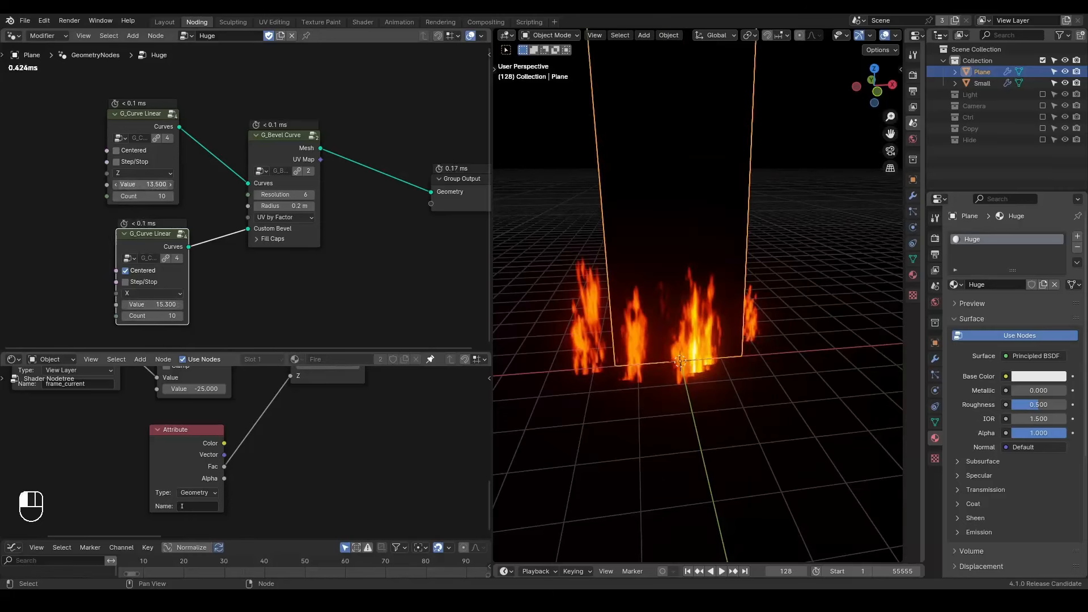
# Insert a G_Store UVMap node after G_Bevel Curve and feed the bevel's UV Map output into it
pyautogui.scroll(-1, 265, 196)
pyautogui.moveTo(342, 181); pyautogui.dragTo(305, 205, button='middle')
pyautogui.hotkey('ctrl', 'a')
pyautogui.write('store')
pyautogui.press('Return')
pyautogui.click(315, 148)
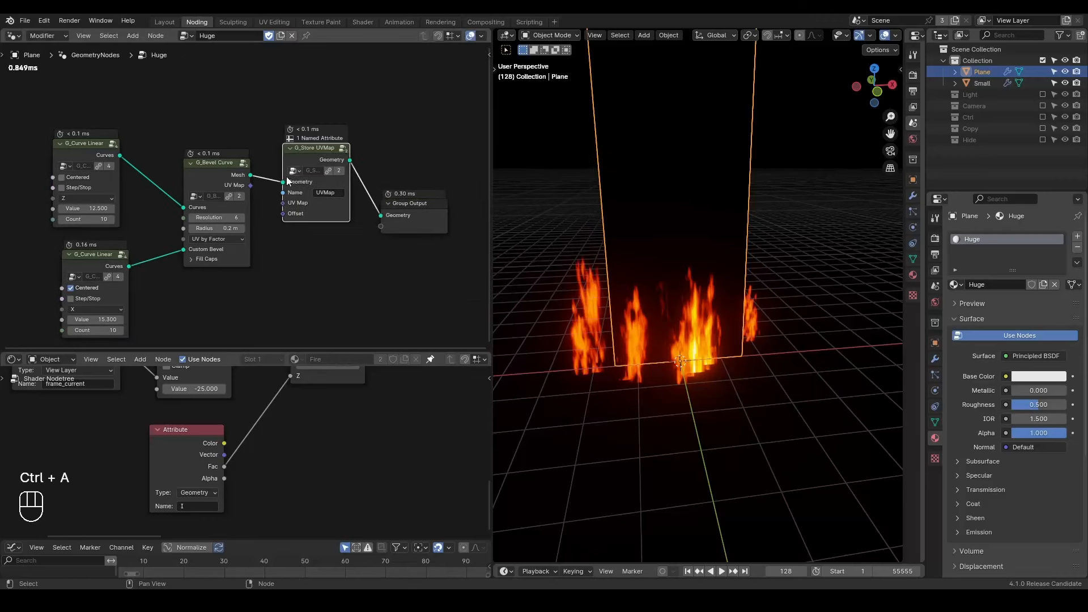
pyautogui.moveTo(238, 185); pyautogui.dragTo(276, 202)
pyautogui.moveTo(272, 315); pyautogui.dragTo(296, 281, button='middle')
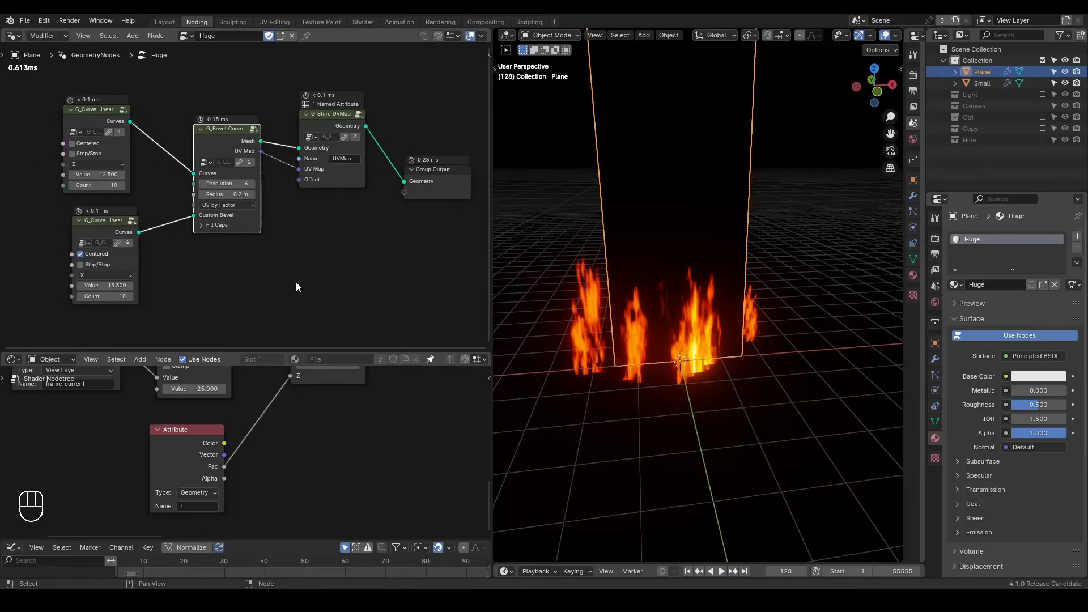
pyautogui.hotkey('ctrl', 'a')
pyautogui.write('gri')
pyautogui.press('Return')
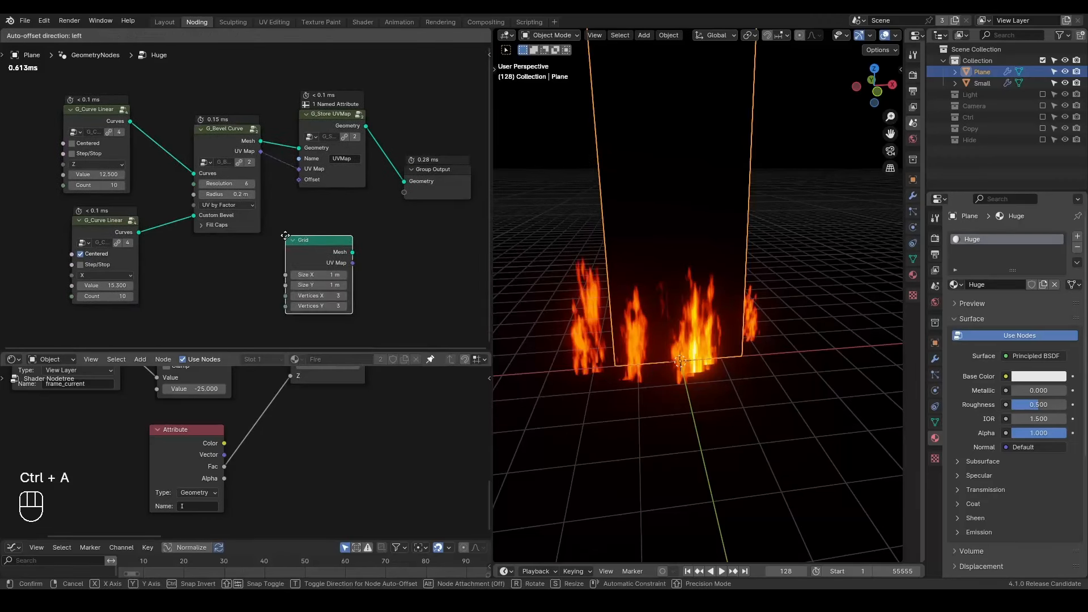
pyautogui.click(289, 238)
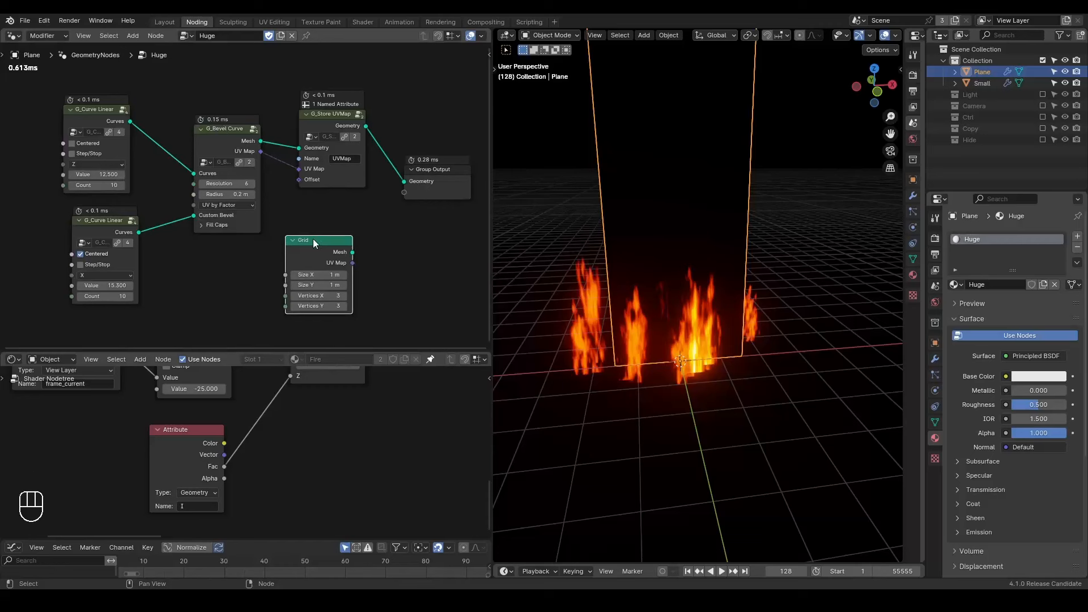
pyautogui.press('x')
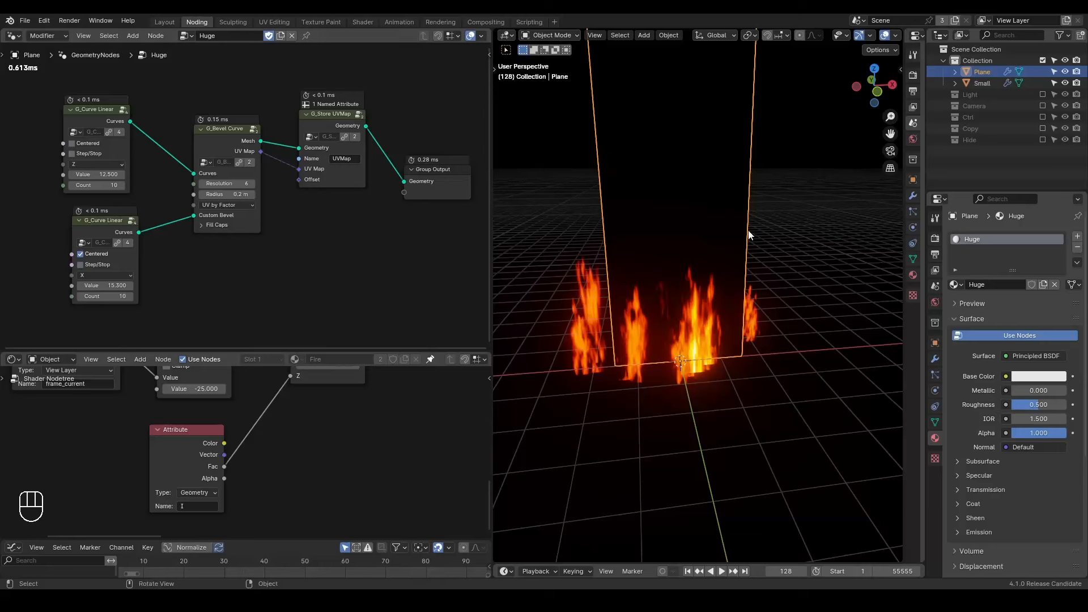
# Insert a Set Material node before the Group Output and assign the Huge material in it
pyautogui.moveTo(741, 236); pyautogui.dragTo(668, 225, button='middle')
pyautogui.moveTo(411, 208); pyautogui.dragTo(338, 214, button='middle')
pyautogui.moveTo(338, 214); pyautogui.dragTo(414, 194)
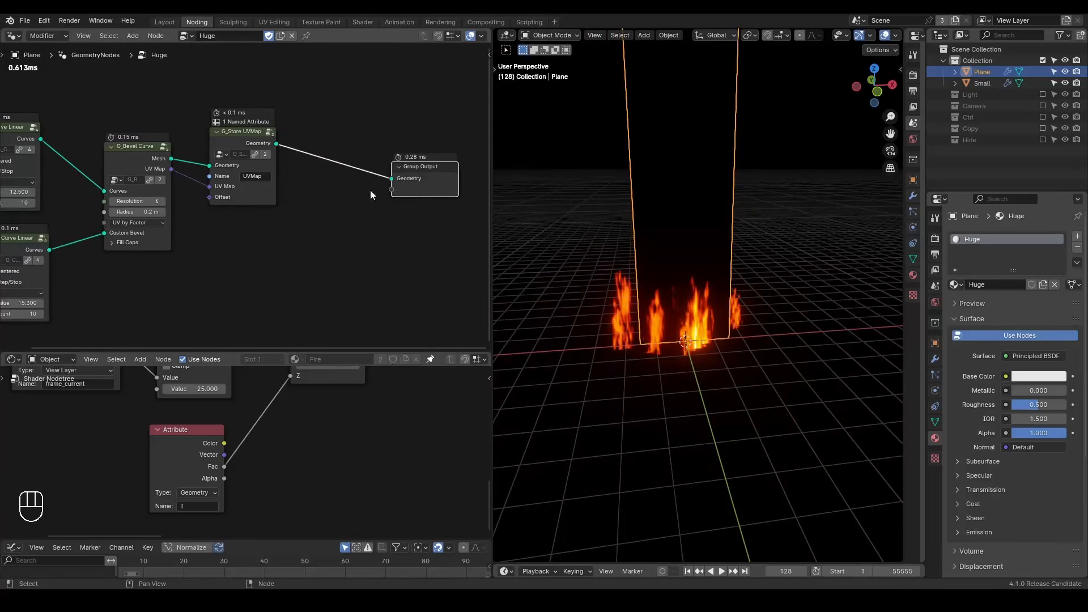
pyautogui.hotkey('ctrl', 'a')
pyautogui.write('set m')
pyautogui.press('Return')
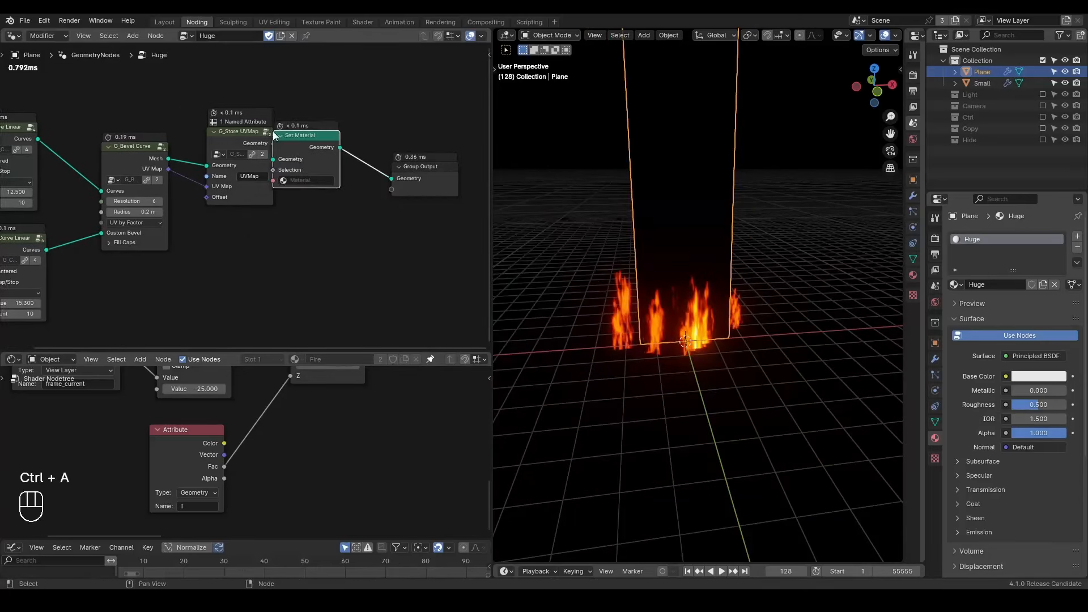
pyautogui.click(304, 173)
pyautogui.click(299, 181)
pyautogui.click(300, 205)
# Unpin the shader editor so it displays the Huge material's nodes, and frame them
pyautogui.click(430, 359)
pyautogui.press('q')
pyautogui.moveTo(210, 436)
pyautogui.keyDown('ctrl'); pyautogui.mouseDown(button='middle')
pyautogui.moveTo(210, 453)
pyautogui.moveTo(210, 422)
pyautogui.mouseUp(button='middle'); pyautogui.keyUp('ctrl')
pyautogui.moveTo(127, 418); pyautogui.dragTo(222, 409, button='middle')
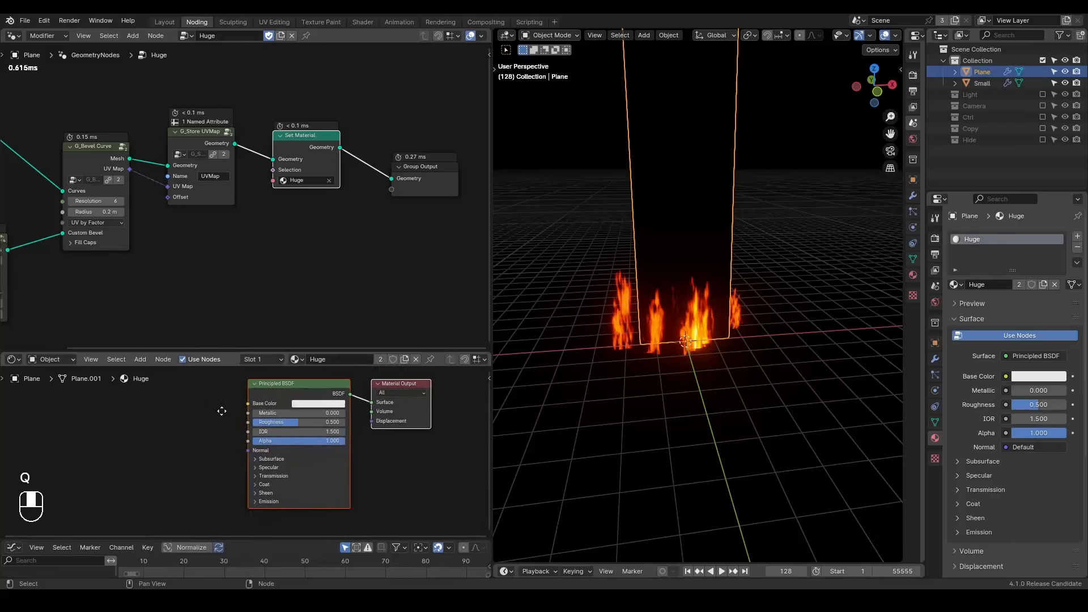
pyautogui.click(193, 403)
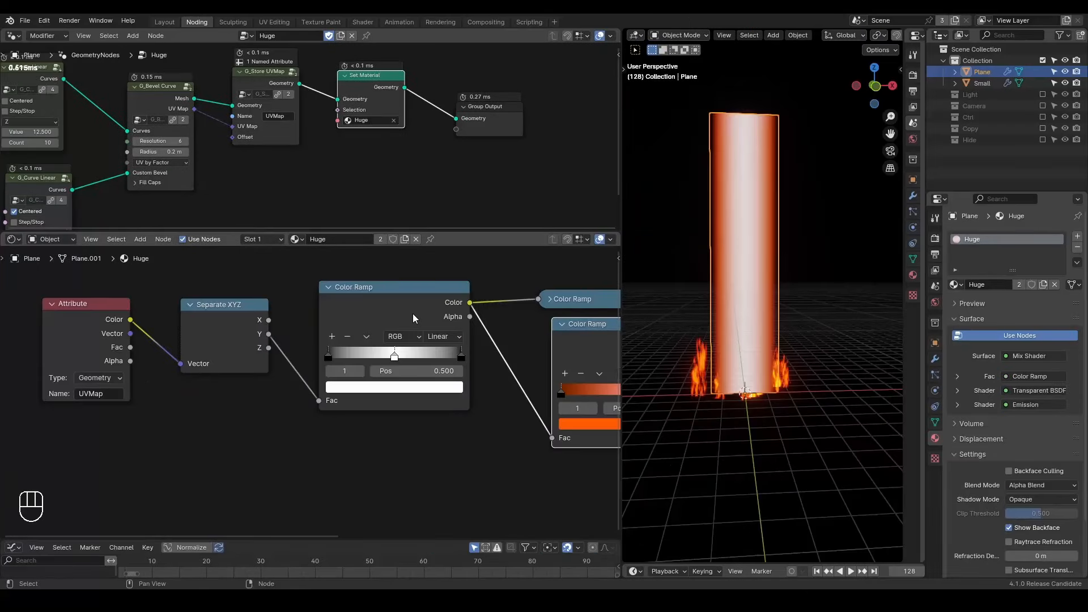
# Move the Attribute, Separate XYZ and first Color Ramp nodes away from the other Color Ramps to make room
pyautogui.moveTo(438, 322); pyautogui.dragTo(383, 335, button='middle')
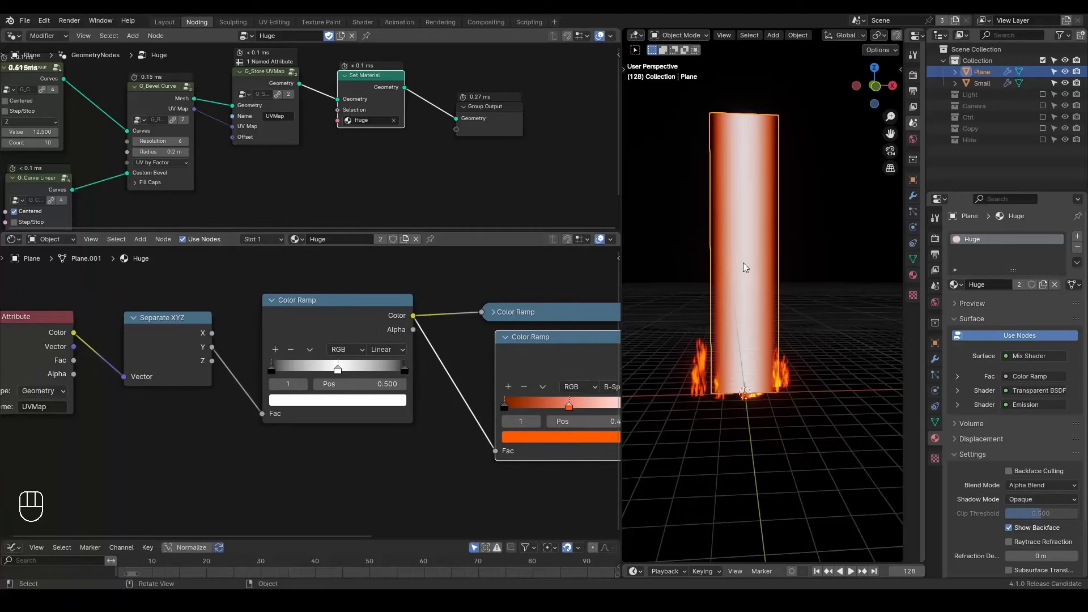
pyautogui.moveTo(712, 235)
pyautogui.mouseDown(button='middle')
pyautogui.moveTo(769, 248)
pyautogui.moveTo(688, 240)
pyautogui.moveTo(719, 244)
pyautogui.mouseUp(button='middle')
pyautogui.moveTo(275, 358); pyautogui.dragTo(387, 354, button='middle')
pyautogui.scroll(-4, 388, 355)
pyautogui.moveTo(340, 279); pyautogui.dragTo(113, 445)
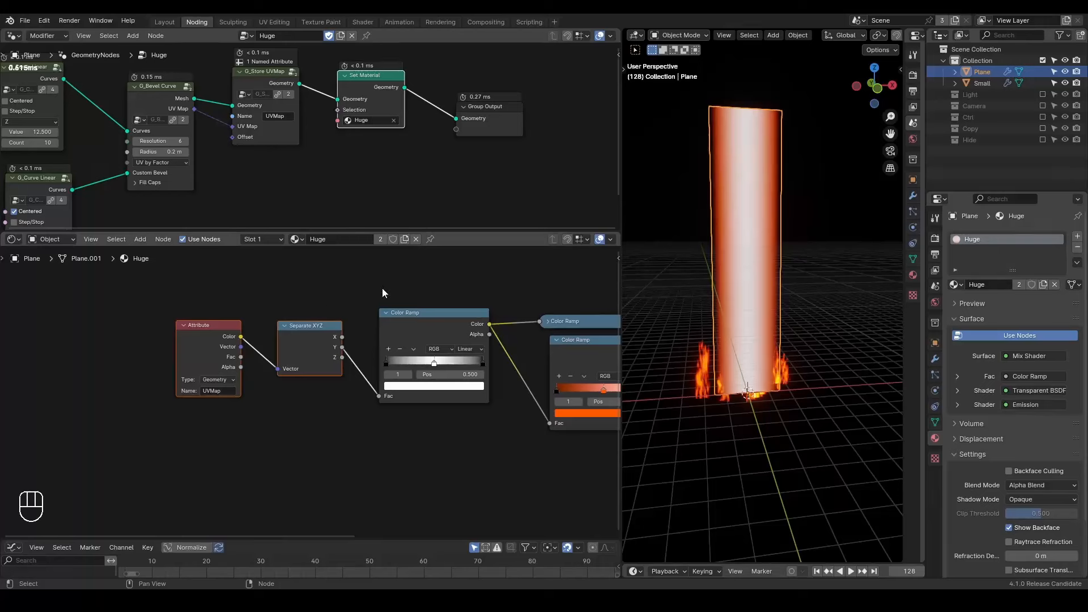
pyautogui.press('g')
pyautogui.click(211, 306)
pyautogui.click(242, 304)
pyautogui.moveTo(434, 316); pyautogui.dragTo(235, 319)
# Merge the first Color Ramp's two outgoing Color links with a reroute placed just before the other Color Ramps
pyautogui.keyDown('shift'); pyautogui.moveTo(365, 289); pyautogui.dragTo(343, 418, button='right'); pyautogui.keyUp('shift')
pyautogui.press('g')
pyautogui.click(422, 356)
pyautogui.click(409, 363)
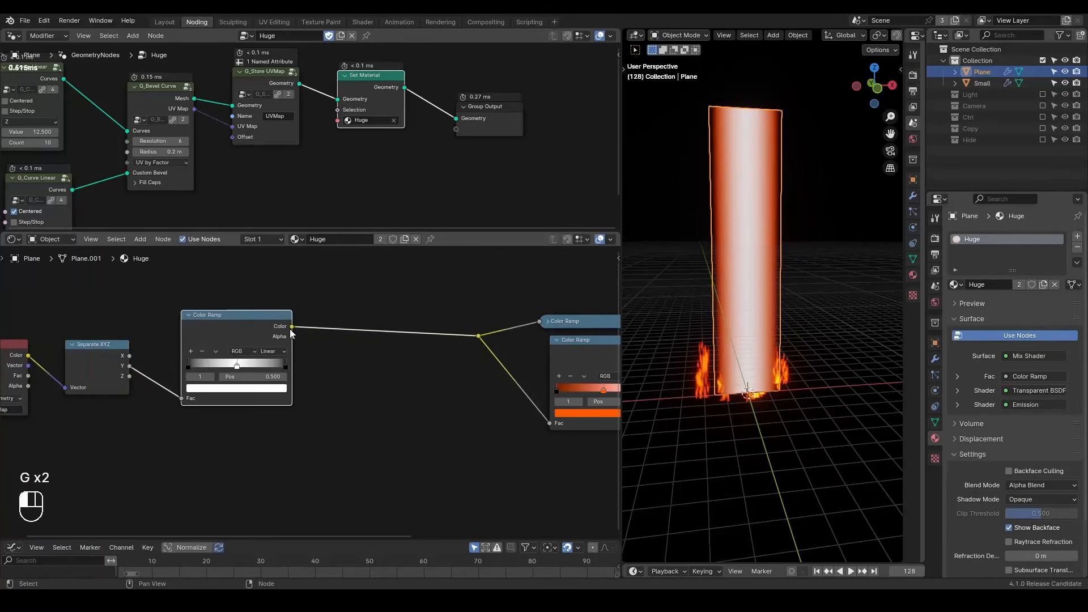
# Insert a Math Add node between the first Color Ramp's Color output and the reroute
pyautogui.moveTo(292, 336); pyautogui.dragTo(367, 367)
pyautogui.write('add')
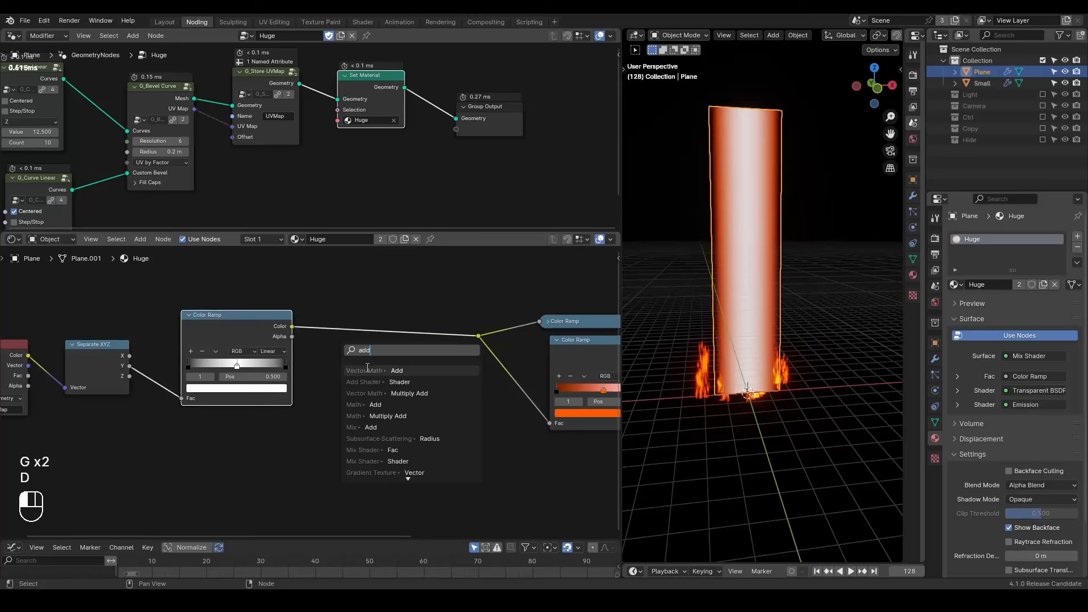
pyautogui.click(383, 405)
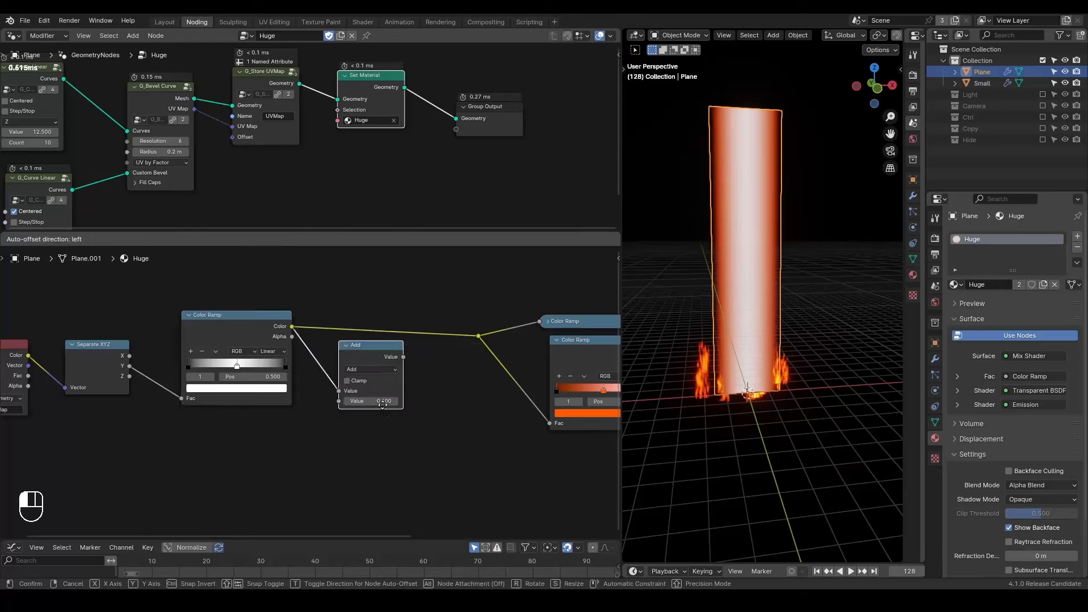
pyautogui.click(327, 364)
# Preview the first Color Ramp's output on the mesh, followed by the Add node's output
pyautogui.scroll(1, 375, 348)
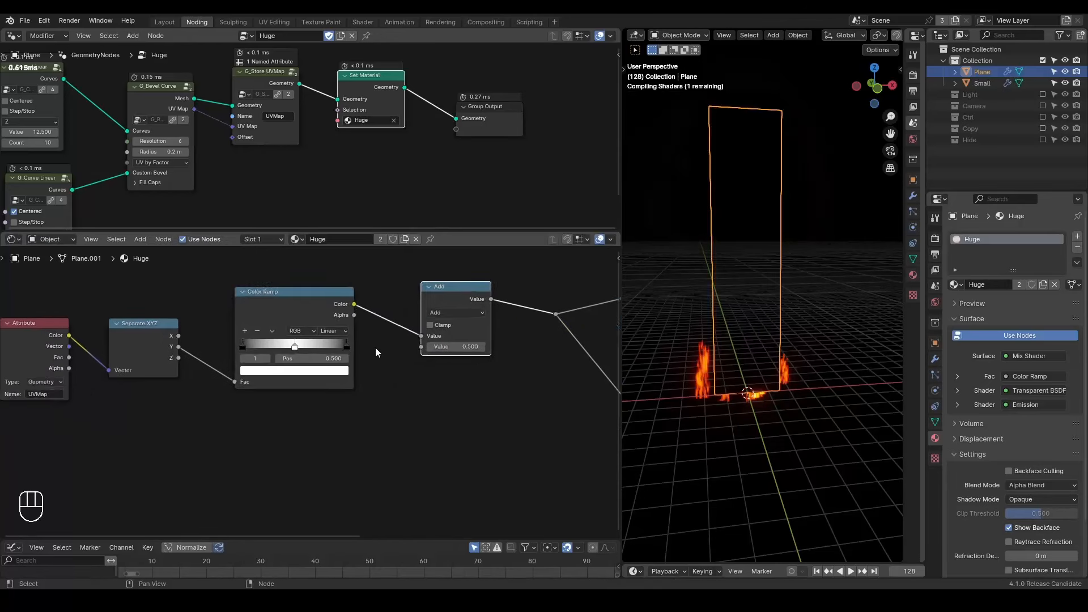
pyautogui.keyDown('ctrl'); pyautogui.keyDown('shift'); pyautogui.click(332, 287); pyautogui.keyUp('shift'); pyautogui.keyUp('ctrl')
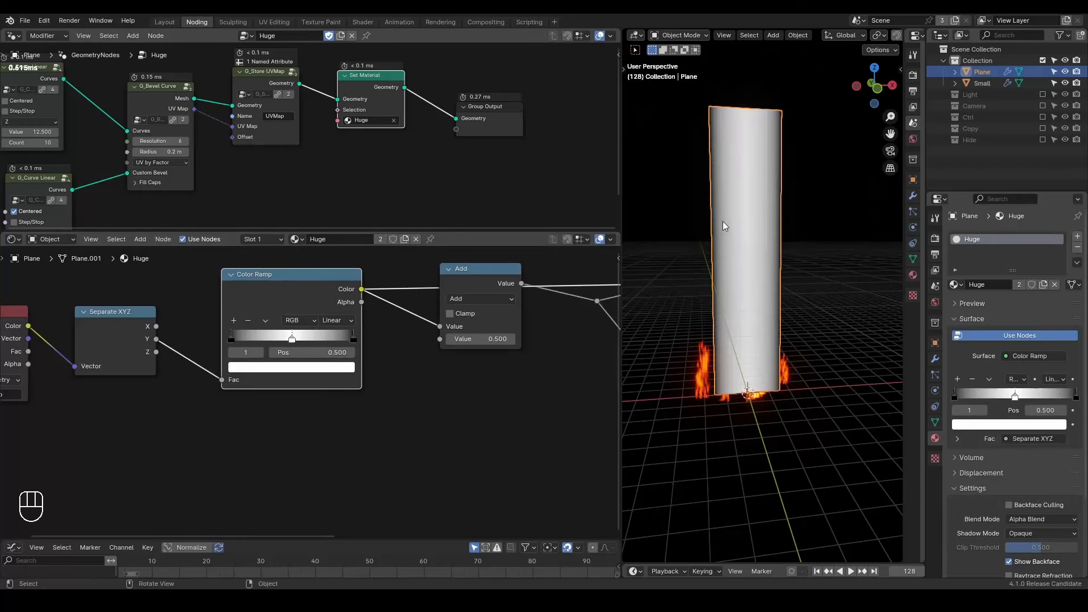
pyautogui.moveTo(461, 290); pyautogui.dragTo(421, 305, button='middle')
pyautogui.keyDown('ctrl'); pyautogui.keyDown('shift'); pyautogui.click(420, 306); pyautogui.keyUp('shift'); pyautogui.keyUp('ctrl')
# Reposition the Add node and collapse the first Color Ramp node
pyautogui.moveTo(420, 306); pyautogui.dragTo(402, 338)
pyautogui.moveTo(186, 291); pyautogui.dragTo(277, 270, button='middle')
pyautogui.click(280, 269)
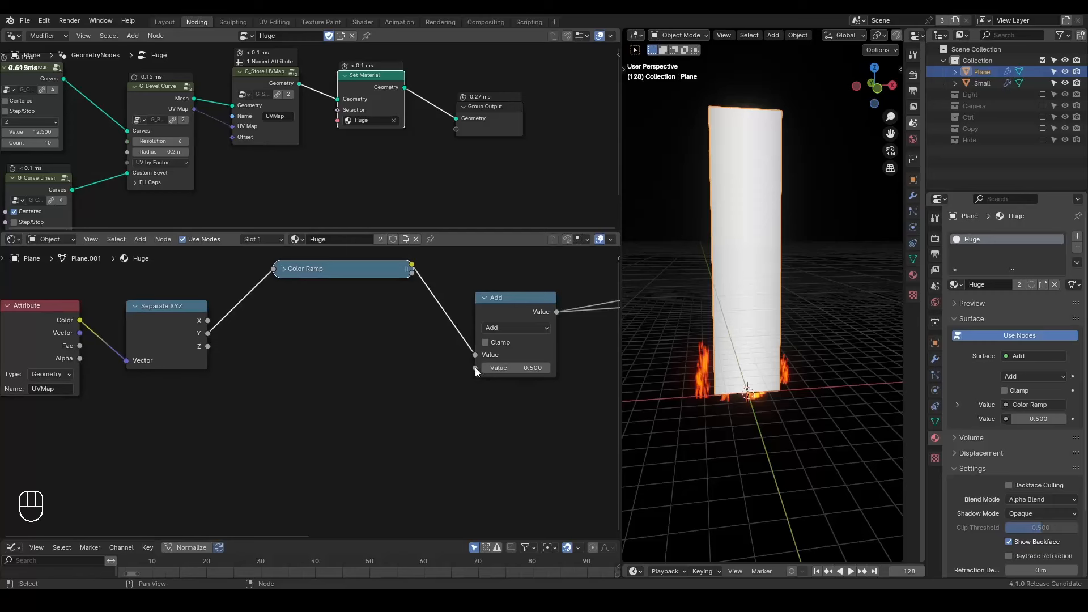
# Feed the UVMap Attribute node's Vector output into Separate XYZ in place of its Color output
pyautogui.moveTo(104, 338); pyautogui.dragTo(146, 323, button='middle')
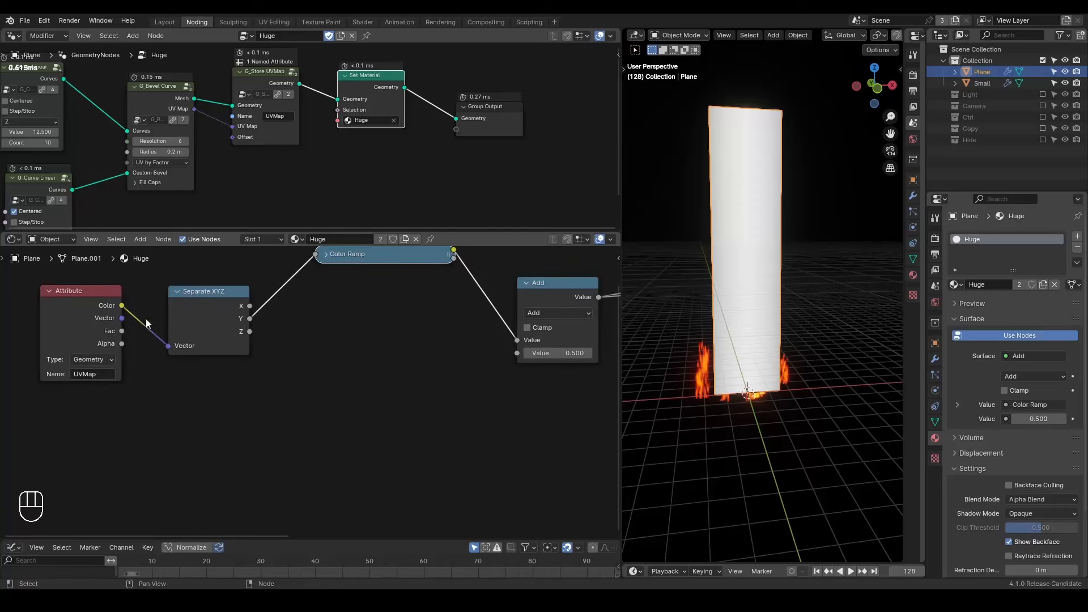
pyautogui.moveTo(121, 318); pyautogui.dragTo(168, 345)
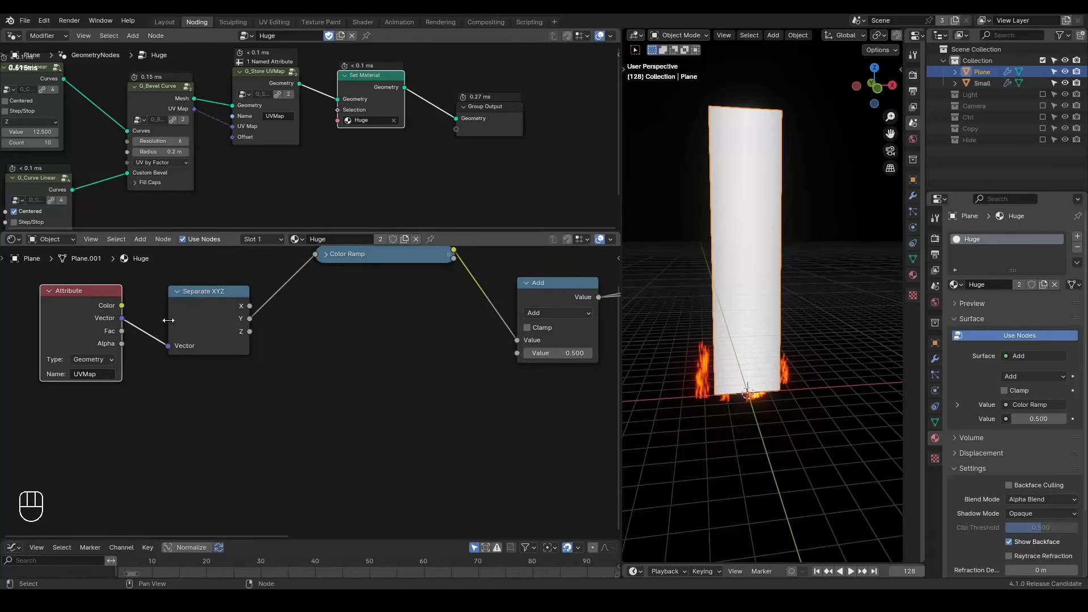
pyautogui.moveTo(92, 299); pyautogui.dragTo(108, 320)
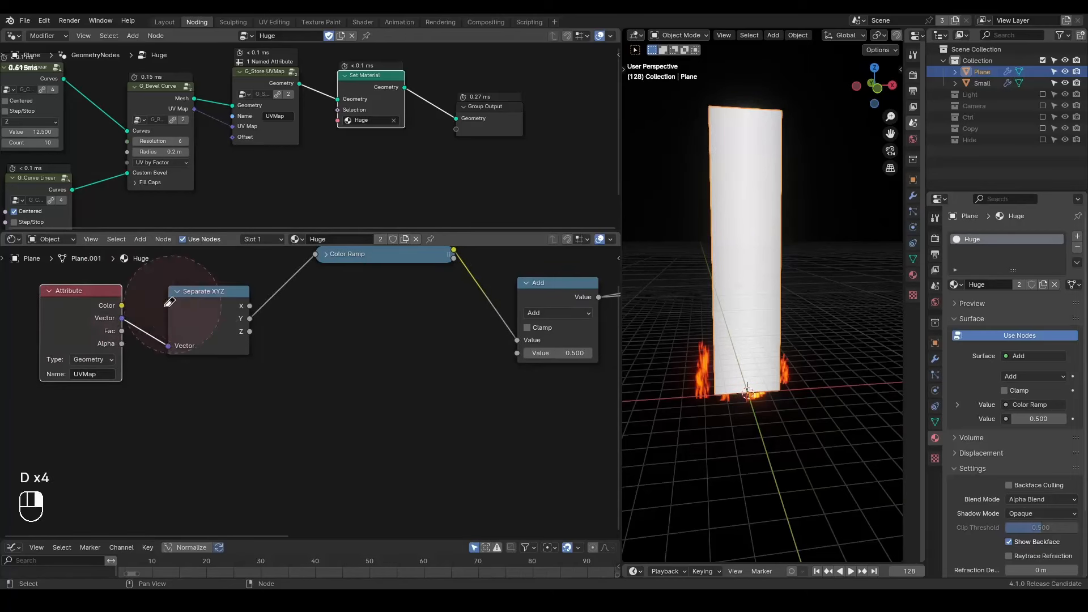
# Add a Noise Texture node driven by the UVMap Attribute's Vector output and space the nodes out ahead of Separate XYZ
pyautogui.moveTo(122, 318); pyautogui.dragTo(216, 398)
pyautogui.write('noise te')
pyautogui.press('Return')
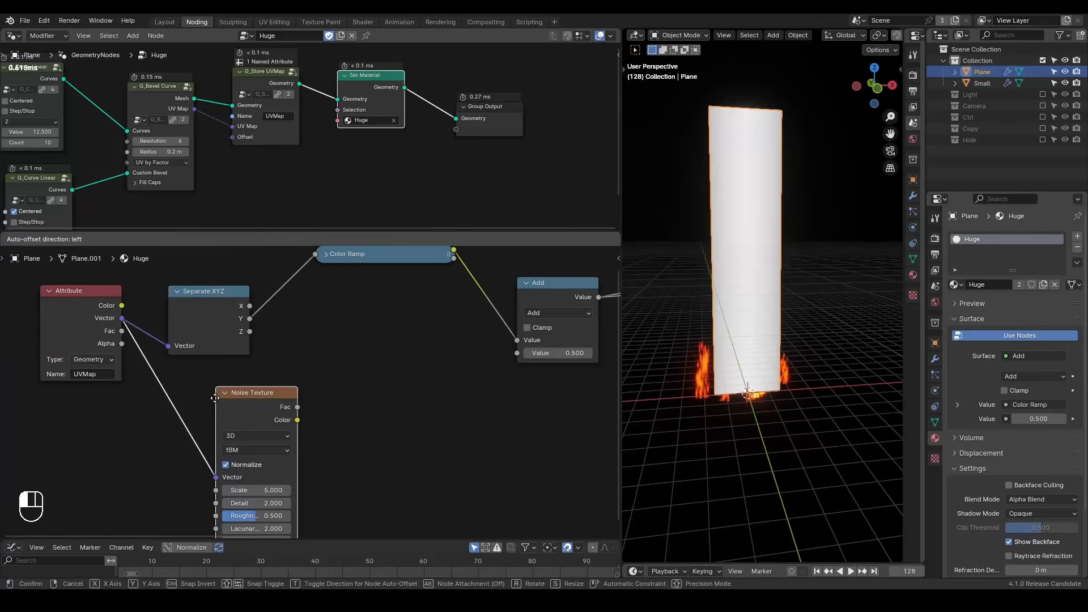
pyautogui.click(219, 416)
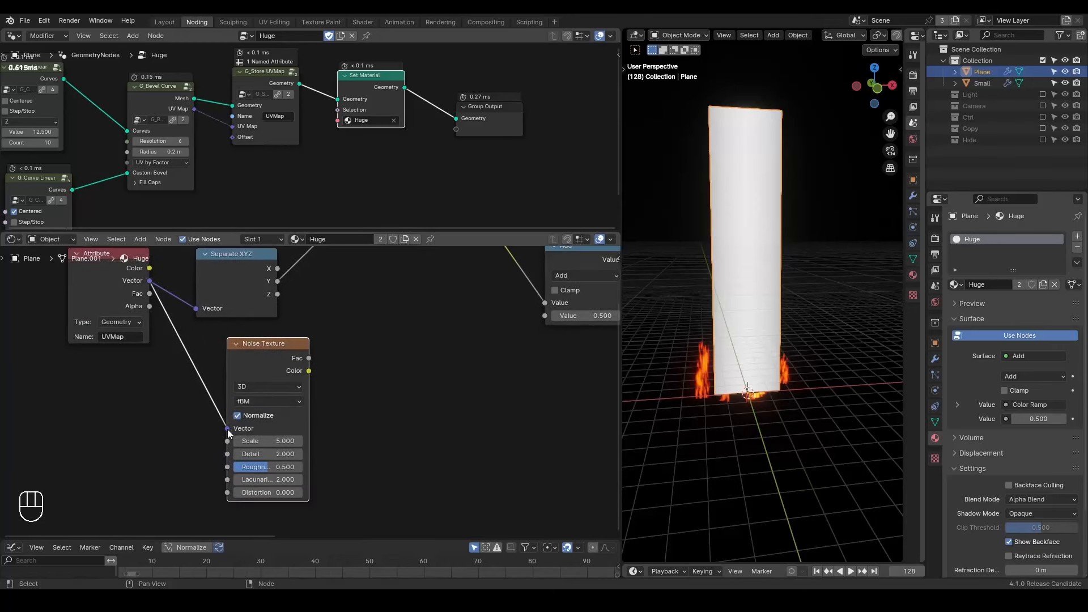
pyautogui.moveTo(441, 340); pyautogui.dragTo(241, 418, button='middle')
pyautogui.moveTo(315, 379)
pyautogui.mouseDown(button='middle')
pyautogui.moveTo(304, 414)
pyautogui.moveTo(442, 374)
pyautogui.mouseUp(button='middle')
pyautogui.moveTo(169, 368); pyautogui.dragTo(288, 359, button='middle')
pyautogui.moveTo(206, 309); pyautogui.dragTo(9, 345)
pyautogui.moveTo(378, 382); pyautogui.dragTo(166, 376)
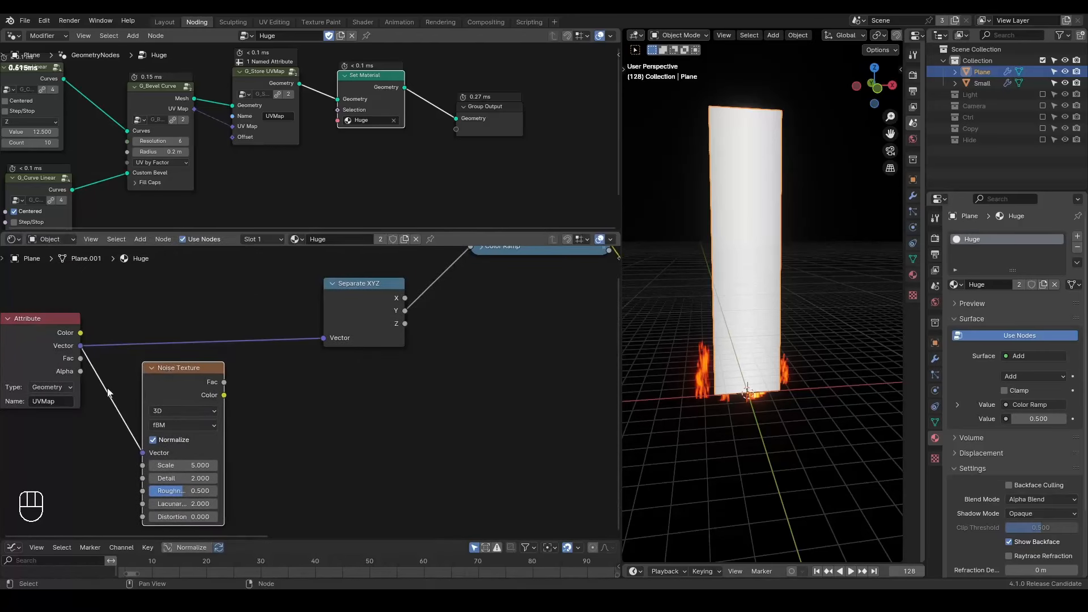
# Insert a Vector Math Add node between the UVMap Attribute and Separate XYZ, moving the Attribute and Noise Texture nodes clear of it
pyautogui.moveTo(81, 352); pyautogui.dragTo(347, 367)
pyautogui.write('add')
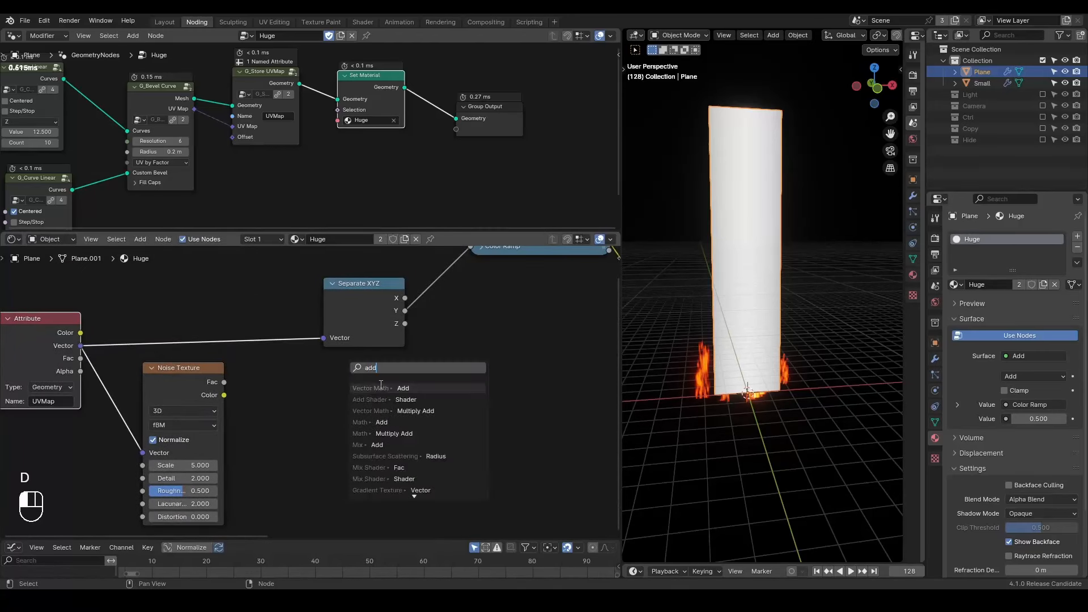
pyautogui.click(381, 387)
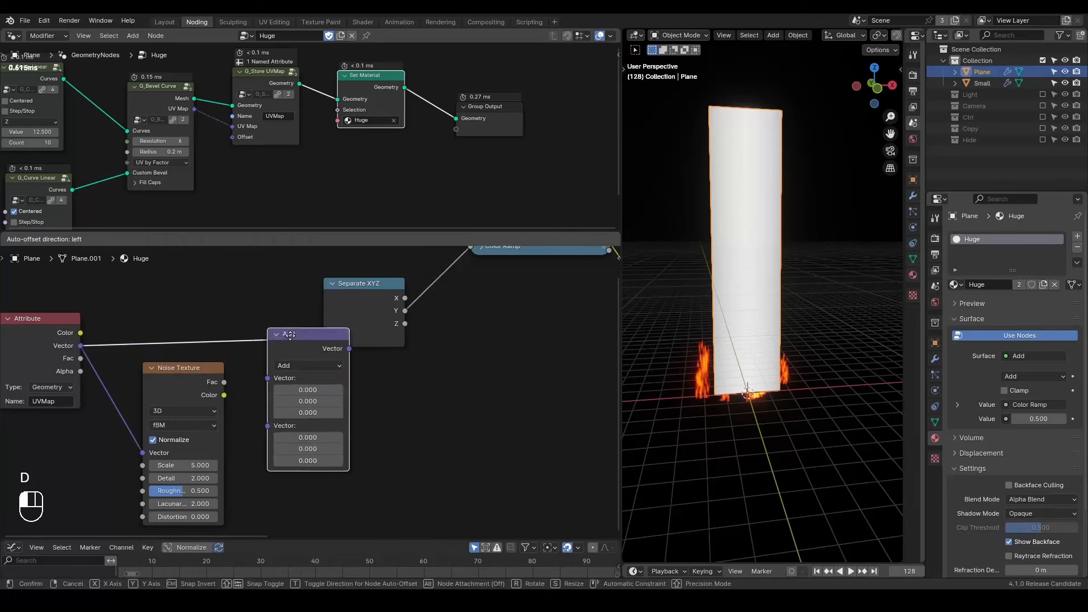
pyautogui.click(239, 372)
pyautogui.moveTo(238, 372); pyautogui.dragTo(358, 366, button='middle')
pyautogui.moveTo(290, 270); pyautogui.dragTo(89, 427)
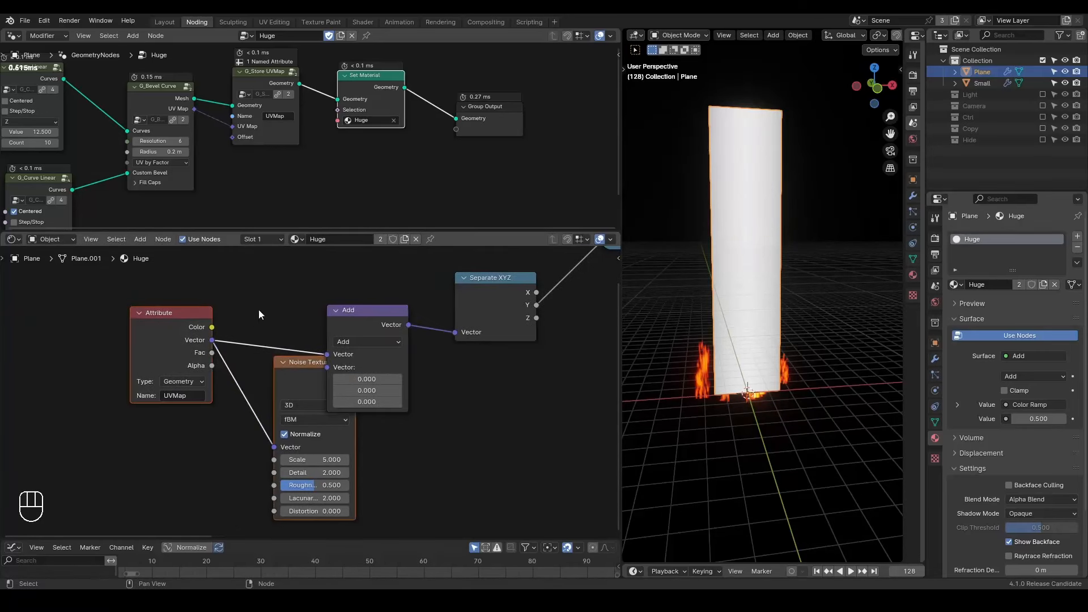
pyautogui.press('g')
pyautogui.click(225, 296)
pyautogui.click(226, 297)
# Feed the Noise Texture's Color through a Vector Math Scale node into the Add node's second vector input
pyautogui.moveTo(163, 385); pyautogui.dragTo(327, 367)
pyautogui.moveTo(128, 364); pyautogui.dragTo(268, 378)
pyautogui.write('scale')
pyautogui.press('Return')
pyautogui.moveTo(287, 454); pyautogui.dragTo(380, 423, button='middle')
pyautogui.scroll(1, 378, 422)
pyautogui.moveTo(194, 321); pyautogui.dragTo(191, 351)
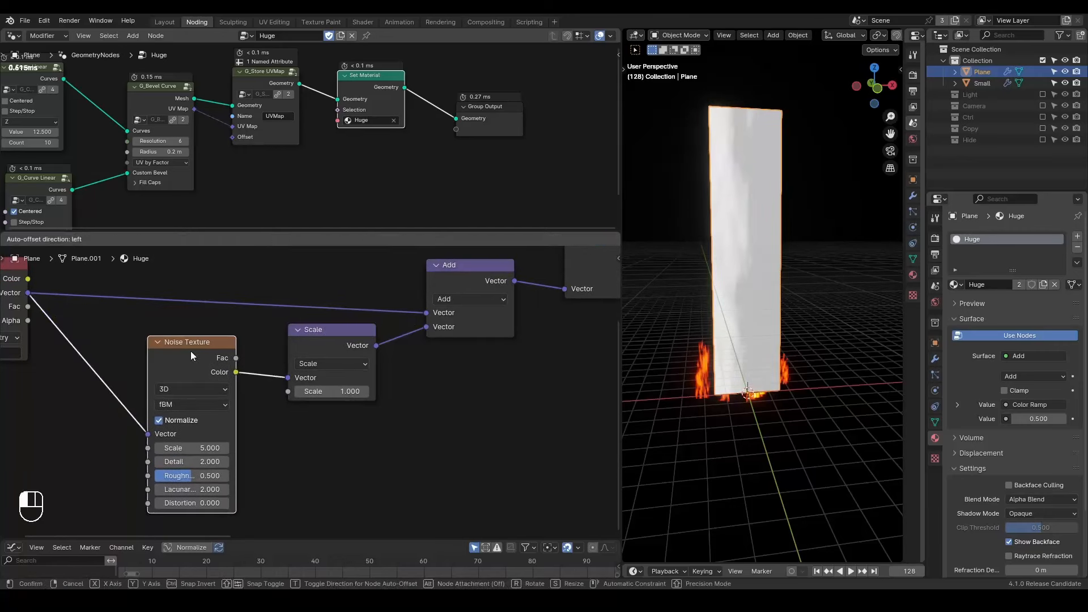
# Lower the Scale node's factor to about 0.53, turn off Normalize on the Noise Texture, and fine-tune the factor
pyautogui.keyDown('shift'); pyautogui.moveTo(334, 391); pyautogui.dragTo(320, 391); pyautogui.keyUp('shift')
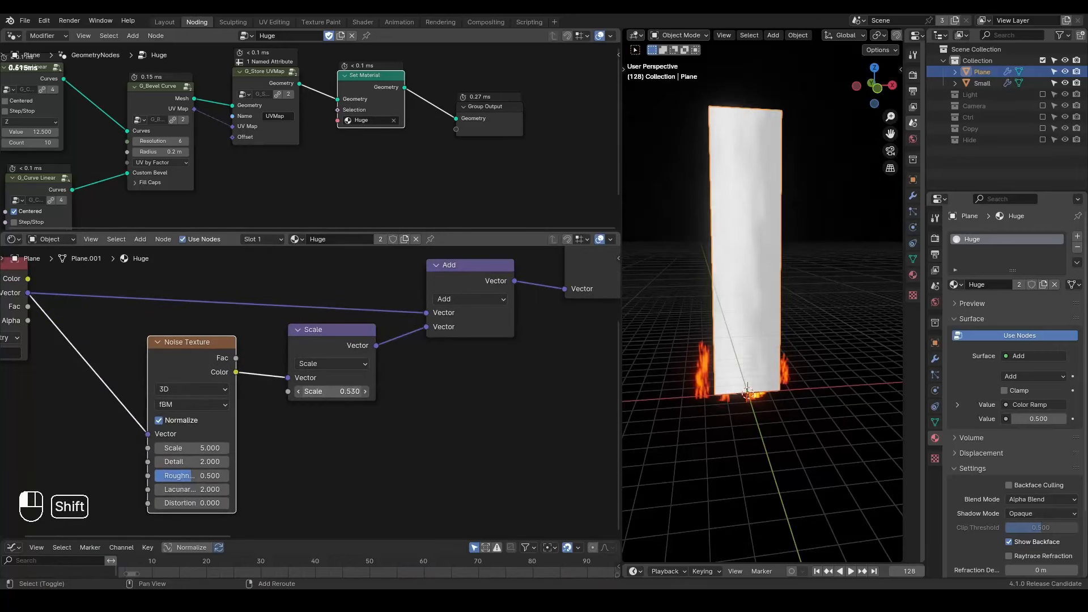
pyautogui.moveTo(270, 405); pyautogui.dragTo(348, 412, button='middle')
pyautogui.click(256, 429)
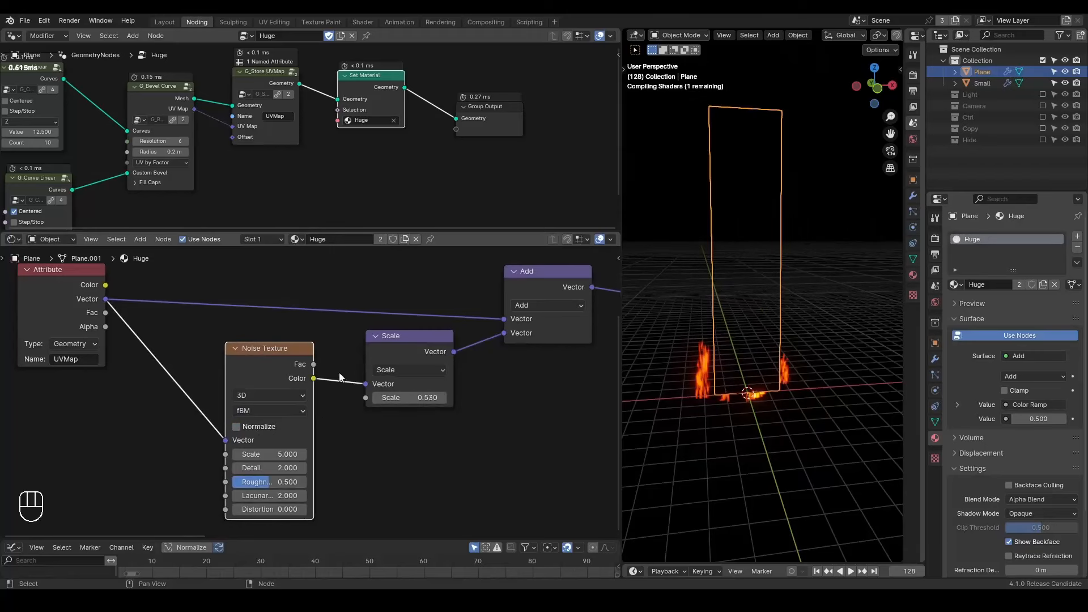
pyautogui.keyDown('shift'); pyautogui.moveTo(405, 396); pyautogui.dragTo(409, 396); pyautogui.keyUp('shift')
# Mute the Math Add node that follows the Color Ramp
pyautogui.moveTo(532, 362); pyautogui.dragTo(19, 463, button='middle')
pyautogui.click(555, 335)
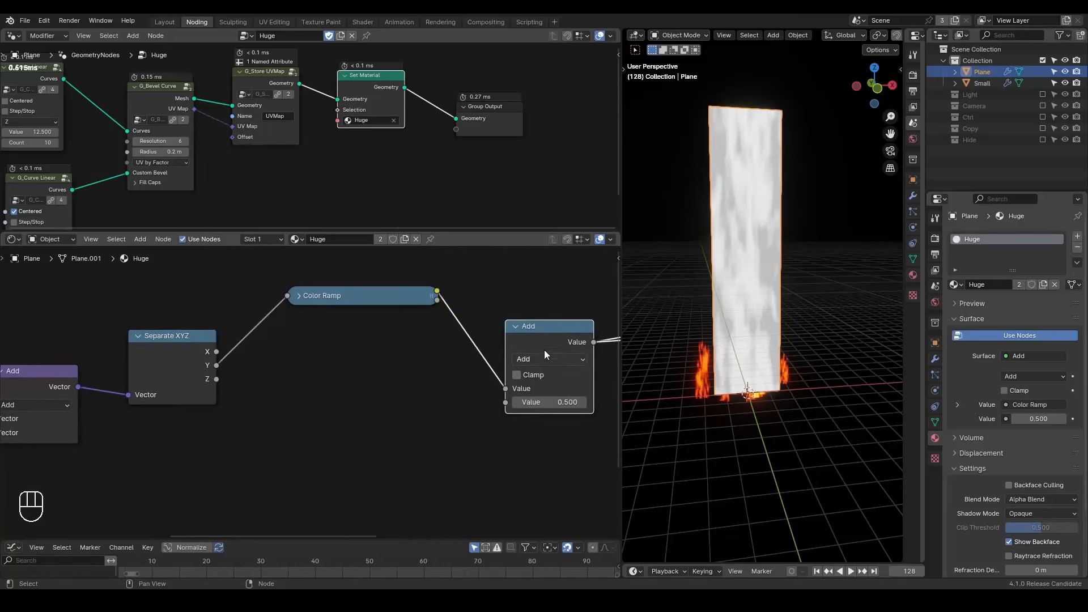
pyautogui.press('m')
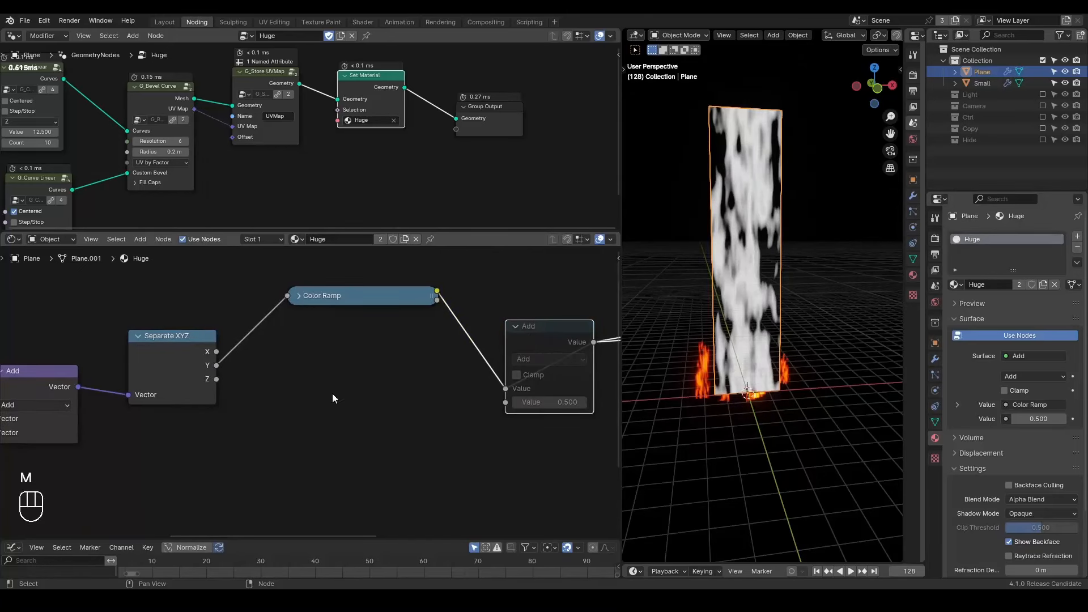
# Set the Scale node's factor to 0.17 and the Noise Texture's scale to 5.29, with a playback check from the first frame
pyautogui.moveTo(332, 398); pyautogui.dragTo(65, 274, button='middle')
pyautogui.moveTo(229, 399); pyautogui.dragTo(291, 381, button='middle')
pyautogui.keyDown('shift'); pyautogui.moveTo(403, 339); pyautogui.dragTo(378, 338); pyautogui.keyUp('shift')
pyautogui.press('space')
pyautogui.press('space')
pyautogui.hotkey('shift', 'space')
# Insert a Vector Math Add node between the UVMap Attribute's Vector output and the Noise Texture
pyautogui.moveTo(93, 244); pyautogui.dragTo(251, 277, button='middle')
pyautogui.moveTo(227, 269); pyautogui.dragTo(291, 323)
pyautogui.write('add')
pyautogui.press('Return')
pyautogui.click(272, 357)
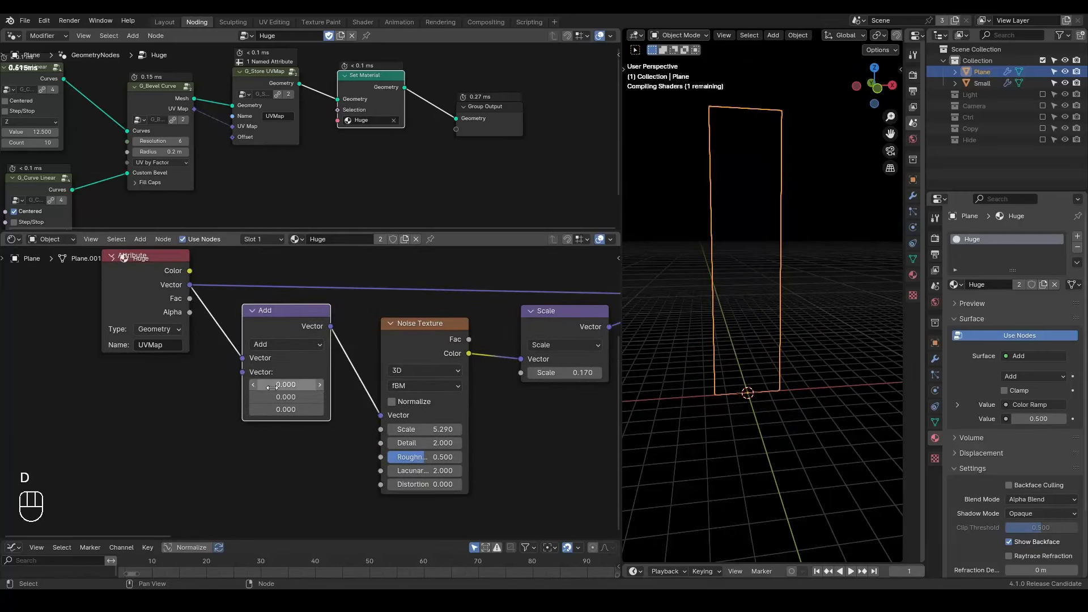
# Connect a Combine XYZ node to the second vector input of the Add node before the Noise Texture
pyautogui.moveTo(168, 406); pyautogui.dragTo(411, 372, button='middle')
pyautogui.moveTo(485, 338); pyautogui.dragTo(428, 385)
pyautogui.write('combine')
pyautogui.press('Return')
pyautogui.click(422, 391)
# Add an Attribute node of type View Layer that reads frame_current
pyautogui.hotkey('shift', 'a')
pyautogui.click(85, 322)
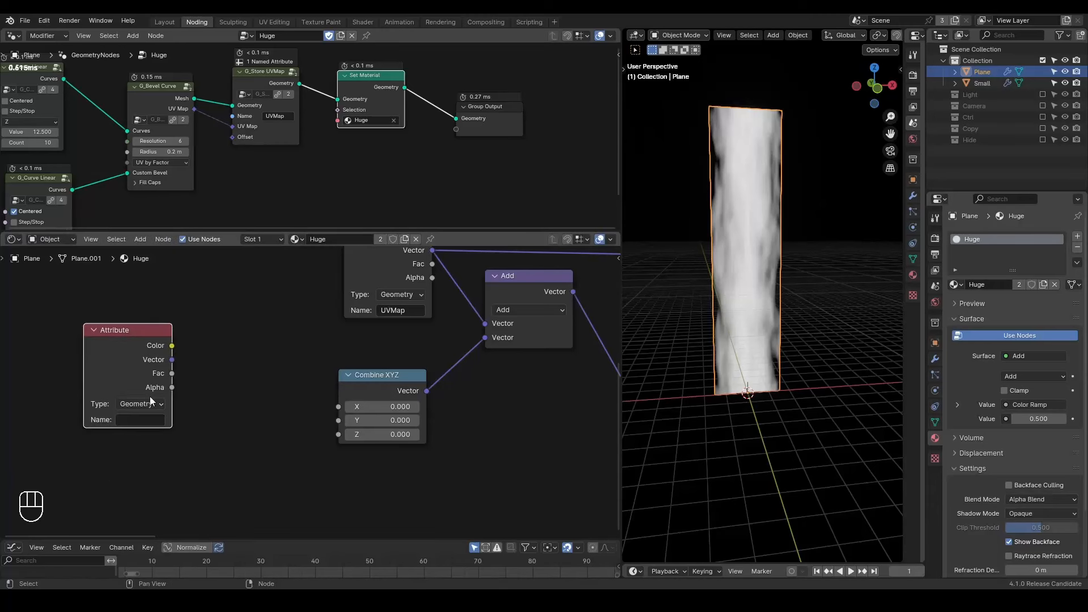
pyautogui.click(152, 400)
pyautogui.click(142, 460)
pyautogui.rightClick(909, 570)
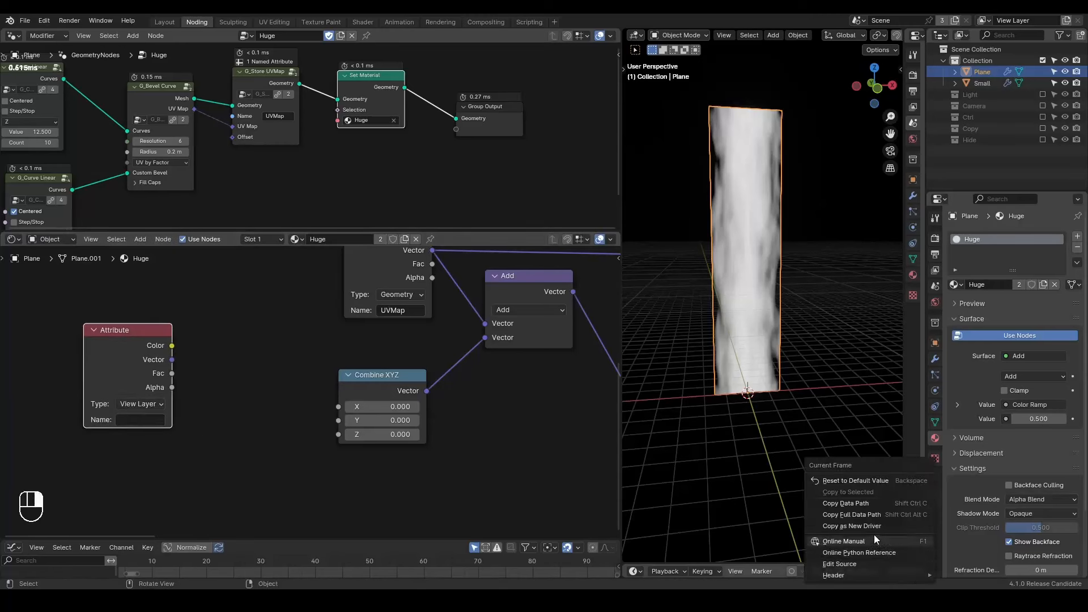
pyautogui.write('frame_current')
pyautogui.click(227, 386)
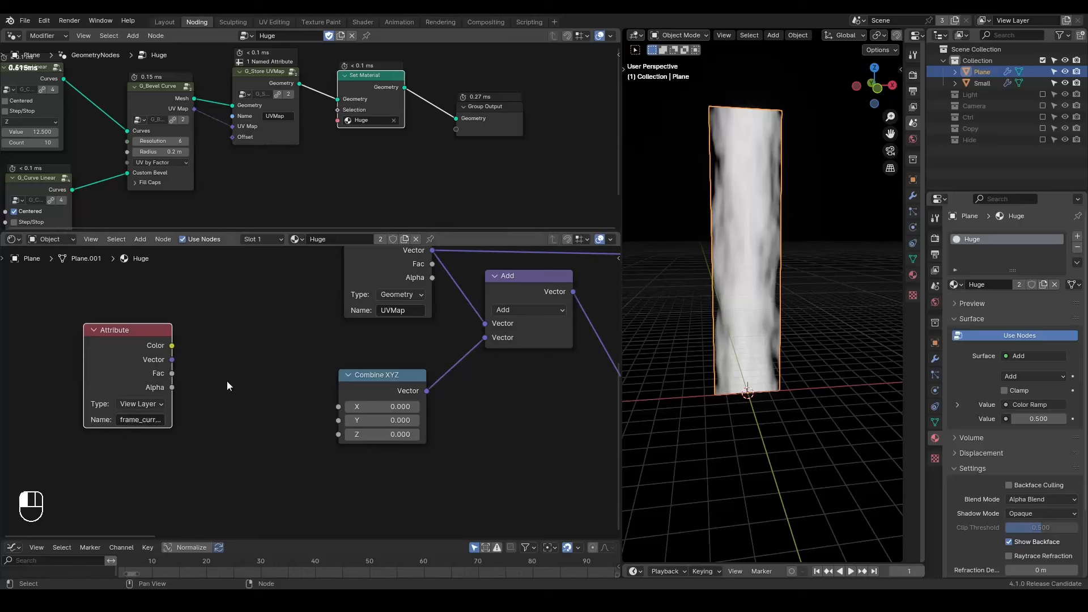
# Divide the frame_current Attribute's Fac by -25, feed the result into Combine XYZ's X input, and play the animation
pyautogui.moveTo(170, 374); pyautogui.dragTo(212, 432)
pyautogui.write('divide')
pyautogui.press('Return')
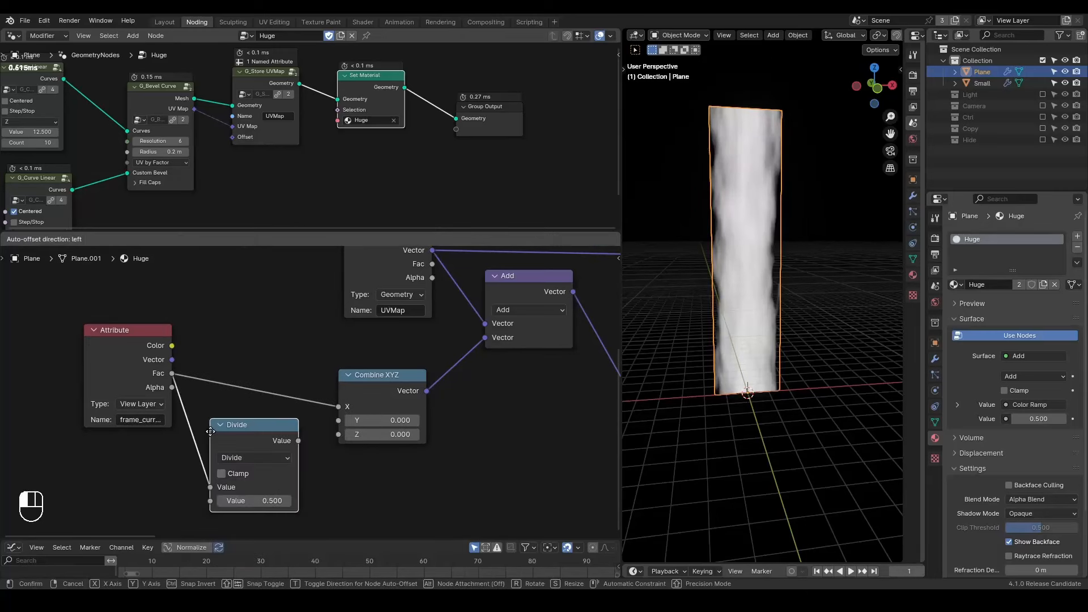
pyautogui.click(239, 376)
pyautogui.click(250, 436)
pyautogui.write('-25')
pyautogui.press('Return')
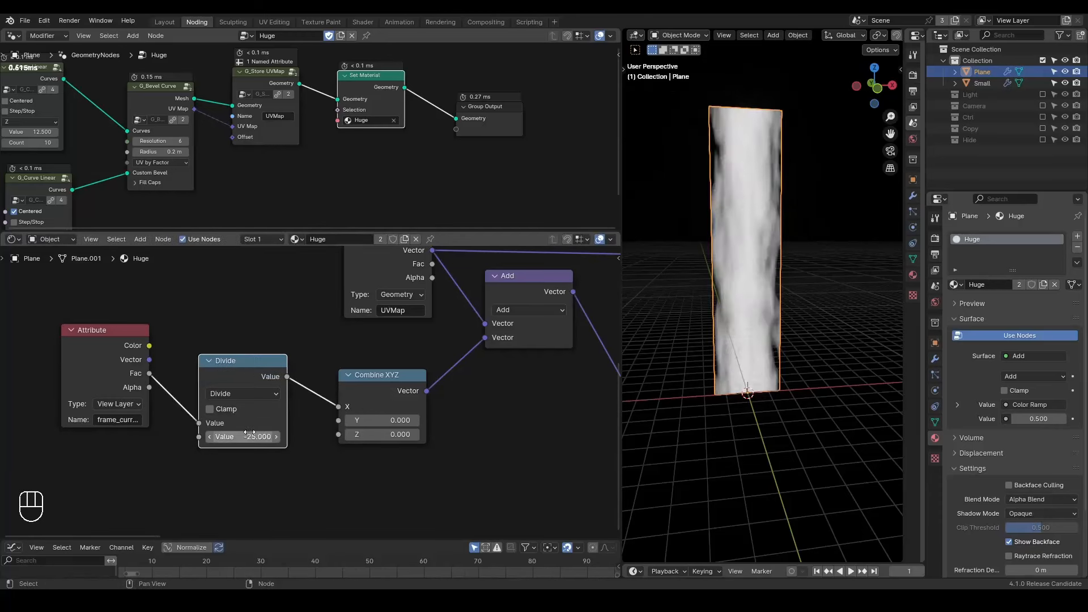
pyautogui.press('space')
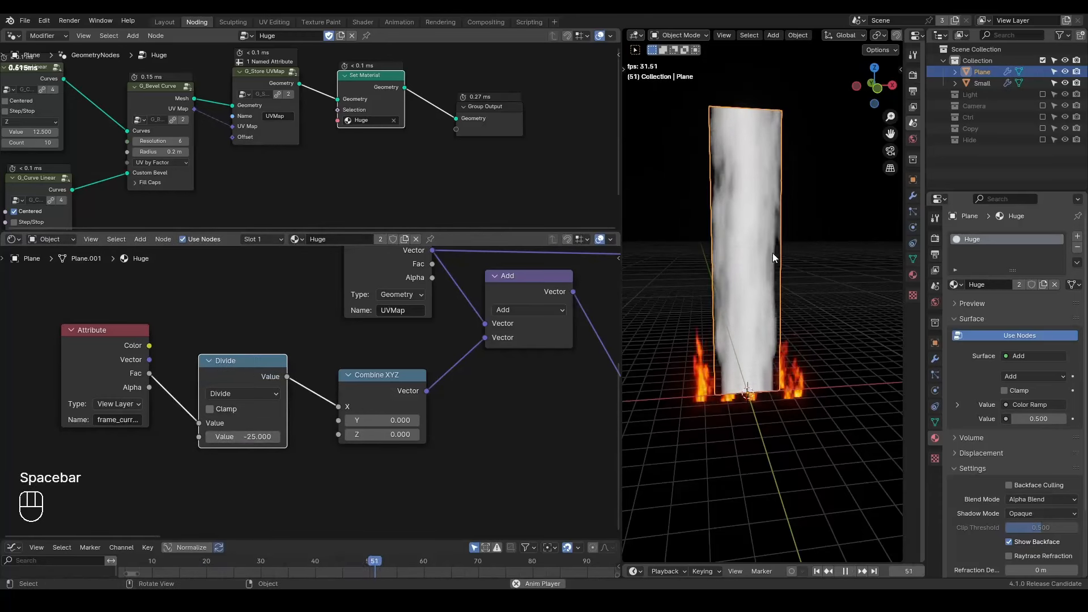
pyautogui.hotkey('shift', 'space')
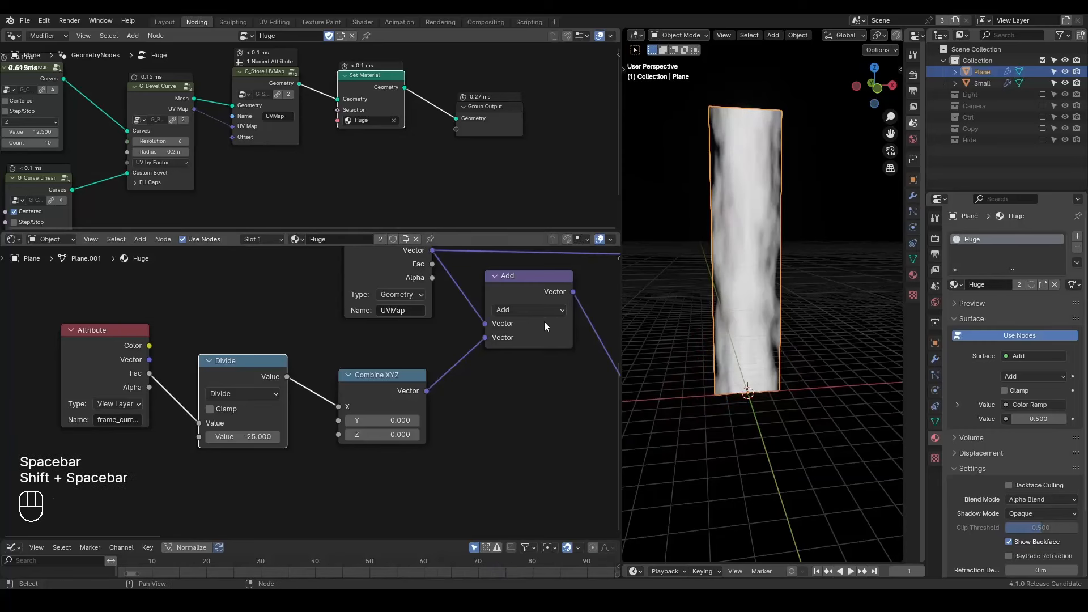
# Reconnect the Mix Shader to the Material Output and play the animation from the first frame
pyautogui.moveTo(544, 322); pyautogui.dragTo(598, 464, button='middle')
pyautogui.keyDown('ctrl'); pyautogui.moveTo(347, 290); pyautogui.dragTo(54, 378, button='middle'); pyautogui.keyUp('ctrl')
pyautogui.keyDown('ctrl'); pyautogui.keyDown('shift'); pyautogui.click(405, 346); pyautogui.keyUp('shift'); pyautogui.keyUp('ctrl')
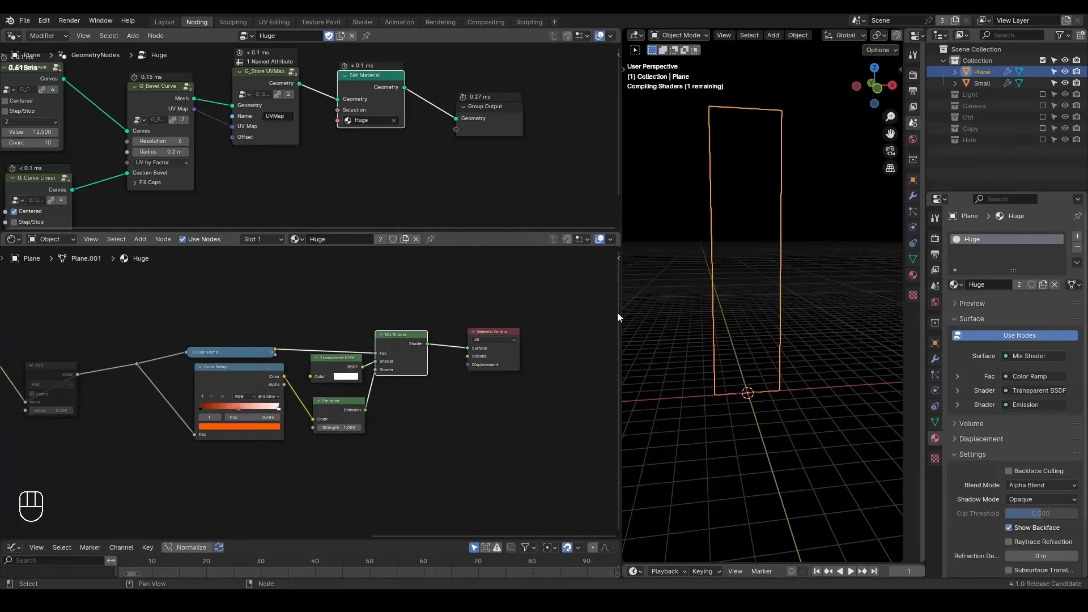
pyautogui.hotkey('shift', 'space')
pyautogui.press('space')
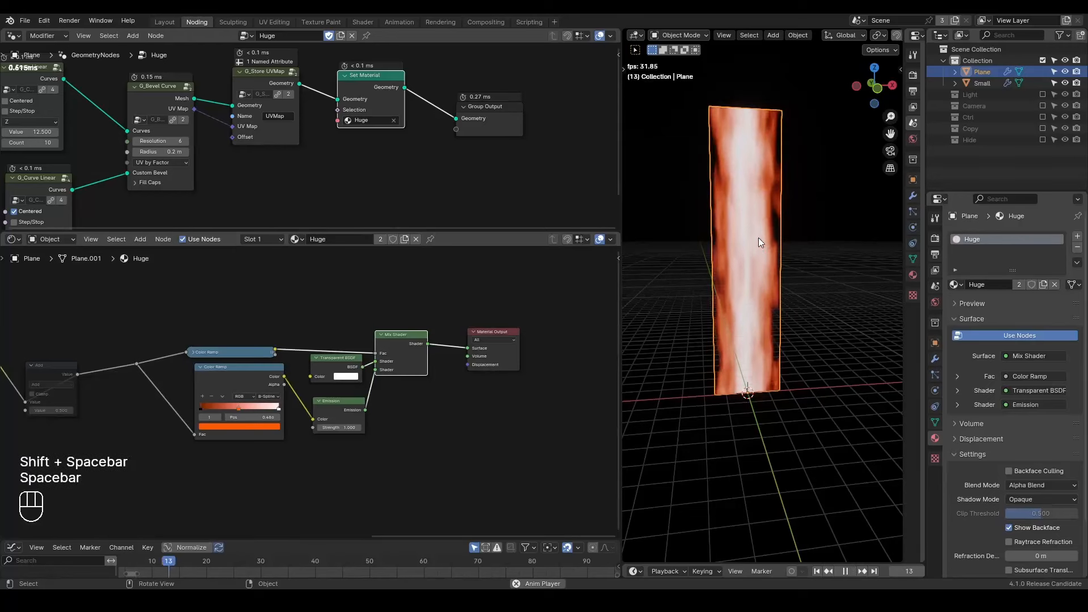
pyautogui.press('space')
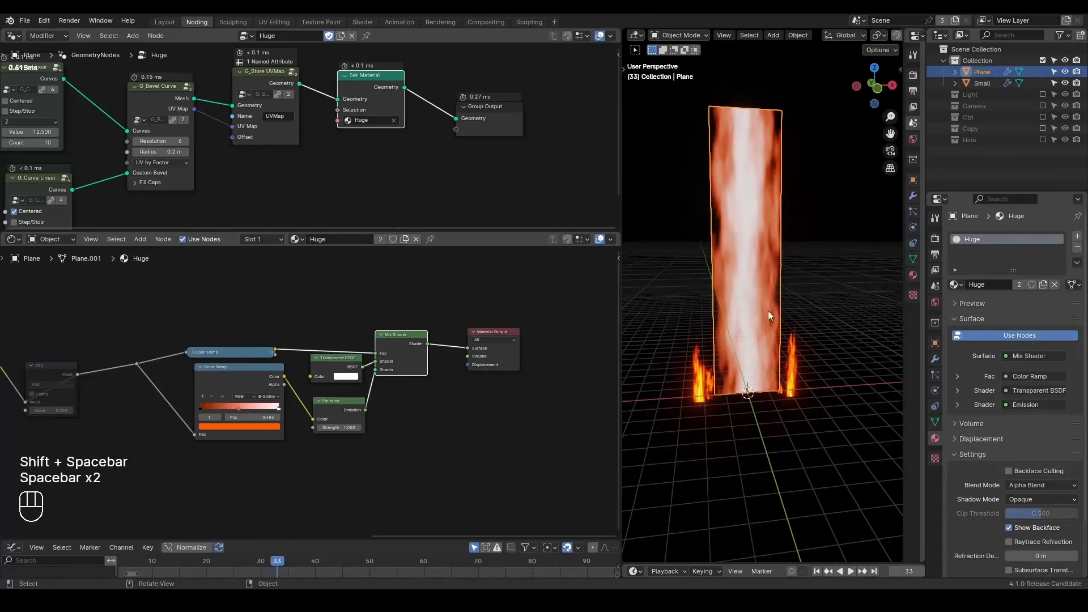
pyautogui.moveTo(300, 392); pyautogui.dragTo(326, 384, button='middle')
pyautogui.scroll(4, 371, 364)
pyautogui.moveTo(327, 357); pyautogui.dragTo(327, 357)
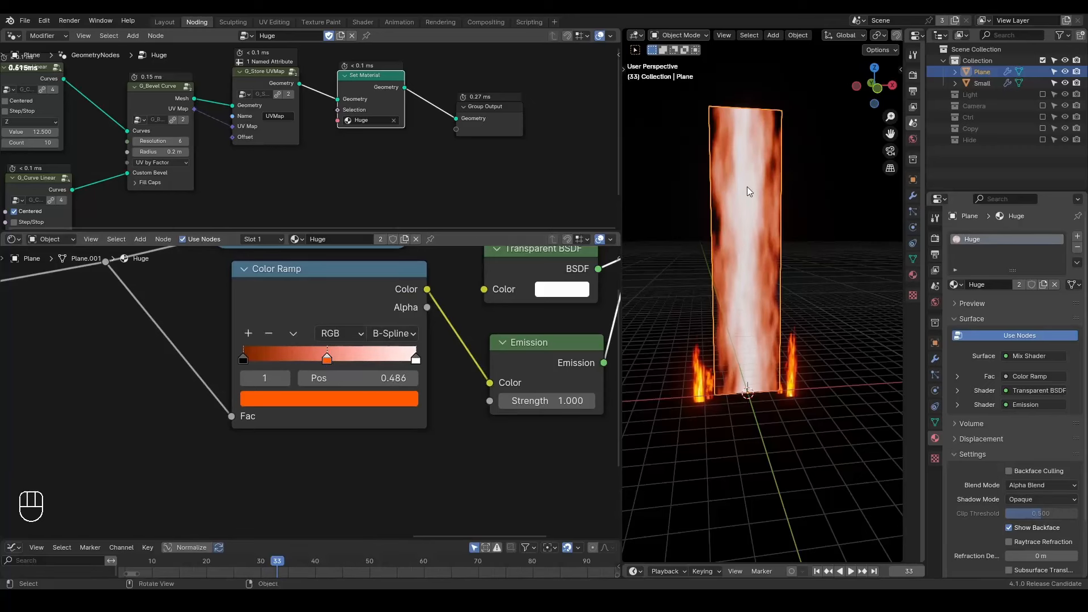
pyautogui.hotkey('alt', 'q')
pyautogui.hotkey('alt', 'q')
# Delete the muted Math Add node, keeping its link, and insert a duplicate of the first Color Ramp in its place
pyautogui.moveTo(171, 318); pyautogui.dragTo(630, 383, button='middle')
pyautogui.moveTo(291, 307); pyautogui.dragTo(365, 321, button='middle')
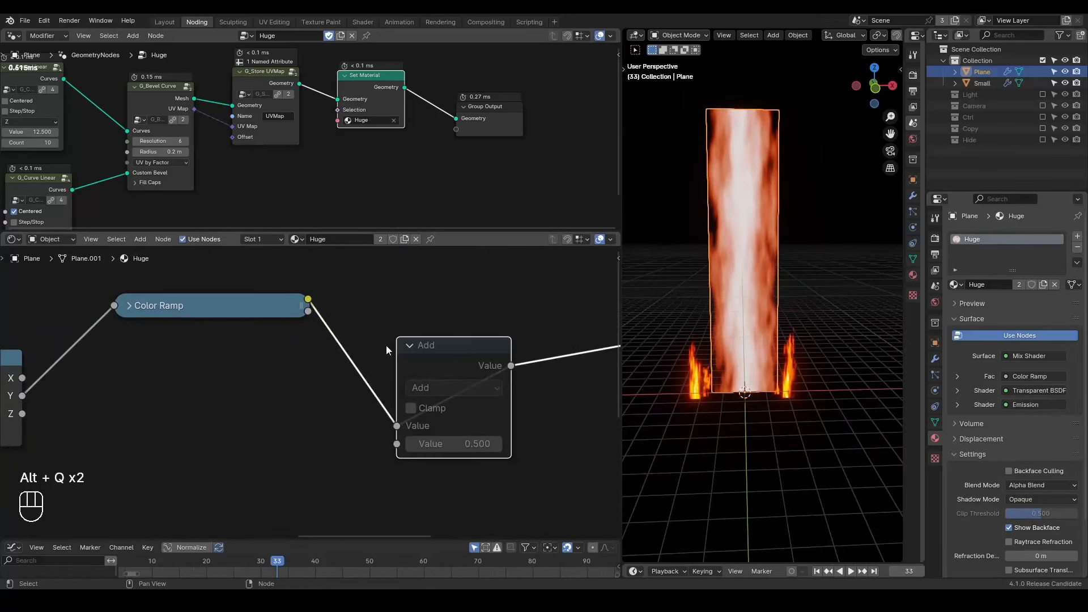
pyautogui.hotkey('ctrl', 'x')
pyautogui.click(131, 306)
pyautogui.hotkey('shift', 'd')
pyautogui.click(378, 301)
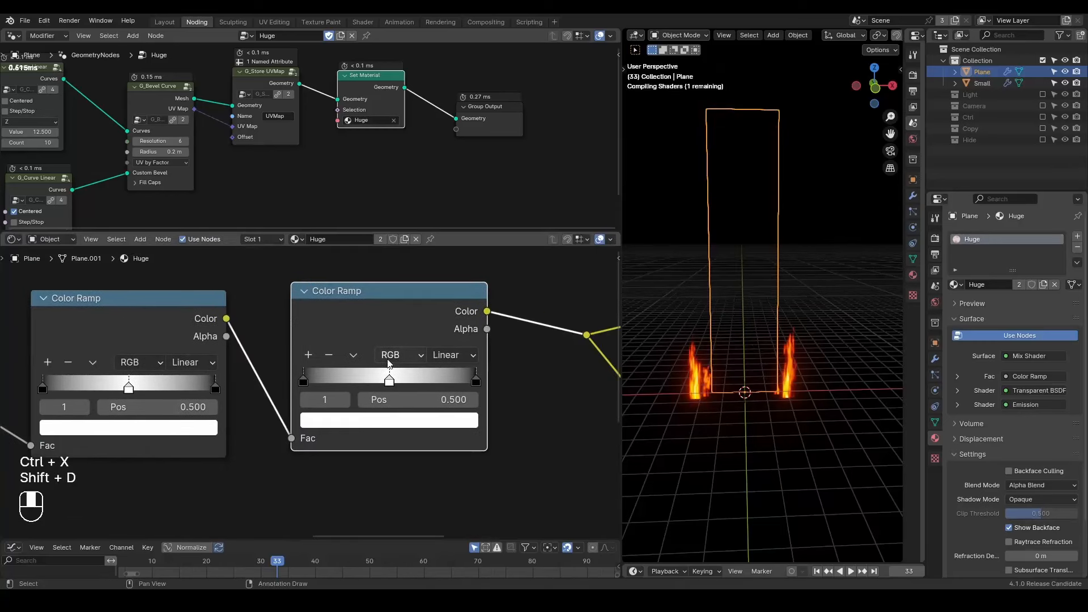
# On the duplicated Color Ramp, remove the end black stop, move white to the end and the starting black stop to 0.327
pyautogui.click(467, 381)
pyautogui.moveTo(390, 379); pyautogui.dragTo(451, 384)
pyautogui.moveTo(304, 381); pyautogui.dragTo(359, 381)
pyautogui.press('space')
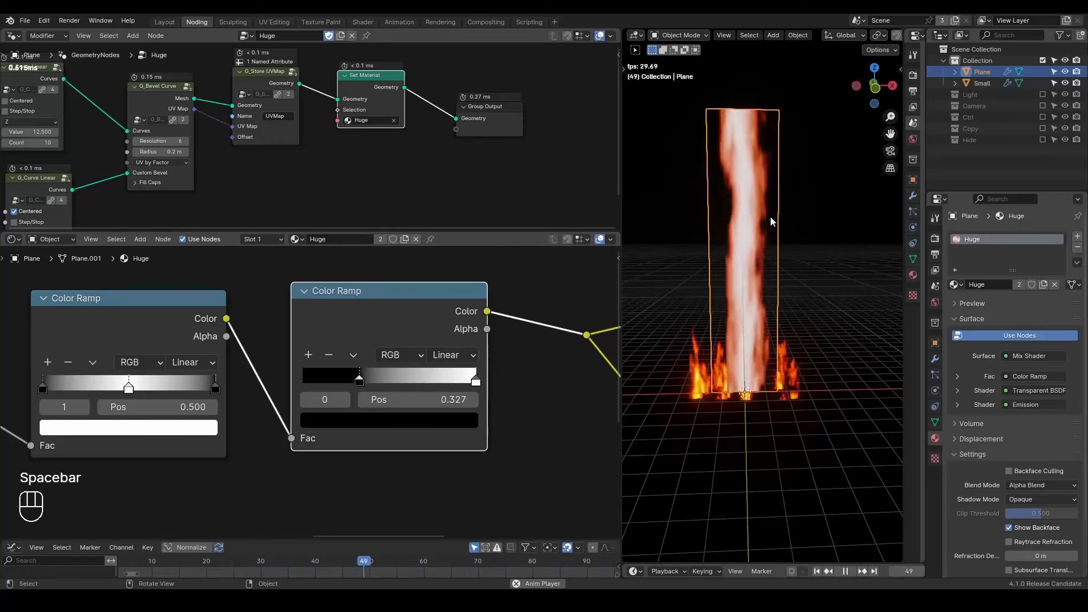
pyautogui.press('space')
# Set the Scale node's factor after the Noise Texture to 0.08 and play the animation
pyautogui.scroll(-3, 318, 376)
pyautogui.moveTo(317, 377); pyautogui.dragTo(573, 304, button='middle')
pyautogui.moveTo(170, 396); pyautogui.dragTo(434, 317, button='middle')
pyautogui.scroll(5, 380, 354)
pyautogui.moveTo(378, 327)
pyautogui.keyDown('shift'); pyautogui.mouseDown()
pyautogui.moveTo(334, 327)
pyautogui.moveTo(363, 327)
pyautogui.mouseUp(); pyautogui.keyUp('shift')
pyautogui.press('space')
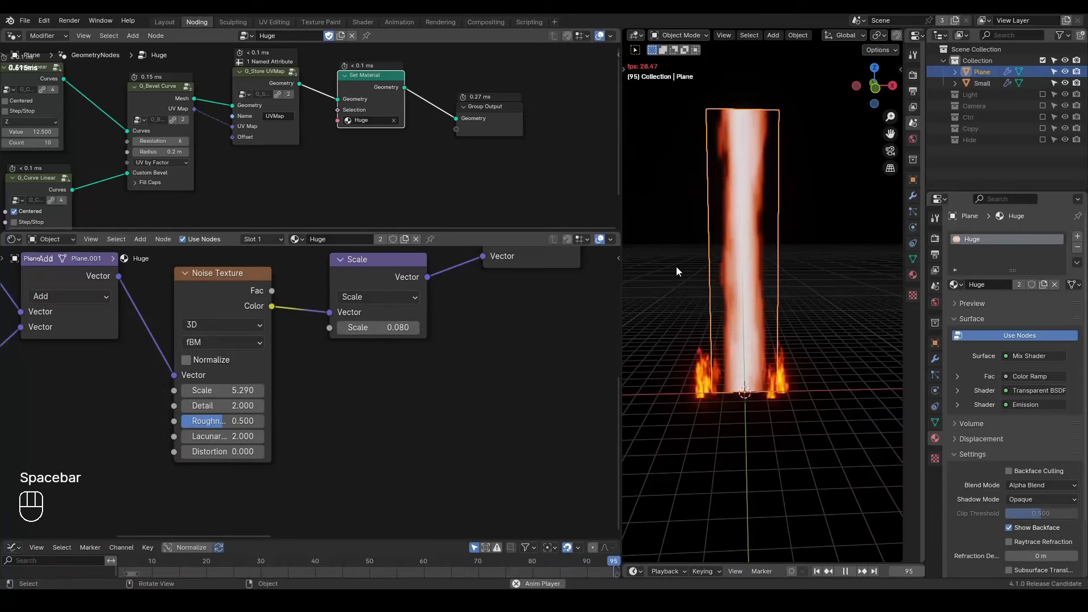
pyautogui.press('space')
# Set the Value of the Custom Bevel's G_Curve Linear node to 23.4 and play the animation
pyautogui.moveTo(145, 146); pyautogui.dragTo(345, 106, button='middle')
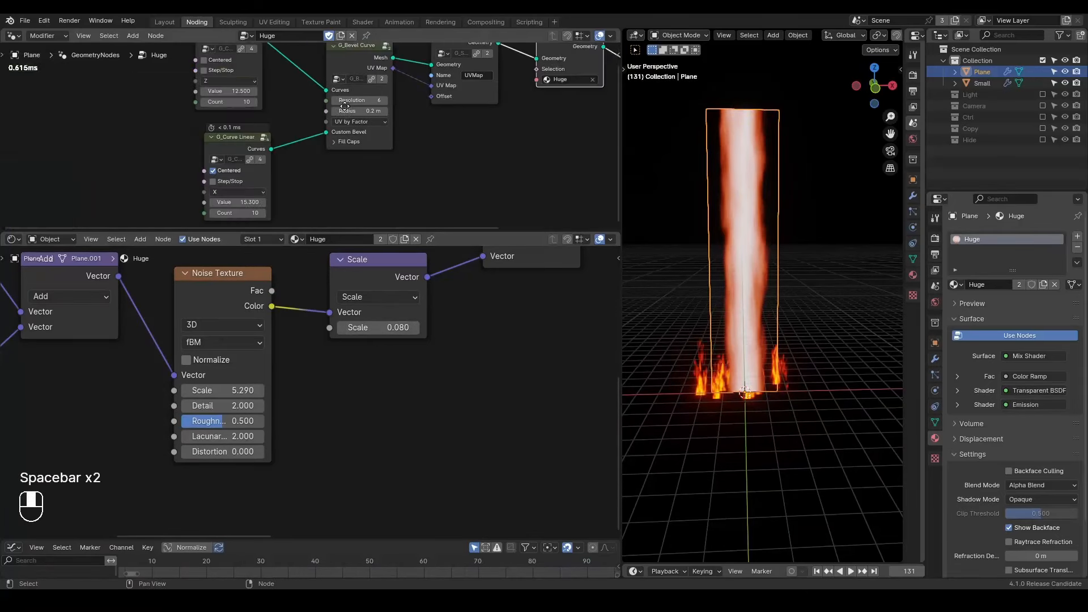
pyautogui.moveTo(242, 199)
pyautogui.mouseDown()
pyautogui.moveTo(267, 199)
pyautogui.moveTo(247, 198)
pyautogui.mouseUp()
pyautogui.press('space')
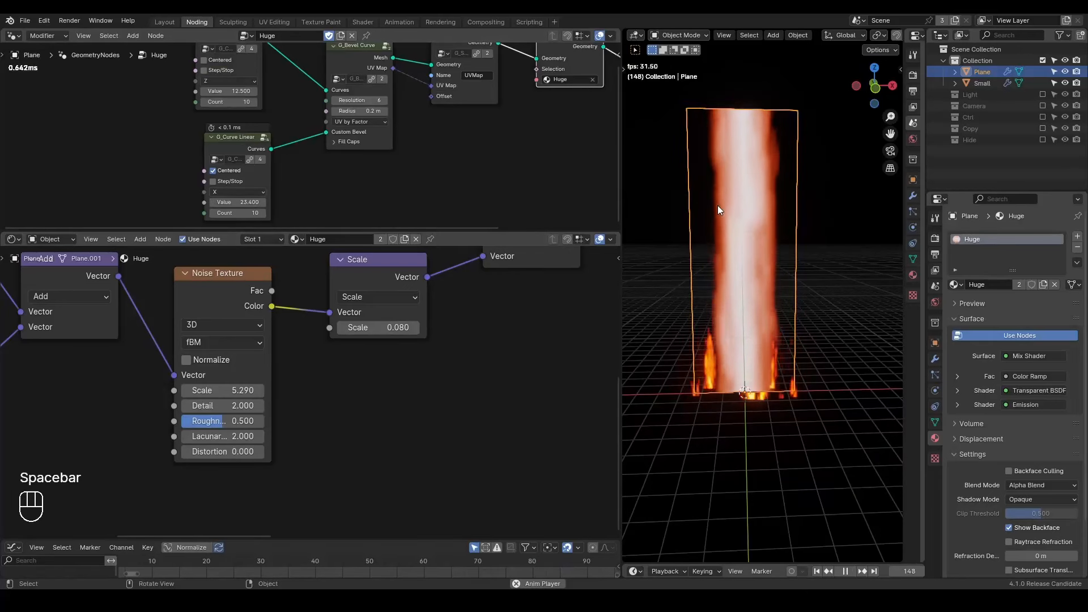
pyautogui.press('space')
pyautogui.hotkey('shift', 'space')
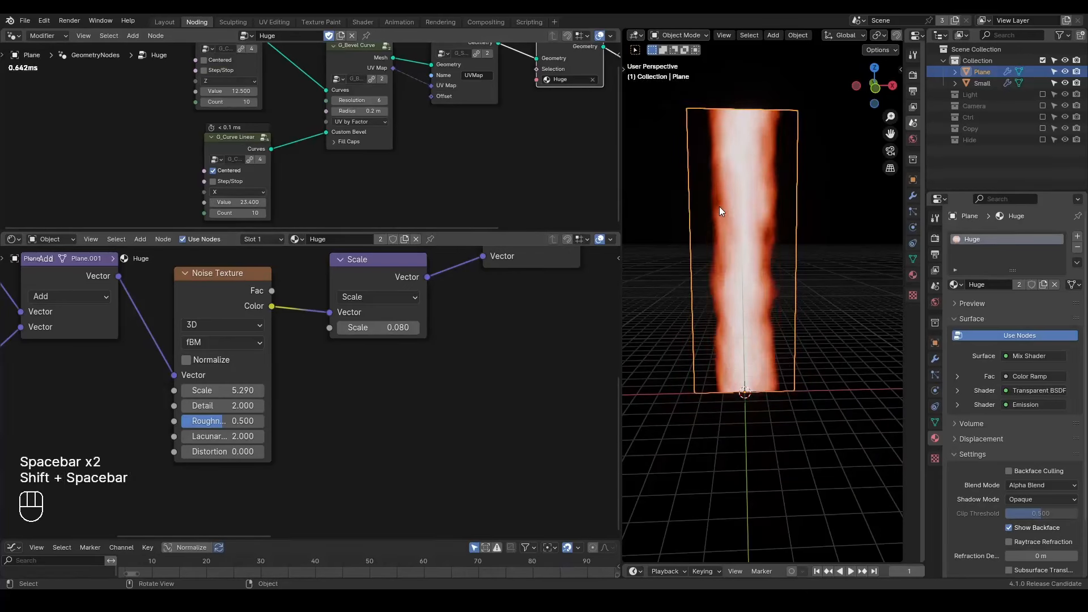
# Insert a Set Curve Radius node between the Z-axis G_Curve Linear and G_Bevel Curve nodes
pyautogui.moveTo(303, 155); pyautogui.dragTo(421, 205, button='middle')
pyautogui.moveTo(332, 81); pyautogui.dragTo(179, 92)
pyautogui.hotkey('ctrl', 'a')
pyautogui.write('set cur r')
pyautogui.press('Return')
pyautogui.click(294, 99)
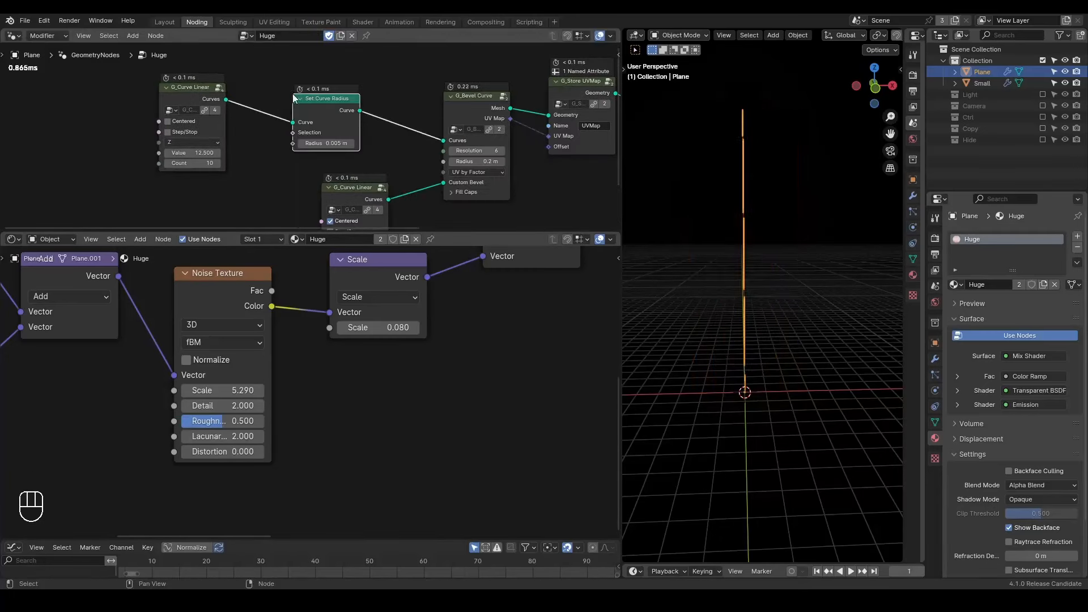
# Drive Set Curve Radius's Radius with a Spline Parameter node's Factor, and collapse the Z-axis G_Curve Linear node
pyautogui.moveTo(292, 171); pyautogui.dragTo(352, 155, button='middle')
pyautogui.hotkey('ctrl', 'a')
pyautogui.write('spline pa')
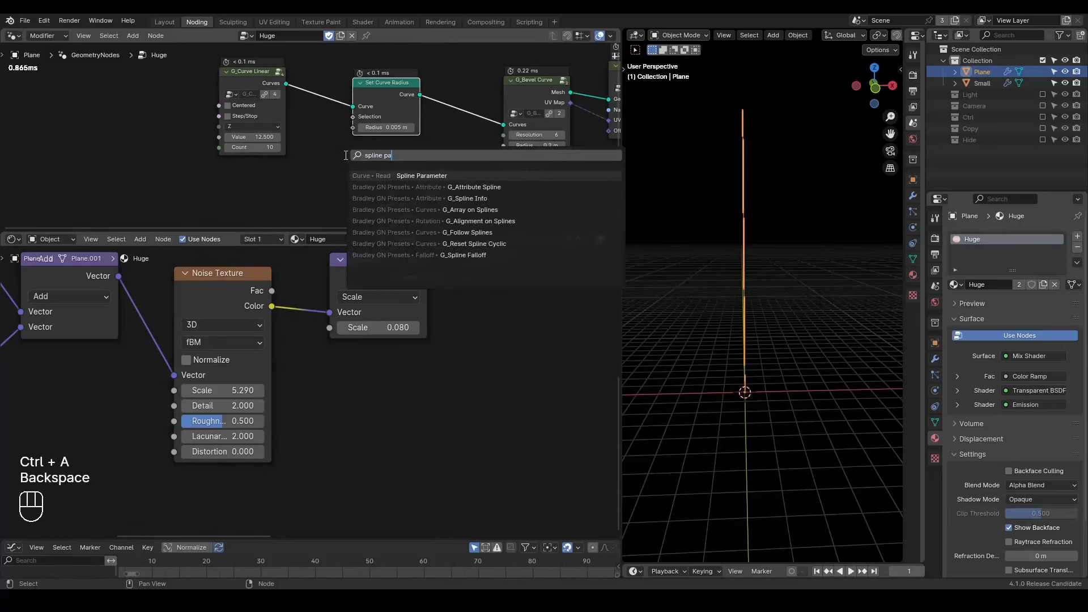
pyautogui.press('Return')
pyautogui.click(113, 170)
pyautogui.moveTo(173, 190); pyautogui.dragTo(347, 129)
pyautogui.moveTo(243, 74); pyautogui.dragTo(221, 71)
pyautogui.click(204, 68)
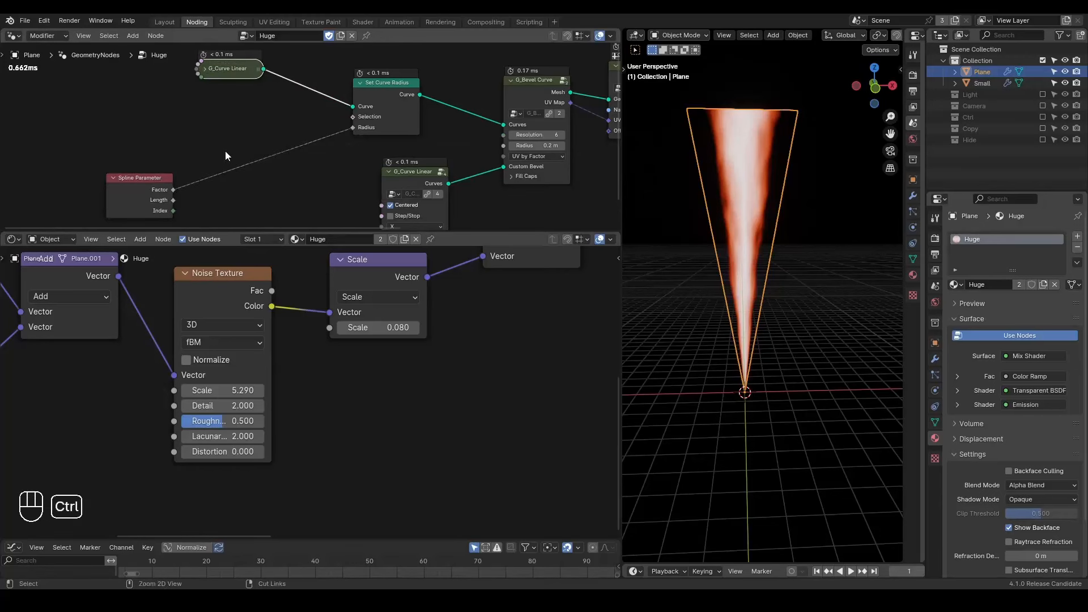
# Insert a G_Remap 0-1 node between Spline Parameter and Set Curve Radius with Reverse 0-1 enabled
pyautogui.hotkey('ctrl', 'a')
pyautogui.write('remap')
pyautogui.press('Return')
pyautogui.click(252, 134)
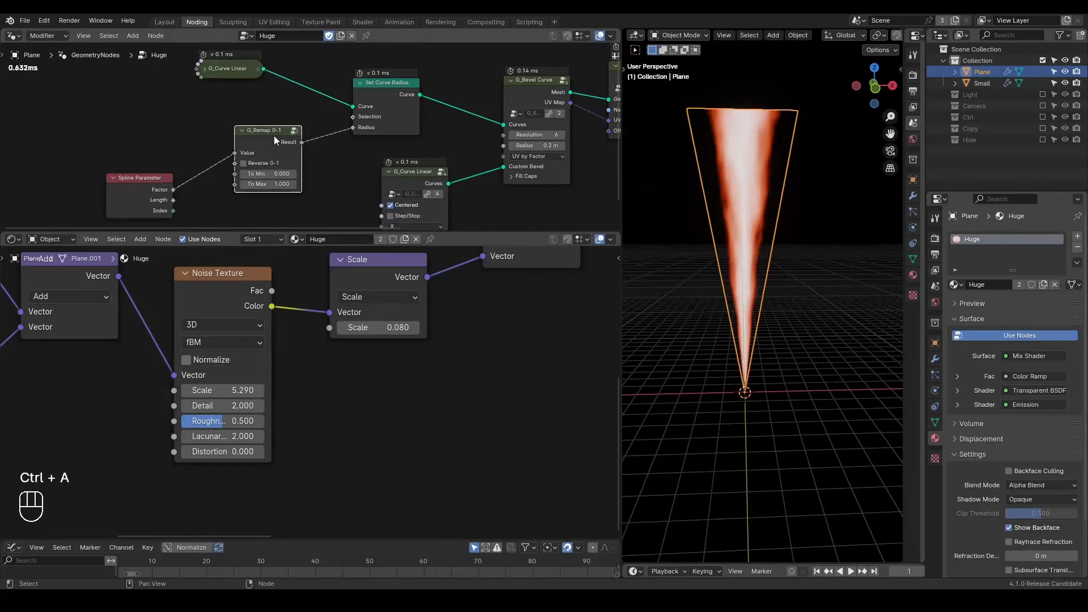
pyautogui.click(243, 162)
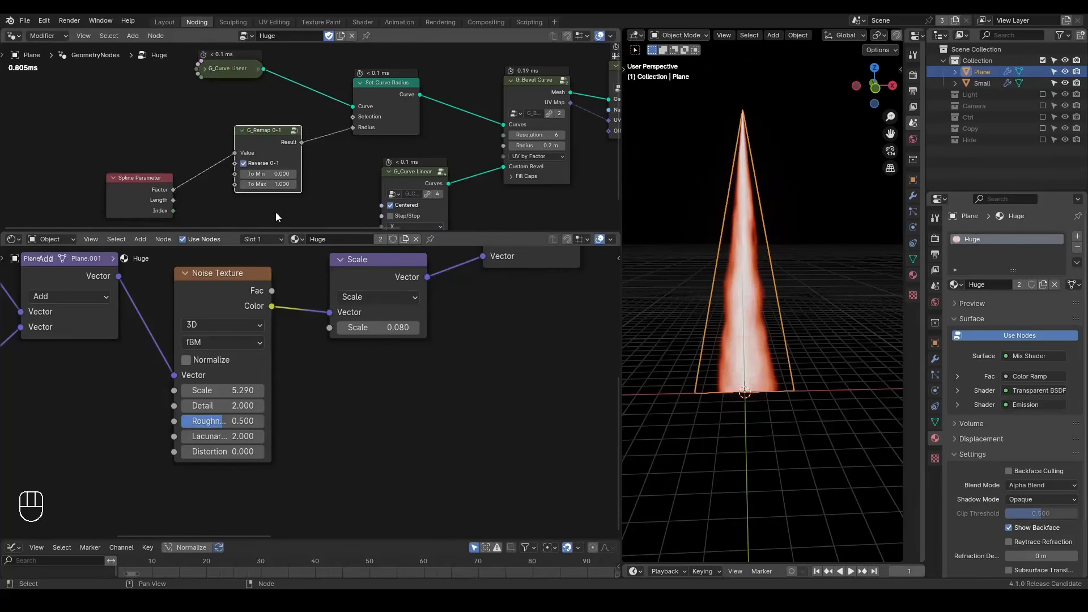
# Set To Min of the G_Remap 0-1 node to 0.57 and play the animation from the front with viewport overlays hidden
pyautogui.keyDown('shift'); pyautogui.moveTo(266, 173); pyautogui.dragTo(283, 173); pyautogui.keyUp('shift')
pyautogui.moveTo(793, 164); pyautogui.dragTo(778, 162, button='middle')
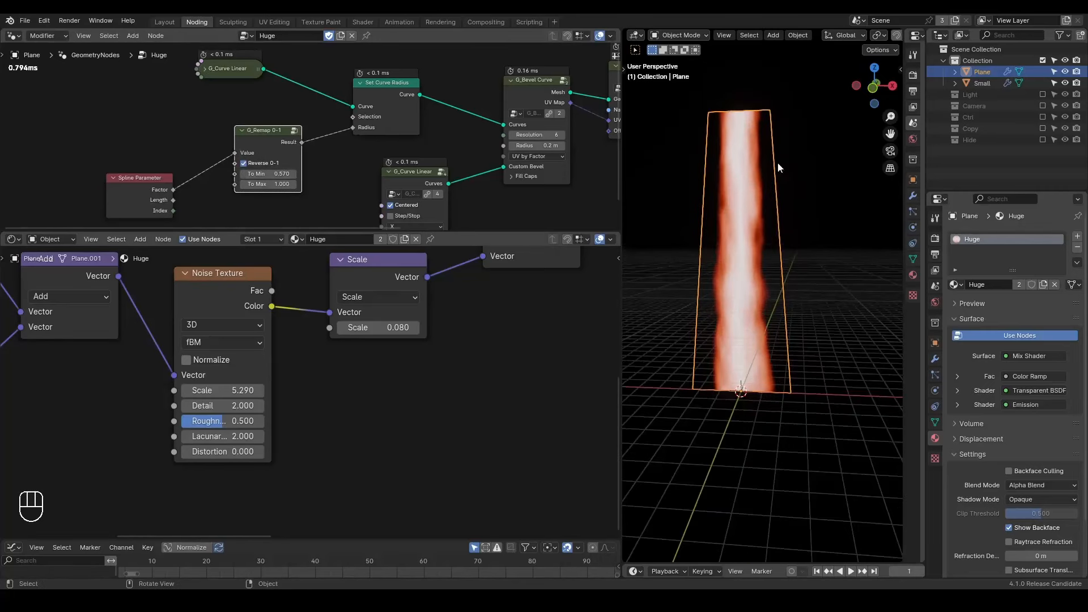
pyautogui.click(873, 100)
pyautogui.press('space')
pyautogui.hotkey('alt', 'q')
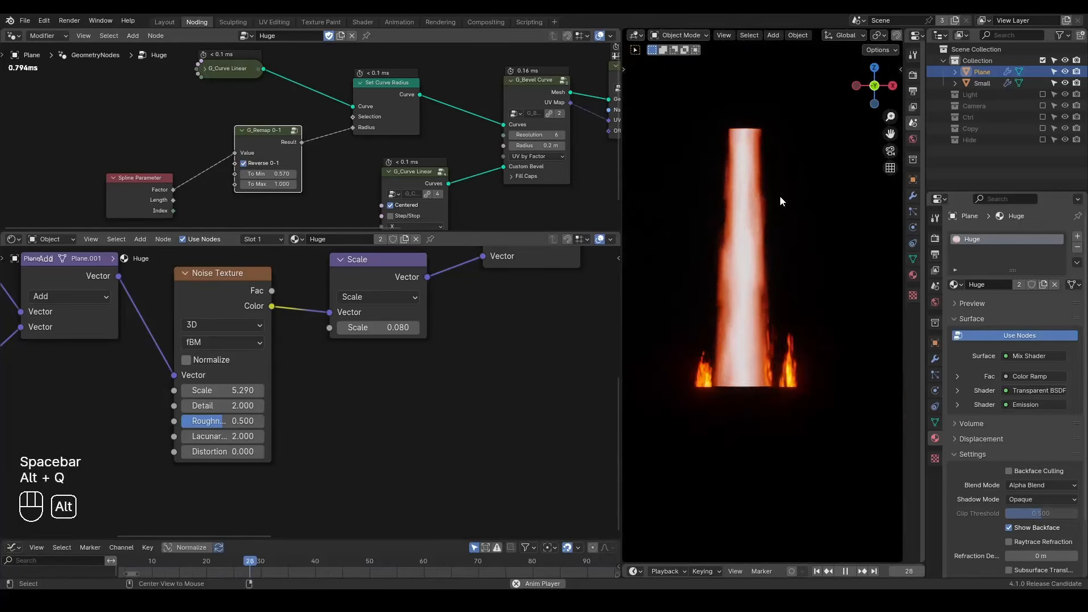
pyautogui.press('space')
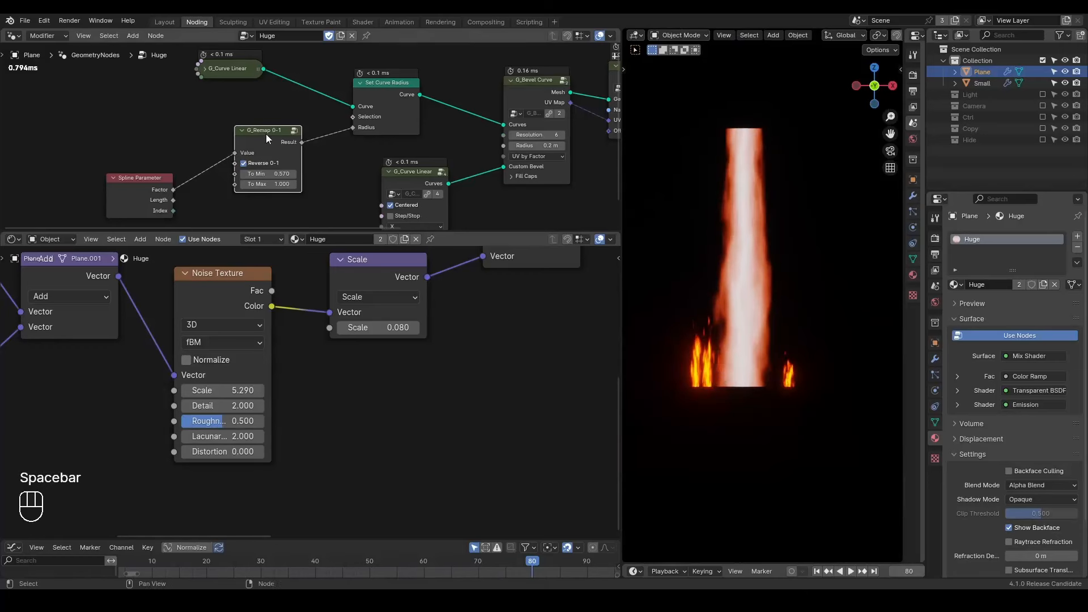
# Replay the animation several times to examine the tapered huge flame from the front, and return to the first frame
pyautogui.moveTo(267, 134); pyautogui.dragTo(266, 148)
pyautogui.press('space')
pyautogui.press('space')
pyautogui.press('space')
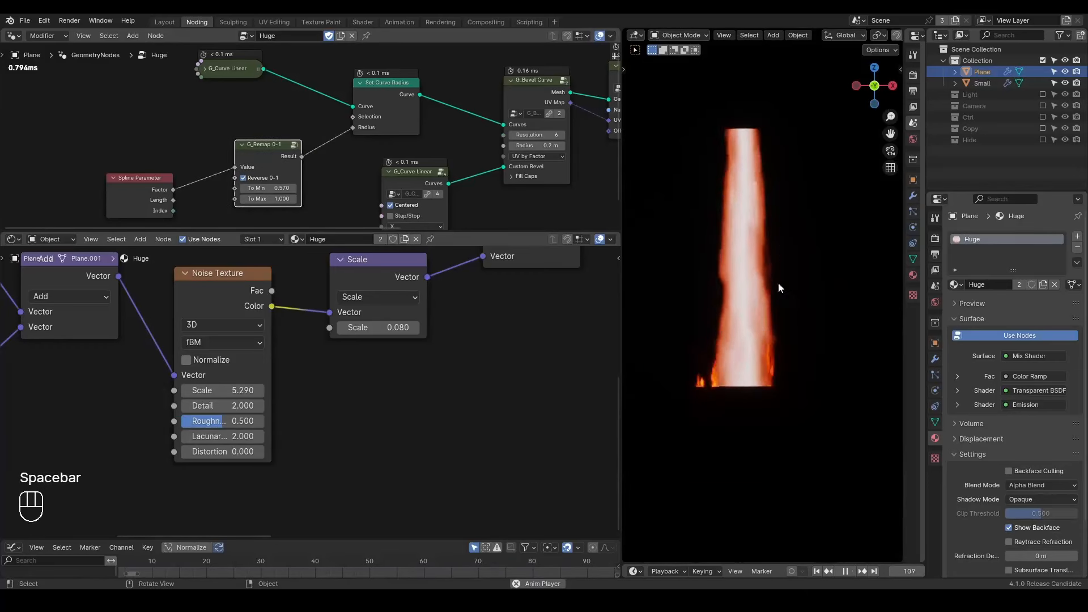
pyautogui.press('space')
pyautogui.press('space')
pyautogui.press('space')
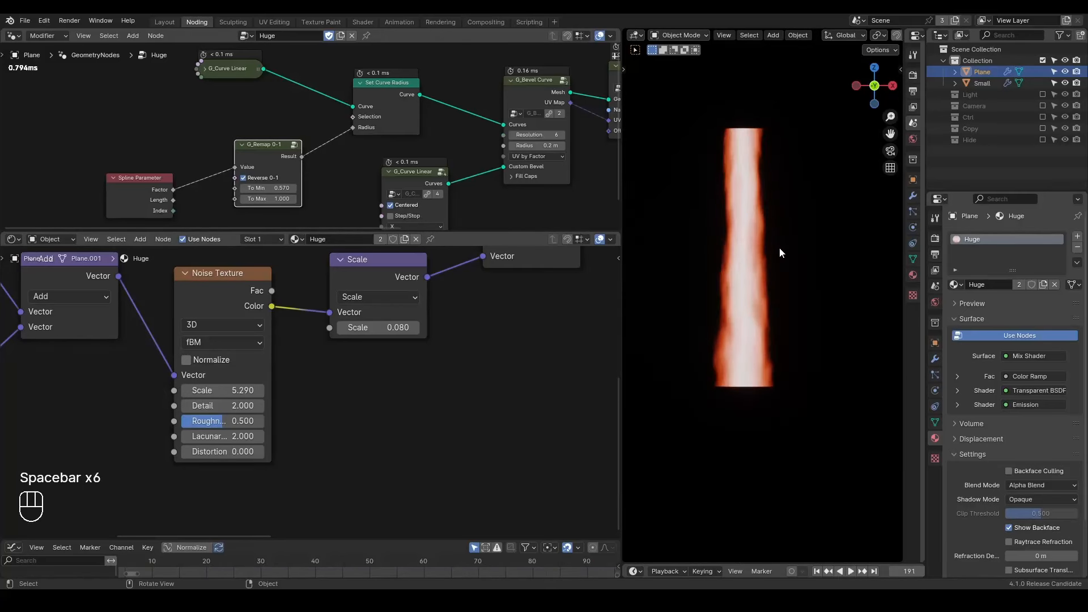
pyautogui.hotkey('shift', 'space')
# Set To Min of the G_Remap 0-1 node to 0.92 and preview the animation
pyautogui.moveTo(462, 113); pyautogui.dragTo(342, 132, button='middle')
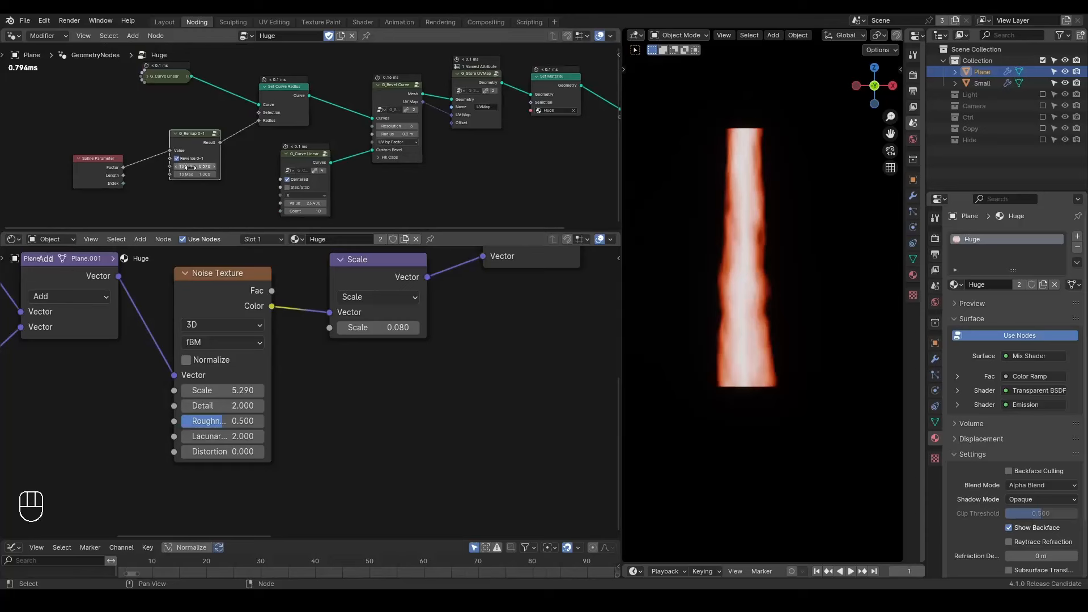
pyautogui.moveTo(213, 181); pyautogui.dragTo(265, 174, button='middle')
pyautogui.scroll(6, 266, 174)
pyautogui.keyDown('shift'); pyautogui.moveTo(209, 175); pyautogui.dragTo(228, 175); pyautogui.keyUp('shift')
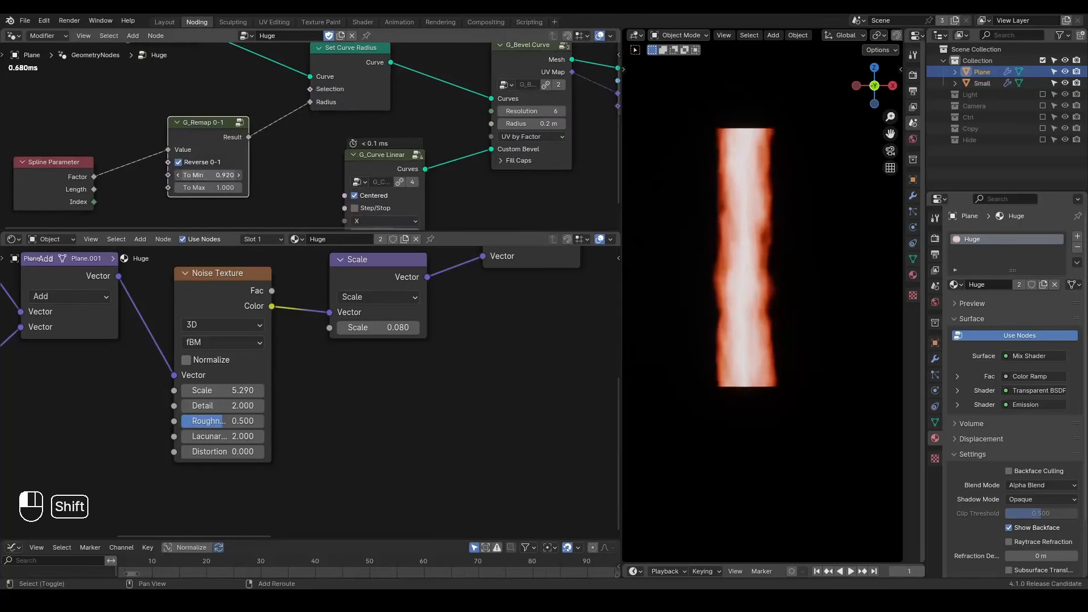
pyautogui.press('space')
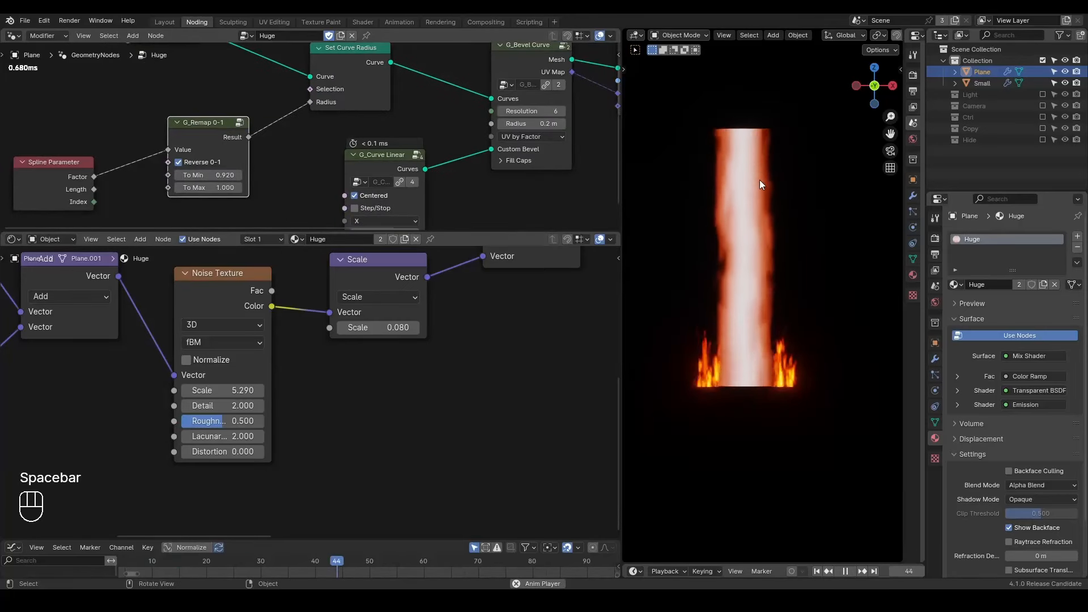
pyautogui.press('space')
pyautogui.hotkey('shift', 'space')
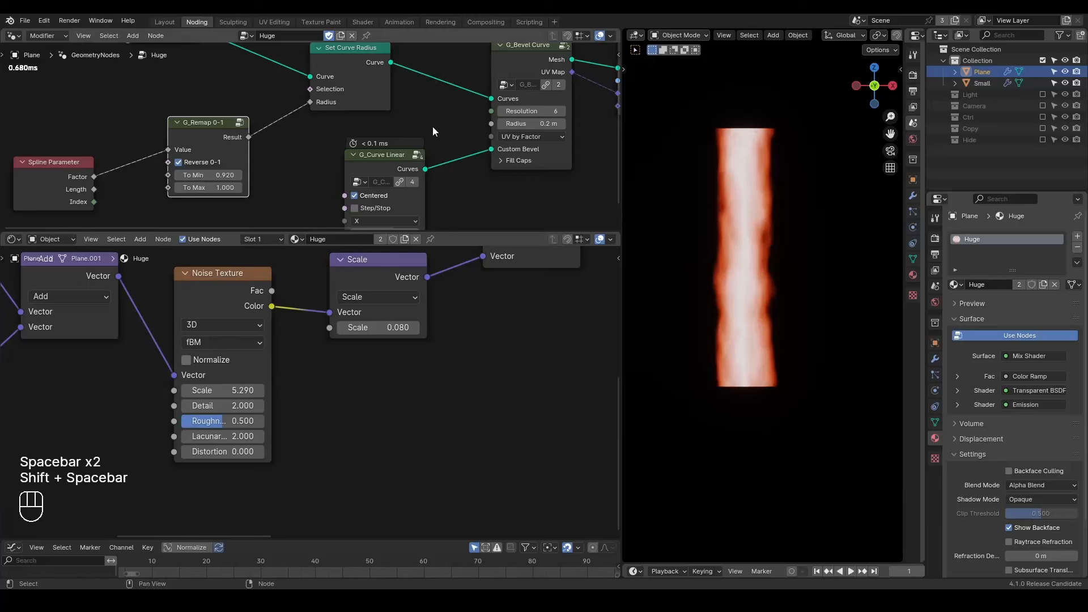
# Enlarge the geometry node editor and turn the viewport overlays back on
pyautogui.hotkey('shift', 'ctrl', 'alt', 'q')
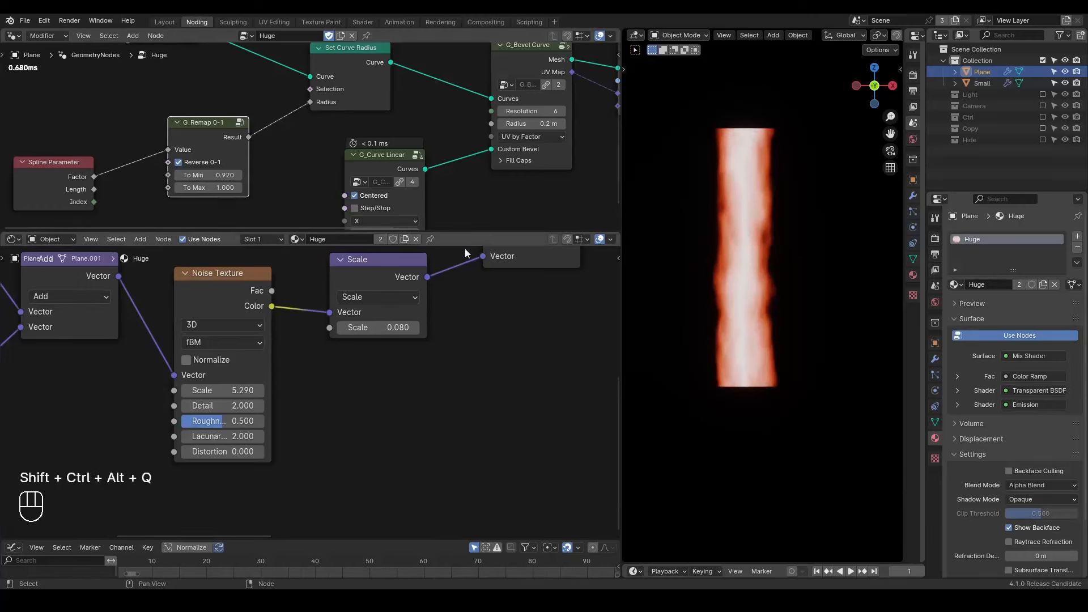
pyautogui.moveTo(457, 232); pyautogui.dragTo(456, 348)
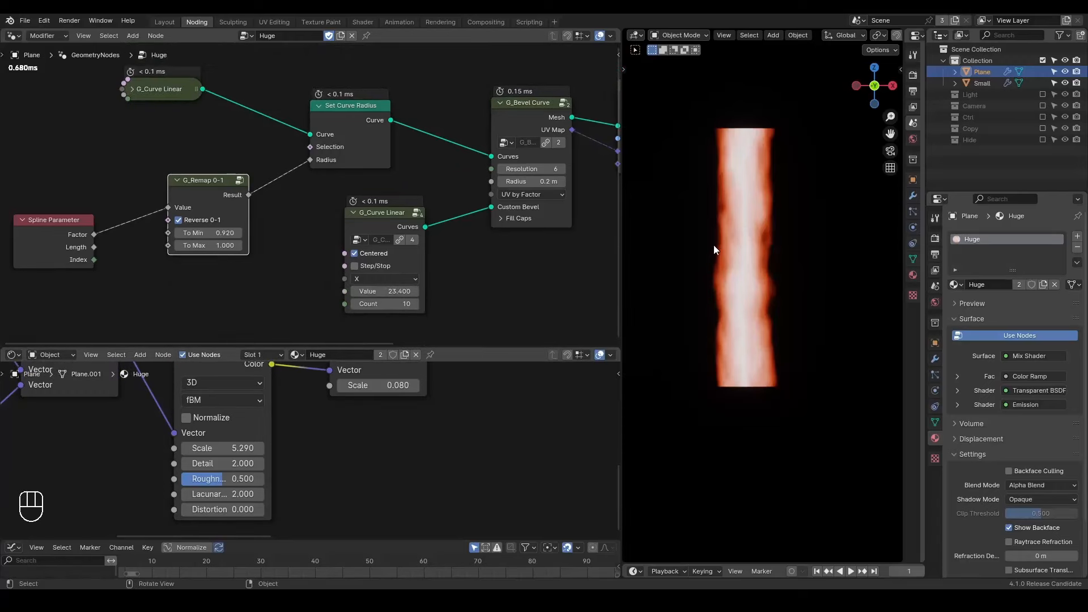
pyautogui.hotkey('alt', 'q')
pyautogui.moveTo(714, 239); pyautogui.dragTo(657, 260, button='middle')
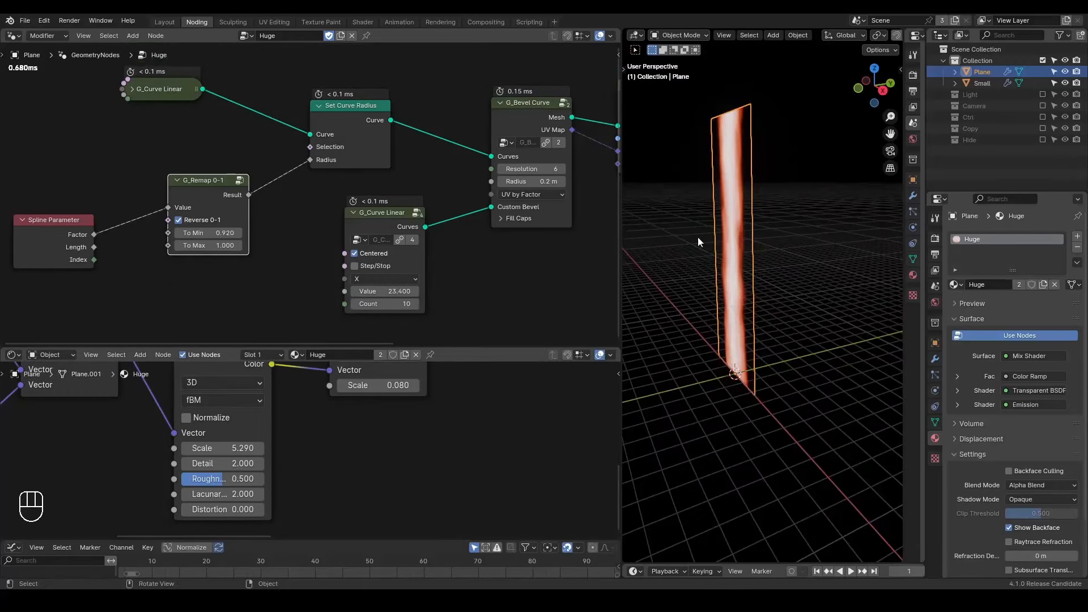
# Insert a G_Set Curve Tilt Align node between Set Curve Radius and G_Bevel Curve with Guide by Camera enabled
pyautogui.keyDown('shift'); pyautogui.scroll(2, 396, 167); pyautogui.keyUp('shift')
pyautogui.hotkey('ctrl', 'a')
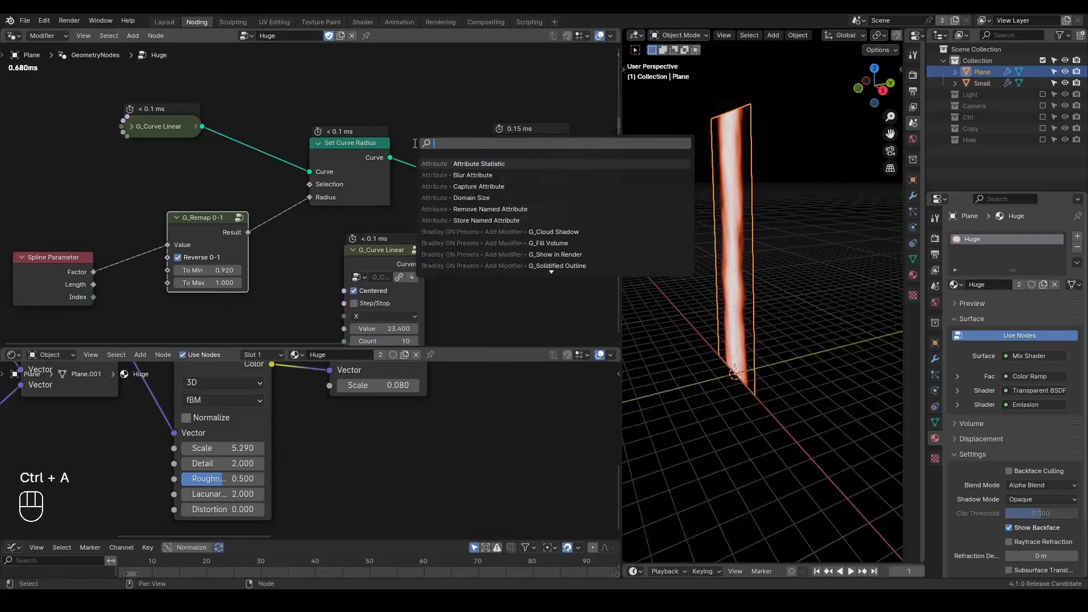
pyautogui.write('al')
pyautogui.press('BackSpace')
pyautogui.press('BackSpace')
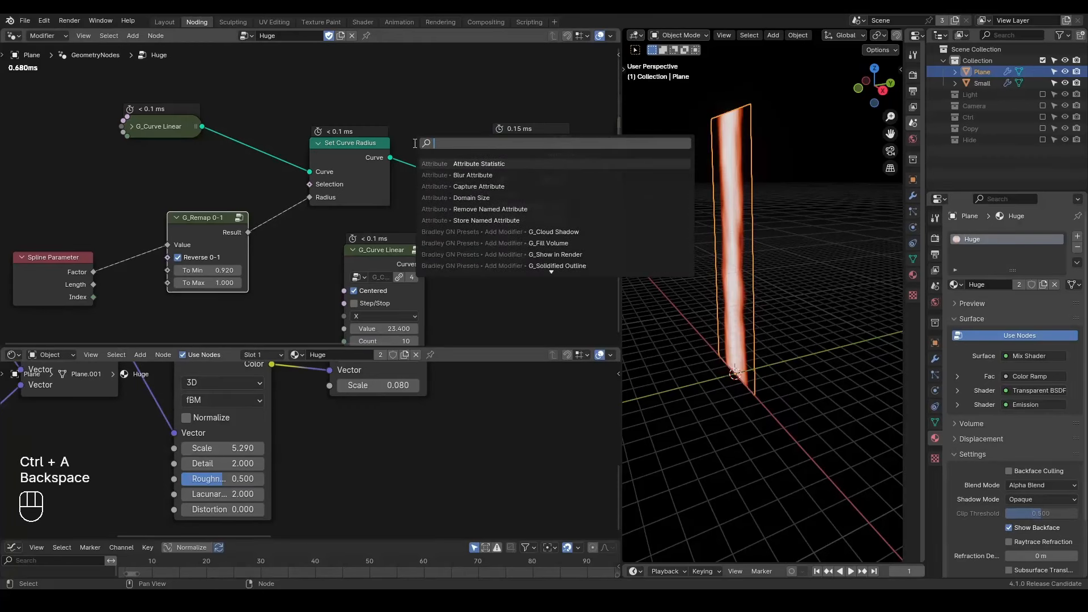
pyautogui.write('fire')
pyautogui.hotkey('ctrl', 'a')
pyautogui.write('title')
pyautogui.press('BackSpace')
pyautogui.press('BackSpace')
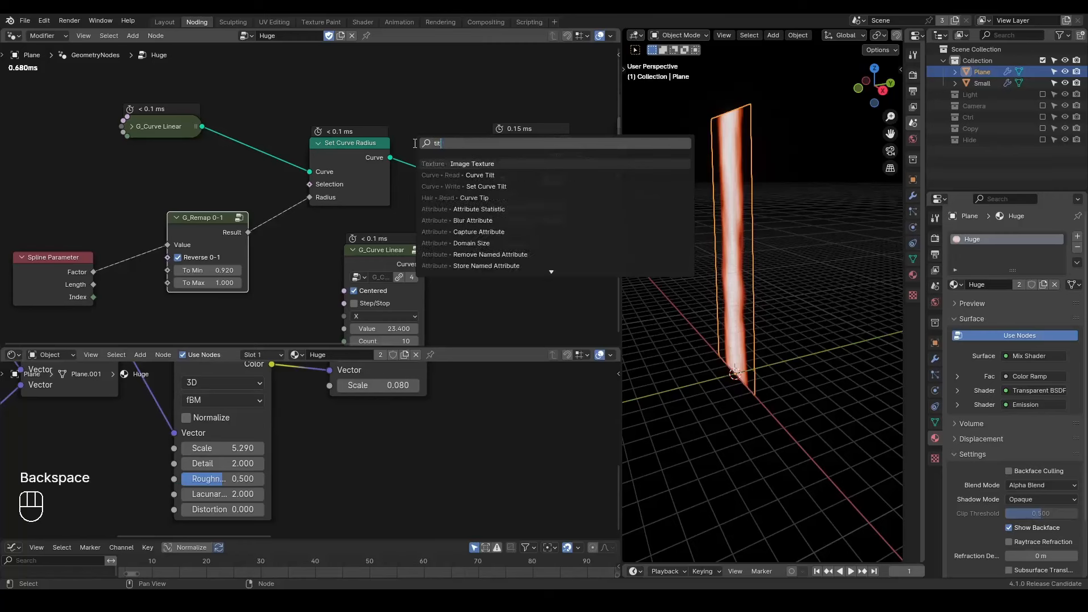
pyautogui.press('BackSpace')
pyautogui.write('lt align')
pyautogui.press('Return')
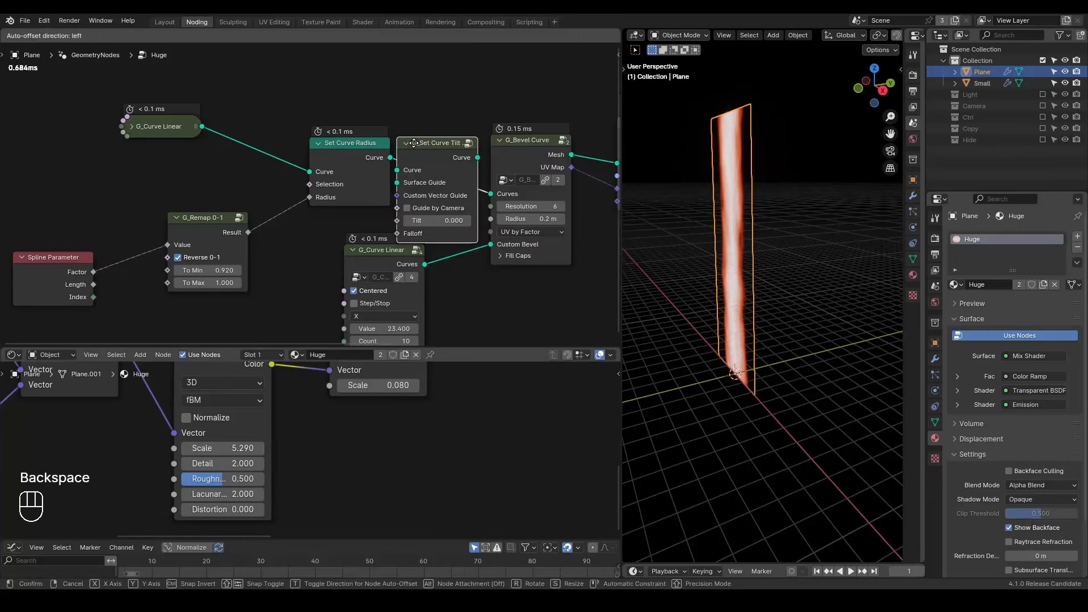
pyautogui.click(413, 144)
pyautogui.click(407, 211)
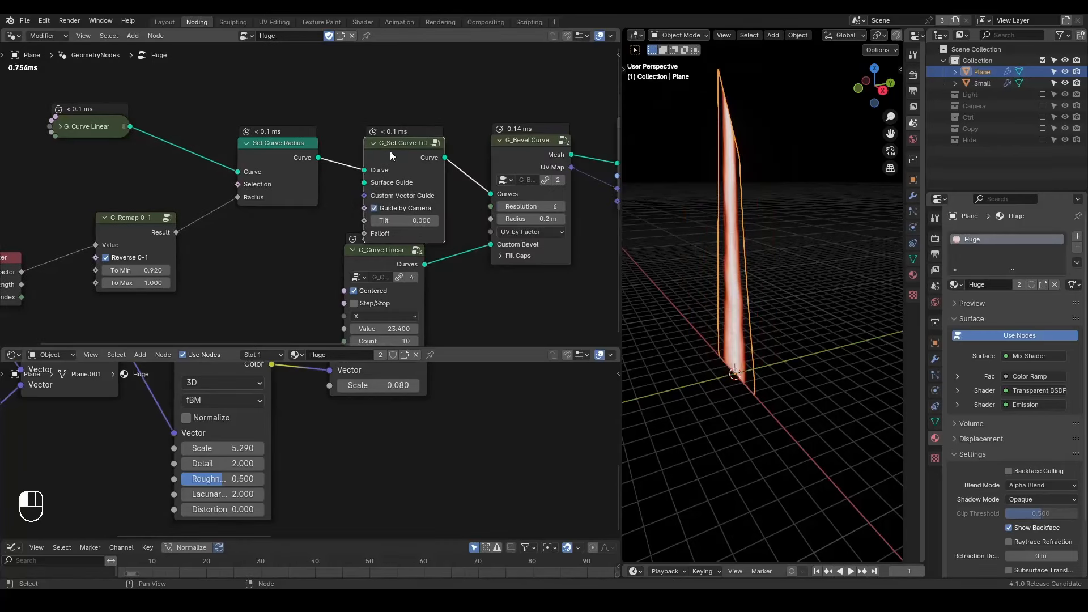
pyautogui.moveTo(390, 154); pyautogui.dragTo(372, 149)
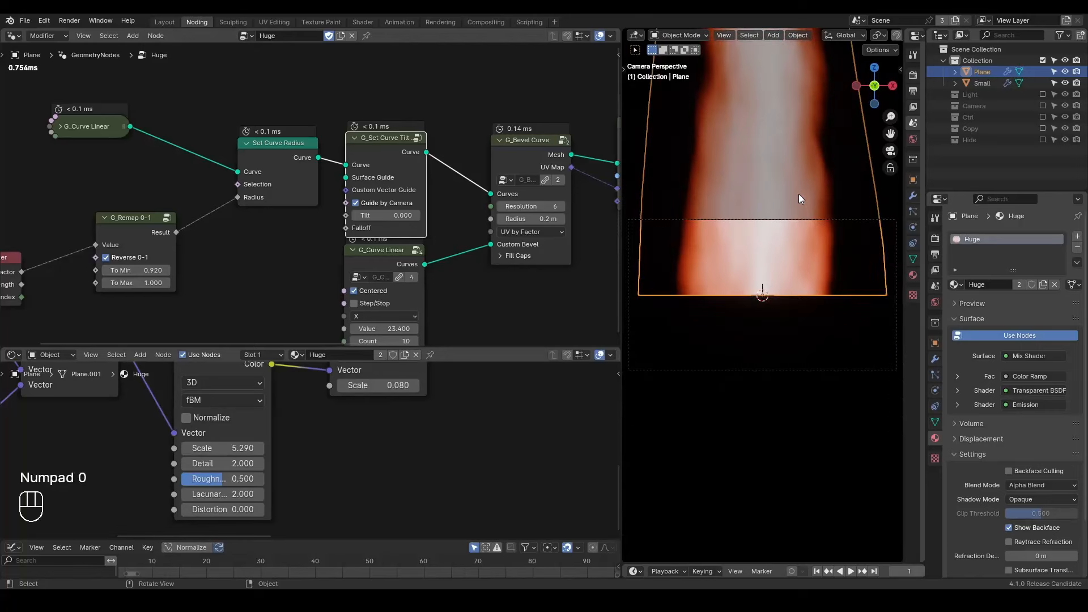
# Look through the camera, lock it to the view, and move it farther back and around the flame before unlocking it
pyautogui.press('q')
pyautogui.moveTo(801, 155)
pyautogui.keyDown('shift'); pyautogui.mouseDown(button='middle')
pyautogui.moveTo(800, 214)
pyautogui.moveTo(795, 169)
pyautogui.mouseUp(button='middle'); pyautogui.keyUp('shift')
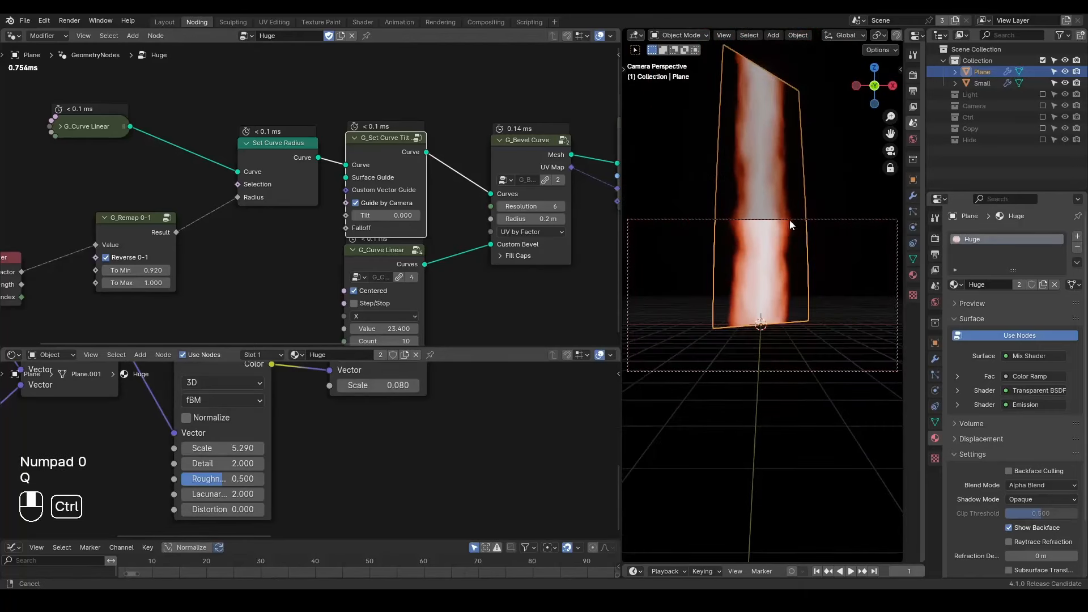
pyautogui.moveTo(819, 226); pyautogui.dragTo(825, 262, button='middle')
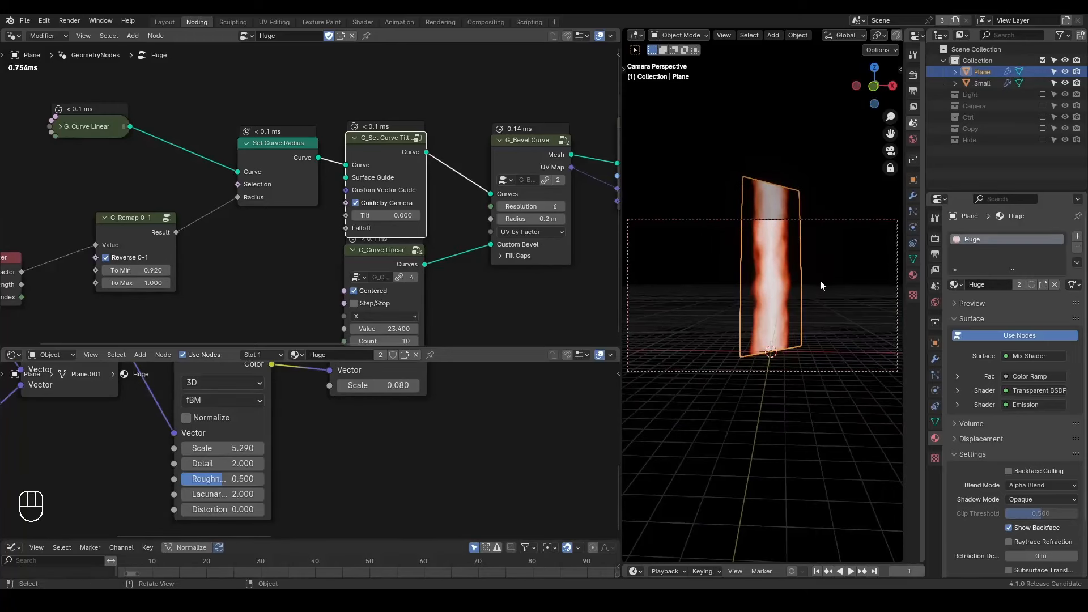
pyautogui.press('q')
pyautogui.click(821, 281)
# Look at the Plane's object constraint options and collapse the G_Set Curve Tilt Align node
pyautogui.click(938, 393)
pyautogui.click(936, 406)
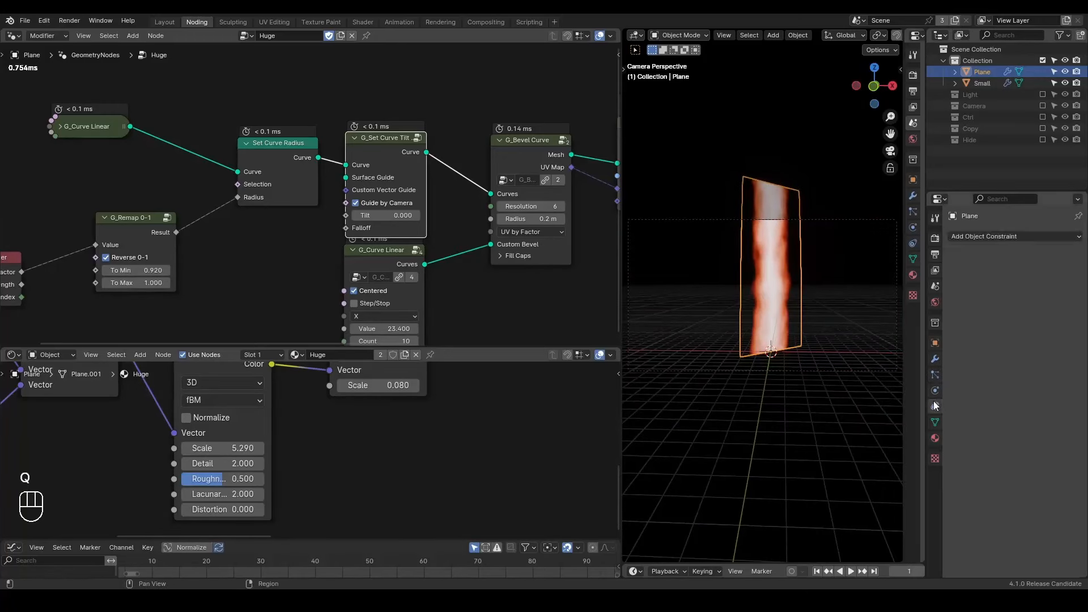
pyautogui.click(1005, 236)
pyautogui.moveTo(400, 229); pyautogui.dragTo(388, 213, button='middle')
pyautogui.click(355, 123)
pyautogui.hotkey('ctrl', 'h')
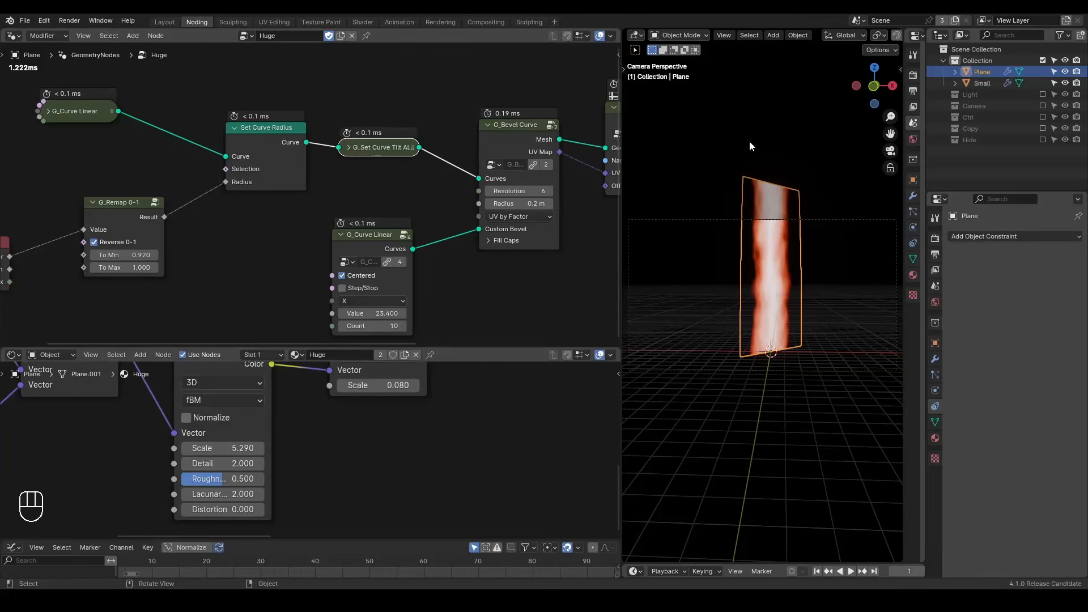
# Add a plane mesh object and rename it Tornado
pyautogui.hotkey('shift', 'a')
pyautogui.moveTo(749, 142)
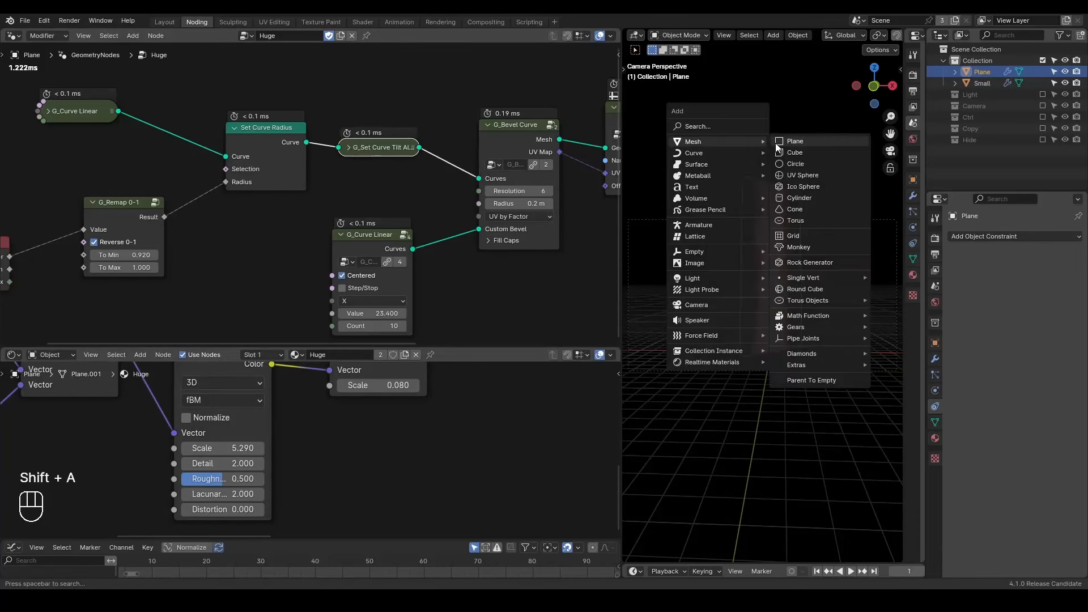
pyautogui.click(777, 147)
pyautogui.doubleClick(985, 83)
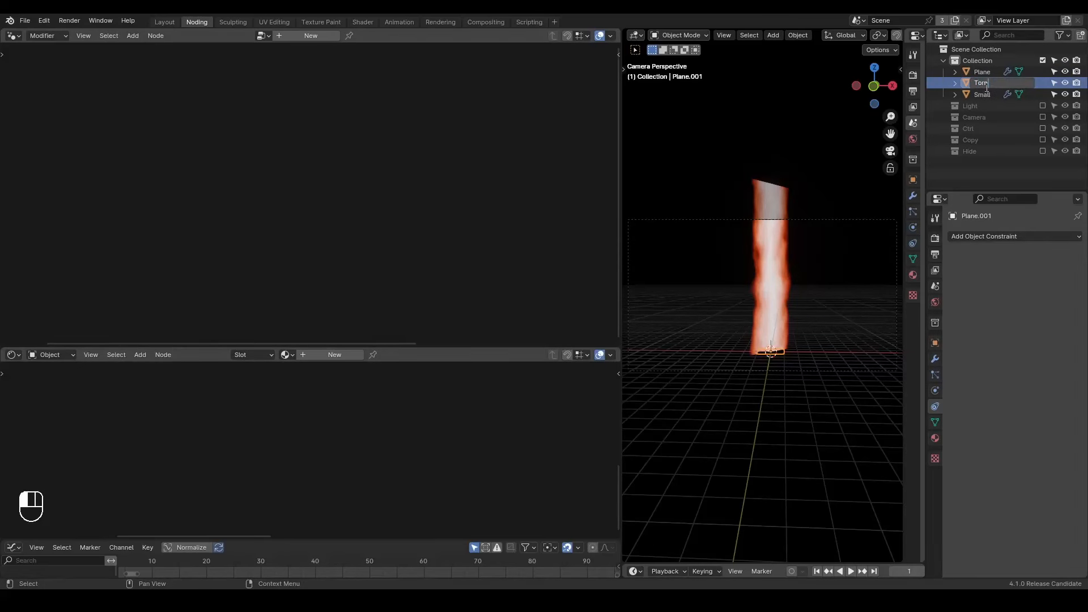
pyautogui.press('Return')
# Create a new geometry nodes group on the Tornado object and switch the viewport to solid shading
pyautogui.click(986, 72)
pyautogui.click(987, 94)
pyautogui.click(288, 38)
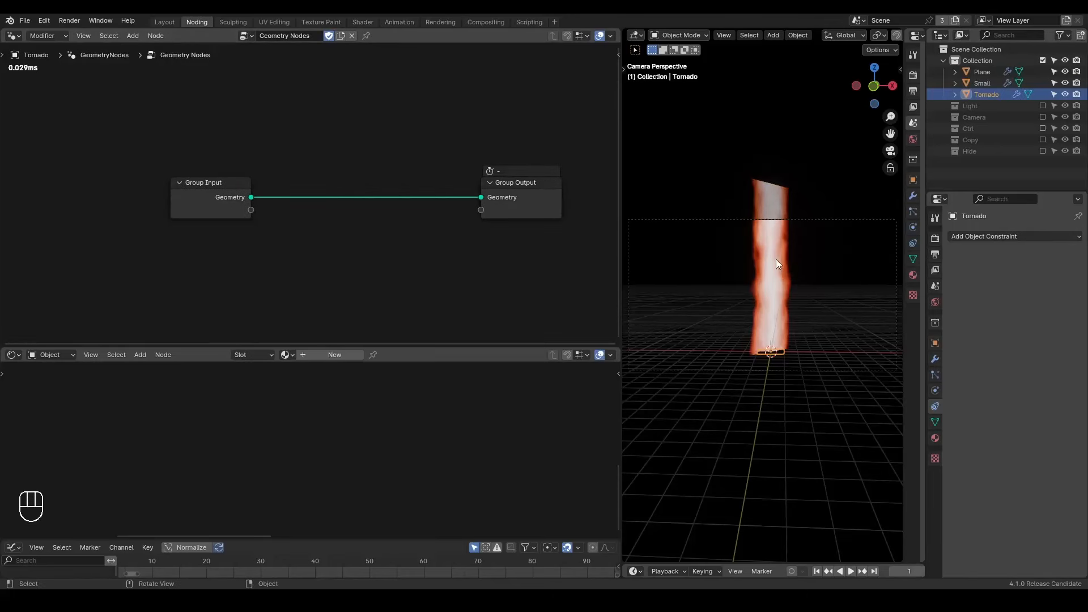
pyautogui.moveTo(776, 259); pyautogui.dragTo(787, 283, button='middle')
pyautogui.press('z')
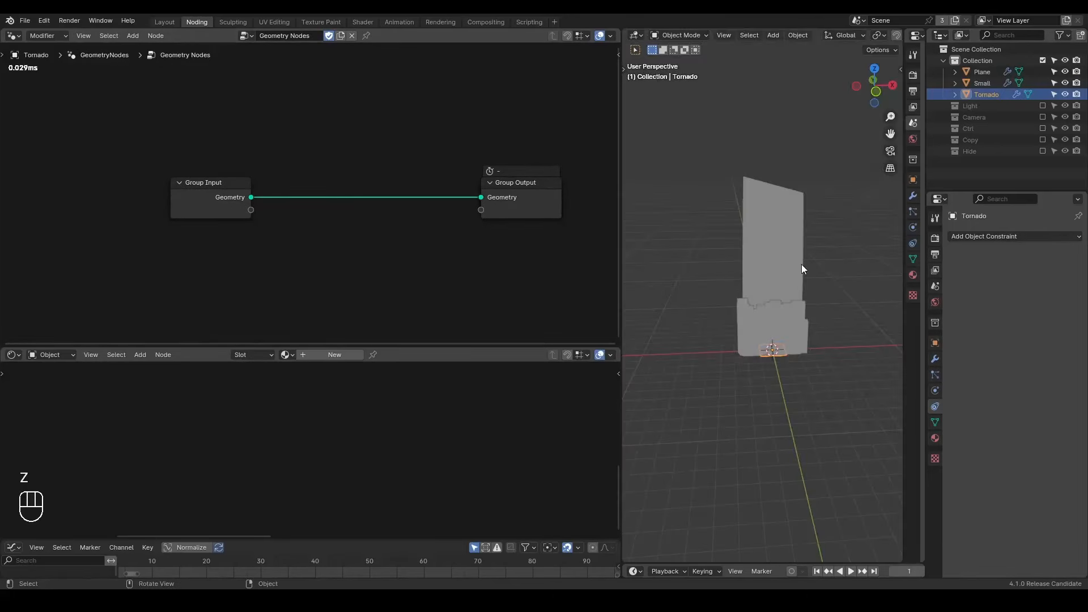
# Delete the Group Input node from the Tornado node tree
pyautogui.moveTo(268, 141); pyautogui.dragTo(142, 241)
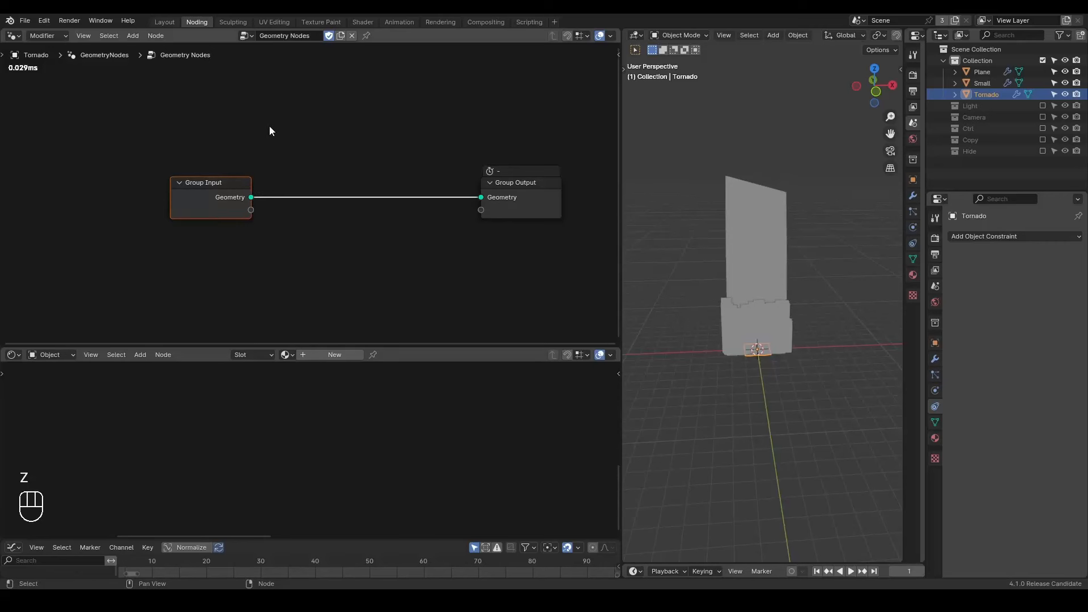
pyautogui.press('g')
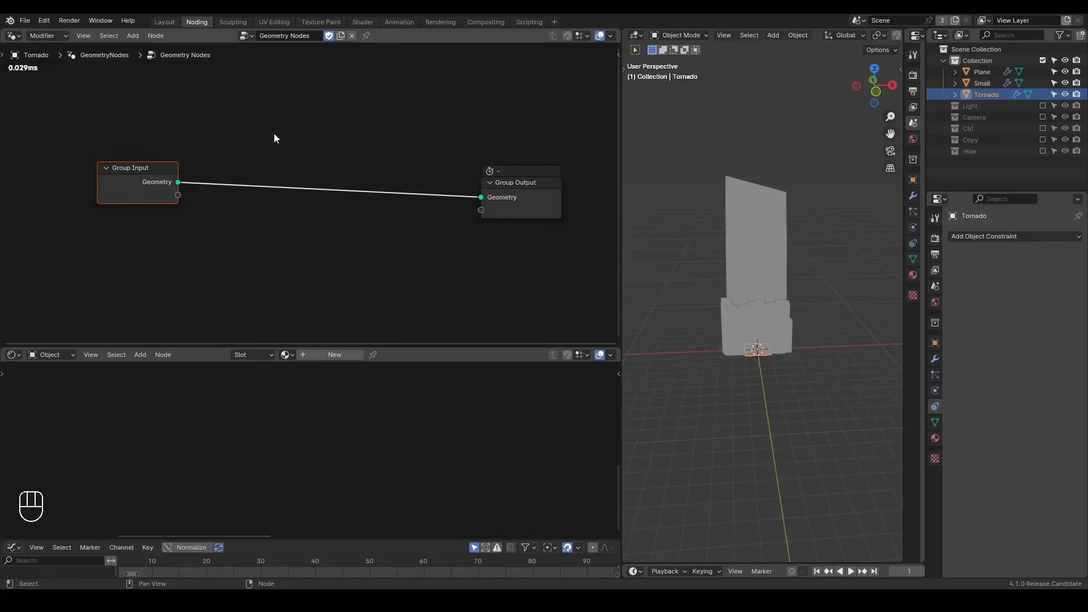
pyautogui.press('x')
# Add a G_Curve Linear node, connect it to the Group Output, and set its axis to Z
pyautogui.hotkey('ctrl', 'a')
pyautogui.write('cu')
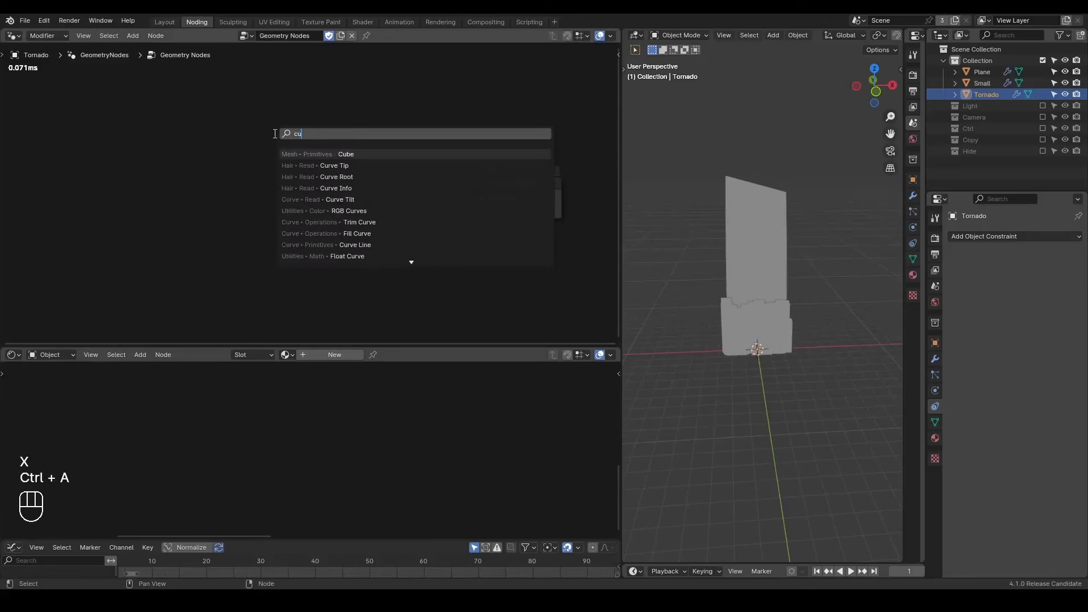
pyautogui.write('rve linear')
pyautogui.press('Return')
pyautogui.click(104, 151)
pyautogui.keyDown('ctrl'); pyautogui.keyDown('shift'); pyautogui.click(148, 165); pyautogui.keyUp('shift'); pyautogui.keyUp('ctrl')
pyautogui.moveTo(147, 165)
pyautogui.mouseDown()
pyautogui.moveTo(194, 138)
pyautogui.moveTo(140, 149)
pyautogui.mouseUp()
pyautogui.click(195, 197)
pyautogui.click(194, 222)
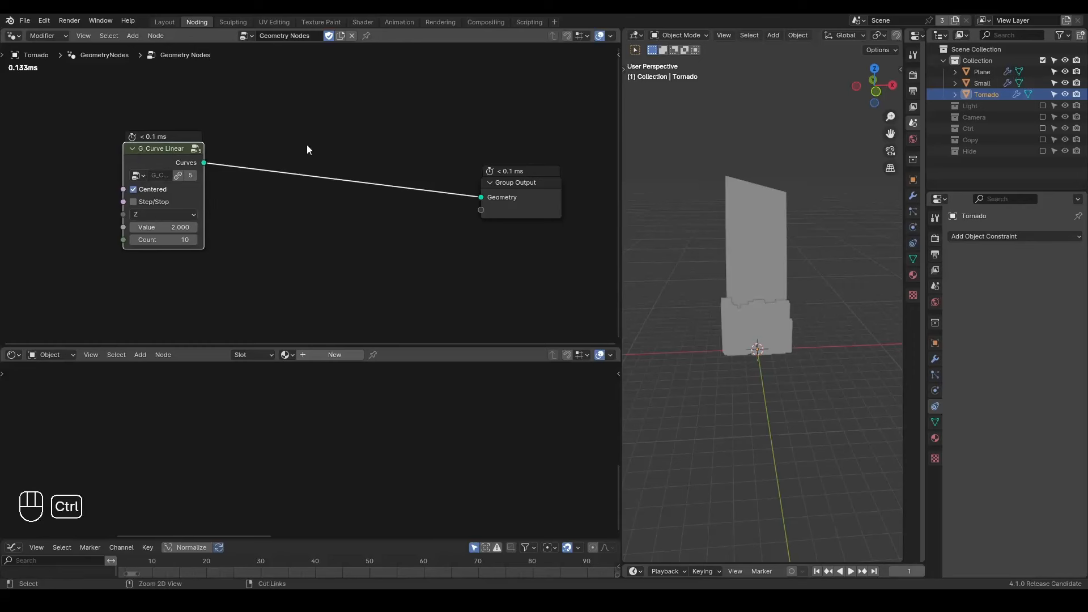
# Insert a G_Bevel Curve node between G_Curve Linear and the Group Output
pyautogui.hotkey('ctrl', 'a')
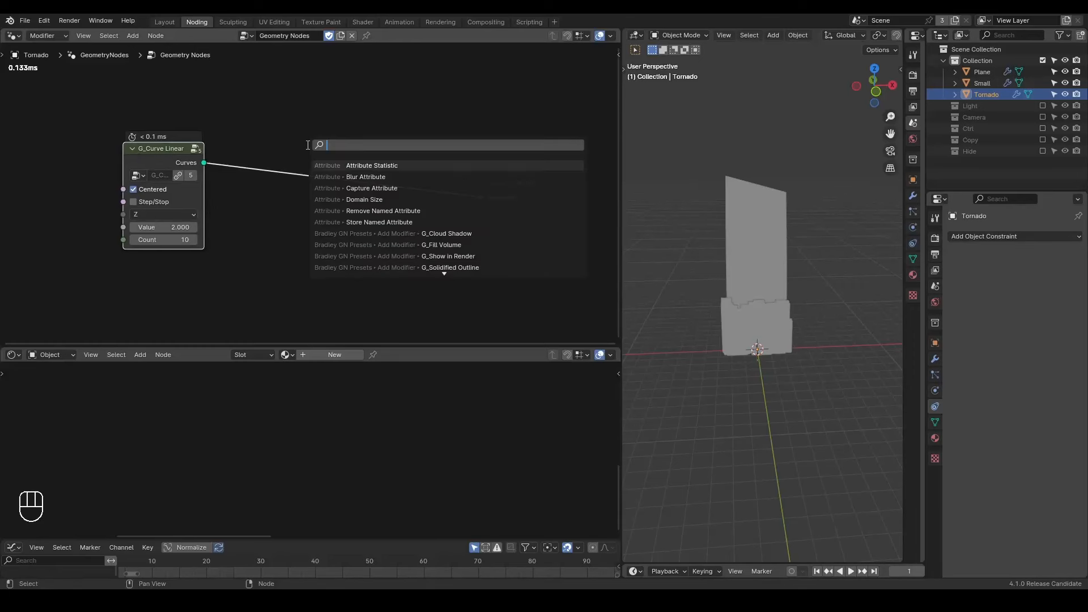
pyautogui.write('g_bev')
pyautogui.press('Return')
pyautogui.click(294, 144)
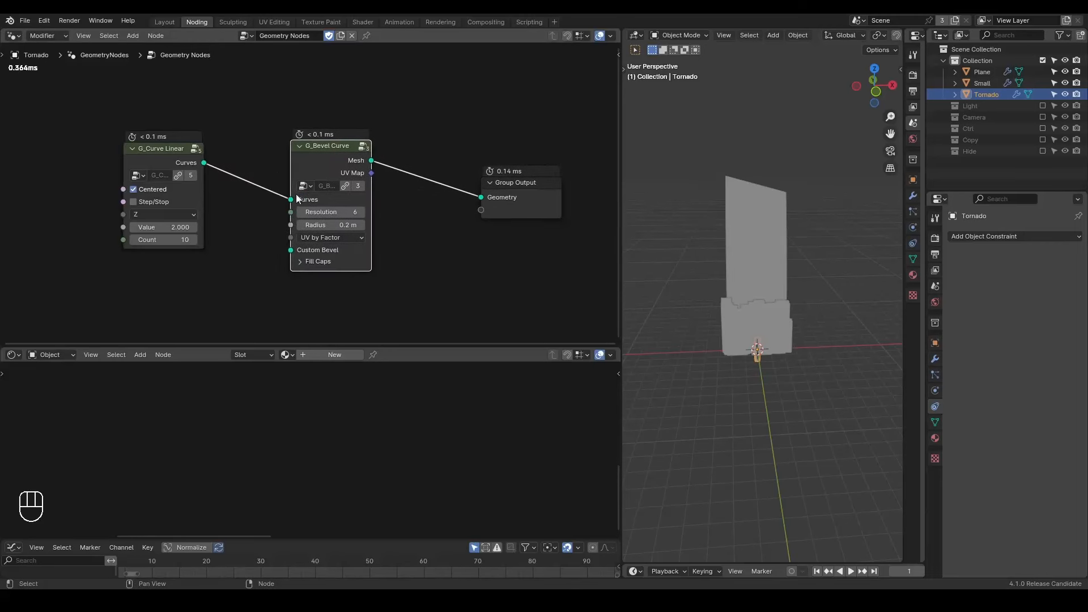
# Insert a G_Store UVMap node after G_Bevel Curve and connect the bevel's UV Map output to its UV Map input
pyautogui.moveTo(295, 171); pyautogui.dragTo(338, 189, button='middle')
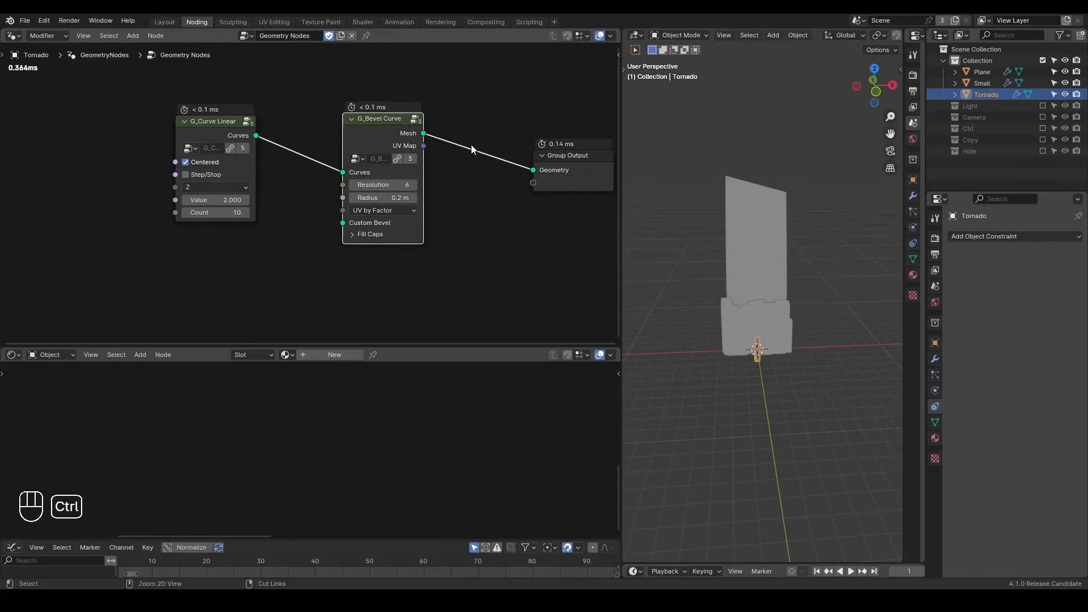
pyautogui.hotkey('ctrl', 'a')
pyautogui.write('store')
pyautogui.press('Return')
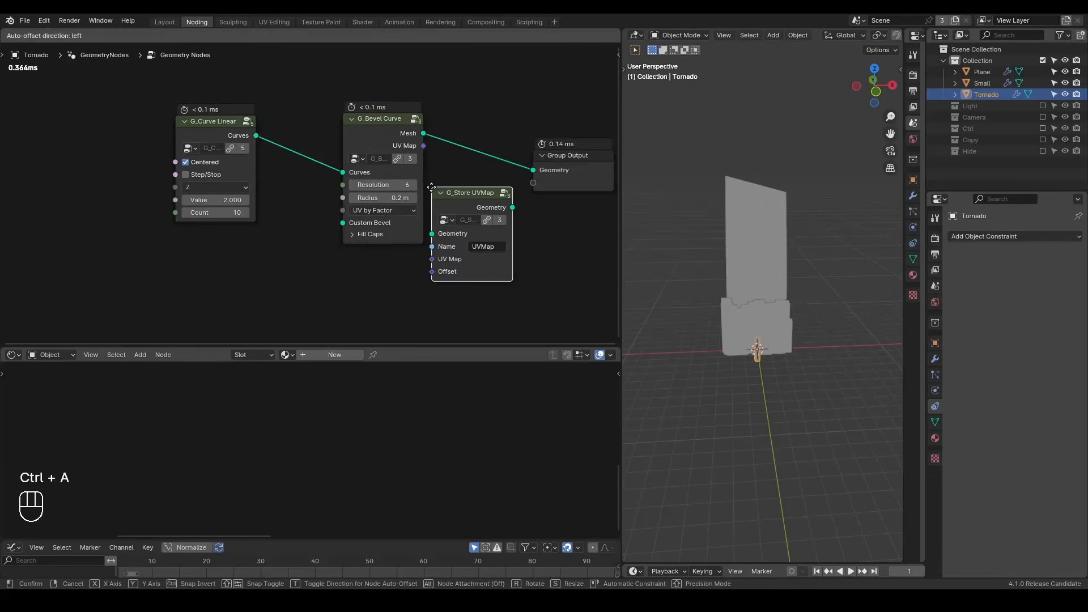
pyautogui.click(407, 110)
pyautogui.moveTo(361, 146); pyautogui.dragTo(406, 180)
# Rename the Plane object as Huge, and take the Huge and Small objects out of the scene's main collection
pyautogui.doubleClick(983, 71)
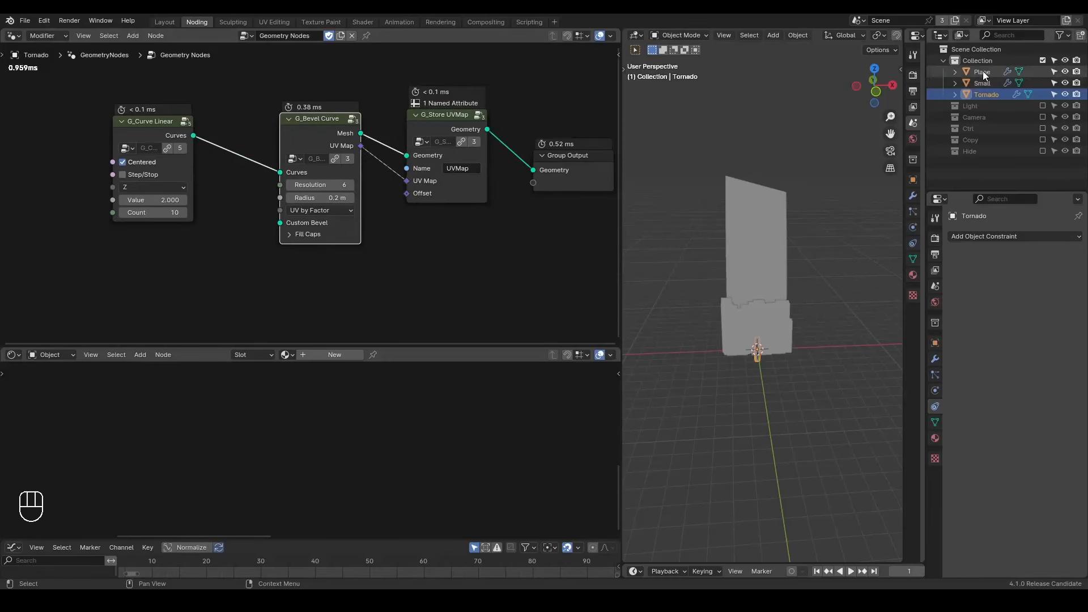
pyautogui.write('Huge')
pyautogui.press('Return')
pyautogui.keyDown('shift'); pyautogui.click(984, 81); pyautogui.keyUp('shift')
pyautogui.rightClick(983, 79)
pyautogui.click(967, 154)
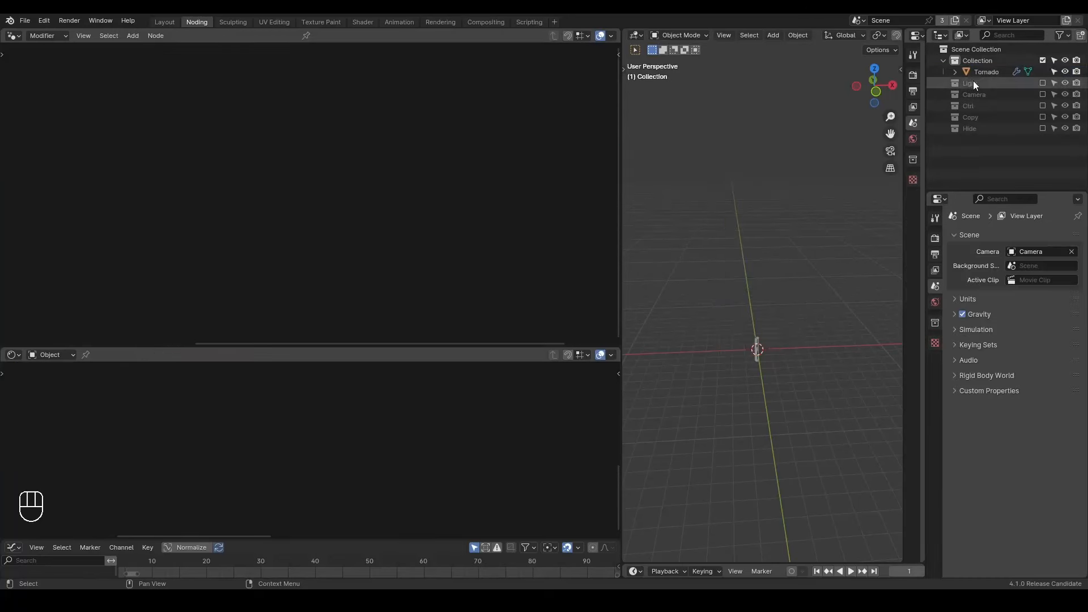
# Select the Tornado object, view it from the front, and turn off Centered on the G_Curve Linear node
pyautogui.click(989, 71)
pyautogui.scroll(4, 803, 290)
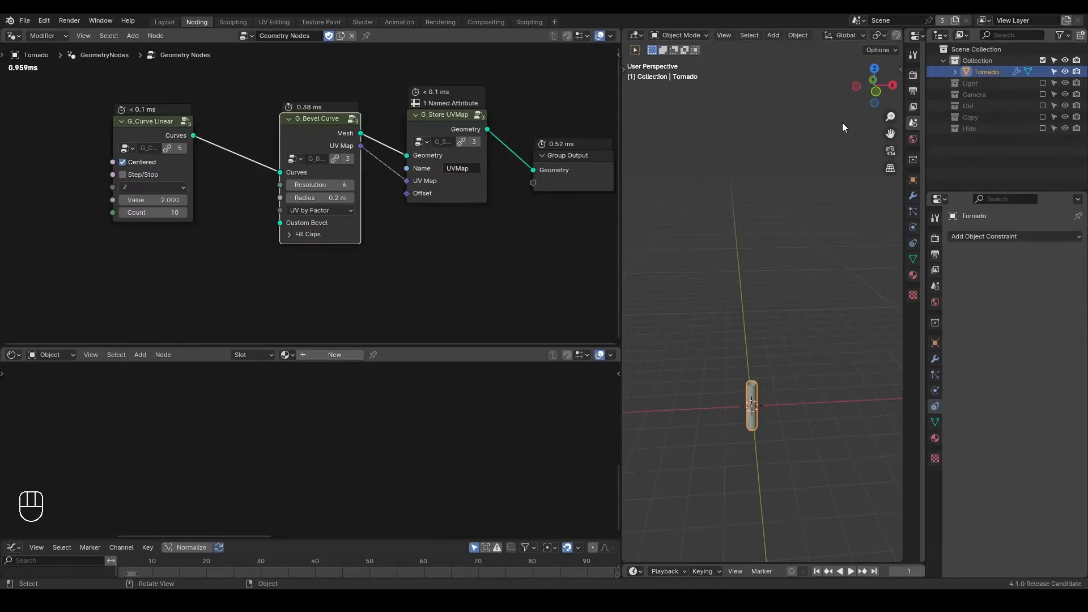
pyautogui.click(876, 97)
pyautogui.keyDown('shift'); pyautogui.moveTo(775, 254); pyautogui.dragTo(803, 157, button='middle'); pyautogui.keyUp('shift')
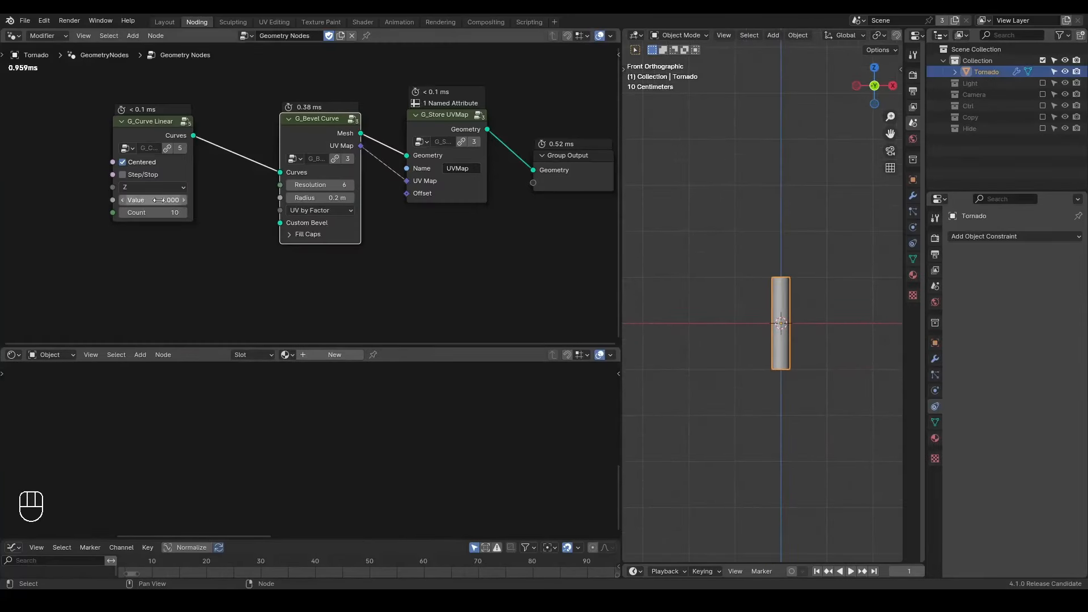
pyautogui.click(135, 164)
pyautogui.scroll(2, 680, 245)
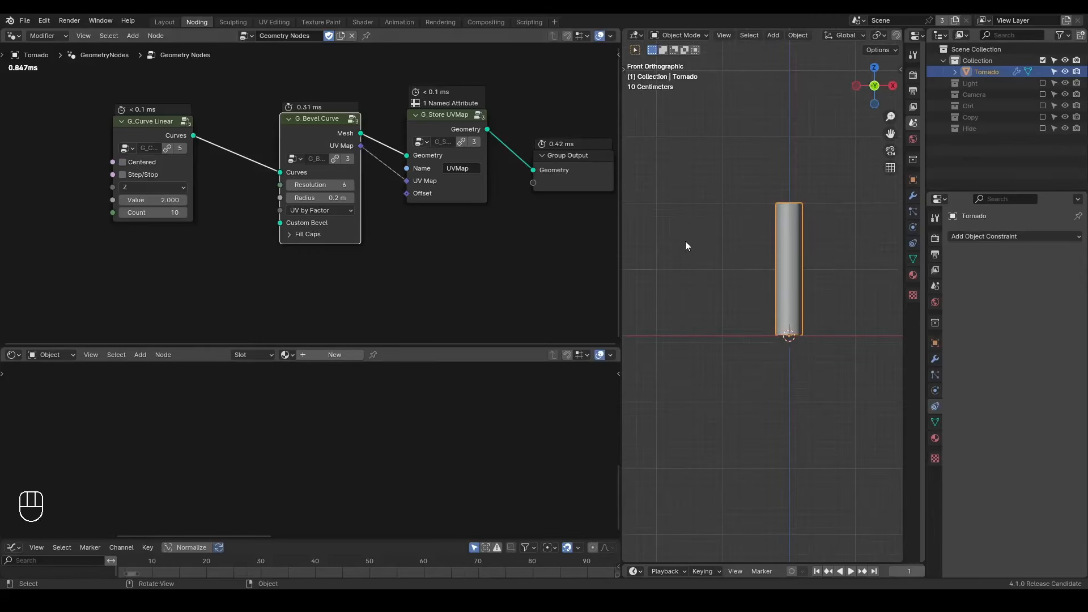
# Set the G_Curve Linear Value to 4 and the G_Bevel Curve Radius to 1 m
pyautogui.moveTo(163, 200); pyautogui.dragTo(232, 201)
pyautogui.click(163, 200)
pyautogui.write('4')
pyautogui.click(225, 198)
pyautogui.keyDown('shift'); pyautogui.moveTo(751, 199); pyautogui.dragTo(721, 223, button='middle'); pyautogui.keyUp('shift')
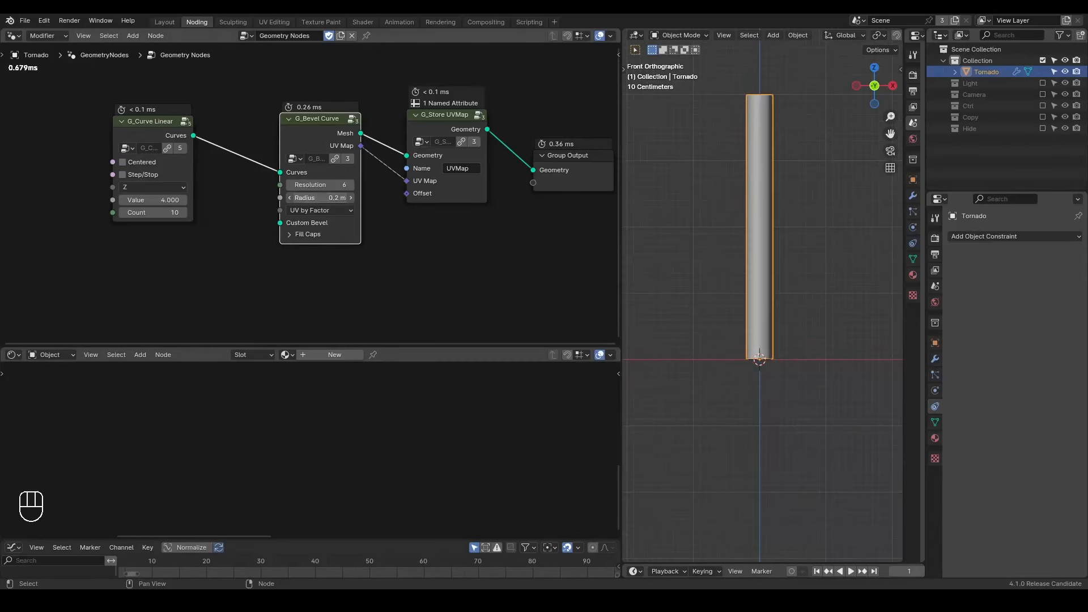
pyautogui.click(329, 199)
pyautogui.write('1')
pyautogui.click(583, 228)
pyautogui.scroll(-1, 811, 227)
pyautogui.keyDown('shift'); pyautogui.moveTo(810, 228); pyautogui.dragTo(792, 242, button='middle'); pyautogui.keyUp('shift')
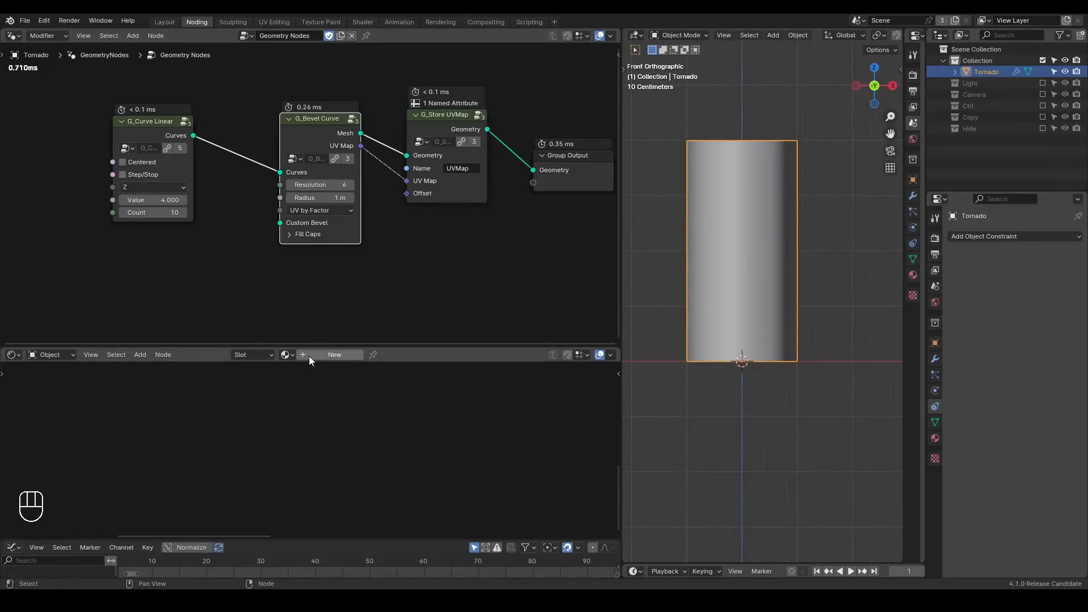
# Insert a Set Material node between G_Store UVMap and the Group Output
pyautogui.hotkey('ctrl', 'a')
pyautogui.write('set ma')
pyautogui.press('Return')
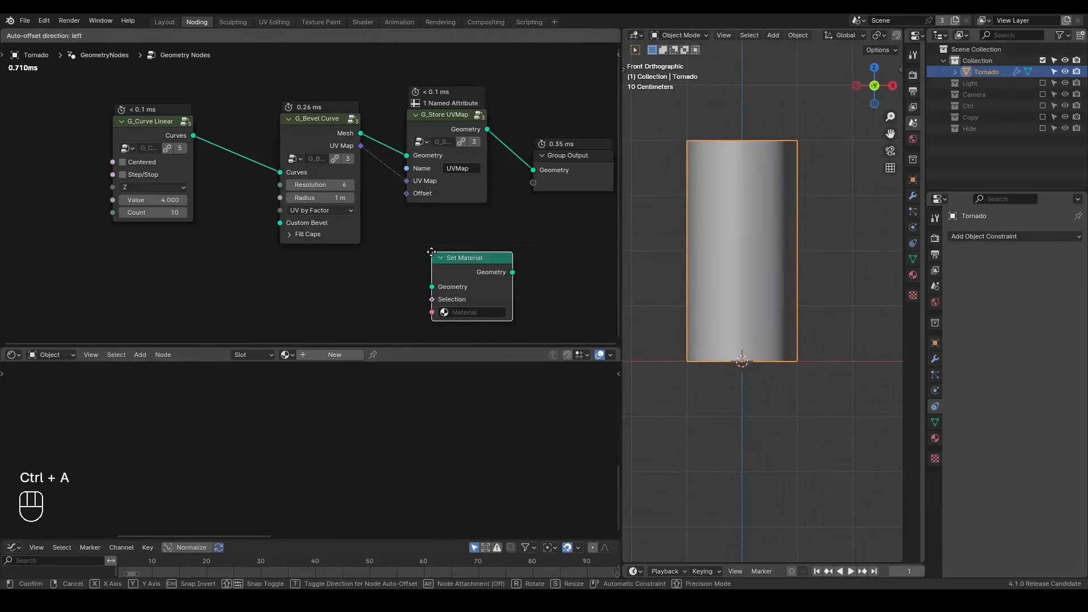
pyautogui.click(480, 129)
# Create a new material named Tornado and assign it in the Set Material node
pyautogui.click(935, 437)
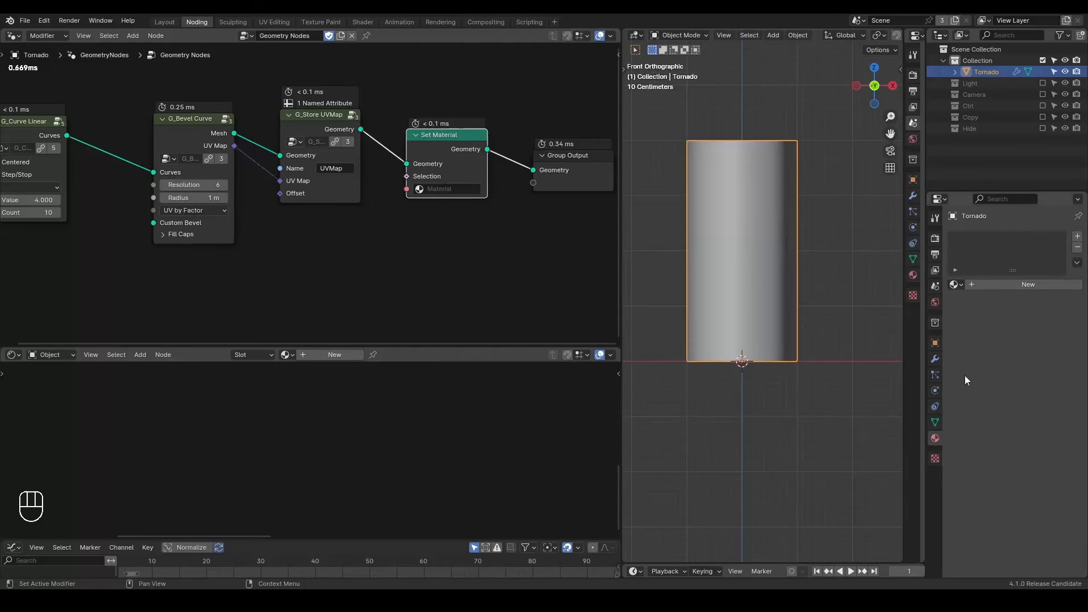
pyautogui.click(982, 282)
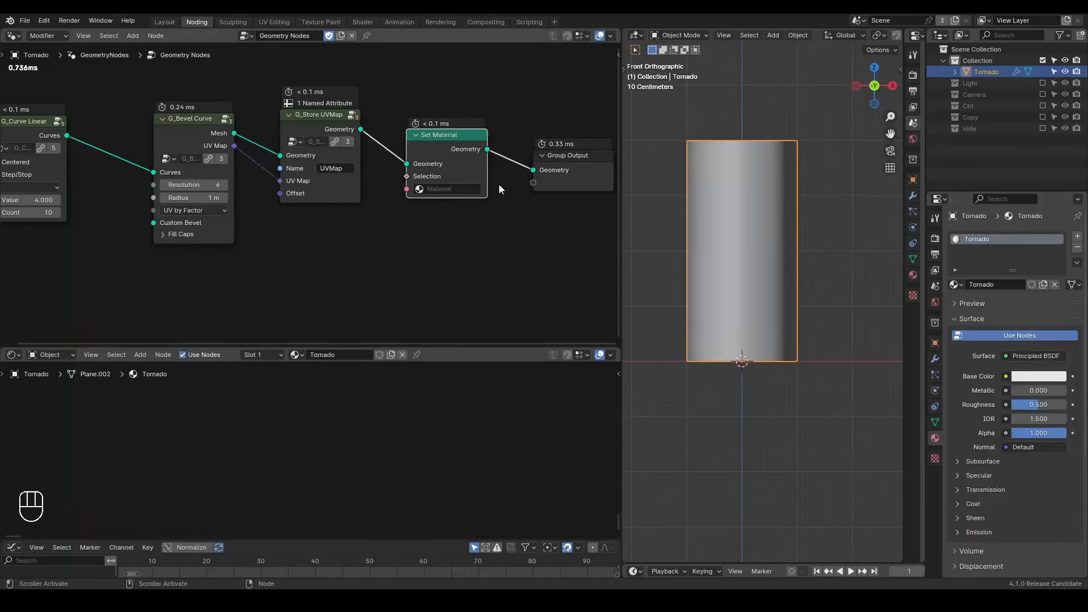
pyautogui.click(450, 188)
pyautogui.click(467, 229)
# Switch the viewport to Material Preview shading and enlarge the shader editor around the Tornado material nodes
pyautogui.press('z')
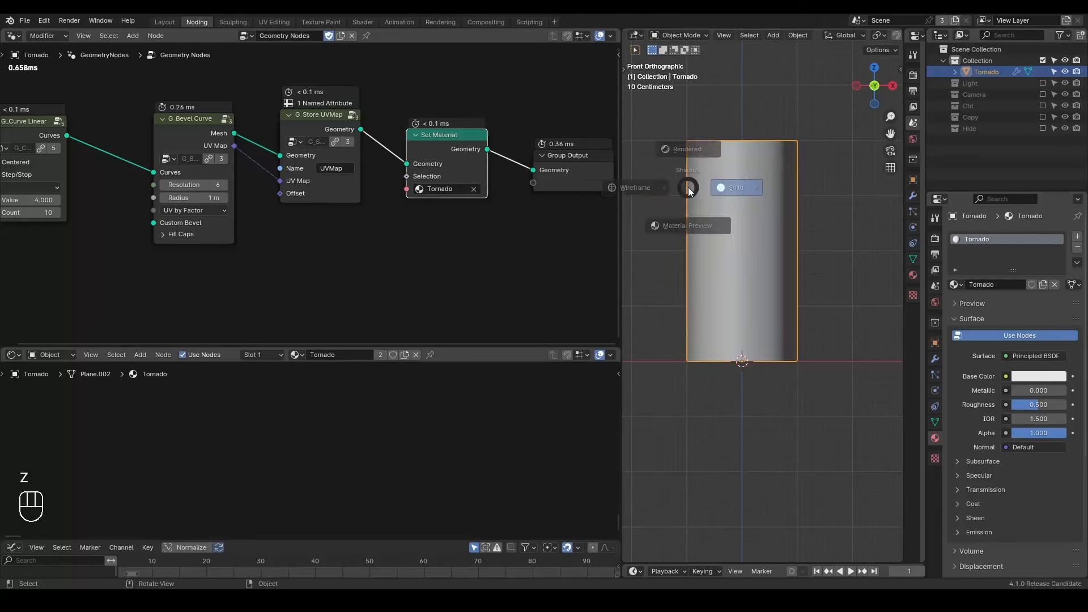
pyautogui.click(691, 233)
pyautogui.moveTo(311, 349); pyautogui.dragTo(309, 175)
pyautogui.press('q')
pyautogui.moveTo(265, 321); pyautogui.dragTo(452, 329, button='middle')
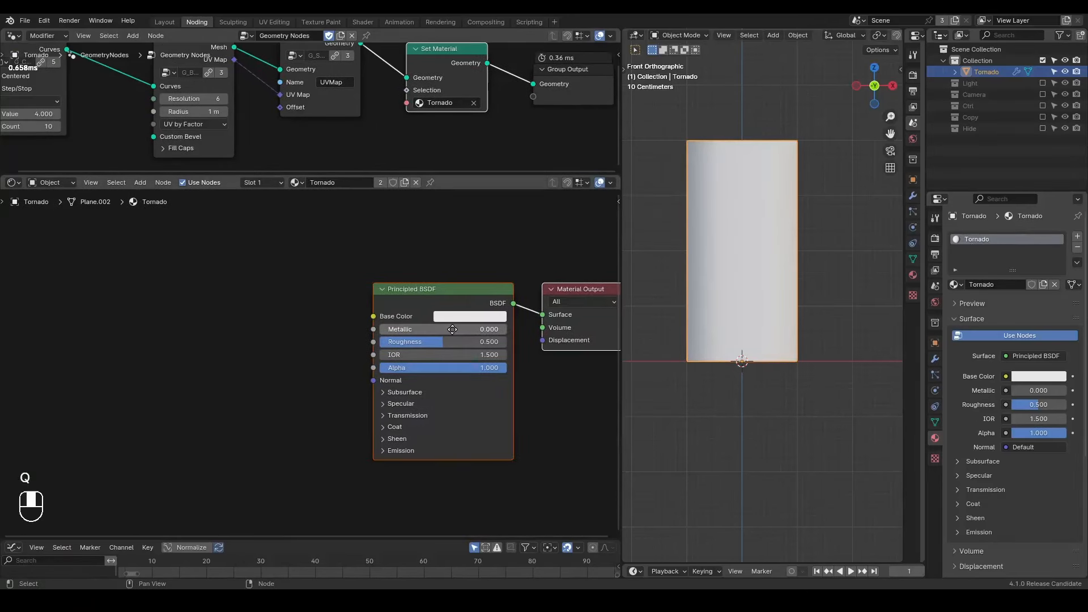
# Add an Attribute node reading UVMap, connect its Vector output to the material's Surface, and delete the Principled BSDF
pyautogui.hotkey('ctrl', 'a')
pyautogui.write('uvmap')
pyautogui.press('Return')
pyautogui.click(124, 273)
pyautogui.keyDown('ctrl'); pyautogui.keyDown('shift'); pyautogui.click(162, 304); pyautogui.keyUp('shift'); pyautogui.keyUp('ctrl')
pyautogui.moveTo(162, 303); pyautogui.dragTo(104, 320)
pyautogui.click(409, 291)
pyautogui.press('x')
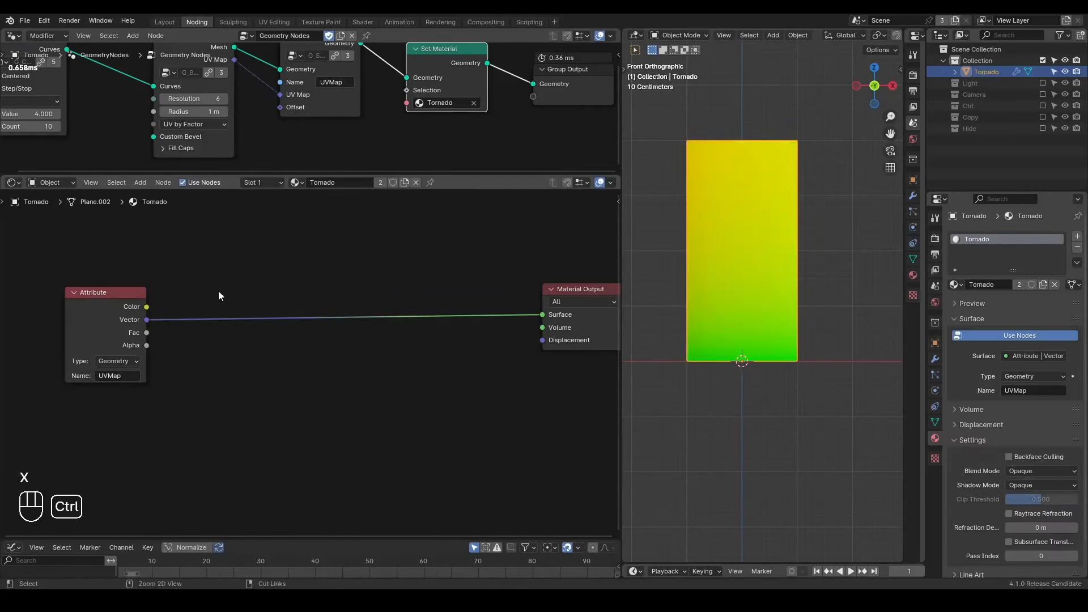
# Insert a Noise Texture between the Attribute node and Material Output, sending its Fac output to Surface
pyautogui.hotkey('ctrl', 'a')
pyautogui.write('noise te')
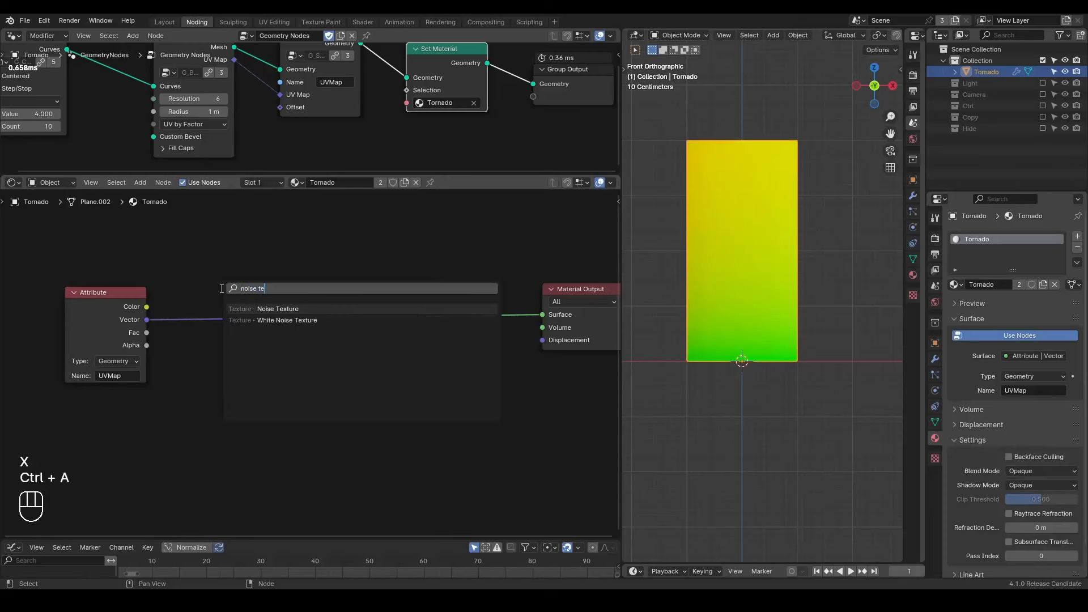
pyautogui.write('x')
pyautogui.press('Return')
pyautogui.click(220, 289)
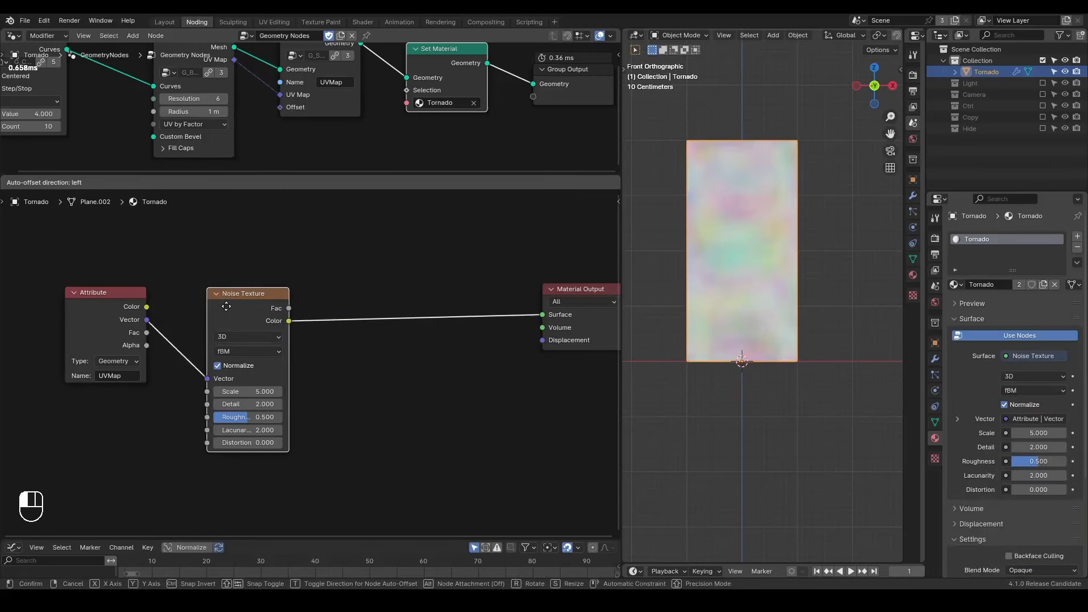
pyautogui.keyDown('ctrl'); pyautogui.keyDown('shift'); pyautogui.click(275, 308); pyautogui.keyUp('shift'); pyautogui.keyUp('ctrl')
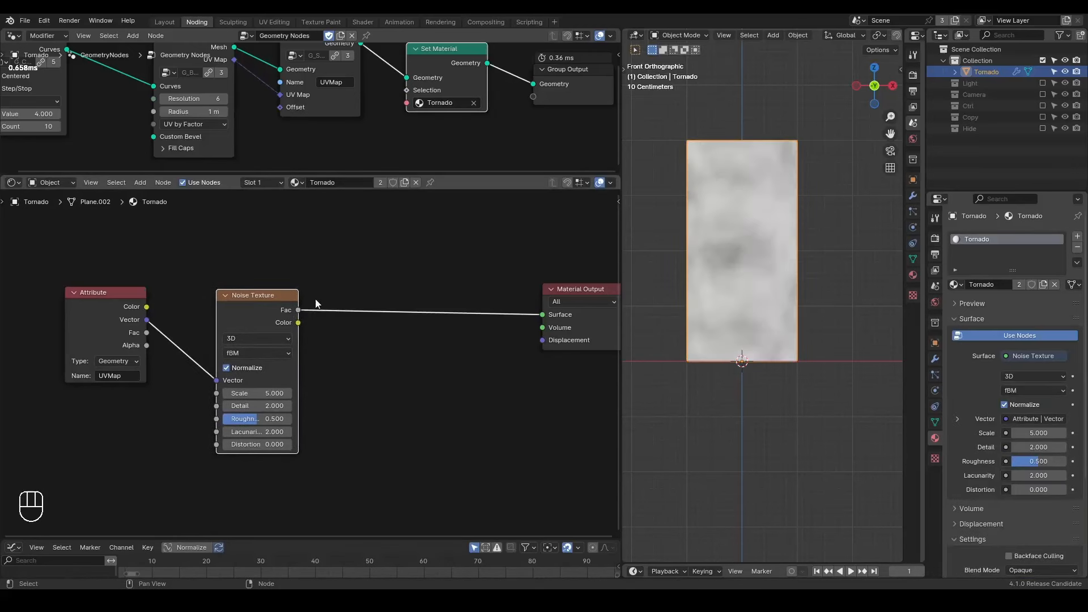
# Insert a vector Multiply node between the Attribute and Noise Texture nodes, with all three factors set to 1
pyautogui.moveTo(246, 357); pyautogui.dragTo(445, 330, button='middle')
pyautogui.moveTo(305, 286); pyautogui.dragTo(251, 380)
pyautogui.write('multi')
pyautogui.press('Return')
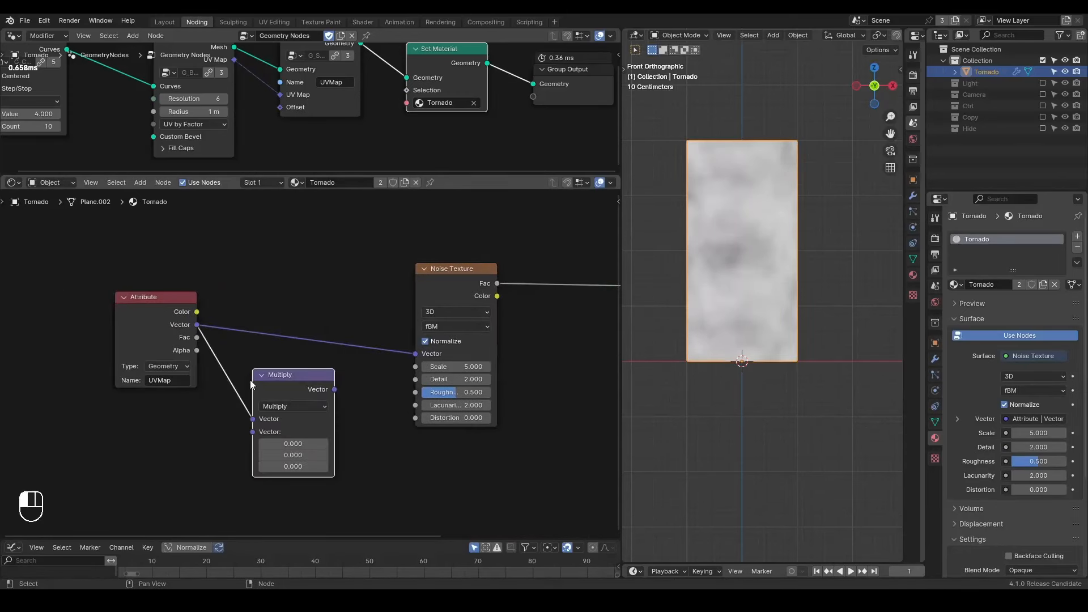
pyautogui.click(288, 307)
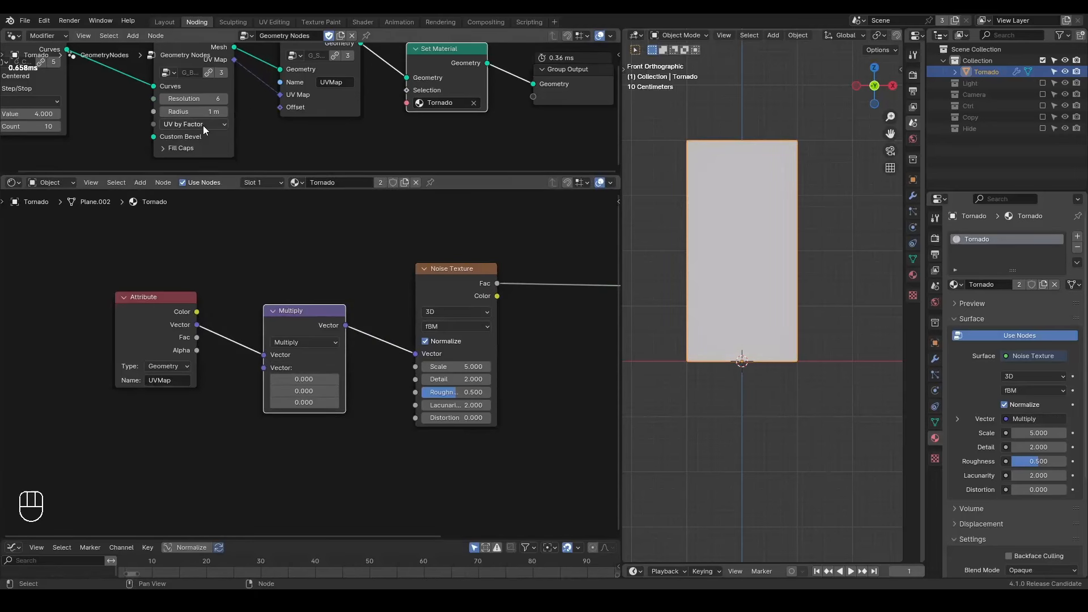
pyautogui.moveTo(303, 379); pyautogui.dragTo(304, 402)
pyautogui.write('1')
pyautogui.press('Return')
# Insert a Color Ramp between the Noise Texture's Fac output and the Material Output
pyautogui.moveTo(431, 329); pyautogui.dragTo(339, 339, button='middle')
pyautogui.moveTo(404, 293); pyautogui.dragTo(459, 332)
pyautogui.write('color')
pyautogui.press('Down')
pyautogui.press('Return')
pyautogui.click(459, 333)
pyautogui.keyDown('alt'); pyautogui.moveTo(500, 342); pyautogui.dragTo(509, 264); pyautogui.keyUp('alt')
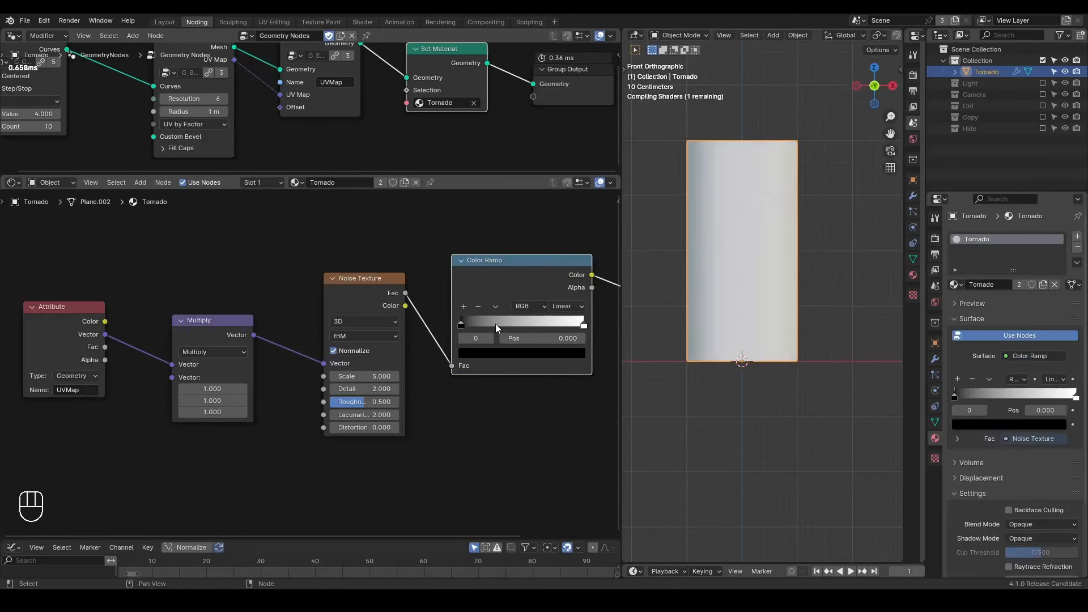
# Raise the noise contrast by moving the Color Ramp's black stop to 0.350 and its white stop slightly inward
pyautogui.moveTo(460, 320); pyautogui.dragTo(497, 324)
pyautogui.moveTo(574, 324)
pyautogui.mouseDown()
pyautogui.moveTo(541, 324)
pyautogui.moveTo(571, 325)
pyautogui.mouseUp()
pyautogui.moveTo(506, 320)
pyautogui.mouseDown()
pyautogui.moveTo(515, 323)
pyautogui.moveTo(505, 323)
pyautogui.mouseUp()
pyautogui.moveTo(262, 405); pyautogui.dragTo(363, 372, button='middle')
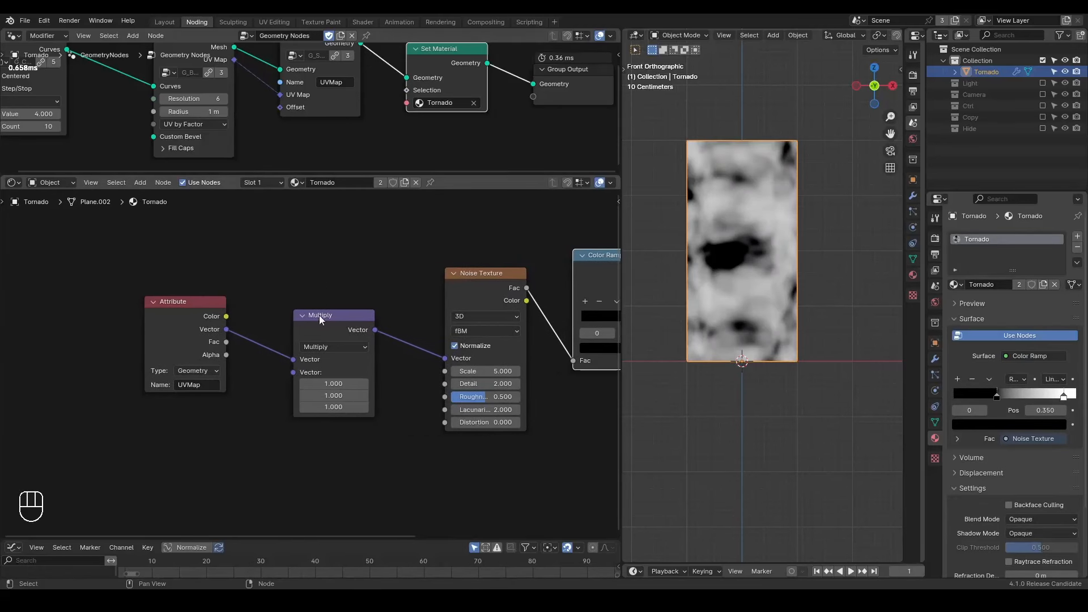
pyautogui.moveTo(335, 313); pyautogui.dragTo(349, 310)
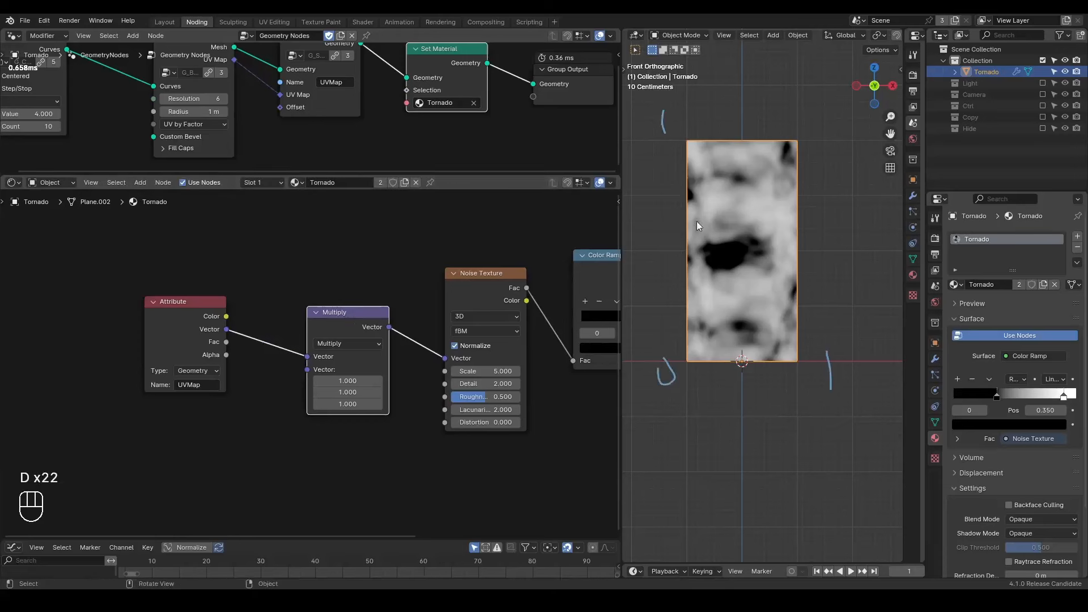
# Try the UV by Length mode on G_Bevel Curve, and return it to UV by Factor
pyautogui.scroll(-1, 705, 315)
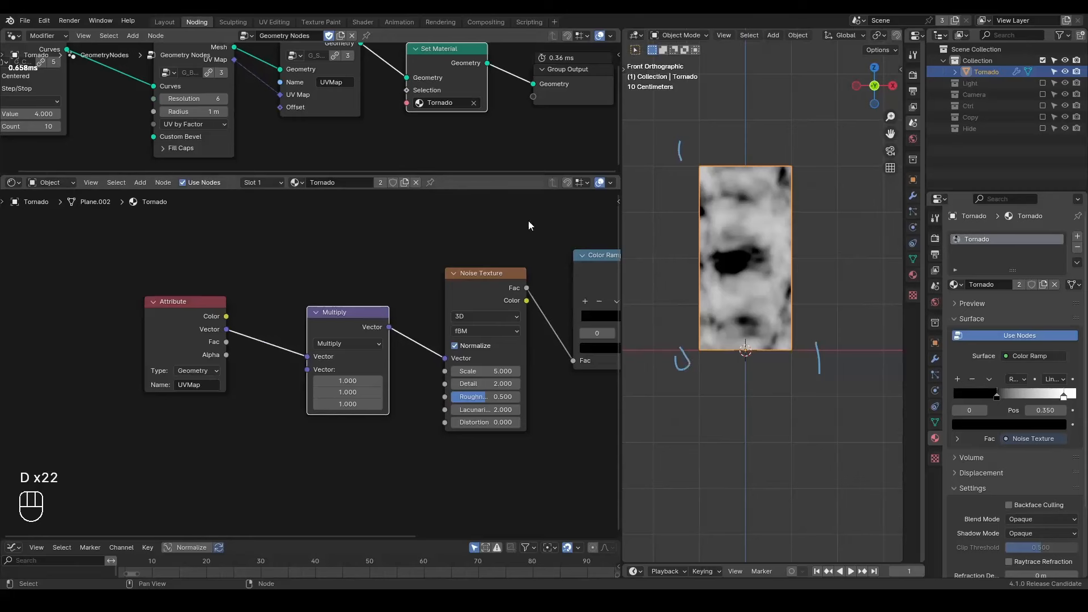
pyautogui.click(202, 127)
pyautogui.click(195, 164)
pyautogui.moveTo(179, 174); pyautogui.dragTo(181, 242)
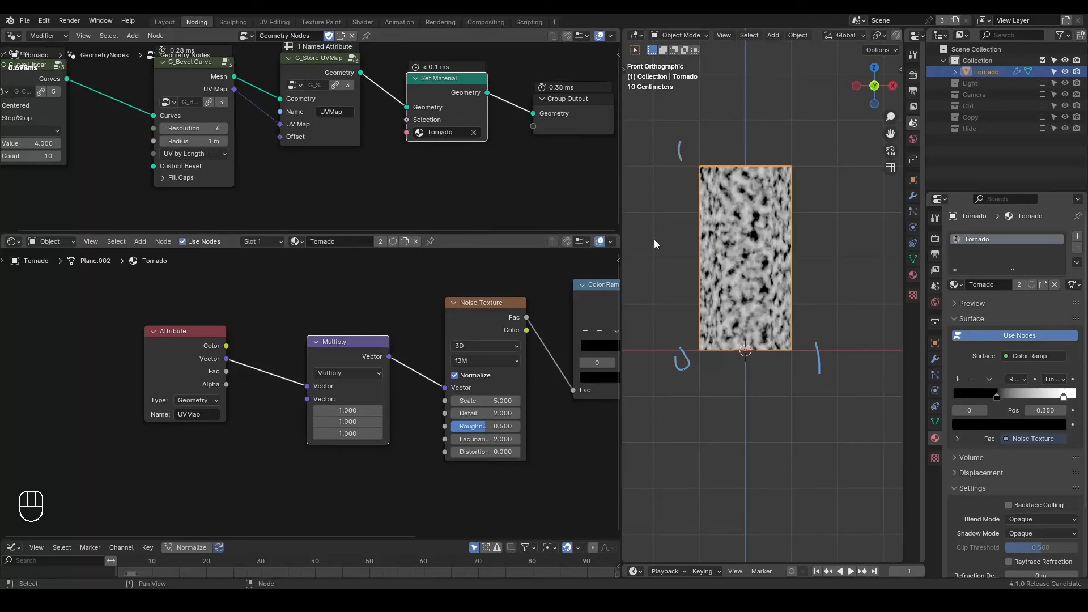
pyautogui.click(176, 153)
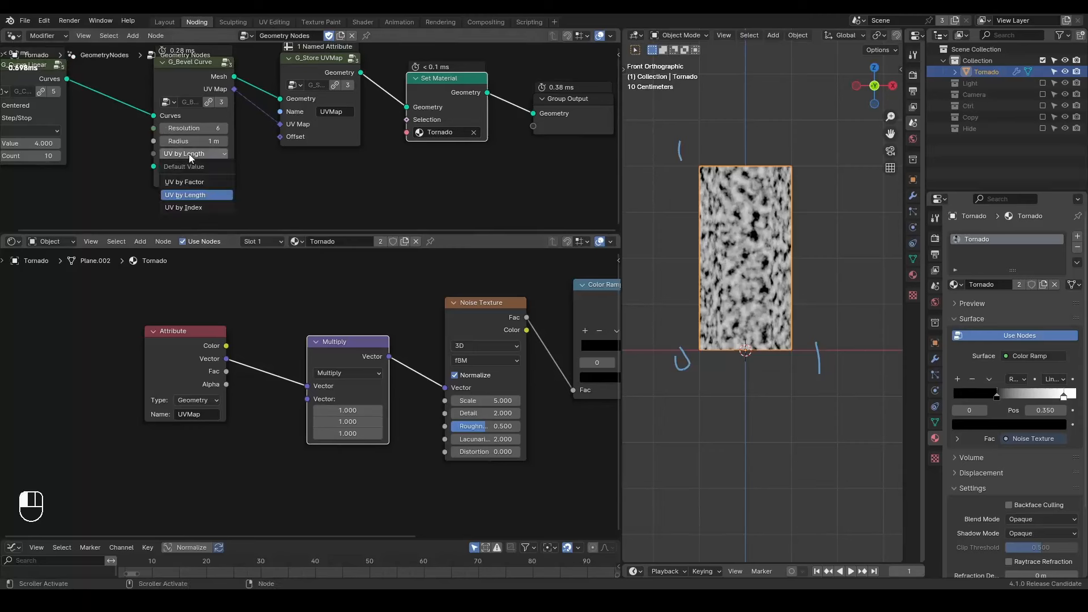
pyautogui.click(201, 180)
# Set the Multiply node's Y factor to 3.030, and set both G_Bevel Curve Resolution and G_Curve Linear Count to 32
pyautogui.keyDown('shift'); pyautogui.moveTo(347, 422); pyautogui.dragTo(462, 421); pyautogui.keyUp('shift')
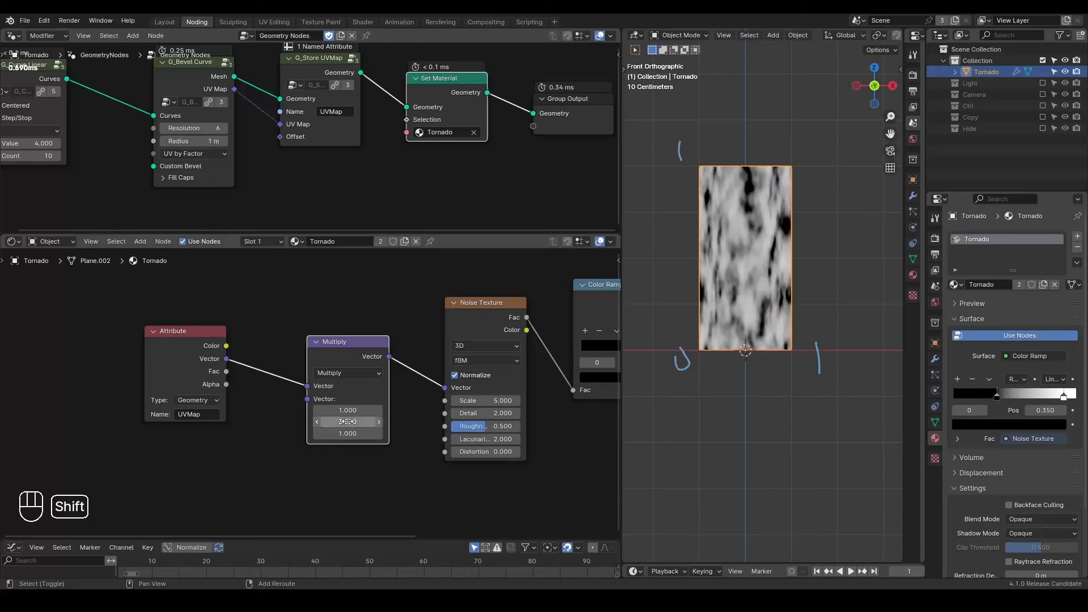
pyautogui.moveTo(233, 160); pyautogui.dragTo(356, 175, button='middle')
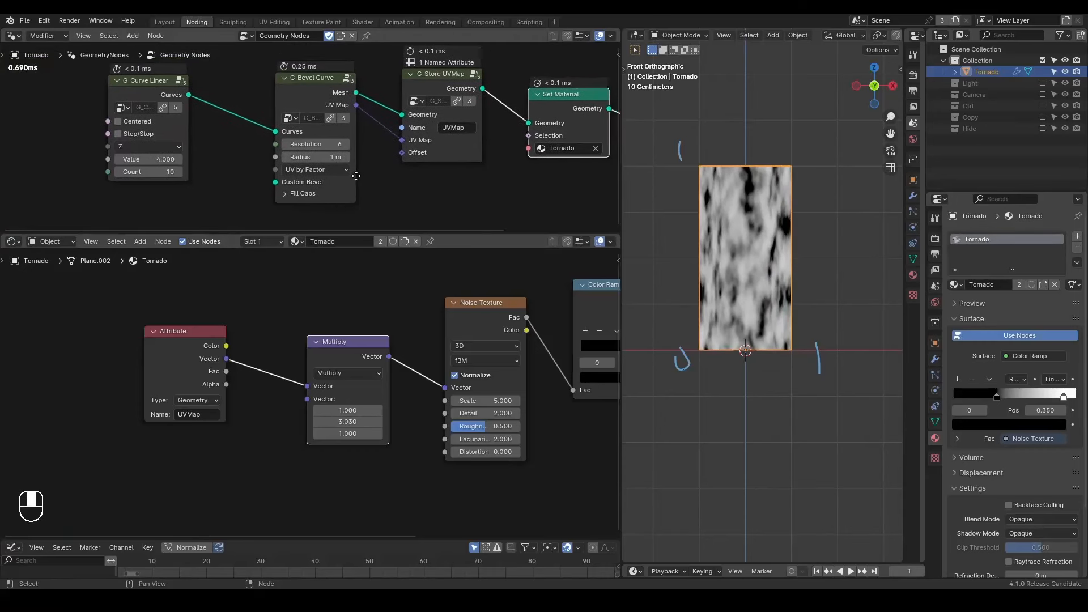
pyautogui.click(316, 145)
pyautogui.write('29')
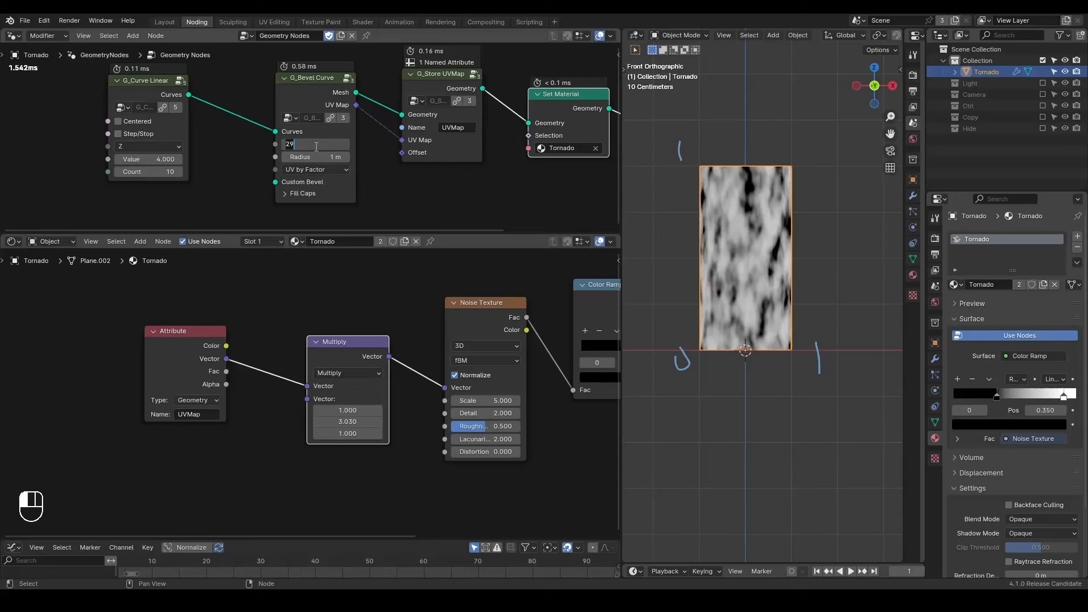
pyautogui.press('Escape')
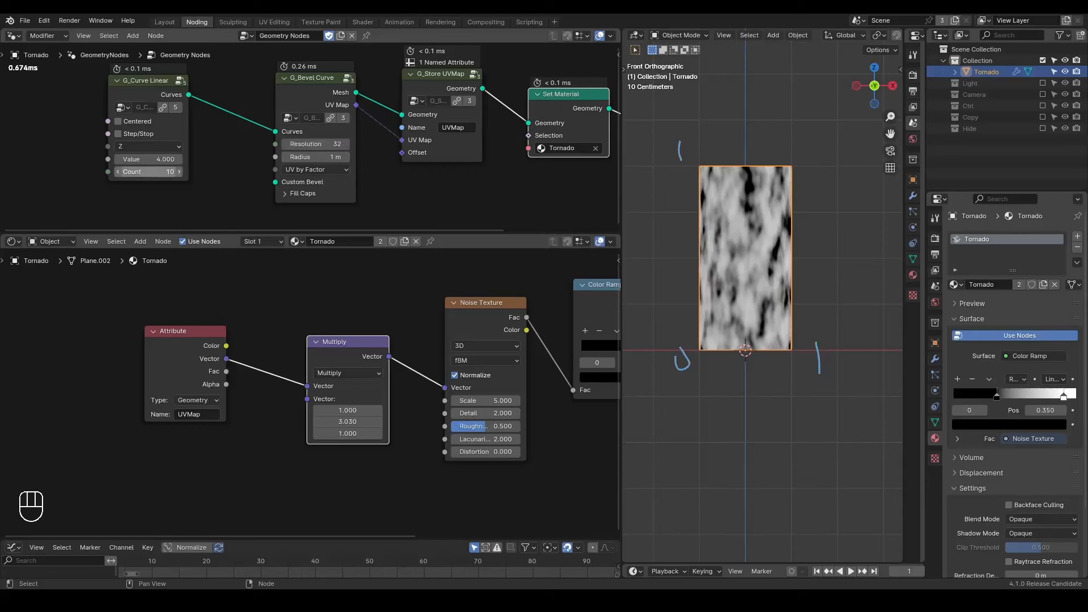
pyautogui.moveTo(148, 172); pyautogui.dragTo(219, 181)
# Insert a vector Add node between Multiply and Noise Texture, and set its X offset to -0.510
pyautogui.moveTo(517, 326); pyautogui.dragTo(432, 314, button='middle')
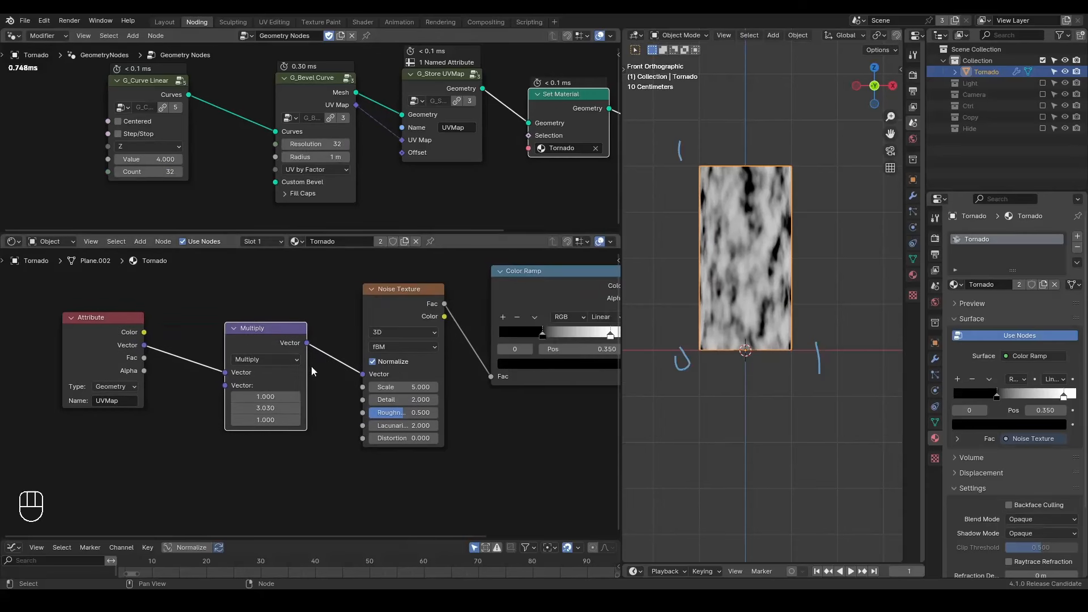
pyautogui.moveTo(247, 345); pyautogui.dragTo(337, 342, button='middle')
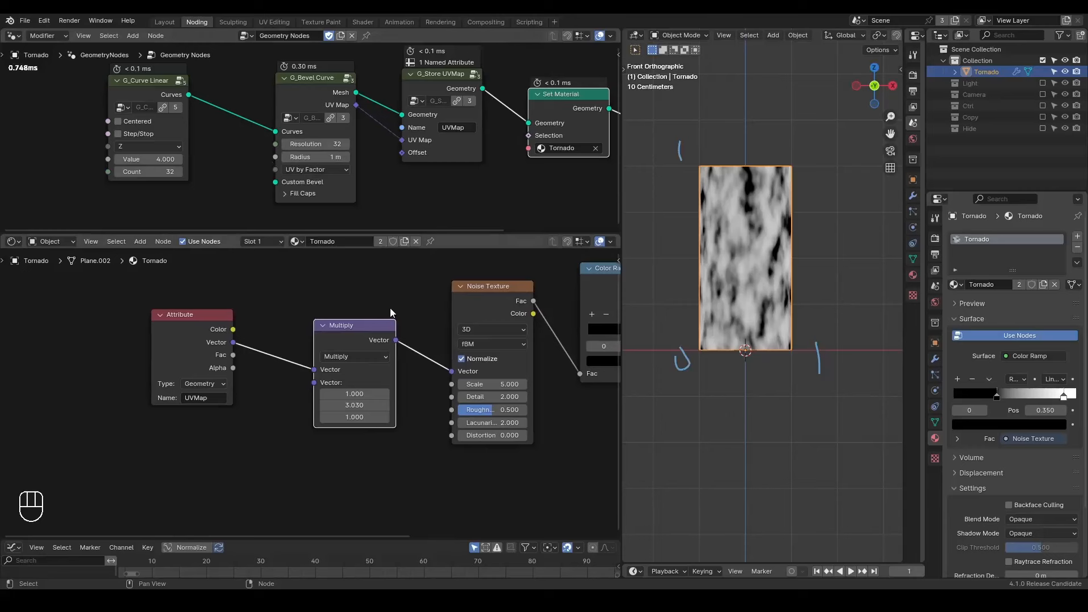
pyautogui.moveTo(372, 292); pyautogui.dragTo(410, 292, button='middle')
pyautogui.moveTo(415, 282); pyautogui.dragTo(233, 385)
pyautogui.press('g')
pyautogui.click(291, 306)
pyautogui.click(375, 287)
pyautogui.hotkey('shift', 'a')
pyautogui.write('add')
pyautogui.press('Return')
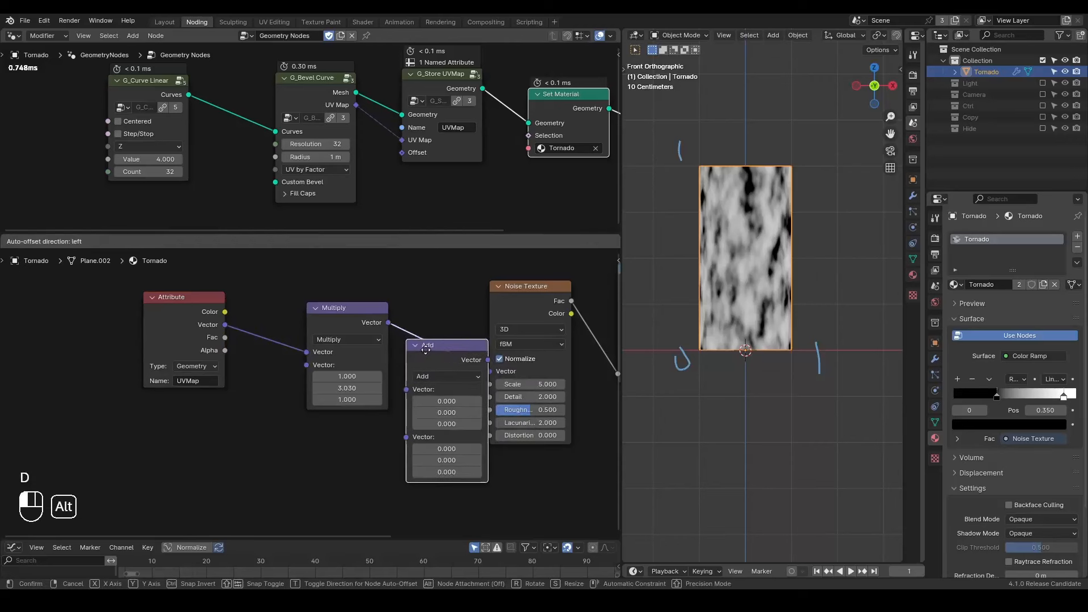
pyautogui.click(381, 328)
pyautogui.moveTo(402, 391)
pyautogui.keyDown('shift'); pyautogui.mouseDown()
pyautogui.moveTo(371, 391)
pyautogui.moveTo(386, 391)
pyautogui.mouseUp(); pyautogui.keyUp('shift')
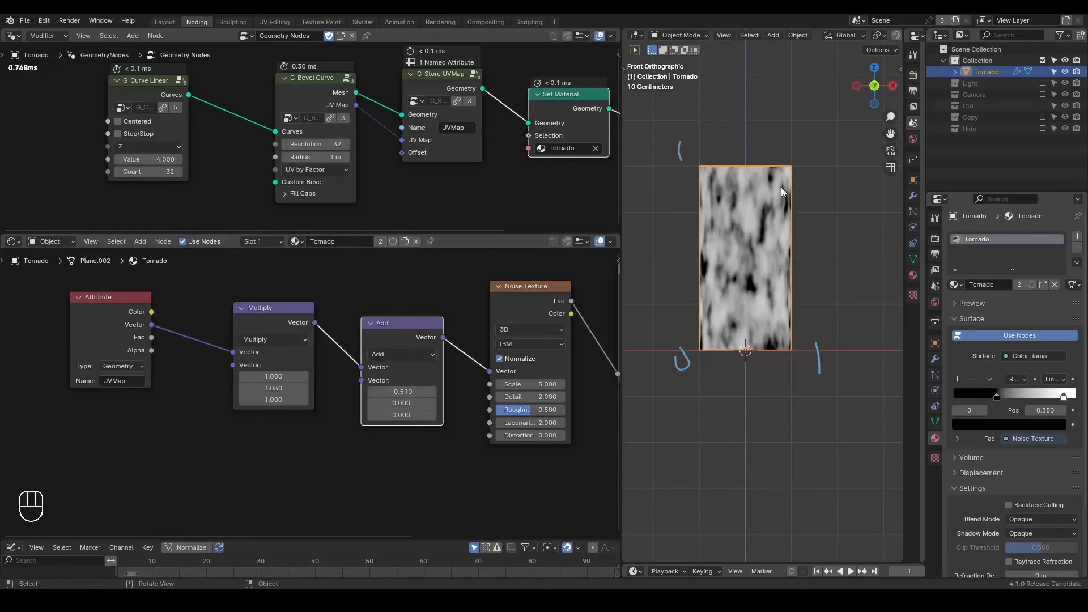
# Insert a Vector Rotate node between the Add and Noise Texture nodes
pyautogui.hotkey('ctrl', 'a')
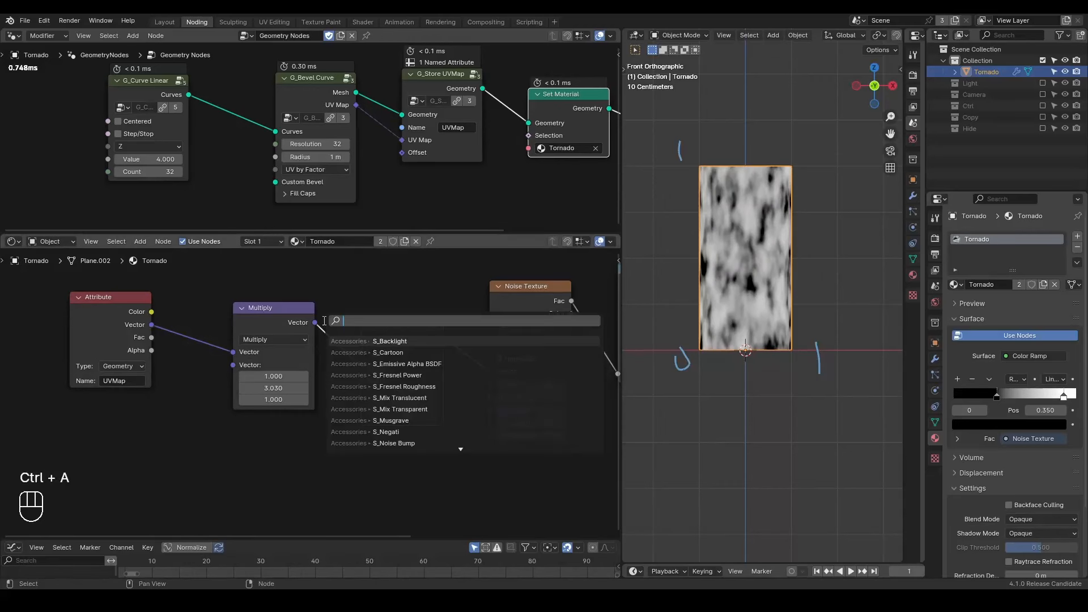
pyautogui.write('vector rot')
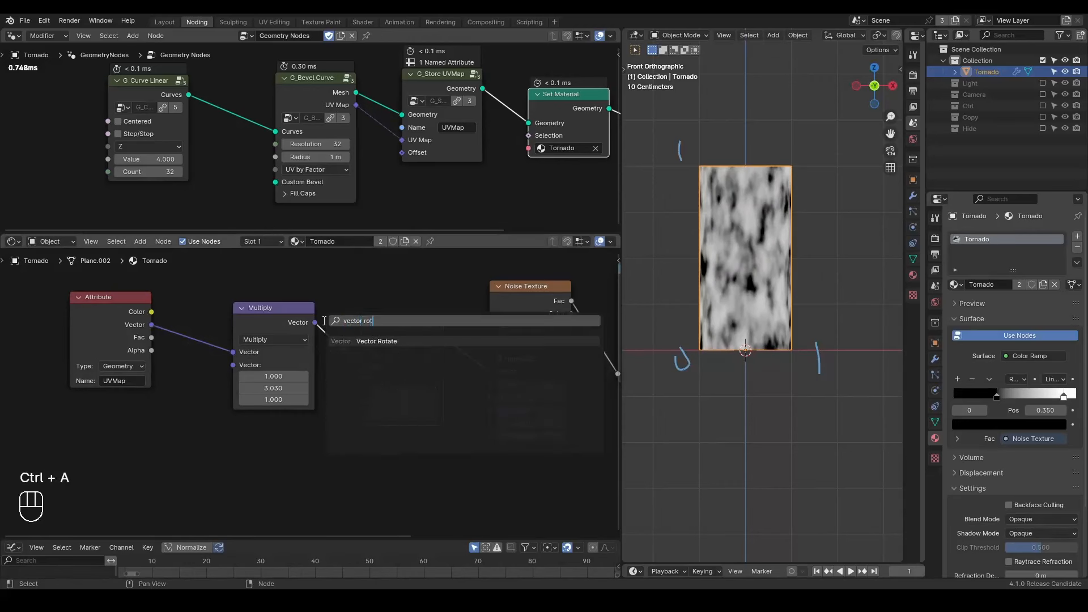
pyautogui.press('Return')
pyautogui.click(361, 306)
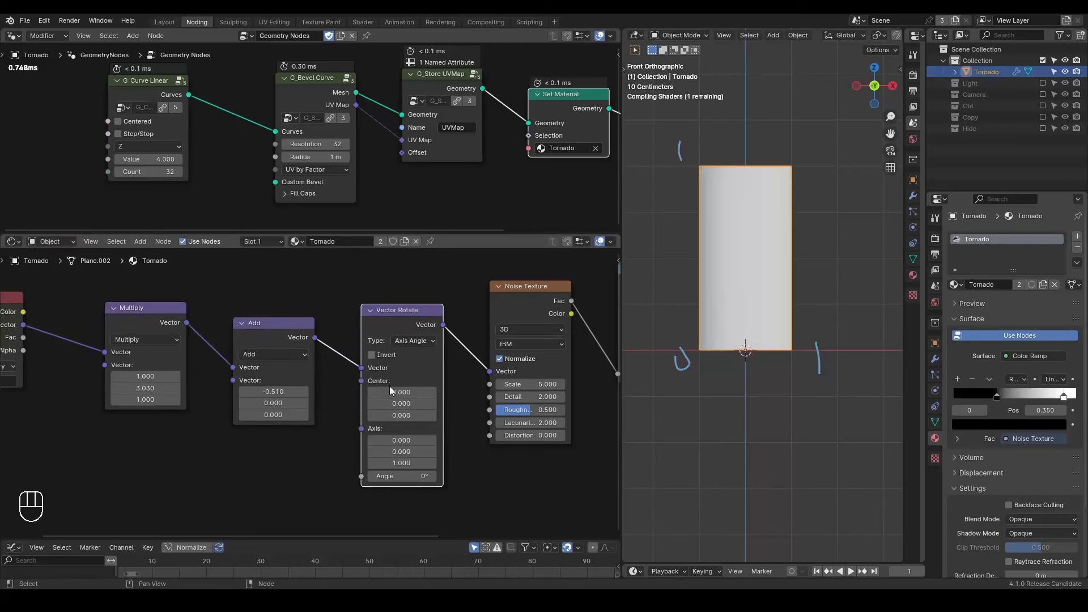
# Try out the Vector Rotate node's Axis Angle rotation, and return its angle to 0°
pyautogui.click(407, 342)
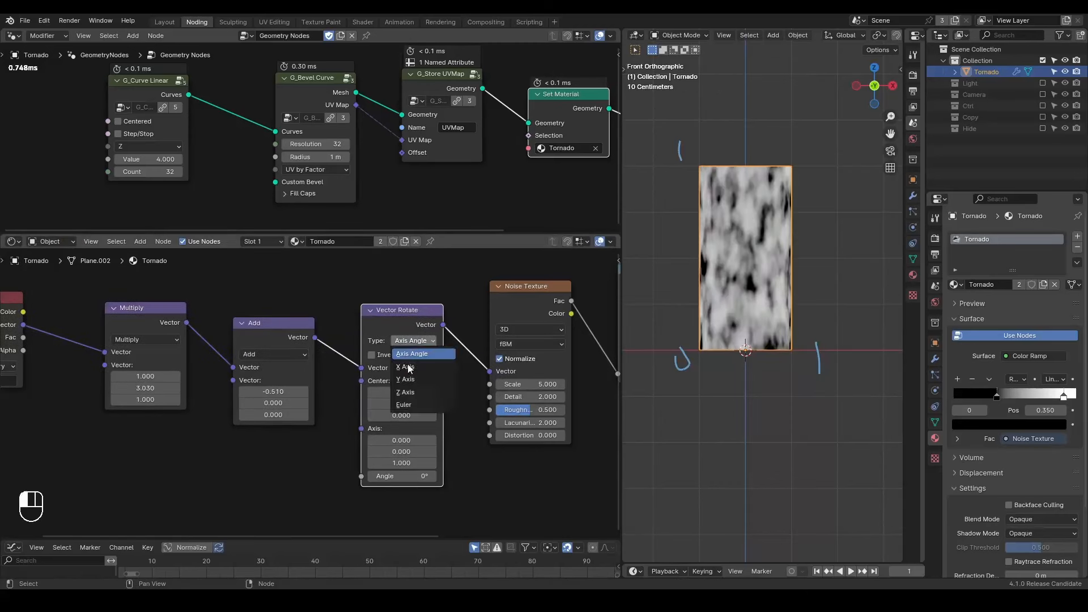
pyautogui.click(339, 392)
pyautogui.moveTo(401, 476)
pyautogui.mouseDown()
pyautogui.moveTo(434, 476)
pyautogui.moveTo(400, 476)
pyautogui.mouseUp()
pyautogui.click(397, 476)
pyautogui.write('0')
# Set the Vector Rotate type to Euler and try rotations on each axis, returning them to 0°
pyautogui.click(418, 340)
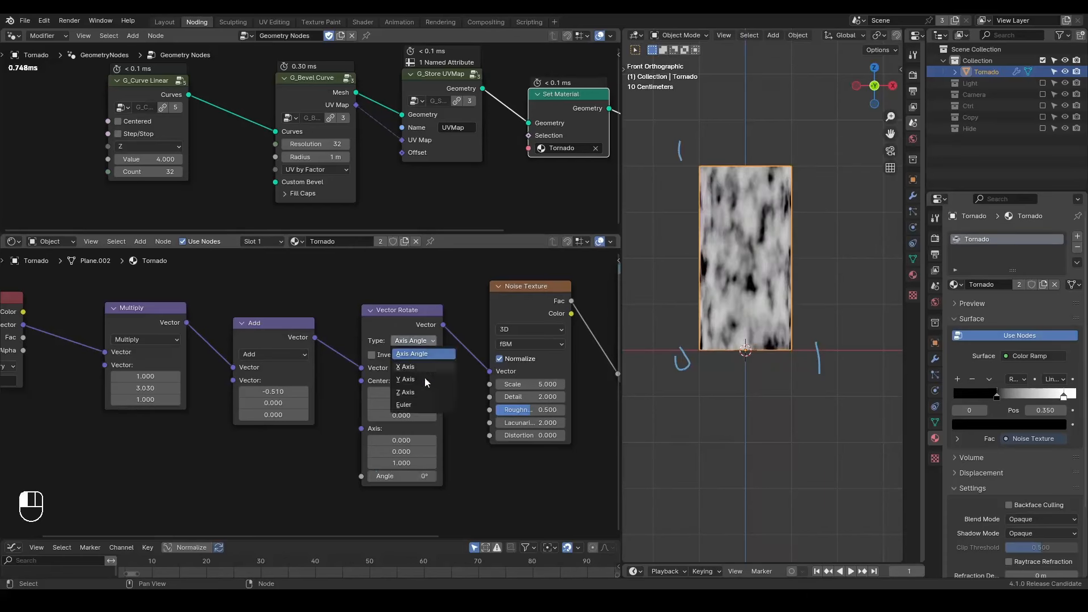
pyautogui.click(424, 404)
pyautogui.moveTo(398, 436)
pyautogui.mouseDown()
pyautogui.moveTo(409, 436)
pyautogui.moveTo(400, 436)
pyautogui.mouseUp()
pyautogui.click(398, 443)
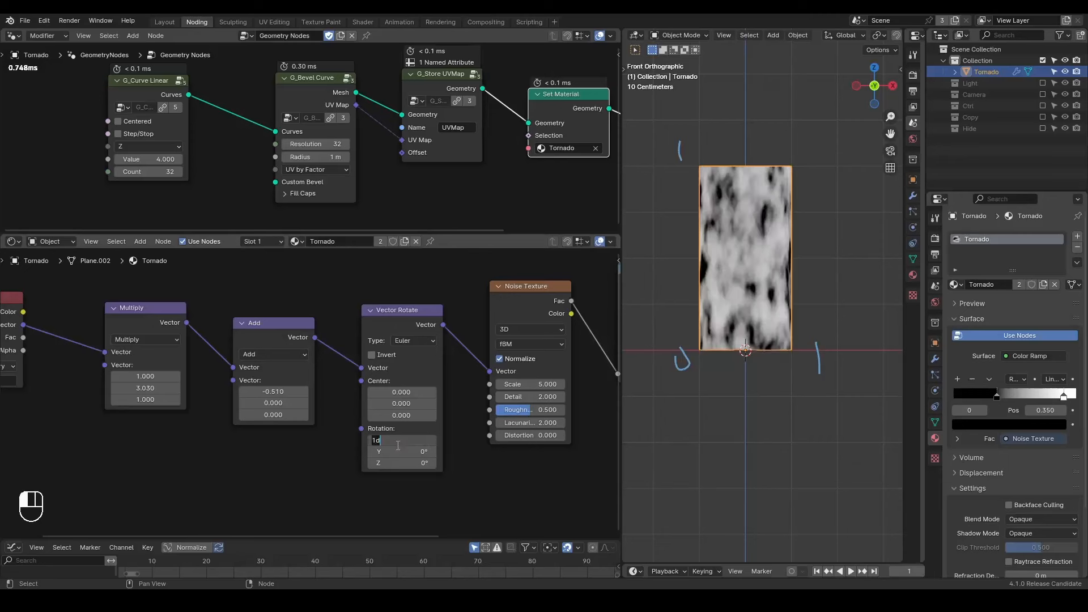
pyautogui.press('Return')
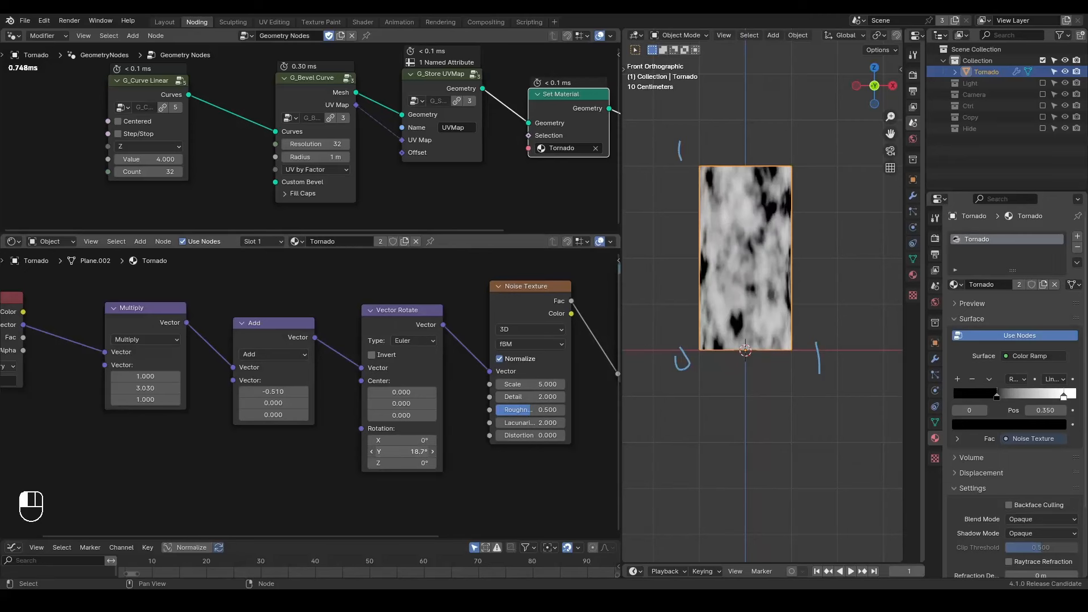
pyautogui.moveTo(401, 466); pyautogui.dragTo(453, 466)
pyautogui.hotkey('ctrl', 'z')
# Set Multiply to X 0.390 and Y 5.480, and move Vector Rotate, with rotation X 1.91° and Y -1.38°, between Attribute and Multiply
pyautogui.moveTo(146, 388)
pyautogui.keyDown('shift'); pyautogui.mouseDown()
pyautogui.moveTo(165, 388)
pyautogui.moveTo(127, 376)
pyautogui.mouseUp(); pyautogui.keyUp('shift')
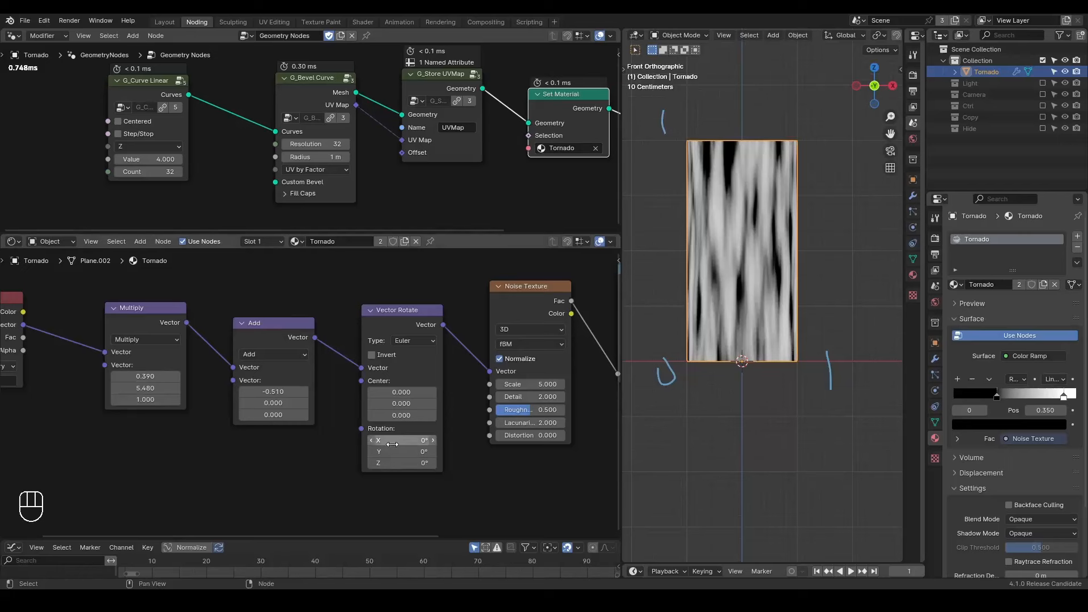
pyautogui.keyDown('shift'); pyautogui.moveTo(401, 440); pyautogui.dragTo(402, 452); pyautogui.keyUp('shift')
pyautogui.keyDown('alt'); pyautogui.moveTo(406, 328); pyautogui.dragTo(117, 323); pyautogui.keyUp('alt')
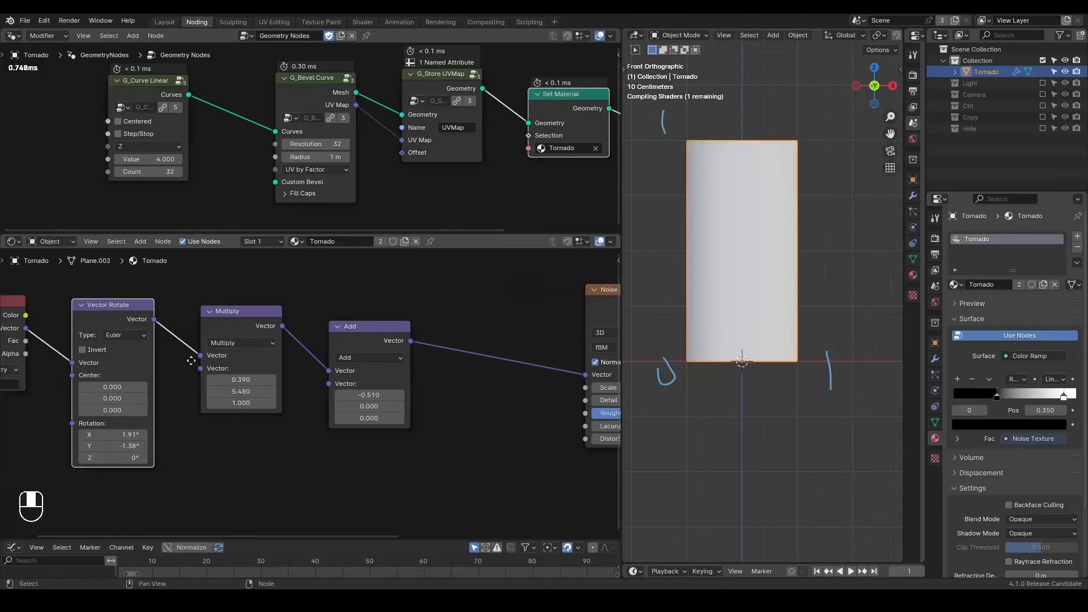
pyautogui.moveTo(122, 434); pyautogui.dragTo(166, 419, button='middle')
# Try the Vector Rotate's X and Y rotations and reset them to 0°, and set its Z rotation to -25.4°
pyautogui.moveTo(154, 430)
pyautogui.mouseDown()
pyautogui.moveTo(148, 440)
pyautogui.moveTo(147, 416)
pyautogui.mouseUp()
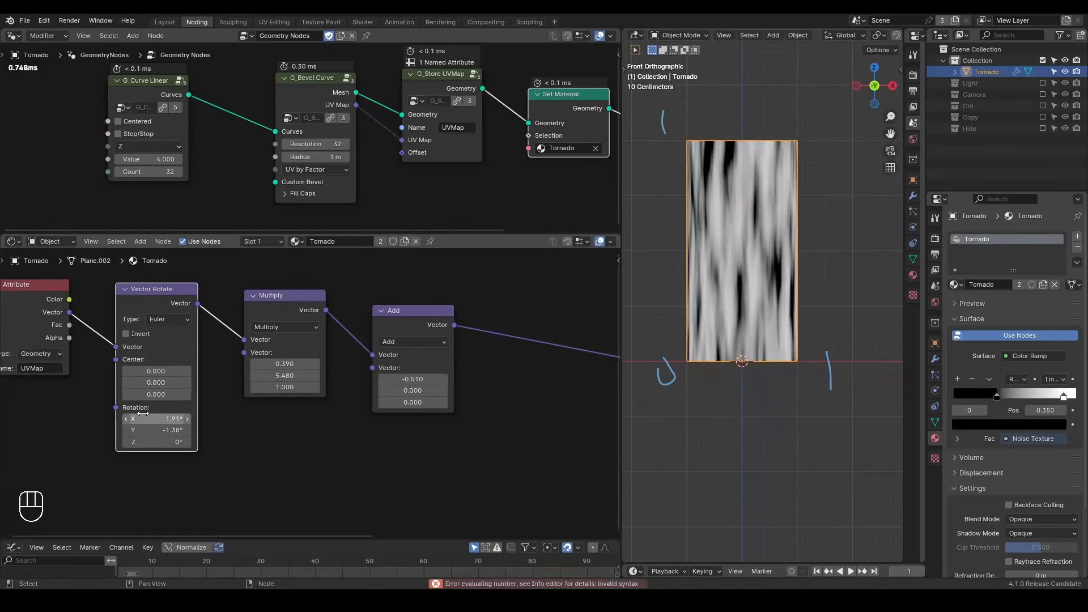
pyautogui.press('BackSpace')
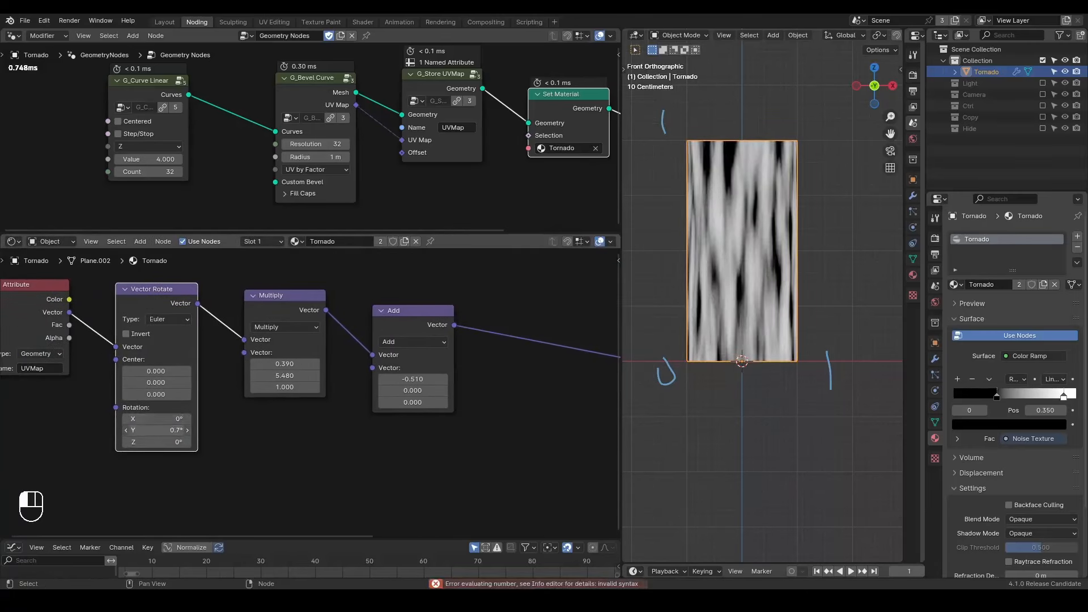
pyautogui.moveTo(158, 430)
pyautogui.mouseDown()
pyautogui.moveTo(136, 430)
pyautogui.moveTo(151, 430)
pyautogui.mouseUp()
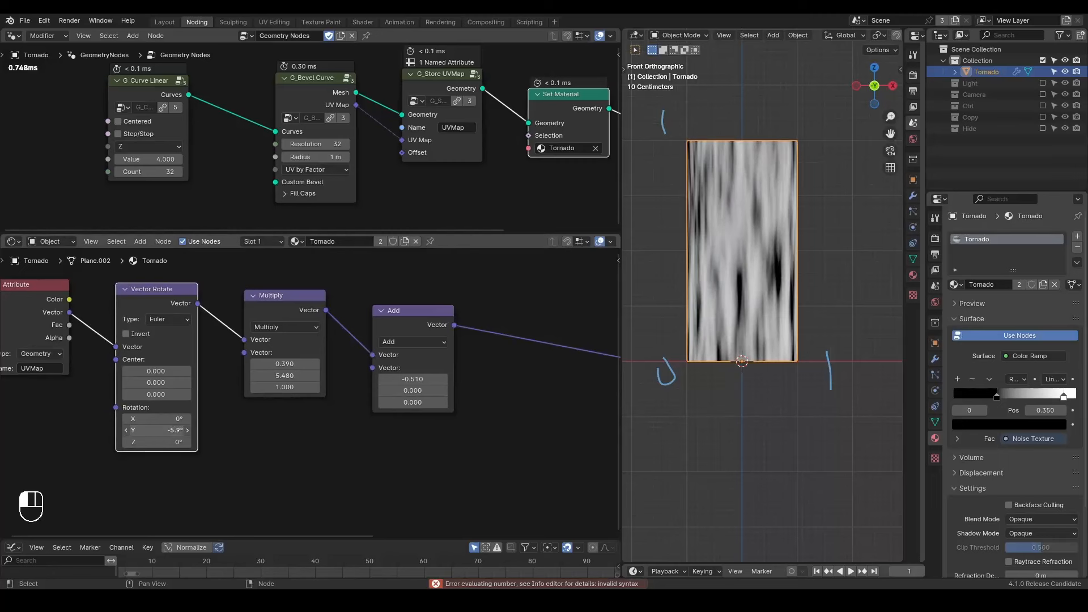
pyautogui.click(158, 422)
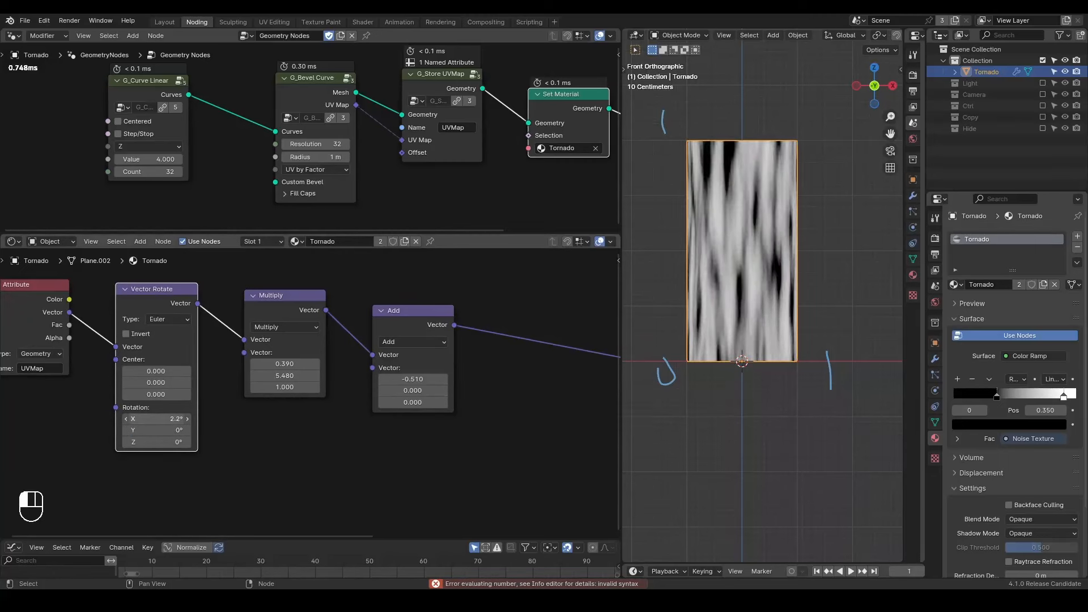
pyautogui.click(162, 442)
pyautogui.moveTo(188, 442); pyautogui.dragTo(173, 442)
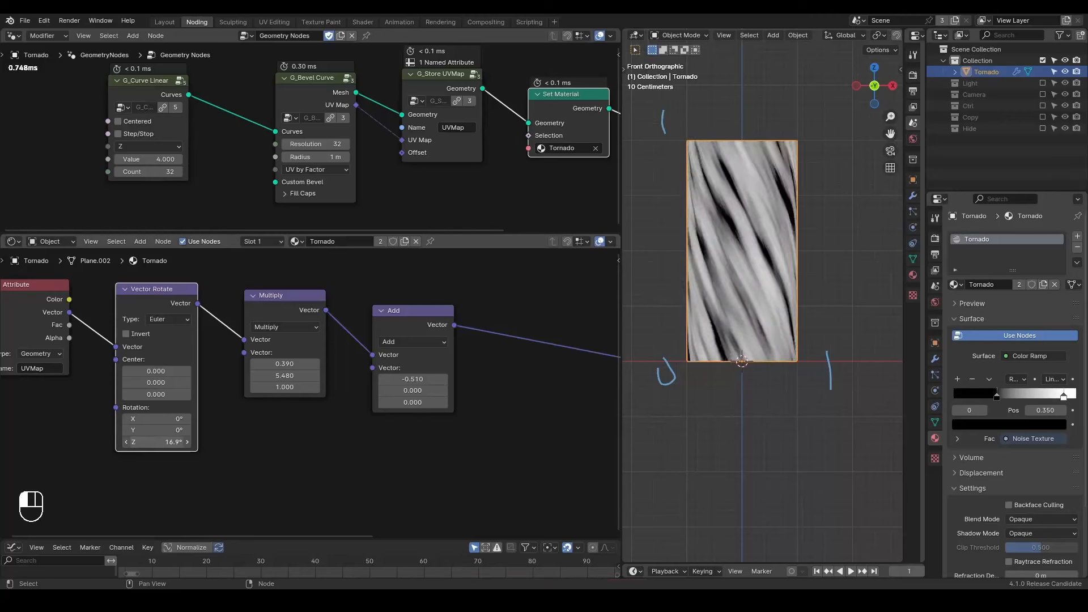
pyautogui.moveTo(170, 442); pyautogui.dragTo(154, 442)
# Tune the noise pattern with Multiply factors X 1.230 and Y 3.890, an Add X offset of -3.020, and Noise Texture Detail 0
pyautogui.keyDown('shift'); pyautogui.moveTo(432, 379); pyautogui.dragTo(412, 378); pyautogui.keyUp('shift')
pyautogui.moveTo(283, 363)
pyautogui.keyDown('shift'); pyautogui.mouseDown()
pyautogui.moveTo(296, 363)
pyautogui.moveTo(276, 375)
pyautogui.mouseUp(); pyautogui.keyUp('shift')
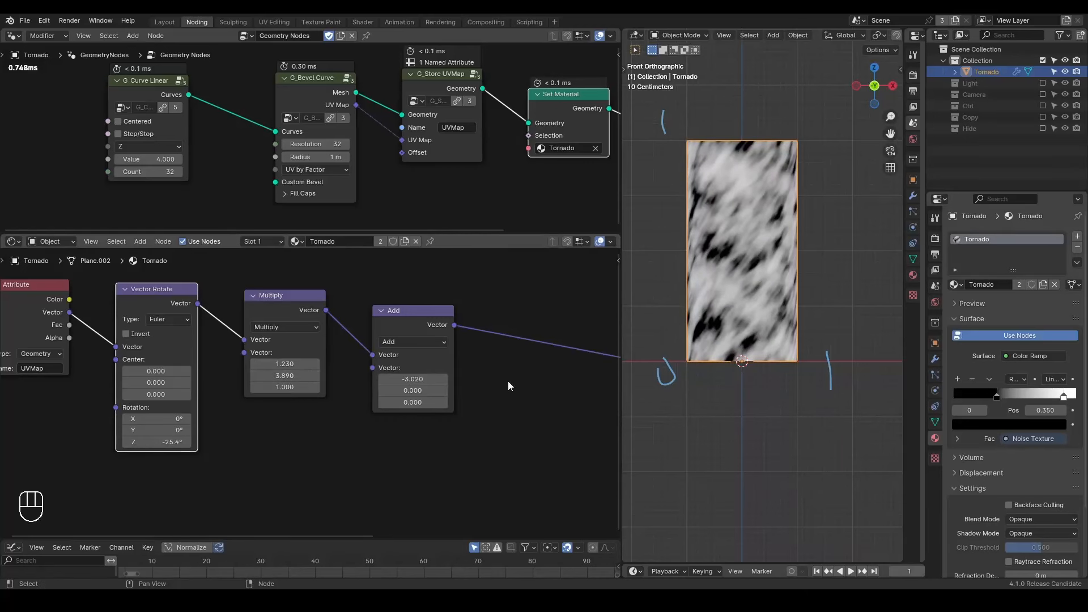
pyautogui.moveTo(508, 380); pyautogui.dragTo(348, 375, button='middle')
pyautogui.moveTo(501, 386); pyautogui.dragTo(487, 386)
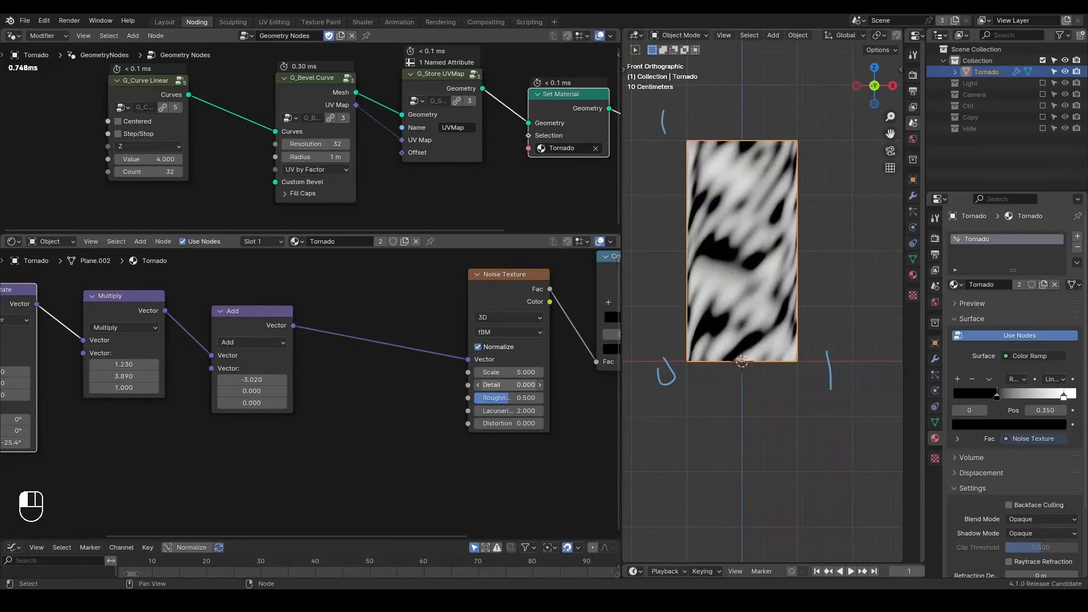
# Move the Noise Texture and Color Ramp away from the Material Output, and add a Transparent BSDF node below the Color Ramp
pyautogui.moveTo(371, 331); pyautogui.dragTo(163, 368, button='middle')
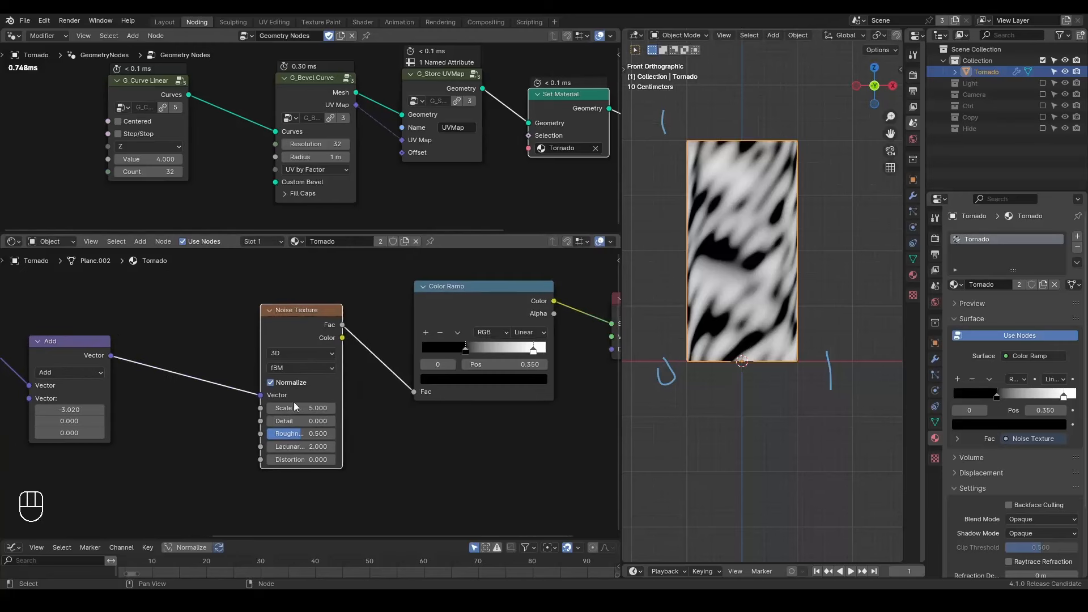
pyautogui.moveTo(385, 389); pyautogui.dragTo(330, 394, button='middle')
pyautogui.moveTo(541, 327); pyautogui.dragTo(472, 330, button='middle')
pyautogui.moveTo(375, 254); pyautogui.dragTo(168, 395)
pyautogui.press('g')
pyautogui.click(186, 313)
pyautogui.click(186, 312)
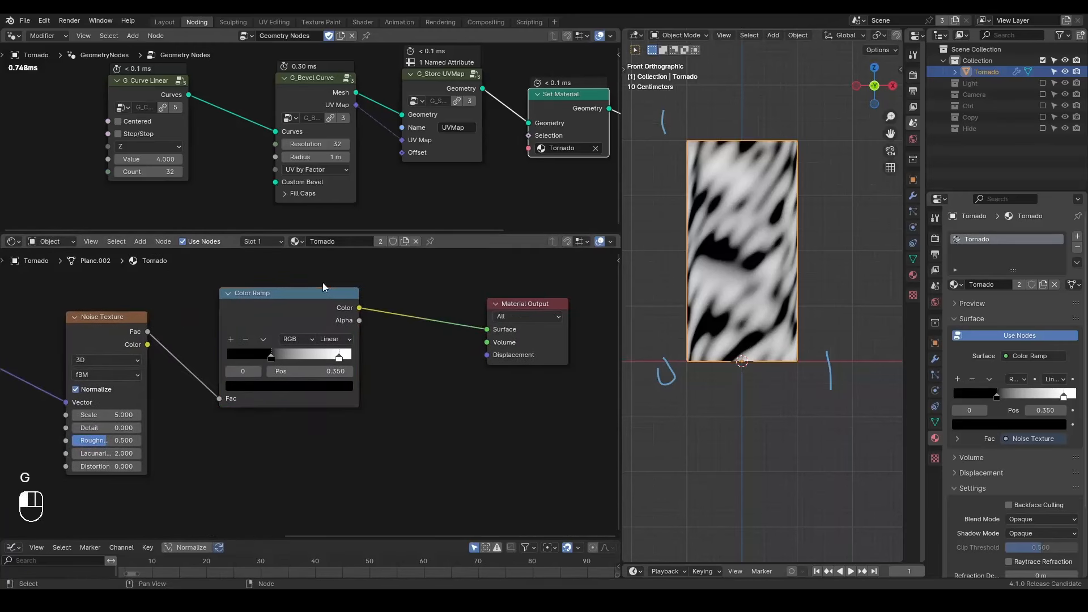
pyautogui.hotkey('ctrl', 'a')
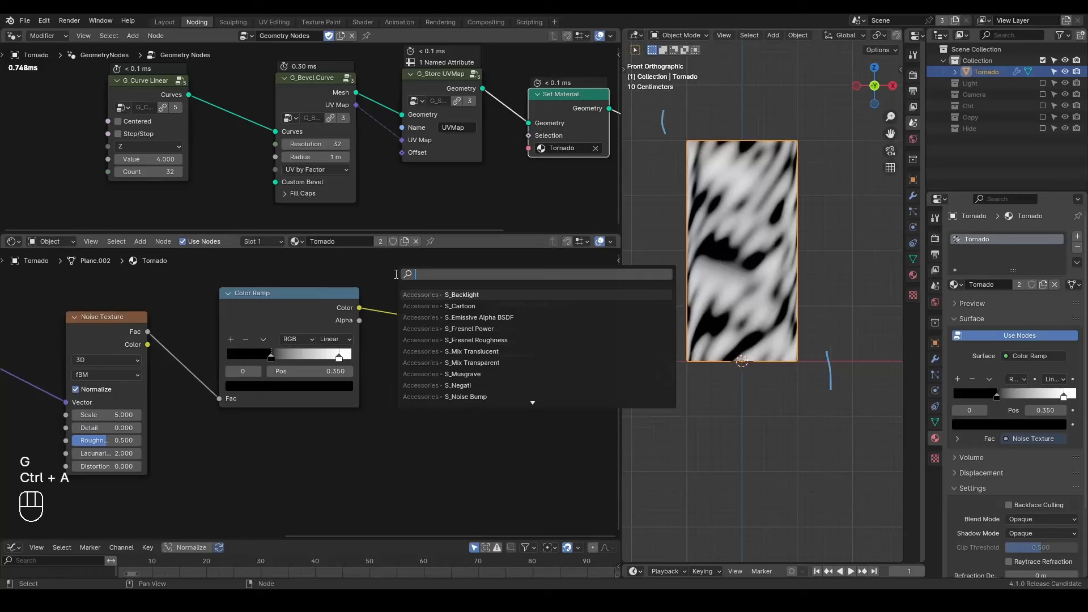
pyautogui.write('transp')
pyautogui.press('Return')
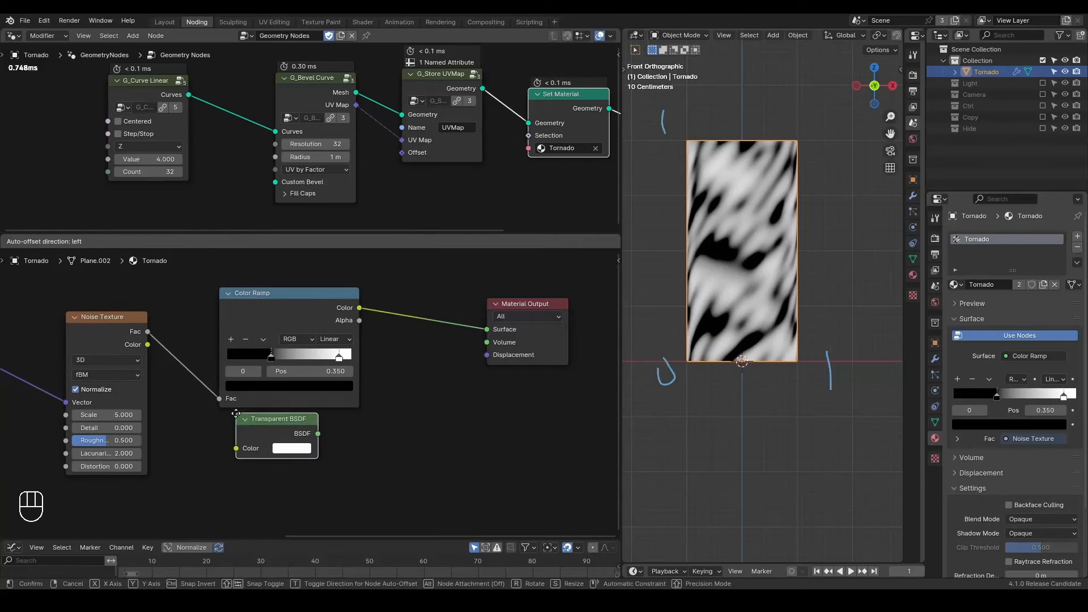
pyautogui.click(236, 413)
# Make room before the Material Output, and add a Mix Shader node and an Emission node
pyautogui.moveTo(497, 325); pyautogui.dragTo(457, 318, button='middle')
pyautogui.moveTo(472, 302); pyautogui.dragTo(604, 292)
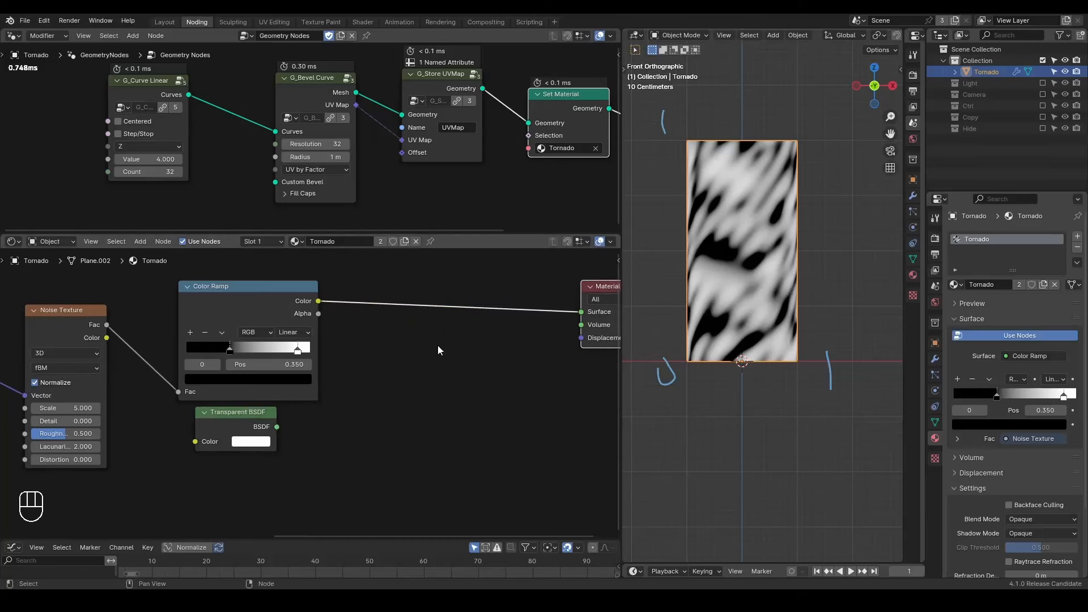
pyautogui.hotkey('ctrl', 'a')
pyautogui.write('mix sha')
pyautogui.press('Return')
pyautogui.click(377, 385)
pyautogui.hotkey('ctrl', 'a')
pyautogui.write('emis')
pyautogui.press('Return')
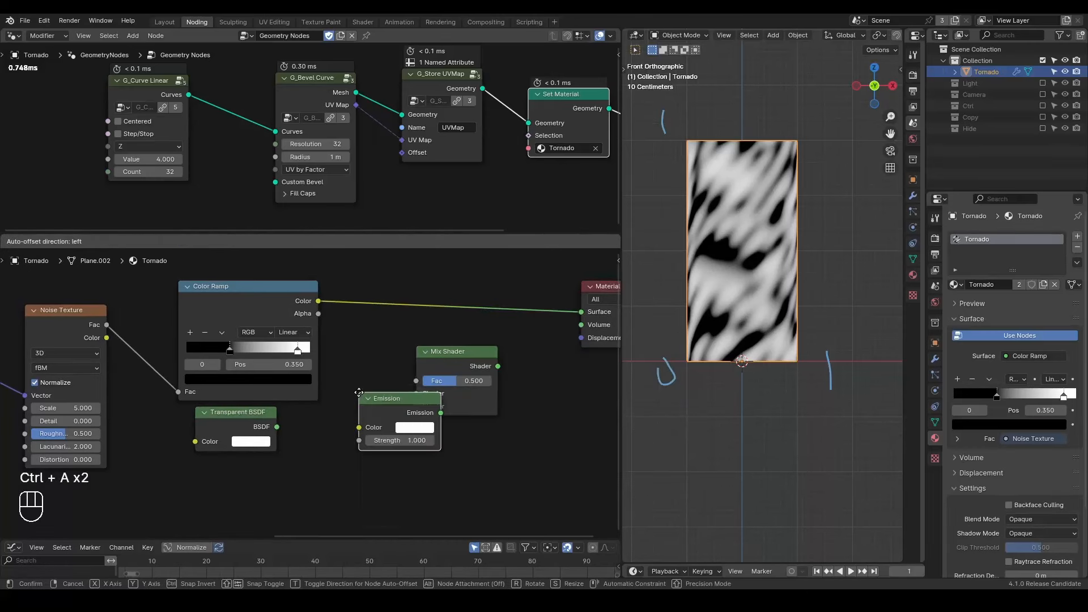
pyautogui.click(253, 449)
# Connect Transparent BSDF and Emission to the Mix Shader, with the Color Ramp's Color as Fac, and feed the result to Surface
pyautogui.moveTo(413, 393); pyautogui.dragTo(416, 394)
pyautogui.moveTo(327, 484); pyautogui.dragTo(424, 415)
pyautogui.moveTo(318, 301); pyautogui.dragTo(403, 380)
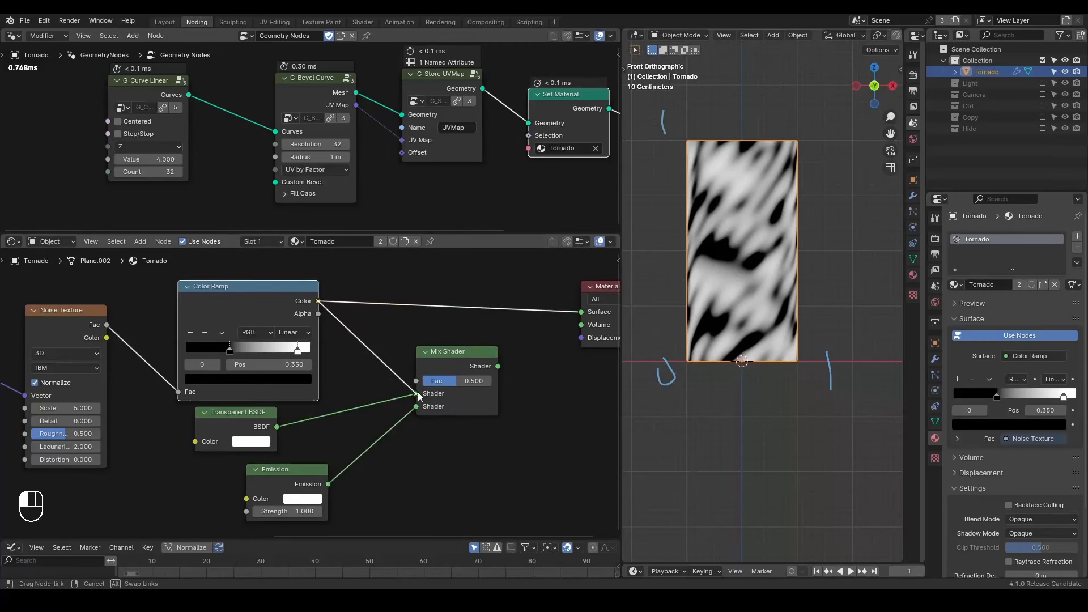
pyautogui.moveTo(498, 366); pyautogui.dragTo(583, 313)
# Set the Tornado material's Blend Mode to Alpha Blend, and shift the Mix Shader node nearer the Material Output
pyautogui.press('n')
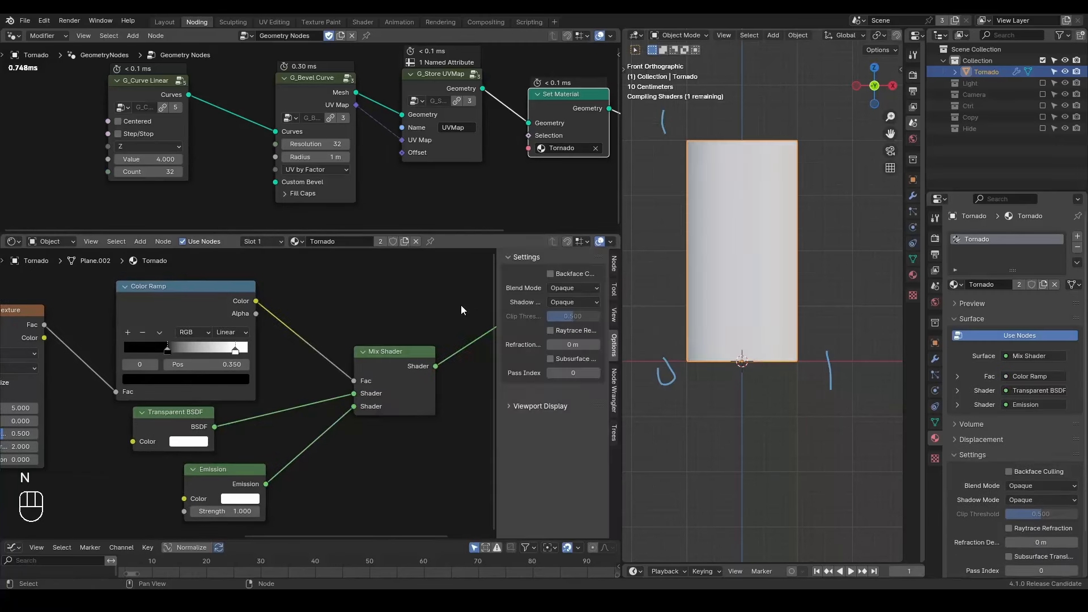
pyautogui.click(562, 287)
pyautogui.click(574, 339)
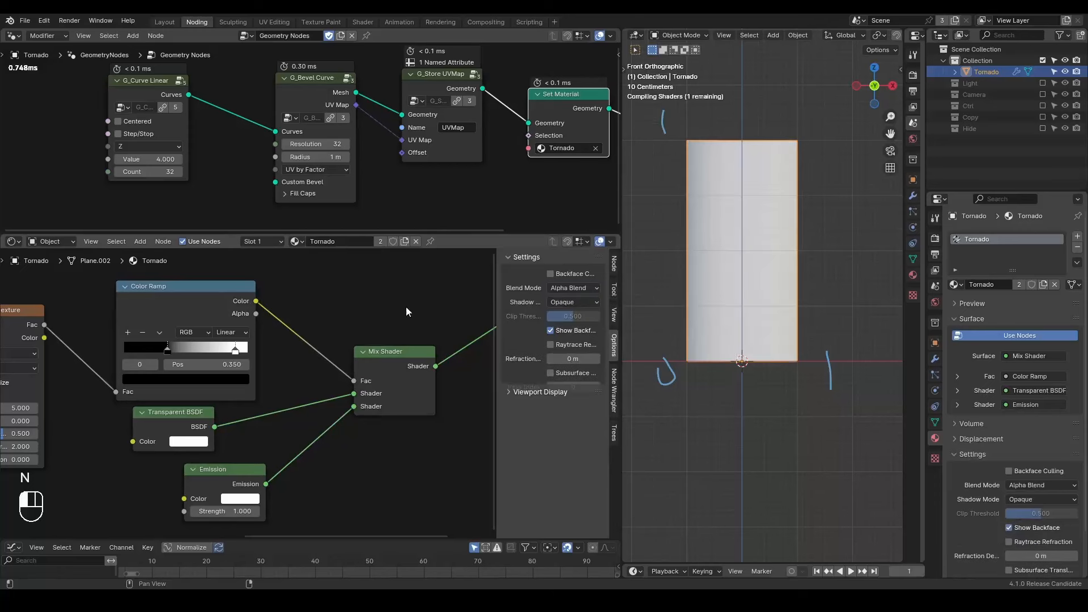
pyautogui.moveTo(403, 362); pyautogui.dragTo(444, 332)
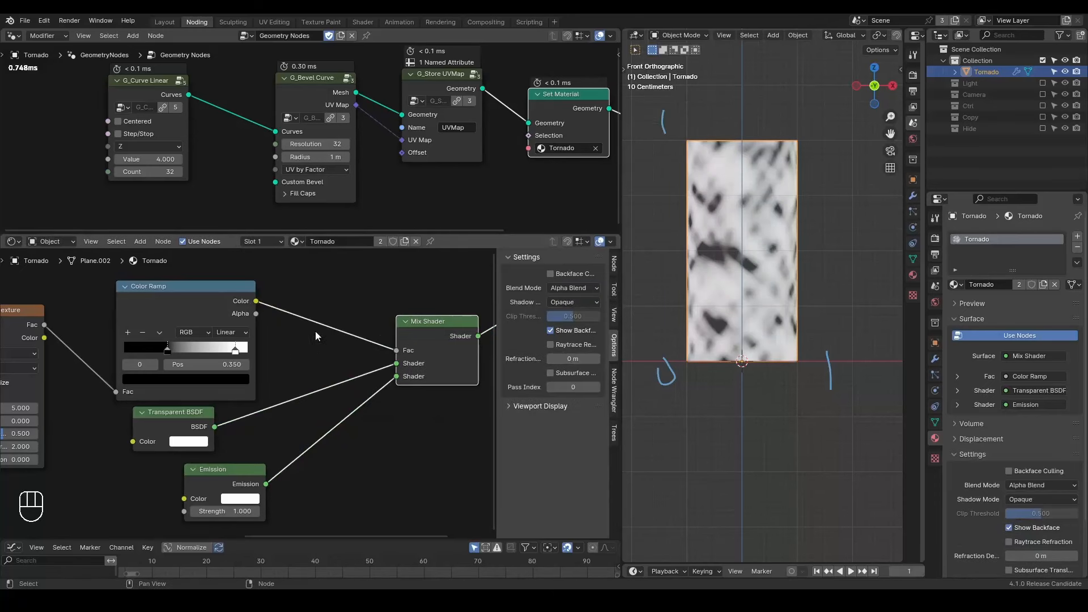
pyautogui.click(562, 302)
pyautogui.click(560, 304)
pyautogui.press('n')
# Group the shader nodes further from the Color Ramp, and connect the Color Ramp's Color to the Emission Color
pyautogui.moveTo(246, 423); pyautogui.dragTo(406, 366)
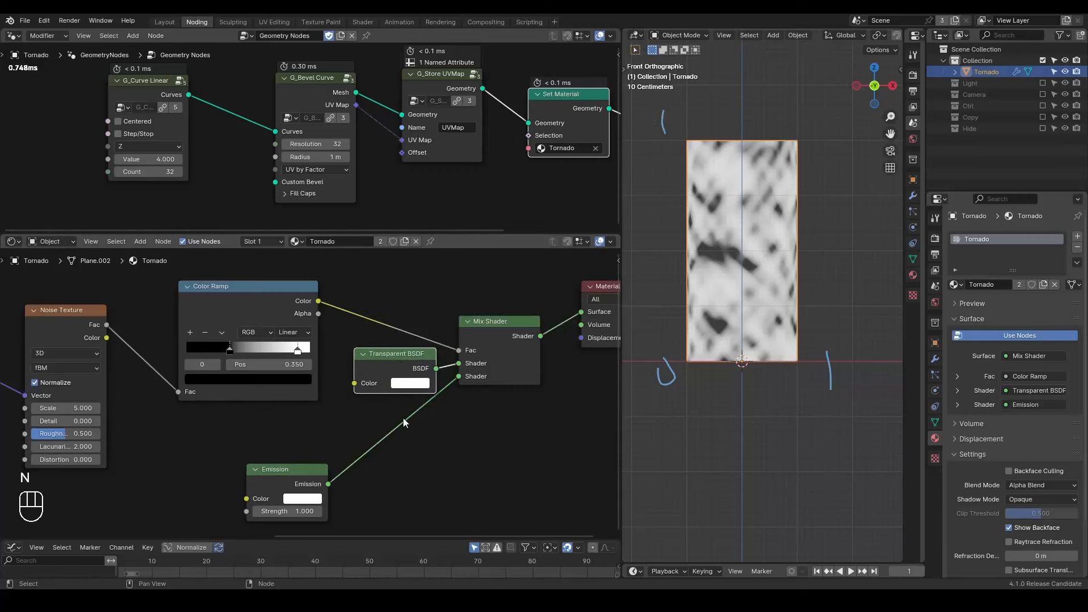
pyautogui.moveTo(406, 422); pyautogui.dragTo(286, 416, button='middle')
pyautogui.moveTo(179, 482); pyautogui.dragTo(277, 414)
pyautogui.click(277, 413)
pyautogui.moveTo(511, 264); pyautogui.dragTo(242, 411)
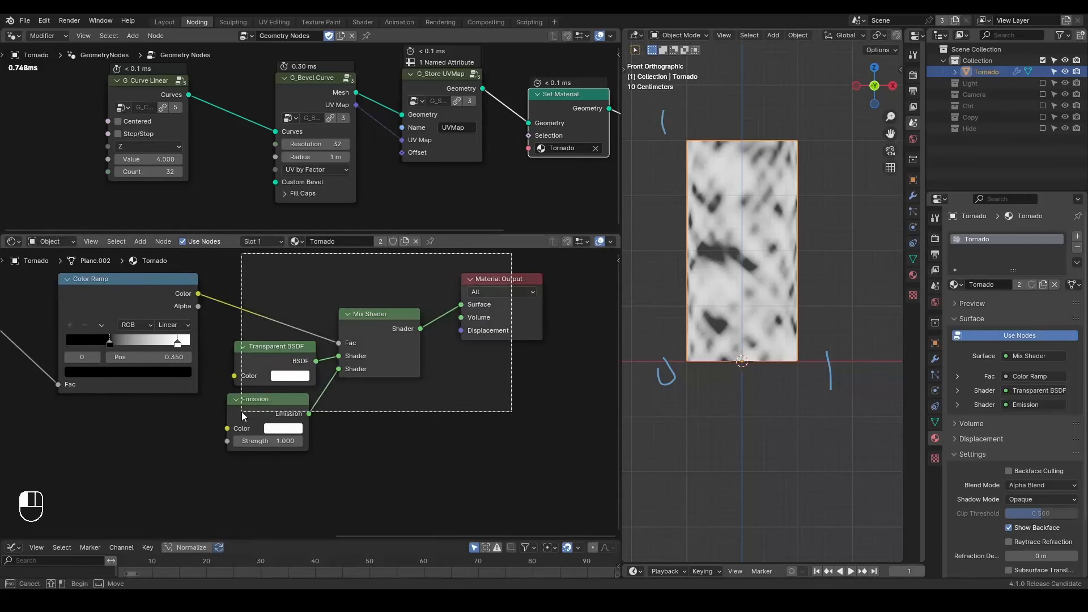
pyautogui.press('g')
pyautogui.click(481, 382)
pyautogui.moveTo(198, 293); pyautogui.dragTo(457, 403)
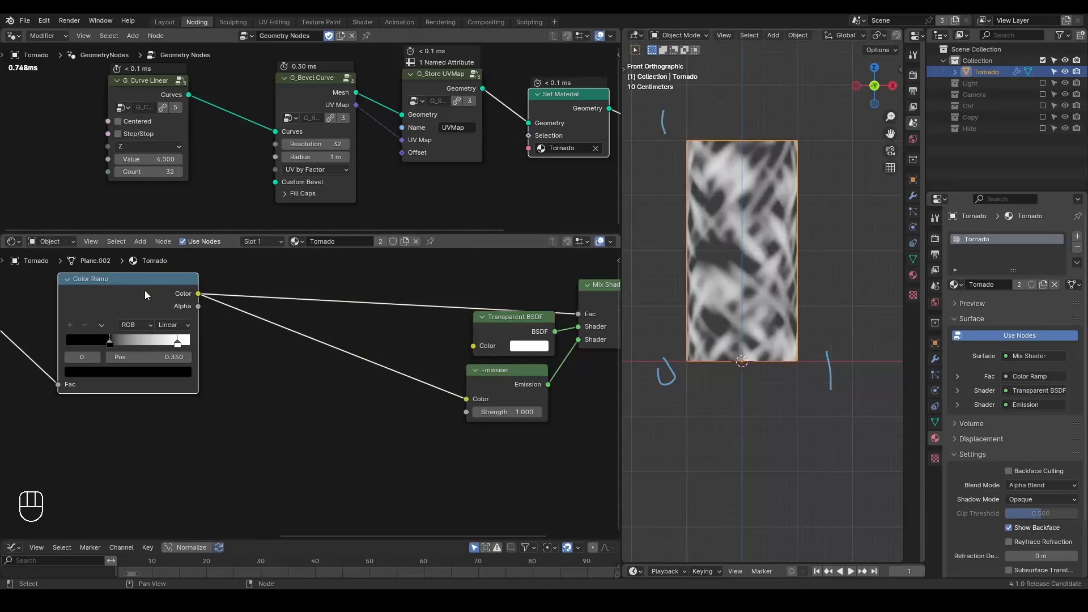
# Set the Add node's X offset to -4.040 and inspect the transparent tornado from an angled view
pyautogui.moveTo(146, 293); pyautogui.dragTo(194, 303, button='middle')
pyautogui.moveTo(196, 458); pyautogui.dragTo(547, 392, button='middle')
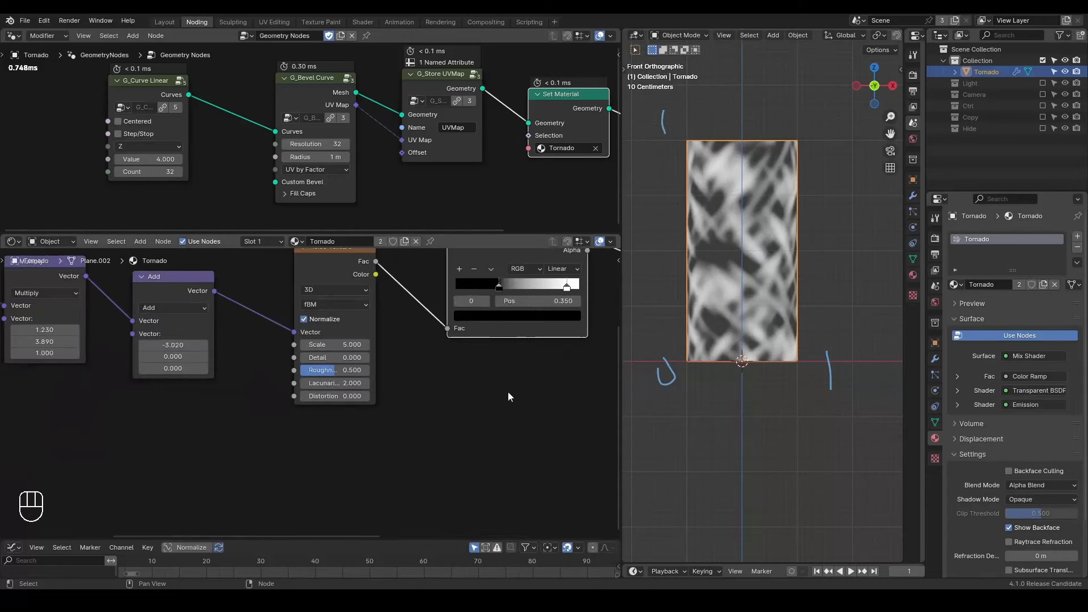
pyautogui.moveTo(260, 404); pyautogui.dragTo(406, 415, button='middle')
pyautogui.keyDown('shift'); pyautogui.moveTo(298, 355); pyautogui.dragTo(104, 354); pyautogui.keyUp('shift')
pyautogui.moveTo(755, 188); pyautogui.dragTo(743, 219, button='middle')
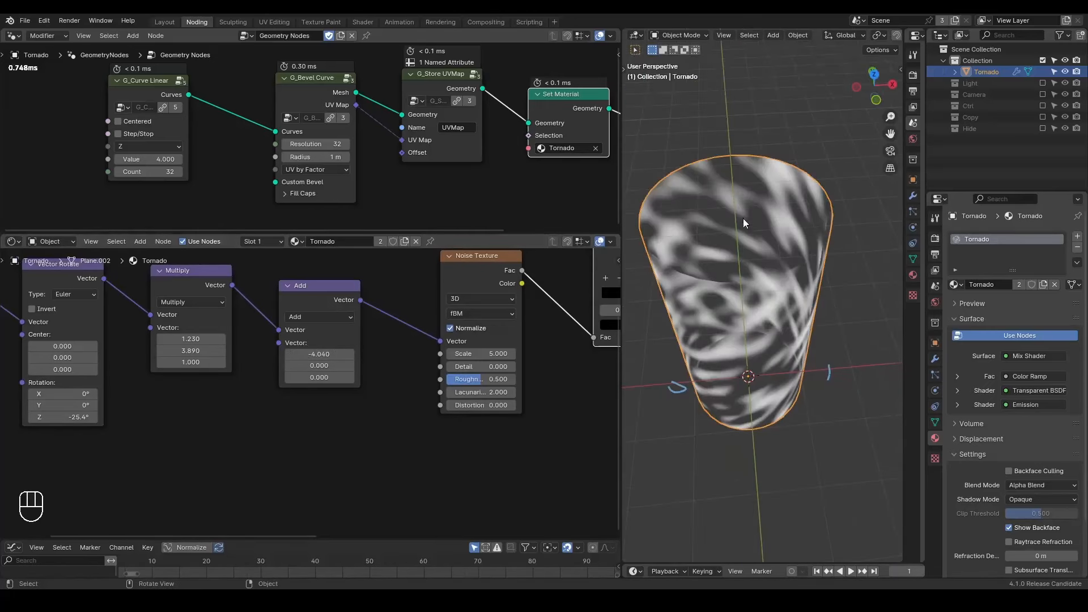
# Enable the Hide collection, move the Huge and Small objects into Collection, and exclude Hide again
pyautogui.click(1043, 129)
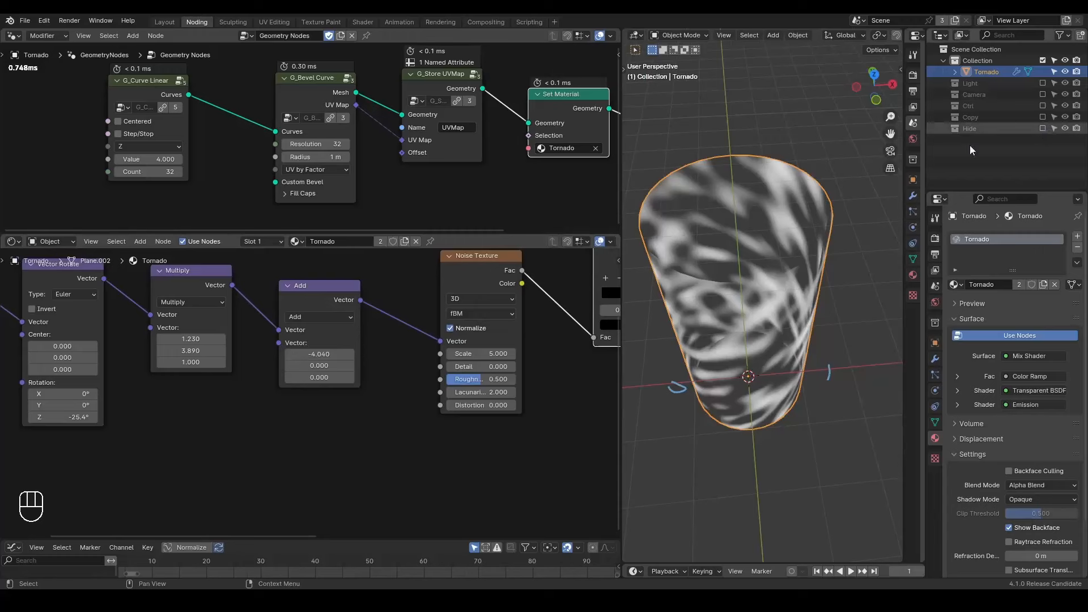
pyautogui.moveTo(964, 148); pyautogui.dragTo(971, 61)
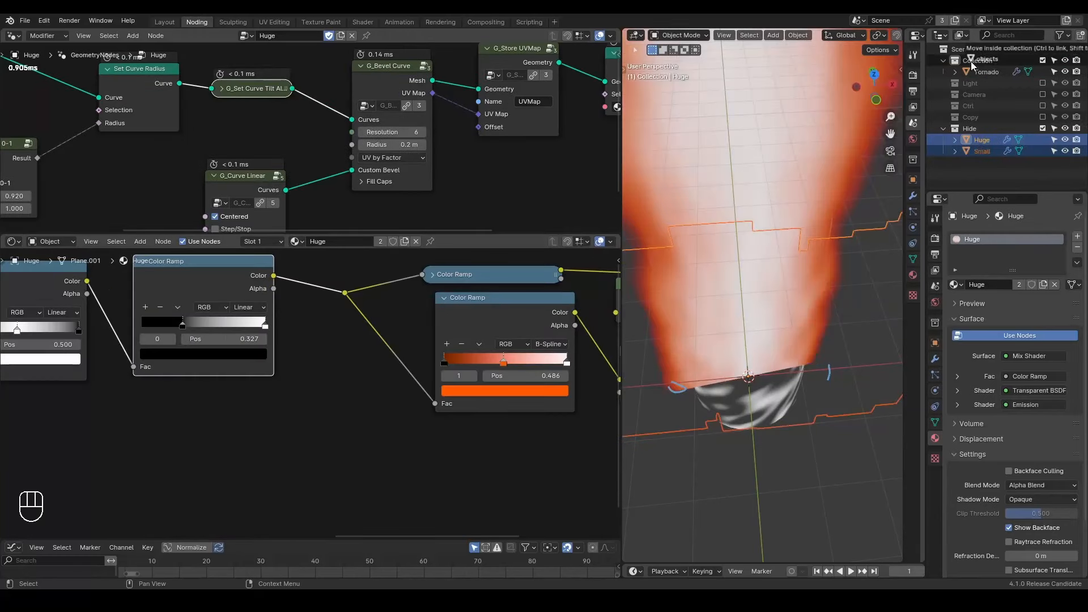
pyautogui.click(1042, 151)
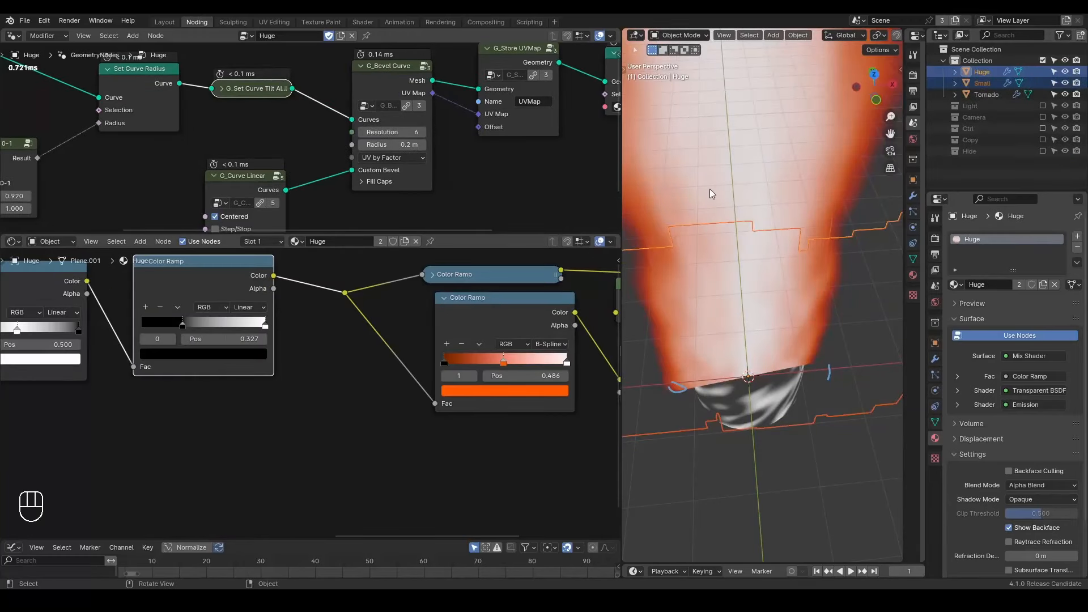
# View the flames through the camera and select the Tornado object
pyautogui.press('KP_0')
pyautogui.scroll(3, 746, 246)
pyautogui.hotkey('alt', 'q')
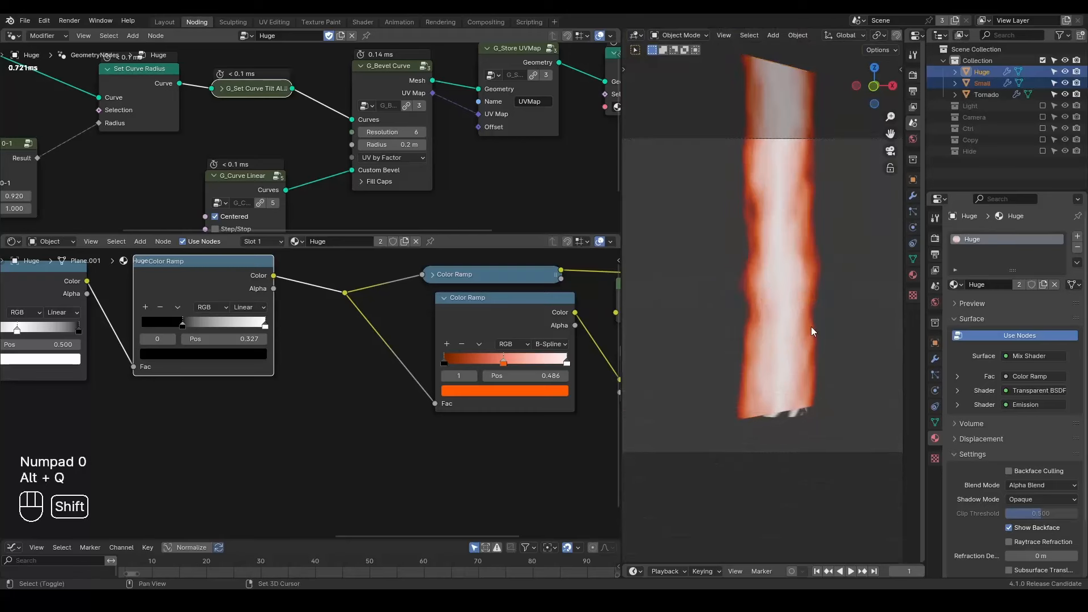
pyautogui.keyDown('shift'); pyautogui.moveTo(811, 327); pyautogui.dragTo(777, 305, button='middle'); pyautogui.keyUp('shift')
pyautogui.scroll(1, 777, 305)
pyautogui.click(748, 374)
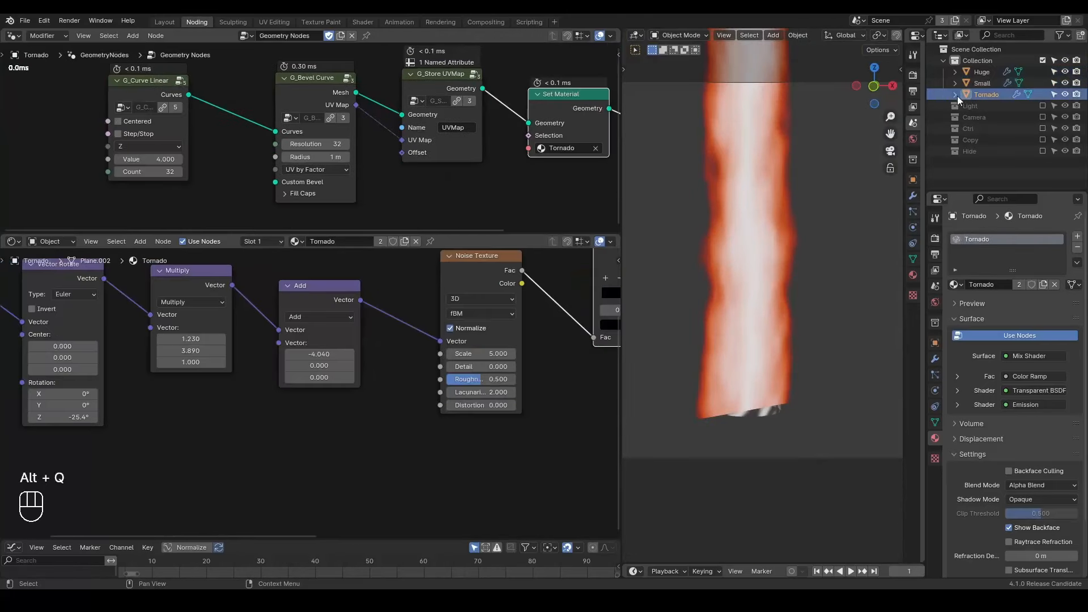
pyautogui.click(984, 94)
# Disconnect the Emission node from the Mix Shader and move it closer to the Color Ramp
pyautogui.moveTo(532, 311); pyautogui.dragTo(237, 394, button='middle')
pyautogui.moveTo(472, 373); pyautogui.dragTo(254, 343, button='middle')
pyautogui.moveTo(540, 378); pyautogui.dragTo(506, 380, button='middle')
pyautogui.click(508, 383)
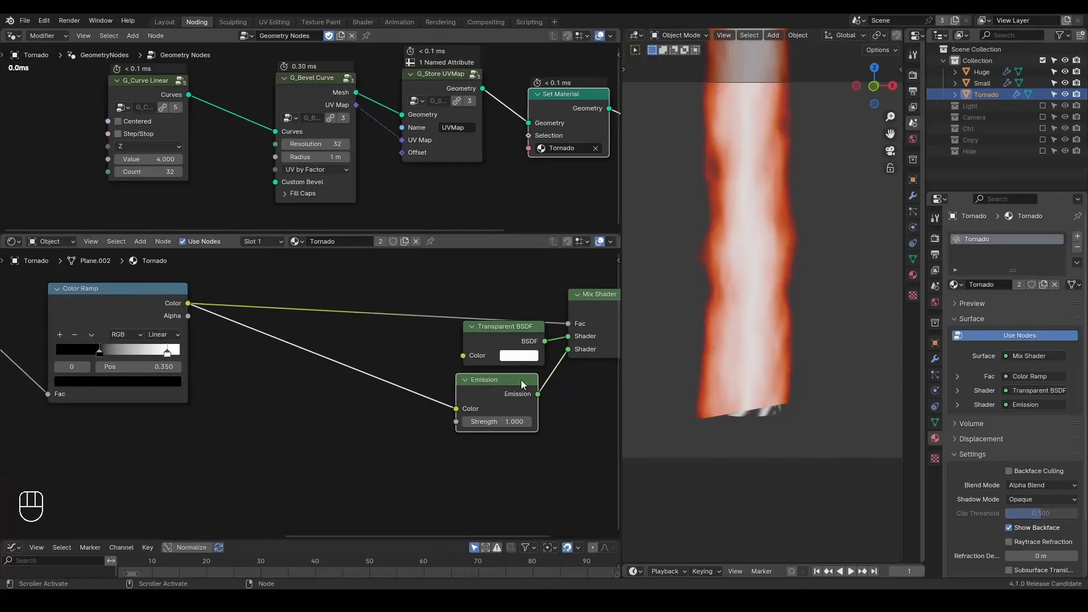
pyautogui.moveTo(568, 349); pyautogui.dragTo(379, 385)
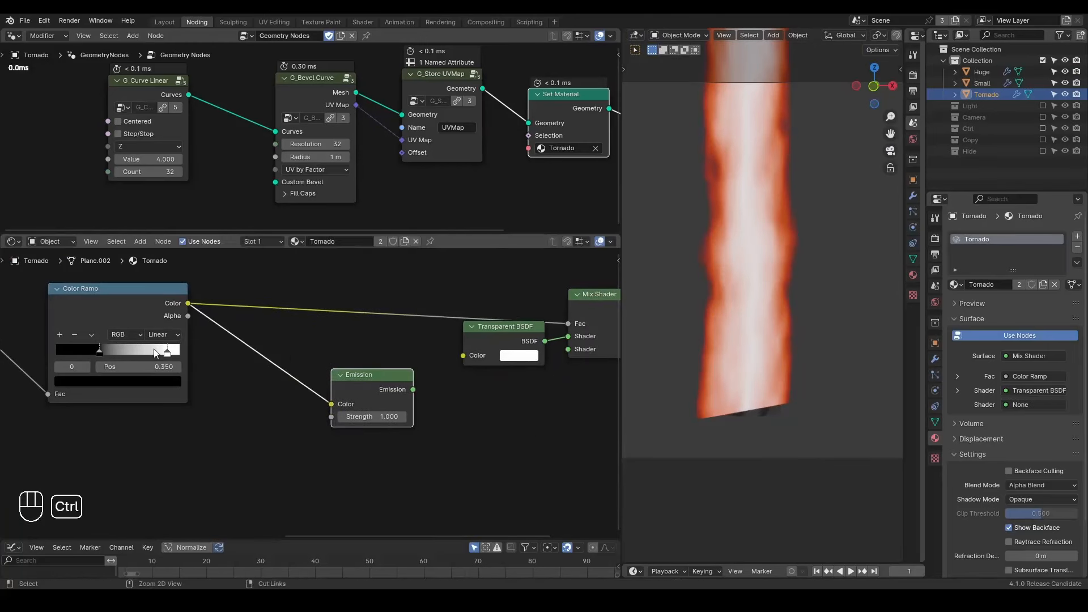
# Delete the Emission node, move the Color Ramp's white stop to position 1.000, and preview the result in rendered shading
pyautogui.hotkey('ctrl', 'x')
pyautogui.moveTo(170, 350)
pyautogui.mouseDown()
pyautogui.moveTo(36, 351)
pyautogui.moveTo(187, 353)
pyautogui.mouseUp()
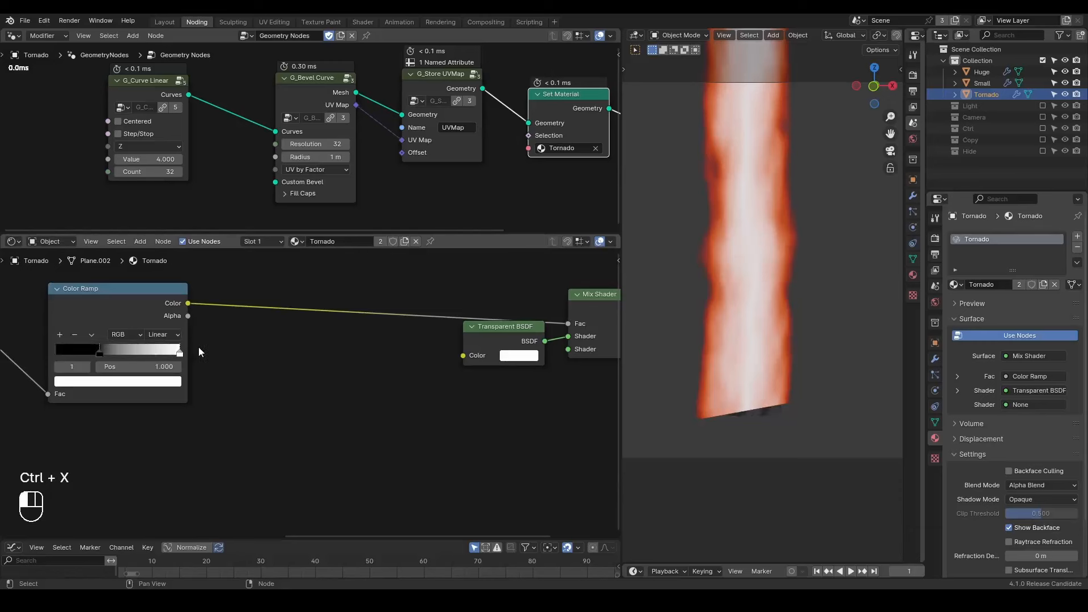
pyautogui.moveTo(499, 339); pyautogui.dragTo(461, 337)
pyautogui.moveTo(519, 348); pyautogui.dragTo(486, 345, button='middle')
pyautogui.press('z')
pyautogui.click(752, 110)
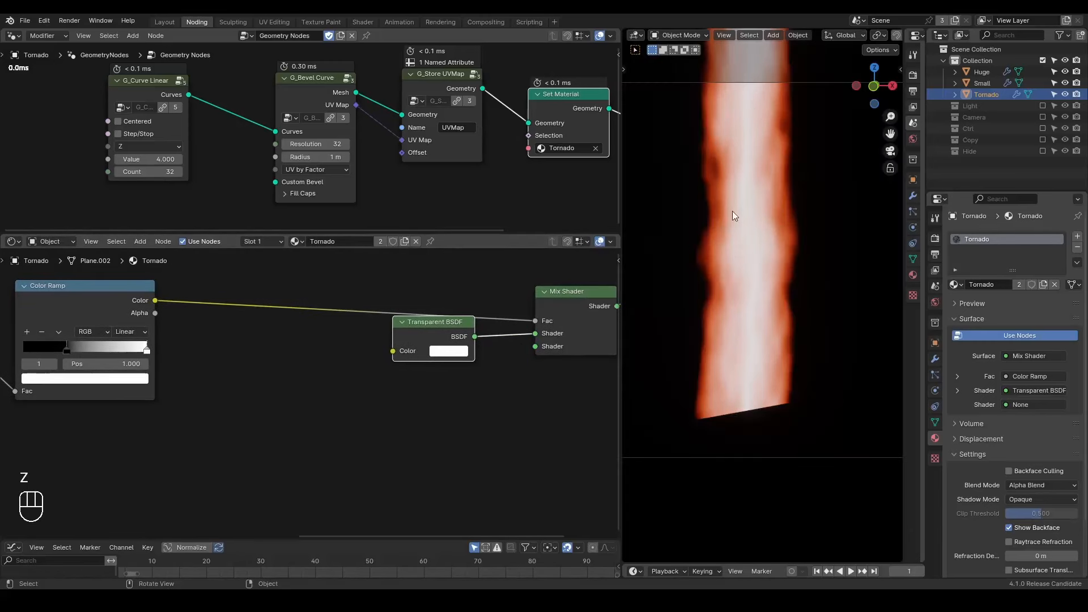
# Set the Tornado's G_Bevel Curve radius to 2.28 m and G_Curve Linear value to 12.300 while viewing it in solid shading
pyautogui.click(974, 84)
pyautogui.click(984, 94)
pyautogui.keyDown('shift'); pyautogui.moveTo(315, 161); pyautogui.dragTo(339, 161); pyautogui.keyUp('shift')
pyautogui.press('z')
pyautogui.click(801, 321)
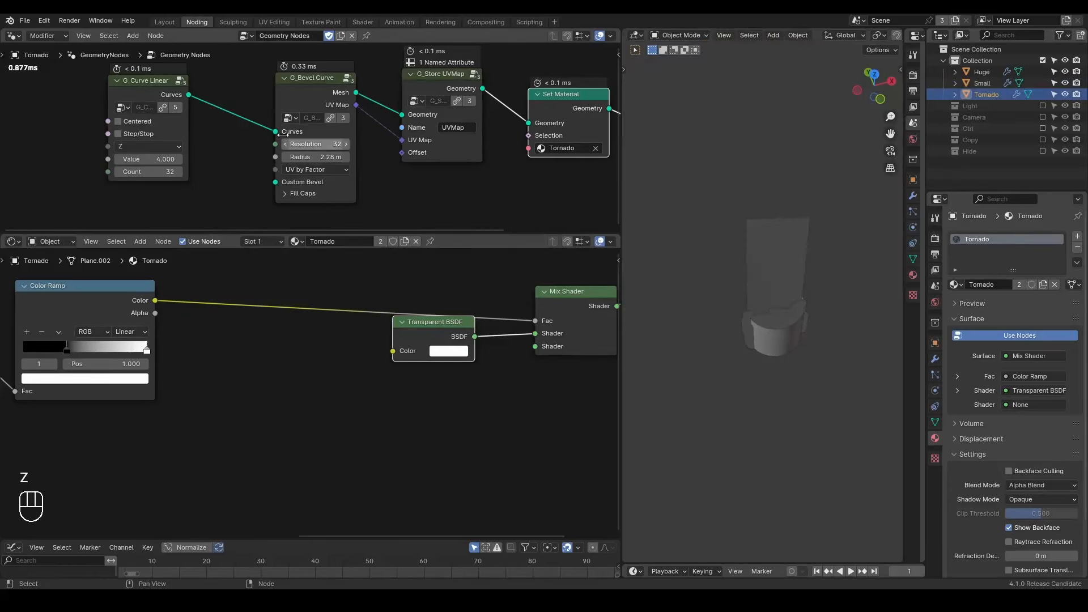
pyautogui.moveTo(153, 159); pyautogui.dragTo(168, 159)
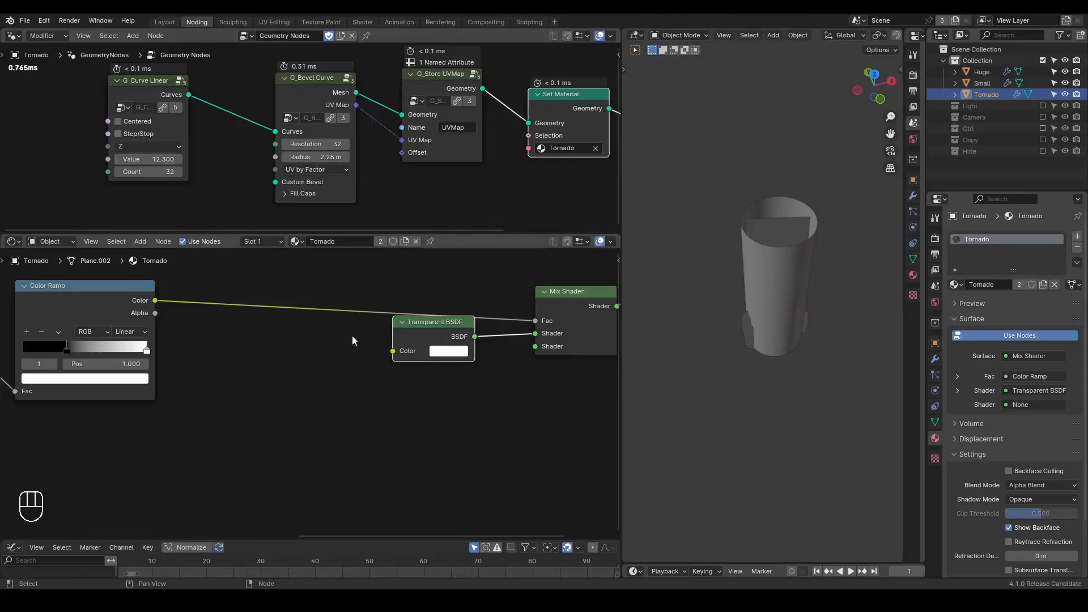
# Space out the Transparent BSDF and Mix Shader nodes and set the Color Ramp's white stop to position 0.623
pyautogui.moveTo(422, 323); pyautogui.dragTo(399, 322)
pyautogui.moveTo(559, 304); pyautogui.dragTo(484, 312, button='middle')
pyautogui.moveTo(484, 312); pyautogui.dragTo(442, 316)
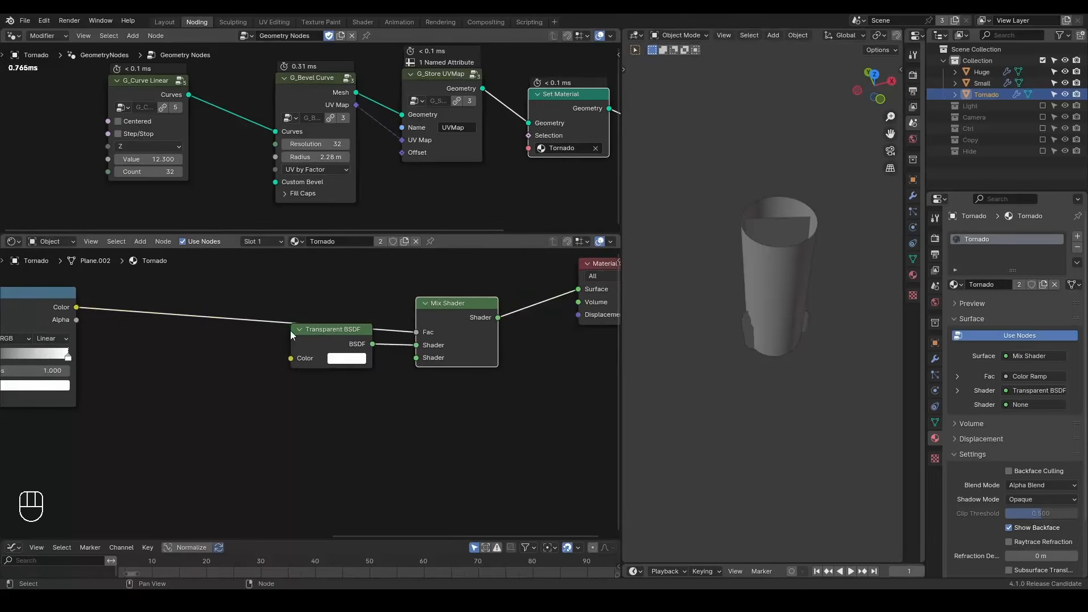
pyautogui.moveTo(152, 333); pyautogui.dragTo(317, 315, button='middle')
pyautogui.scroll(1, 317, 315)
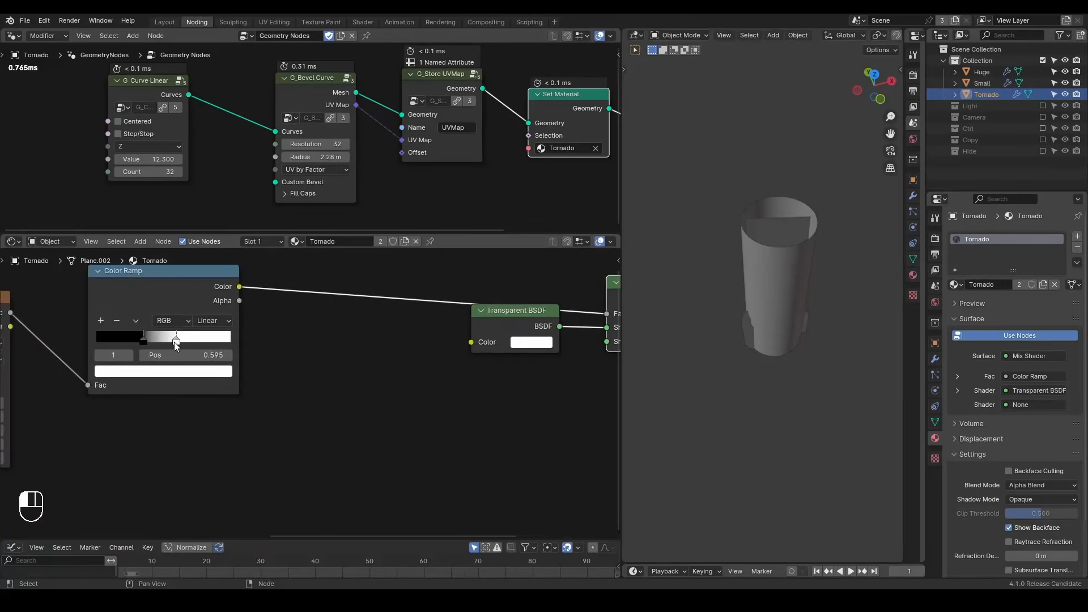
pyautogui.moveTo(435, 380); pyautogui.dragTo(388, 380, button='middle')
pyautogui.press('z')
pyautogui.click(675, 153)
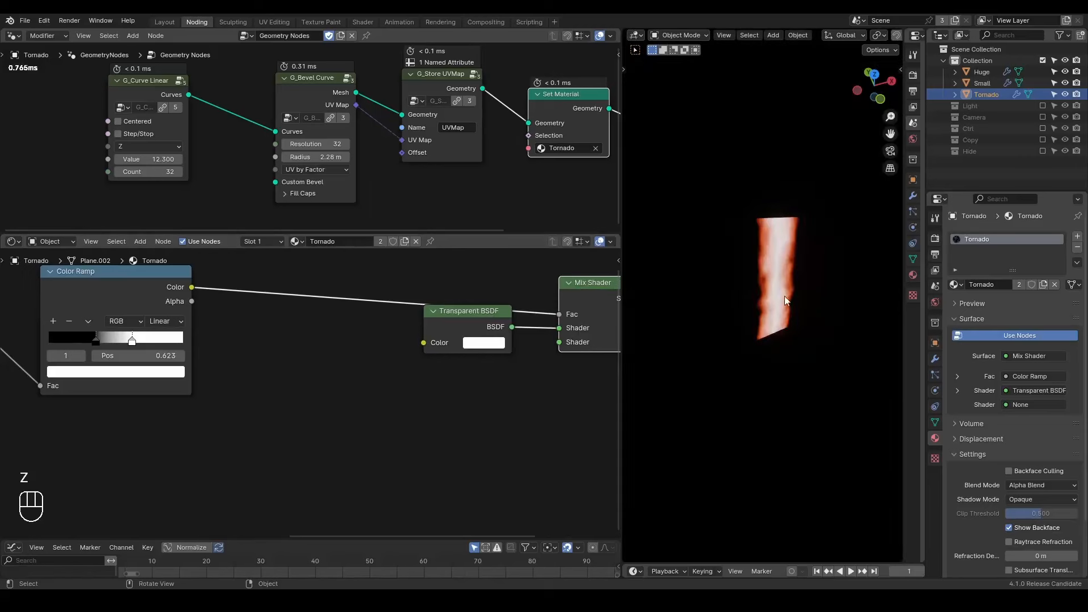
# Inspect the tornado around the flame from the front, comparing rendered shading with material preview
pyautogui.click(543, 361)
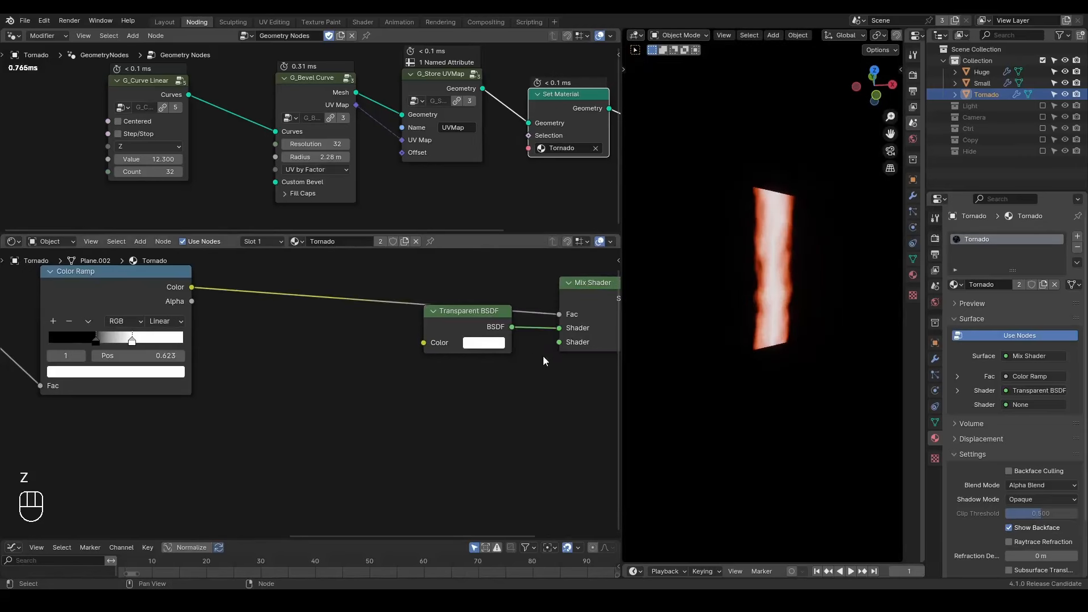
pyautogui.moveTo(767, 298)
pyautogui.mouseDown(button='middle')
pyautogui.moveTo(743, 275)
pyautogui.moveTo(831, 322)
pyautogui.moveTo(810, 305)
pyautogui.moveTo(798, 304)
pyautogui.moveTo(835, 346)
pyautogui.moveTo(804, 359)
pyautogui.moveTo(722, 222)
pyautogui.moveTo(719, 239)
pyautogui.moveTo(745, 297)
pyautogui.moveTo(740, 263)
pyautogui.moveTo(850, 133)
pyautogui.mouseUp(button='middle')
pyautogui.press('z')
pyautogui.click(811, 356)
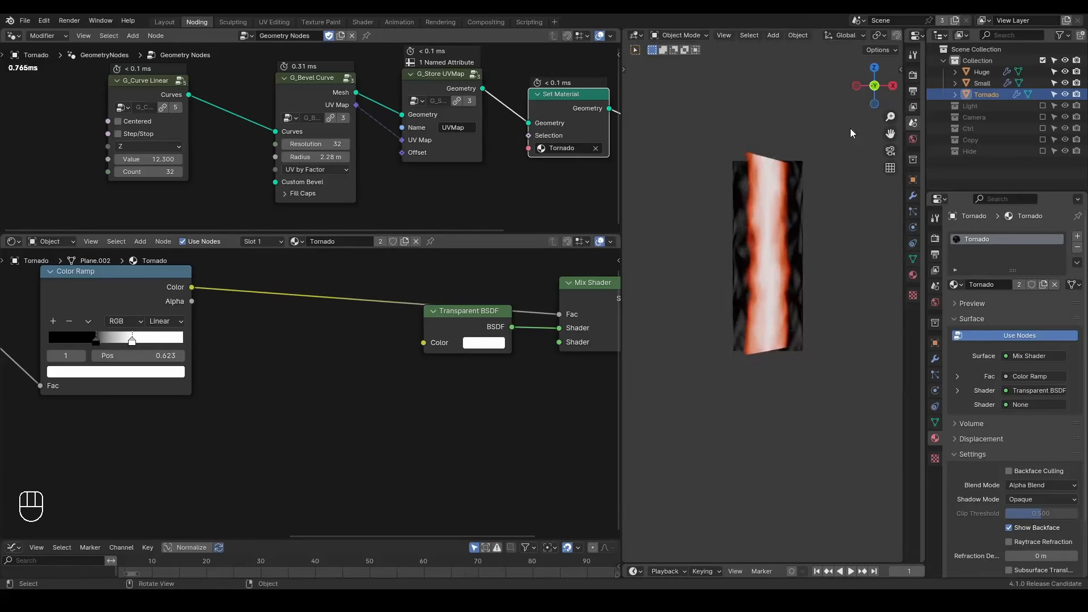
pyautogui.scroll(4, 763, 323)
pyautogui.keyDown('shift'); pyautogui.moveTo(763, 284); pyautogui.dragTo(747, 315, button='middle'); pyautogui.keyUp('shift')
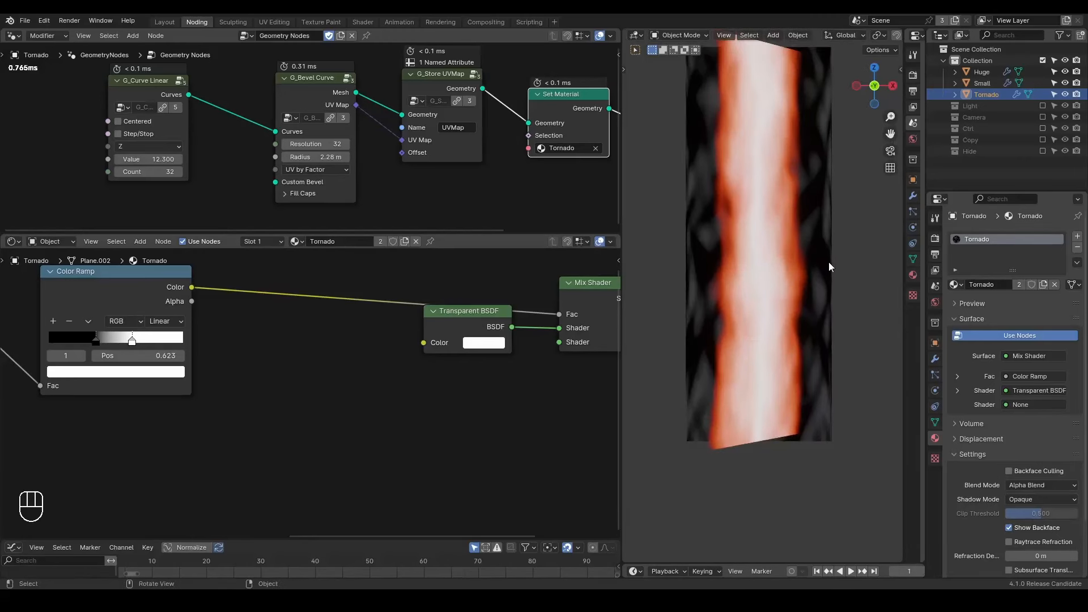
# Try an Emission strength of 0.300 on the Huge flame's material and return to the Tornado object
pyautogui.click(982, 71)
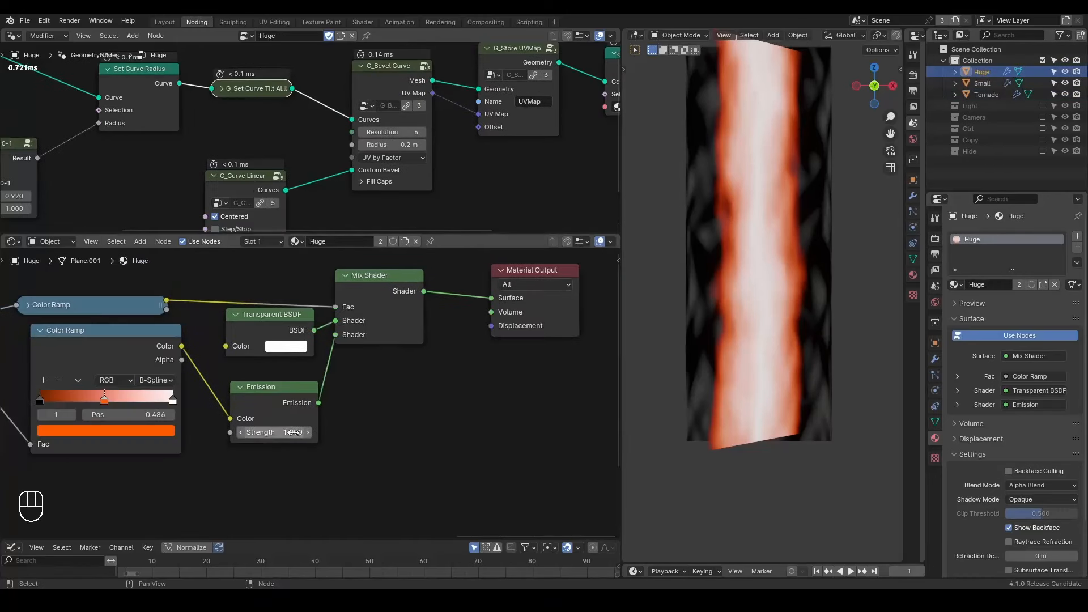
pyautogui.moveTo(275, 433); pyautogui.dragTo(289, 433)
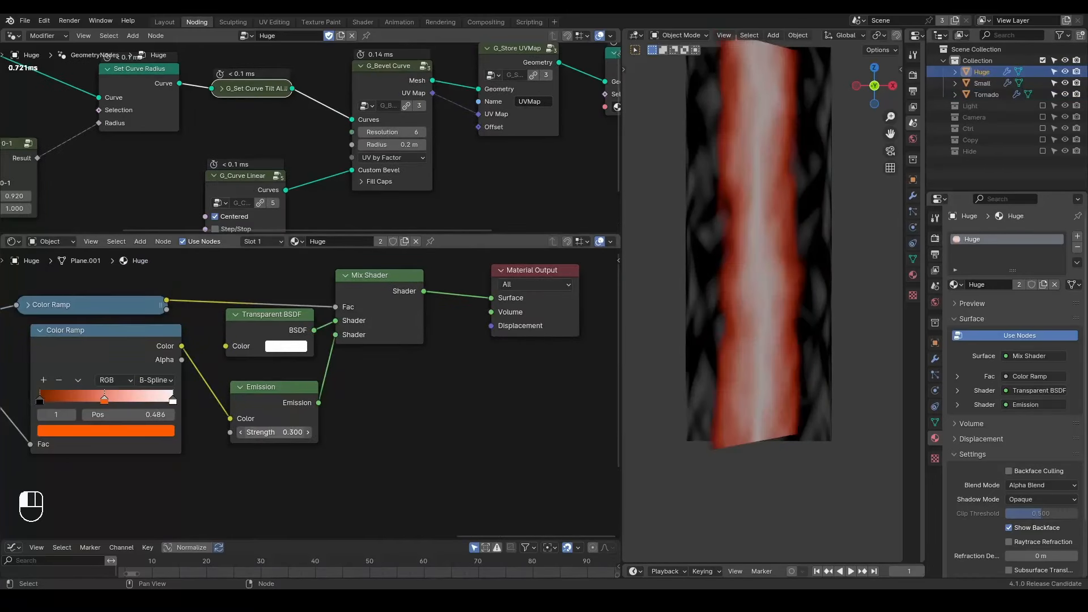
pyautogui.press('Return')
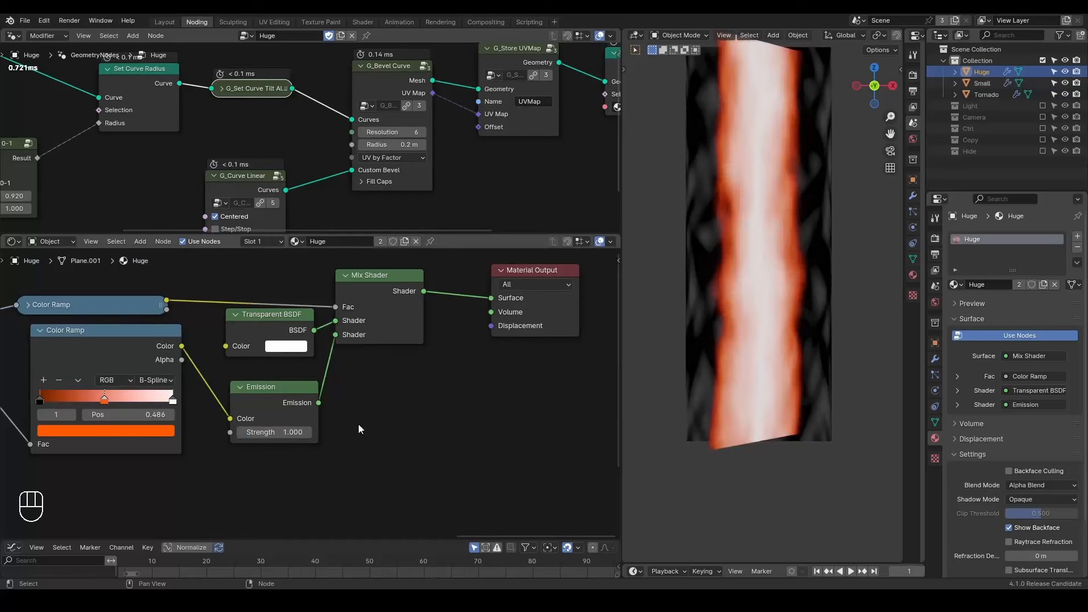
pyautogui.click(825, 159)
# Set the Tornado Color Ramp's black stop to position 0.291, adjust its white stop, and reposition the Transparent BSDF node
pyautogui.moveTo(373, 315); pyautogui.dragTo(357, 323, button='middle')
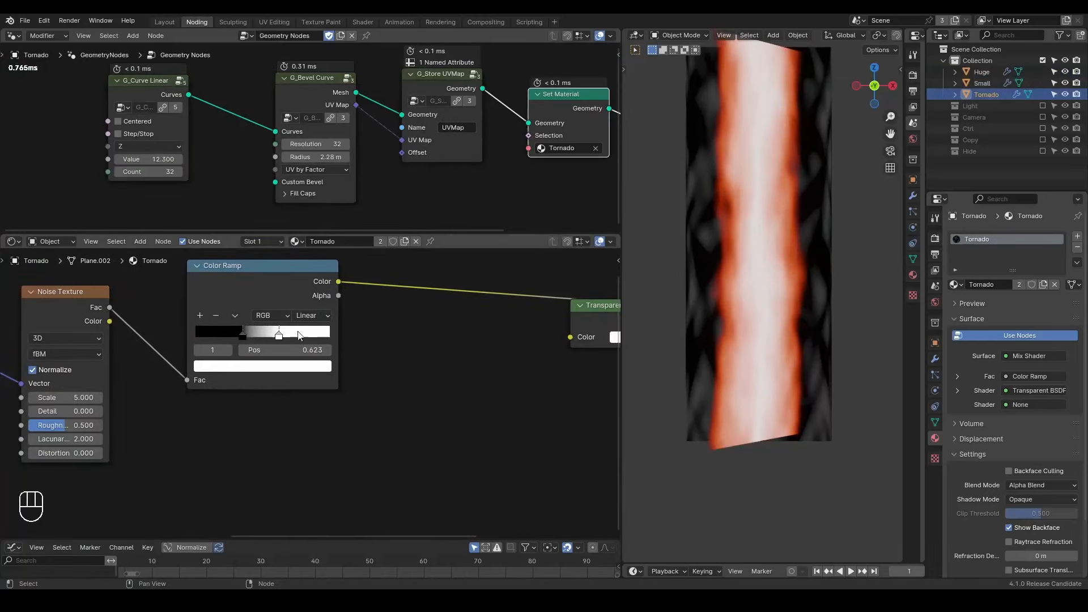
pyautogui.moveTo(227, 332); pyautogui.dragTo(178, 332)
pyautogui.moveTo(273, 333)
pyautogui.mouseDown()
pyautogui.moveTo(216, 332)
pyautogui.moveTo(286, 337)
pyautogui.mouseUp()
pyautogui.moveTo(196, 335); pyautogui.dragTo(236, 339)
pyautogui.moveTo(418, 332); pyautogui.dragTo(313, 354, button='middle')
pyautogui.moveTo(487, 324); pyautogui.dragTo(456, 334)
pyautogui.moveTo(456, 334); pyautogui.dragTo(306, 335, button='middle')
# Try the Alpha Hashed and Alpha Clip blend modes on the Tornado material, and return it to Alpha Blend
pyautogui.press('n')
pyautogui.click(582, 289)
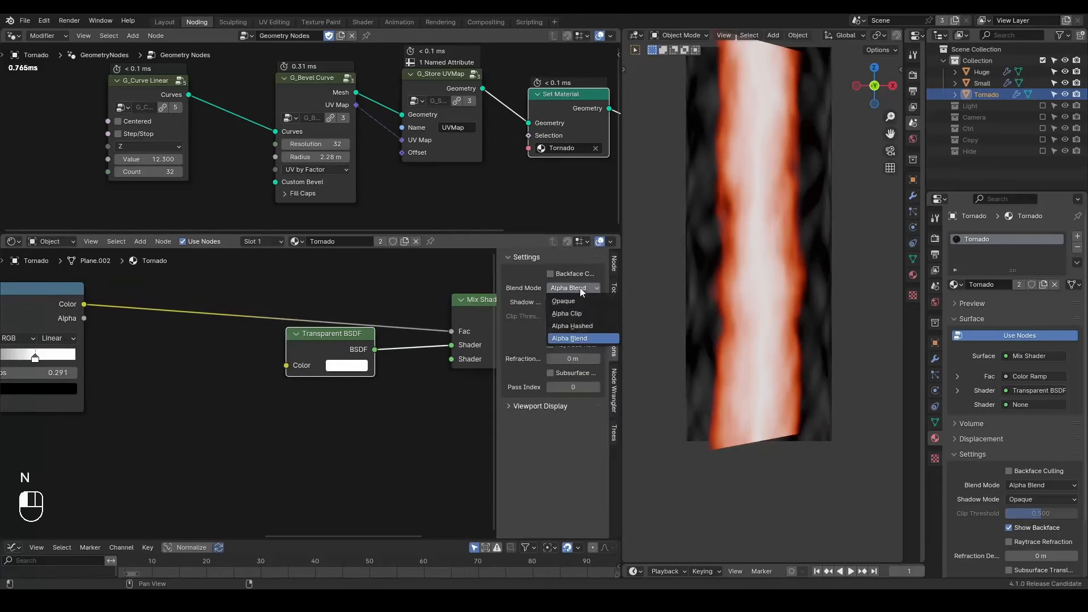
pyautogui.click(584, 326)
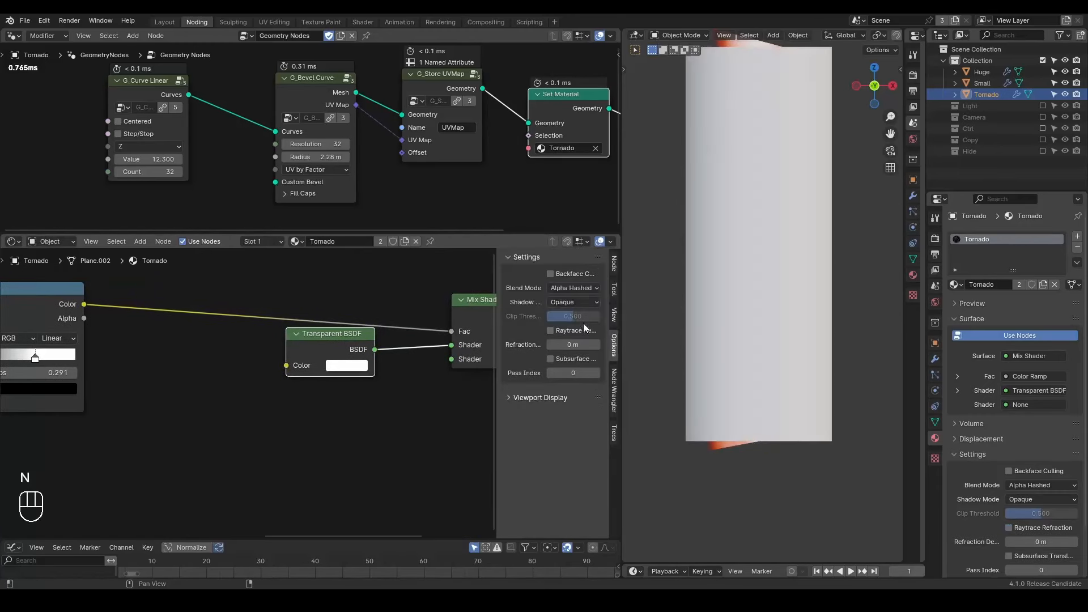
pyautogui.click(582, 289)
pyautogui.click(580, 313)
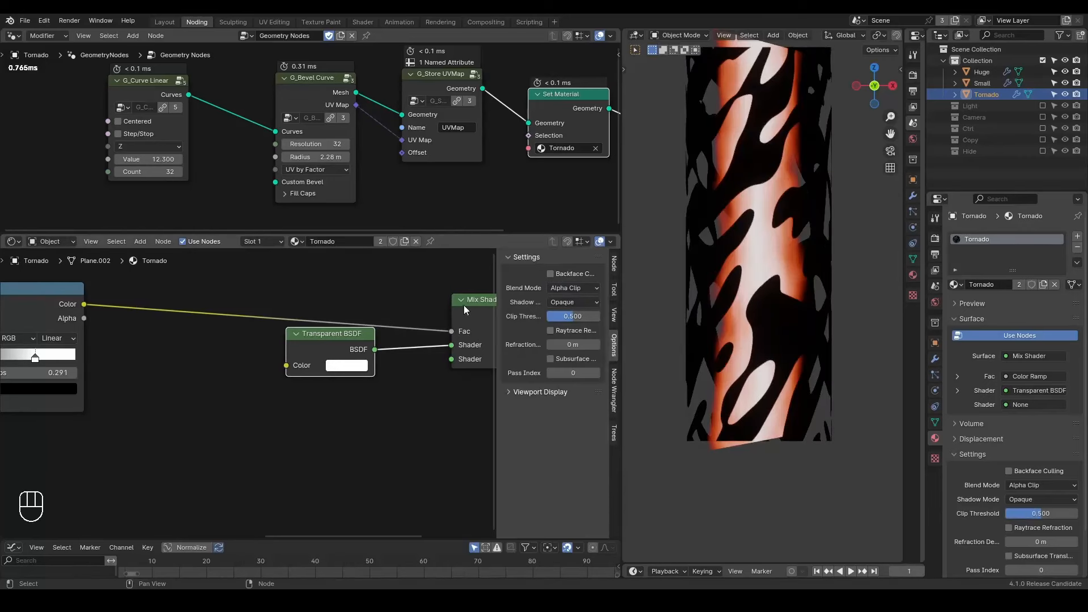
pyautogui.click(570, 290)
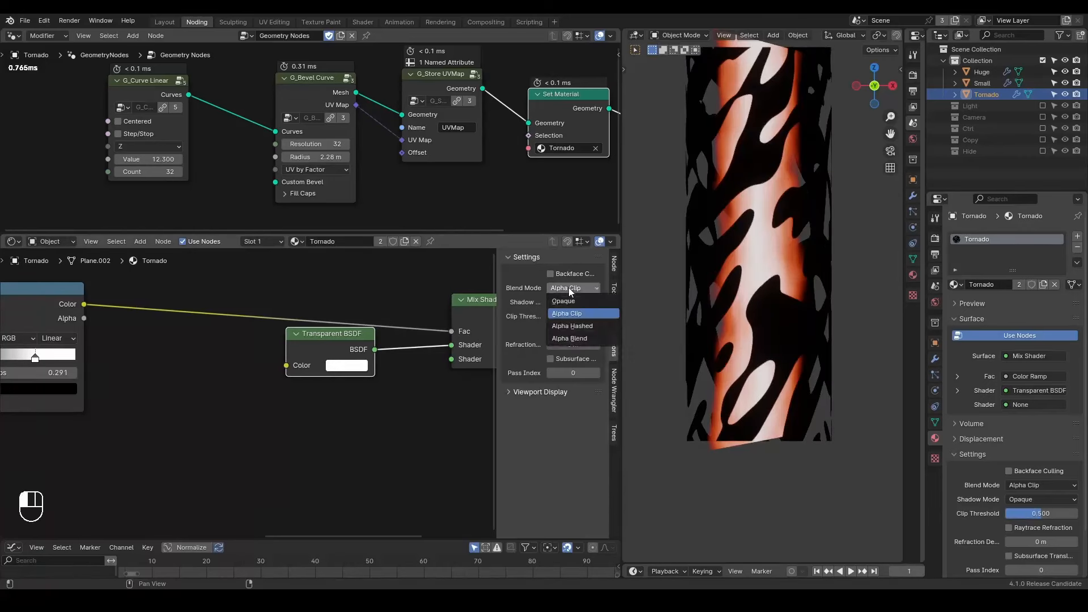
pyautogui.click(572, 338)
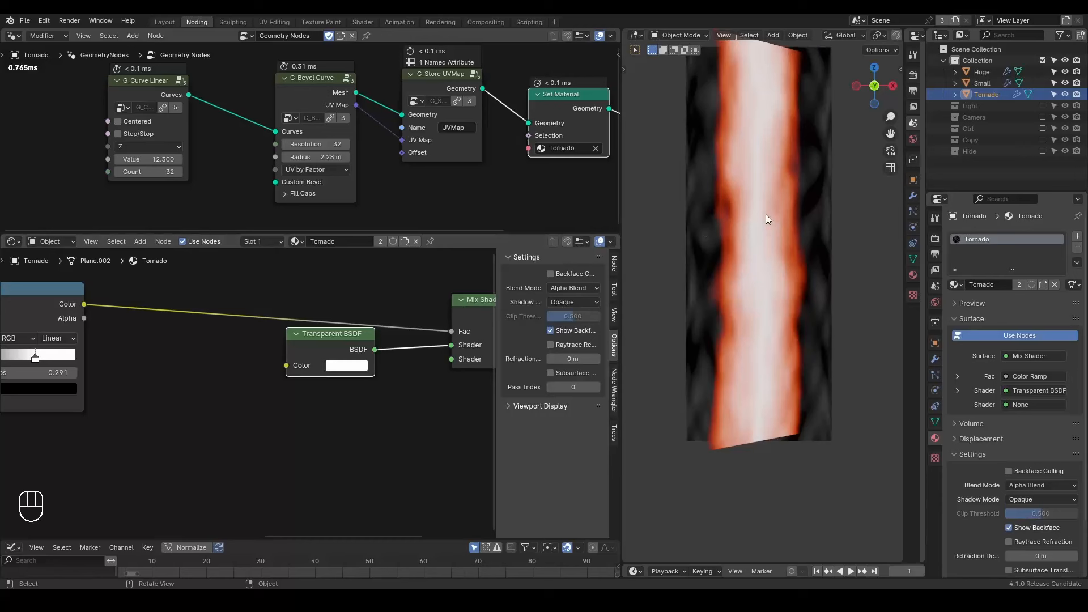
# Enable Backface Culling for the Tornado material and check the tornado from the front
pyautogui.click(553, 274)
pyautogui.click(565, 345)
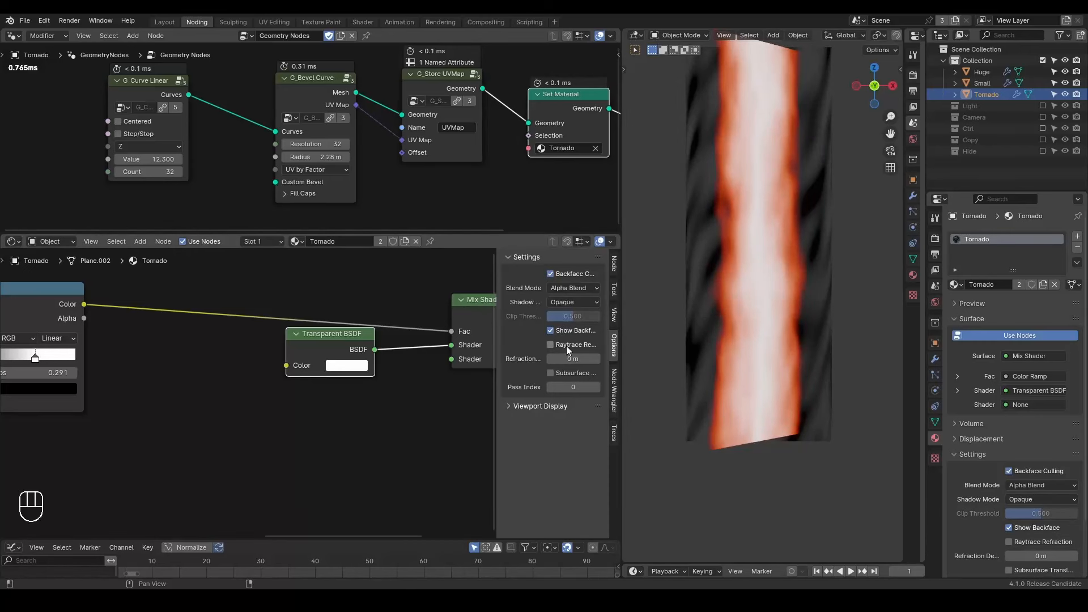
pyautogui.press('n')
pyautogui.moveTo(245, 350)
pyautogui.mouseDown(button='middle')
pyautogui.moveTo(287, 350)
pyautogui.moveTo(232, 358)
pyautogui.mouseUp(button='middle')
pyautogui.moveTo(760, 238); pyautogui.dragTo(877, 101, button='middle')
pyautogui.click(876, 101)
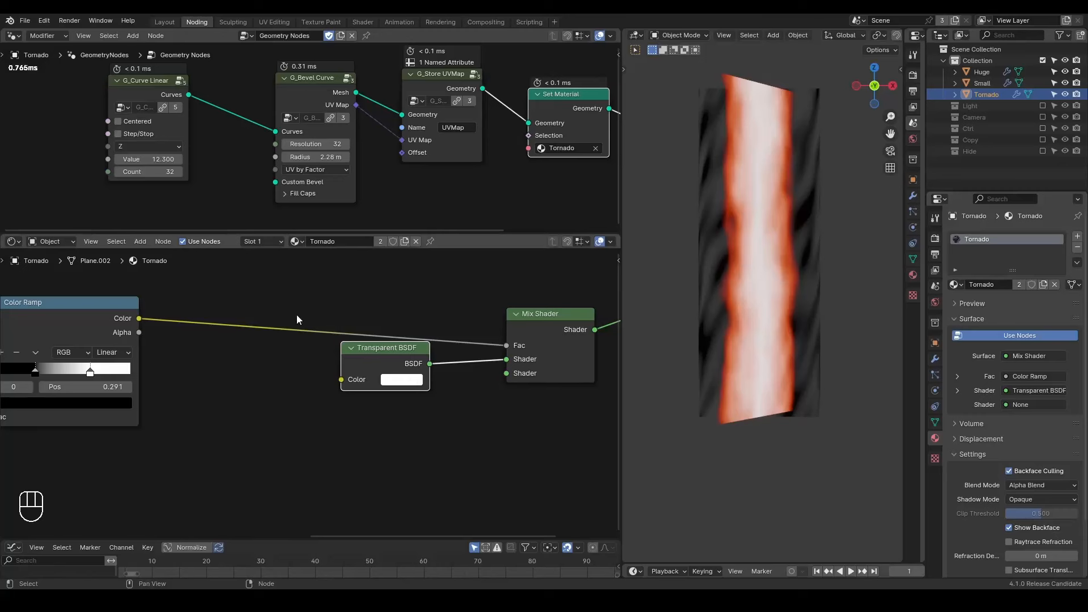
# Move the Color Ramp node away from the Noise Texture and set the Tornado material's blend mode to Alpha Clip
pyautogui.moveTo(228, 335); pyautogui.dragTo(454, 289, button='middle')
pyautogui.scroll(-3, 396, 291)
pyautogui.moveTo(265, 302); pyautogui.dragTo(299, 303)
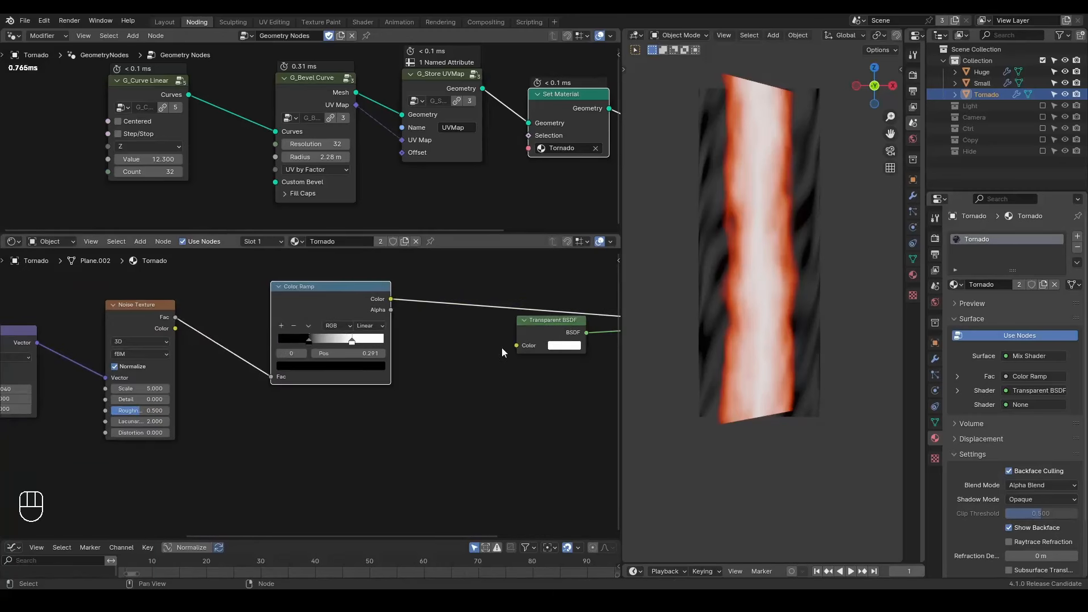
pyautogui.moveTo(533, 306); pyautogui.dragTo(438, 318, button='middle')
pyautogui.press('n')
pyautogui.click(572, 312)
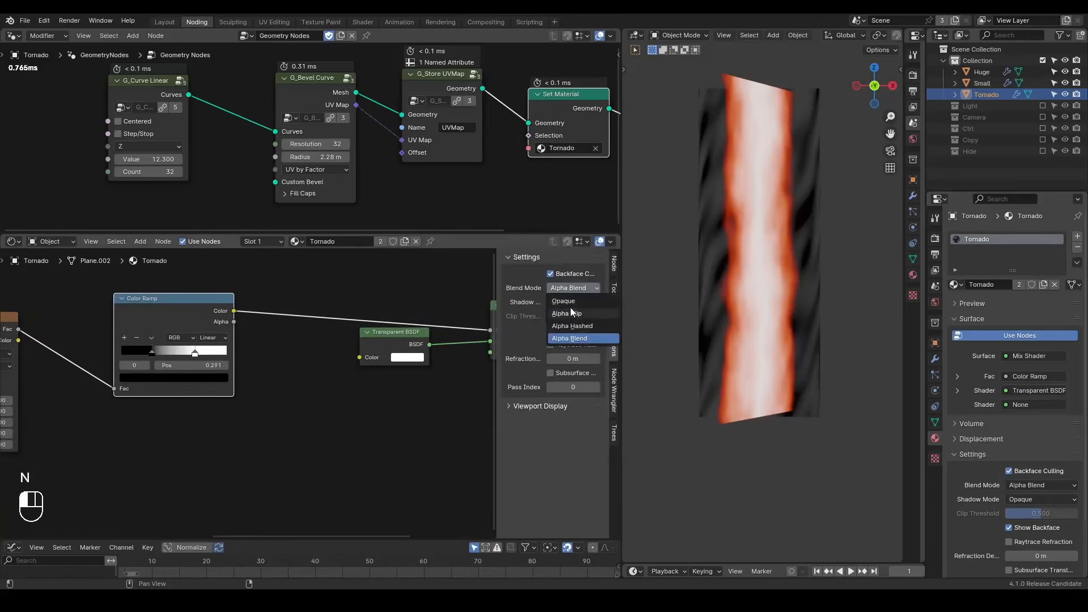
pyautogui.press('n')
# Adjust the Color Ramp's stops and set the Noise Texture scale to 5.300
pyautogui.moveTo(332, 363); pyautogui.dragTo(548, 330, button='middle')
pyautogui.click(428, 318)
pyautogui.moveTo(428, 318); pyautogui.dragTo(476, 321)
pyautogui.click(472, 319)
pyautogui.moveTo(318, 377); pyautogui.dragTo(383, 350, button='middle')
pyautogui.moveTo(332, 354); pyautogui.dragTo(360, 354)
# Set the Vector Rotate node's Z rotation to -3.9°
pyautogui.moveTo(226, 376); pyautogui.dragTo(551, 361, button='middle')
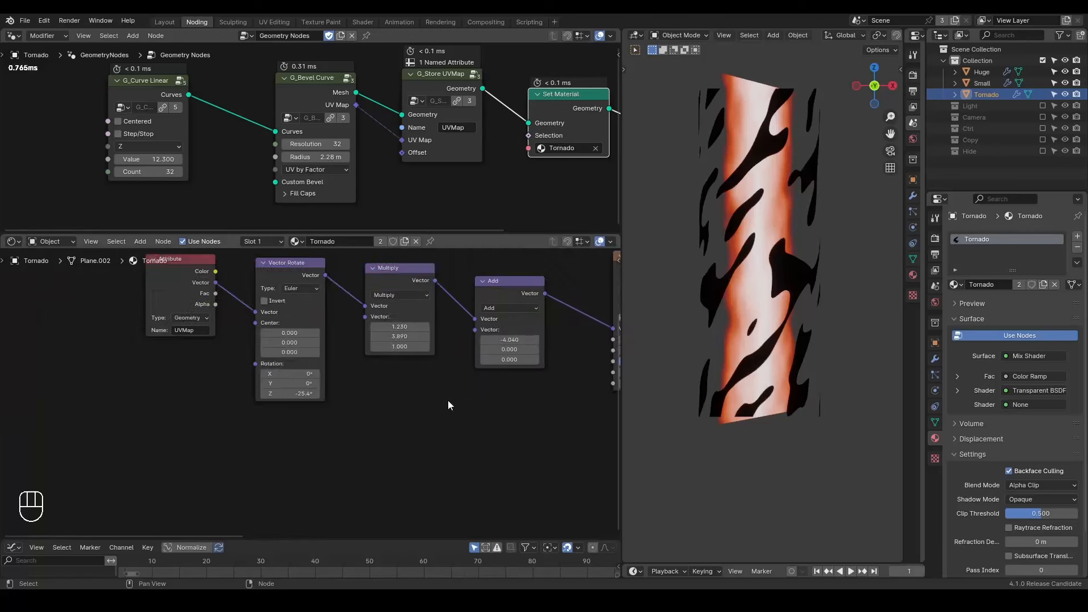
pyautogui.scroll(4, 309, 394)
pyautogui.moveTo(306, 393); pyautogui.dragTo(356, 393)
# Keep the Tornado object selected, make the geometry nodes editor taller, and frame the shader's mapping nodes below
pyautogui.click(982, 72)
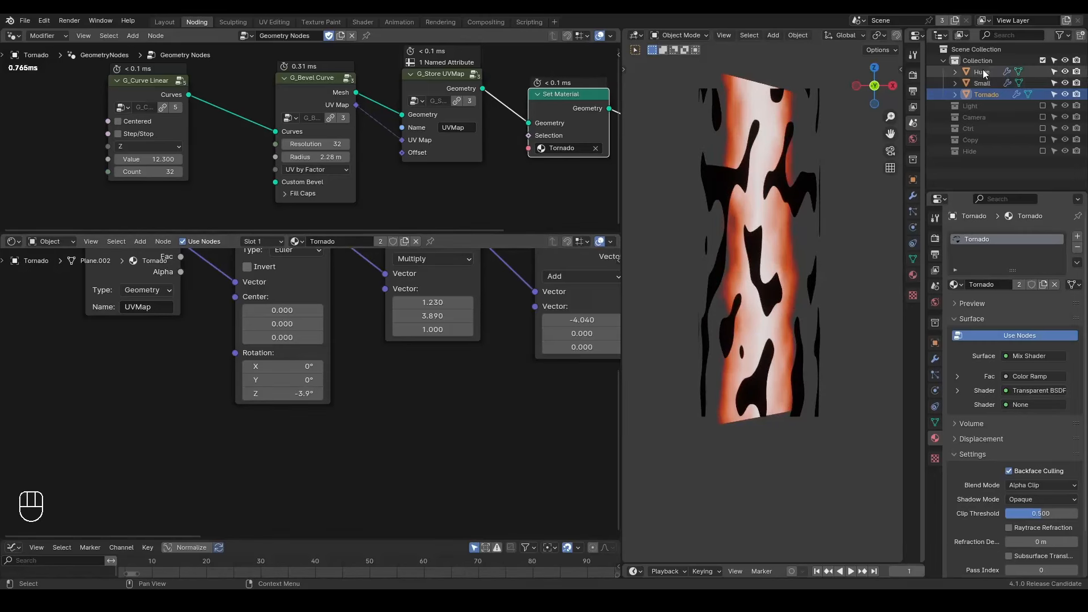
pyautogui.click(986, 94)
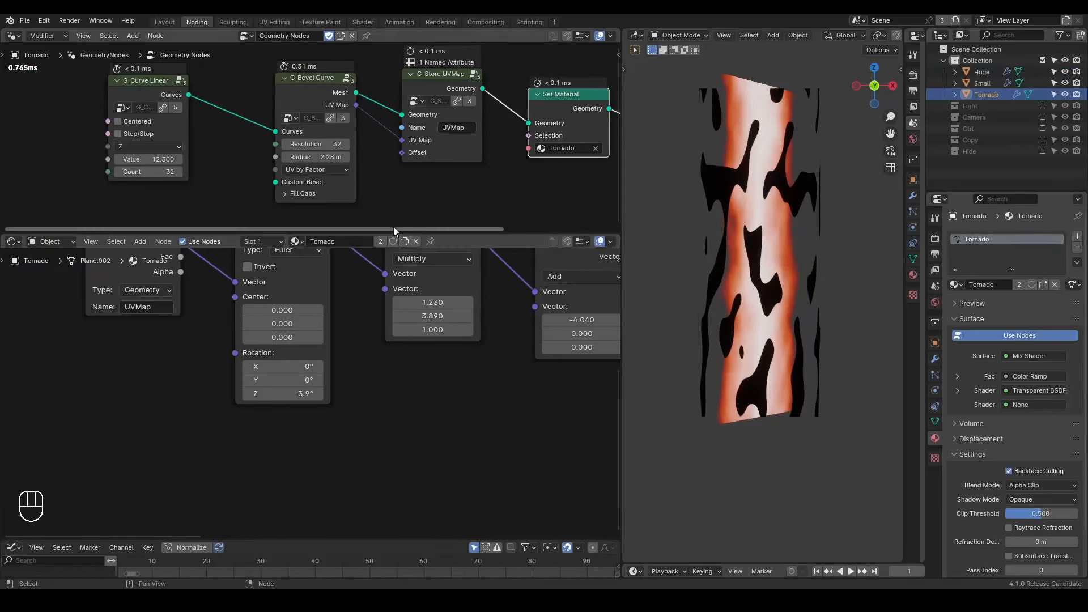
pyautogui.moveTo(400, 232); pyautogui.dragTo(400, 277)
pyautogui.scroll(-4, 300, 455)
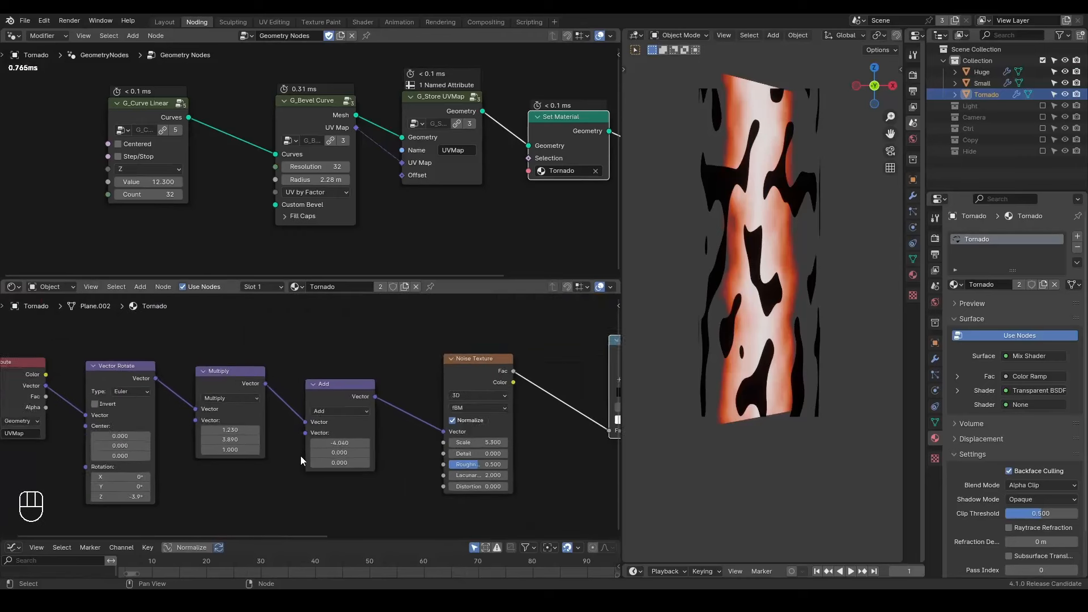
pyautogui.moveTo(208, 444); pyautogui.dragTo(255, 429, button='middle')
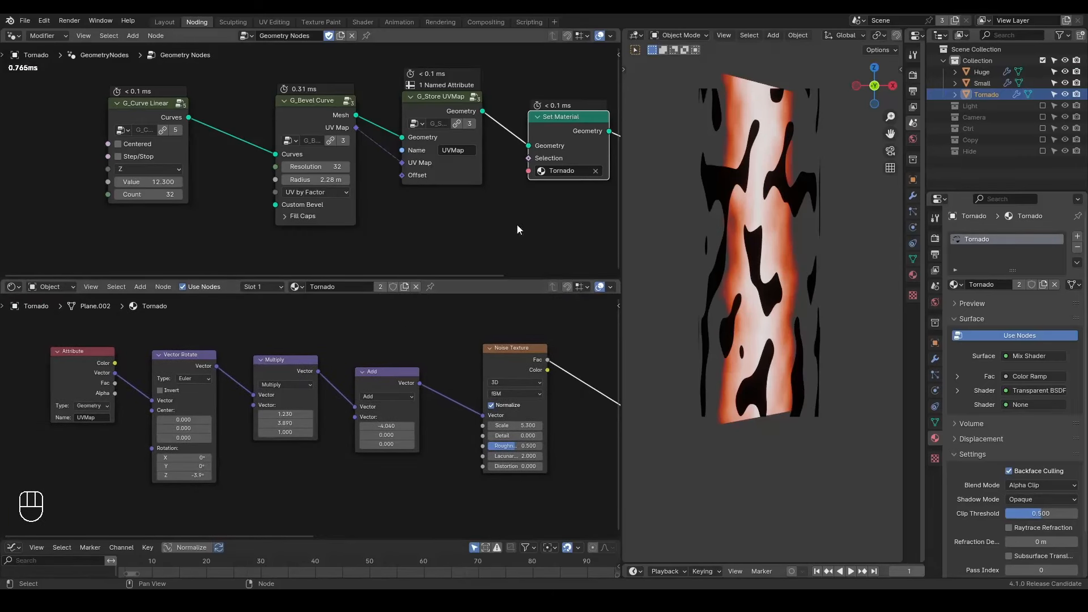